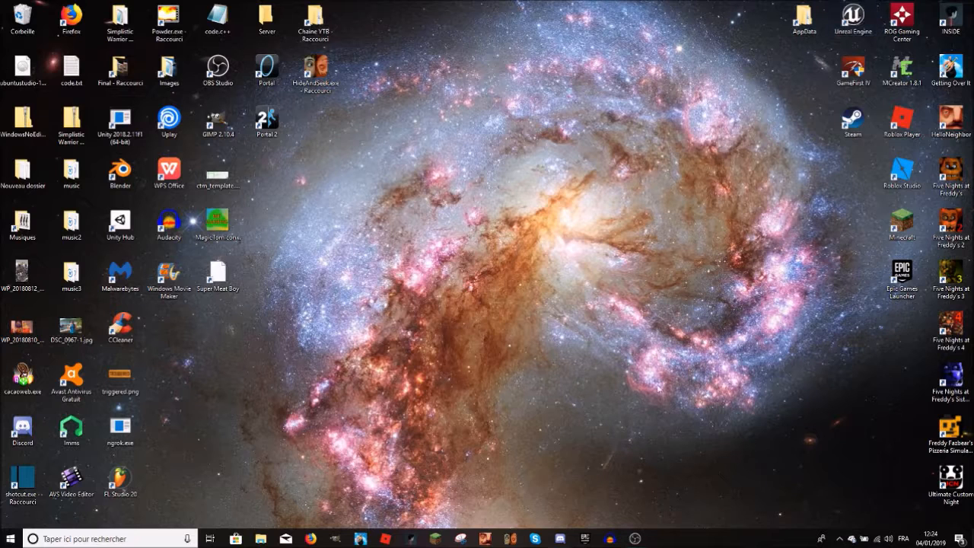
# Step: Launch Unreal Engine from the desktop and reposition its Project Browser window
pyautogui.click(843, 20)
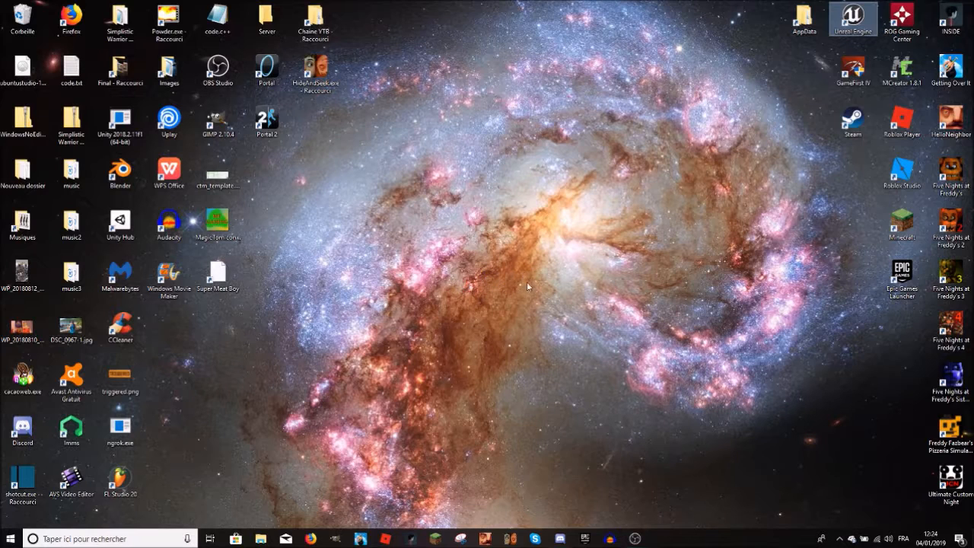
pyautogui.click(636, 538)
pyautogui.click(636, 539)
pyautogui.click(637, 540)
pyautogui.click(636, 538)
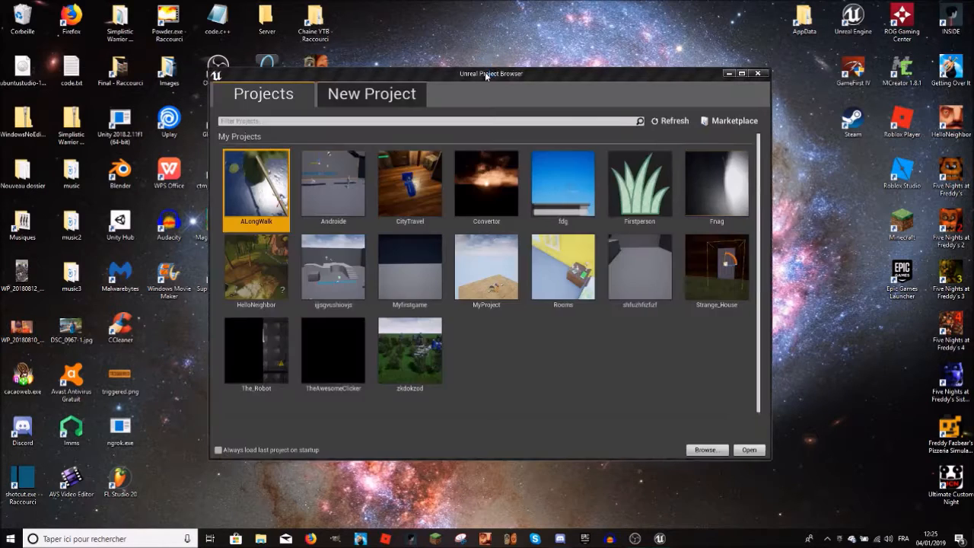
pyautogui.moveTo(485, 71); pyautogui.dragTo(529, 93)
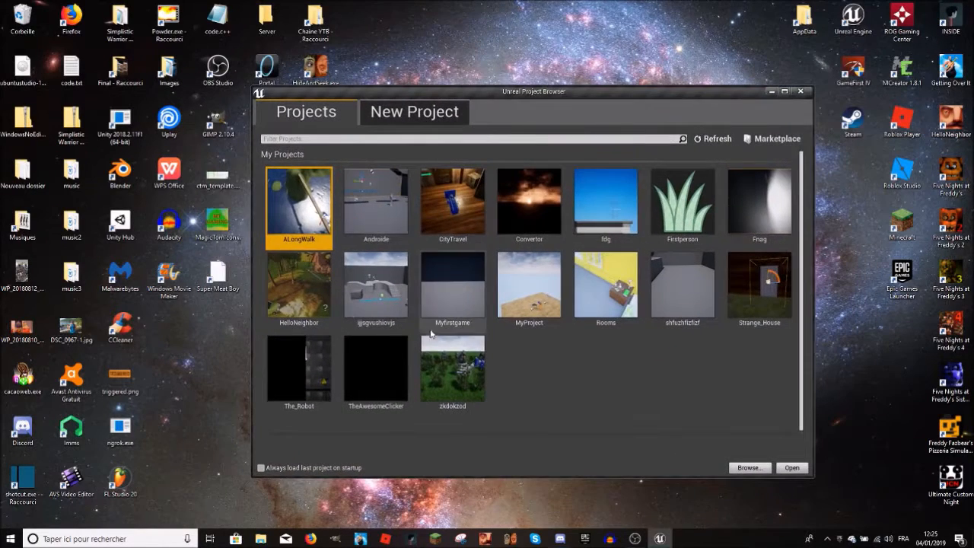
# Step: Look over the existing projects in the project list, selecting several in turn
pyautogui.click(450, 356)
pyautogui.click(452, 304)
pyautogui.click(391, 229)
pyautogui.click(465, 203)
pyautogui.click(509, 220)
pyautogui.click(528, 285)
pyautogui.click(760, 286)
pyautogui.click(685, 283)
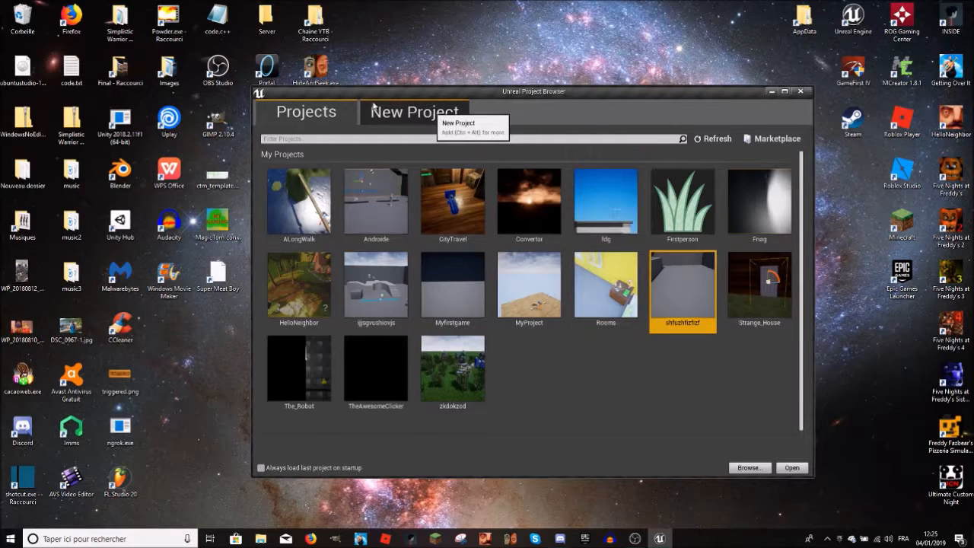
# Step: Begin setting up a new project and select the Blank Blueprint template
pyautogui.click(397, 112)
pyautogui.click(295, 116)
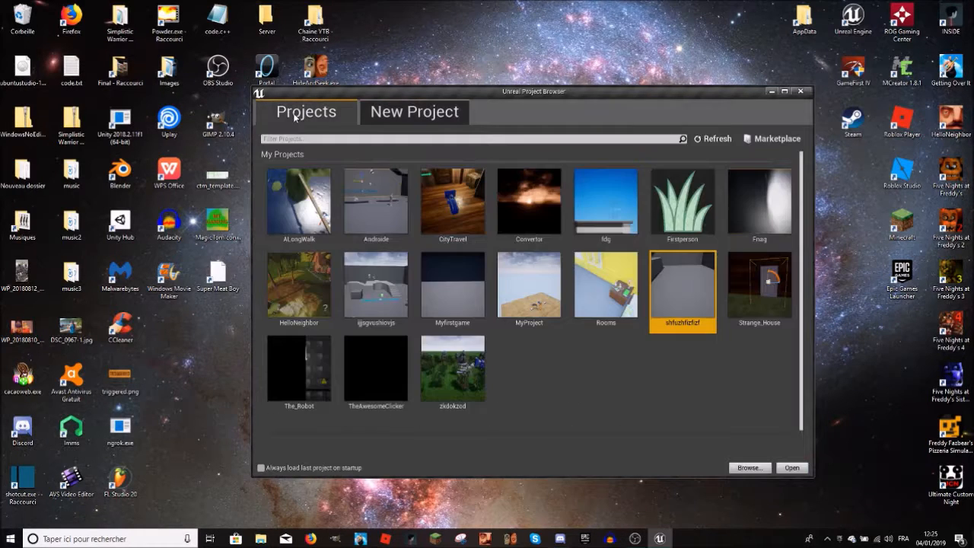
pyautogui.click(415, 114)
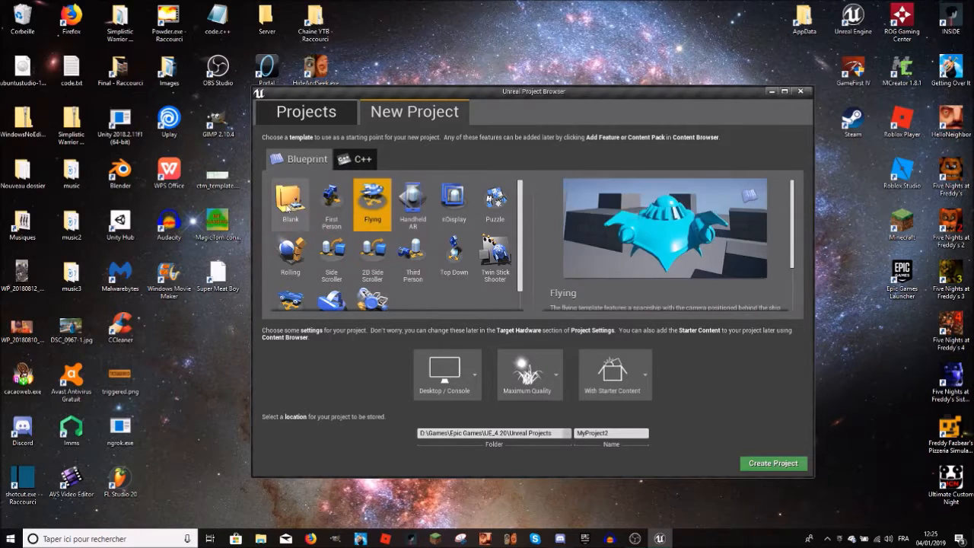
pyautogui.click(333, 217)
pyautogui.click(290, 202)
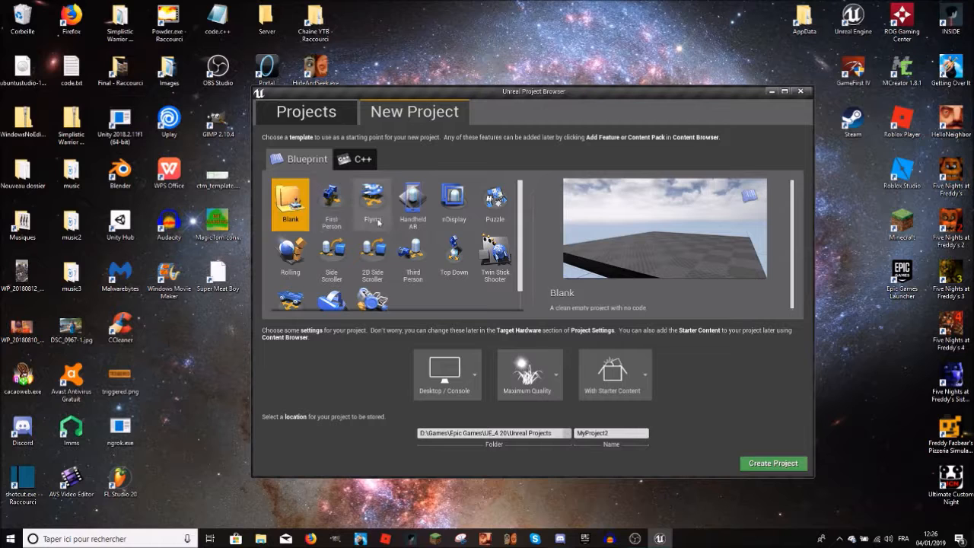
# Step: Select the First Person template and read through its description
pyautogui.click(336, 212)
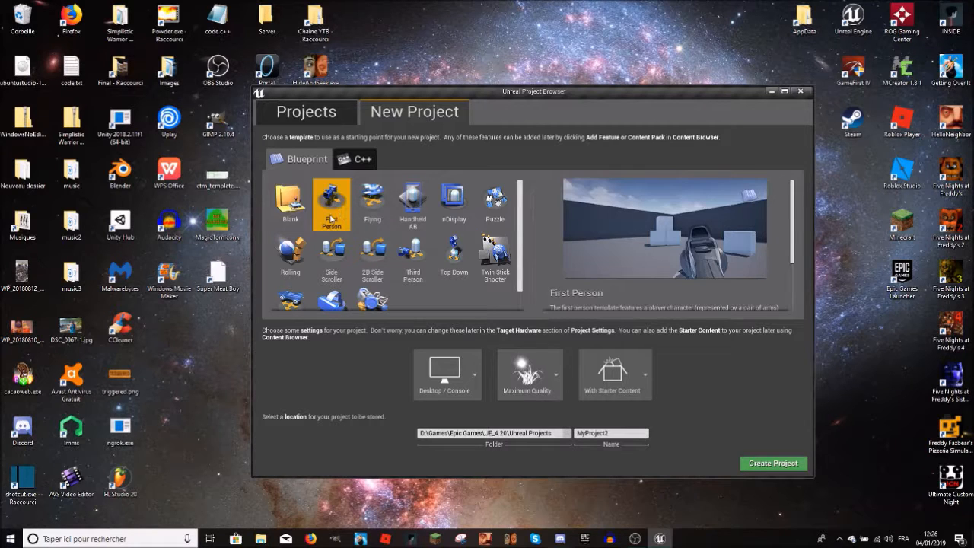
pyautogui.scroll(-3, 603, 243)
pyautogui.scroll(3, 631, 250)
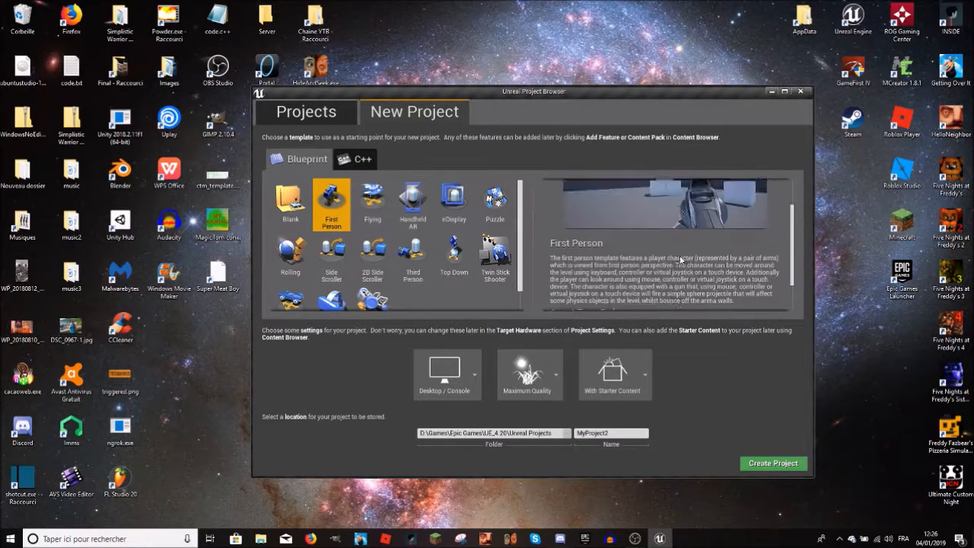
pyautogui.scroll(-3, 644, 251)
pyautogui.scroll(3, 645, 251)
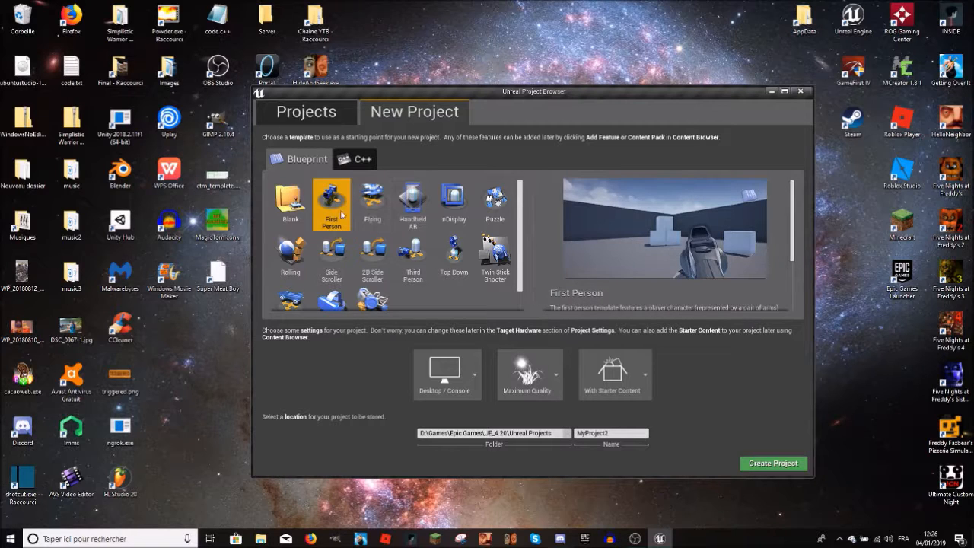
# Step: Preview the Flying, Handheld AR, nDisplay, Puzzle and Rolling Blueprint templates
pyautogui.click(372, 210)
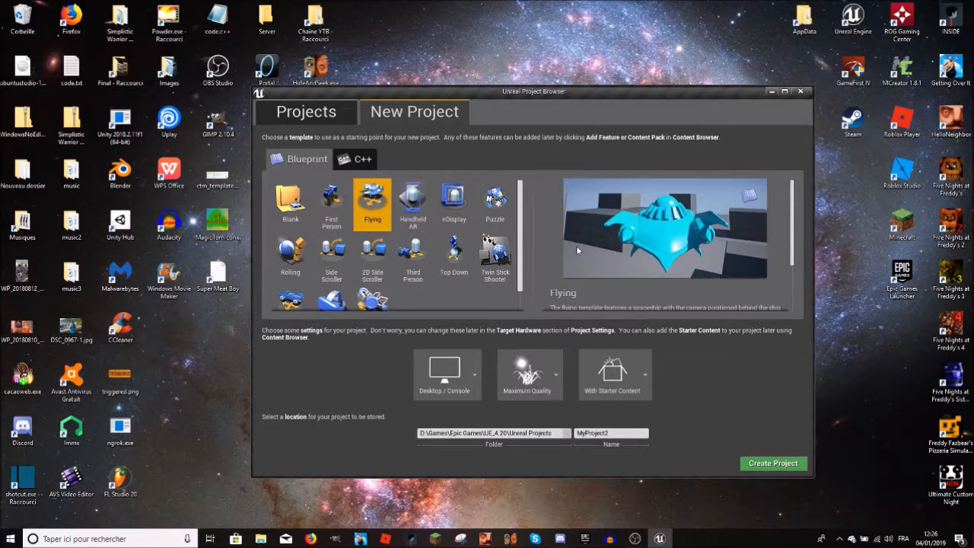
pyautogui.click(408, 207)
pyautogui.click(466, 206)
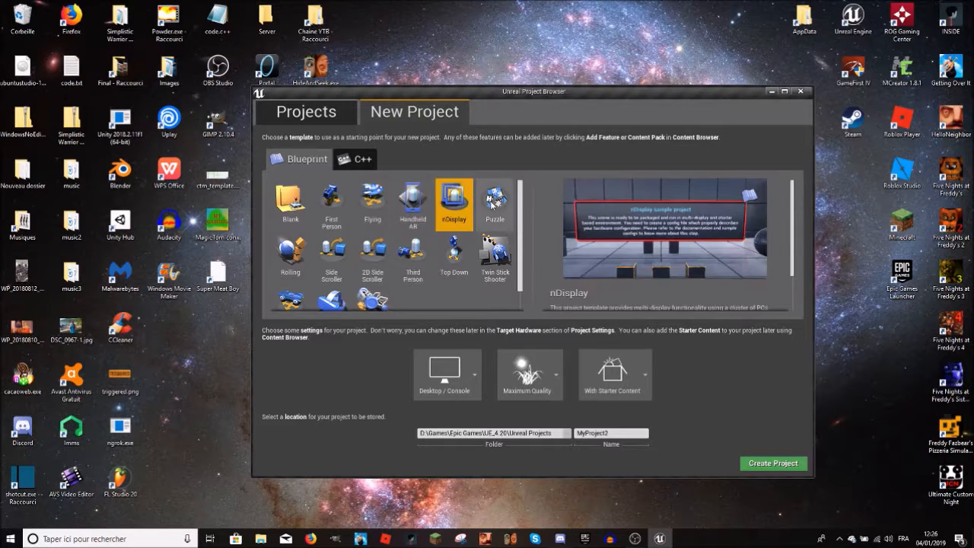
pyautogui.click(495, 204)
pyautogui.click(297, 245)
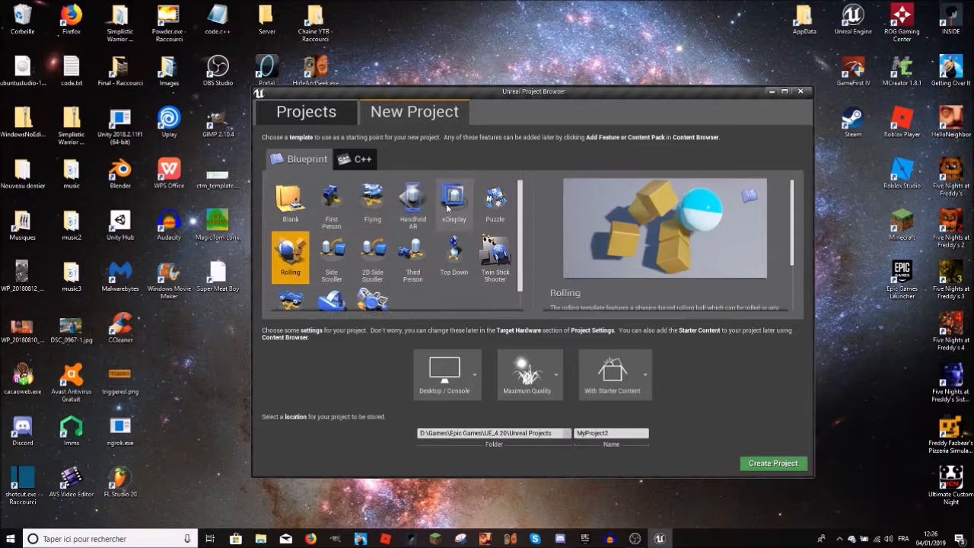
pyautogui.click(420, 214)
pyautogui.click(456, 217)
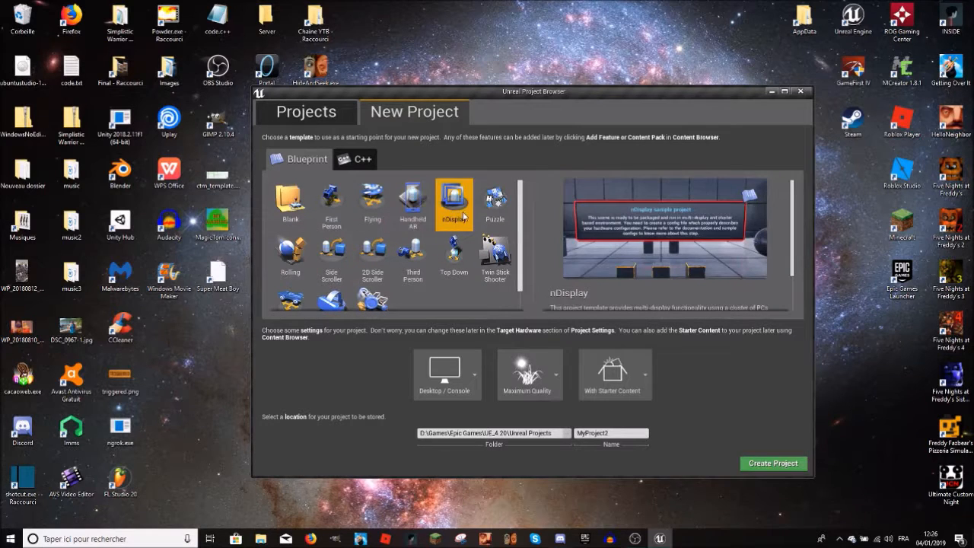
# Step: Select the Handheld AR template and read its description
pyautogui.click(409, 209)
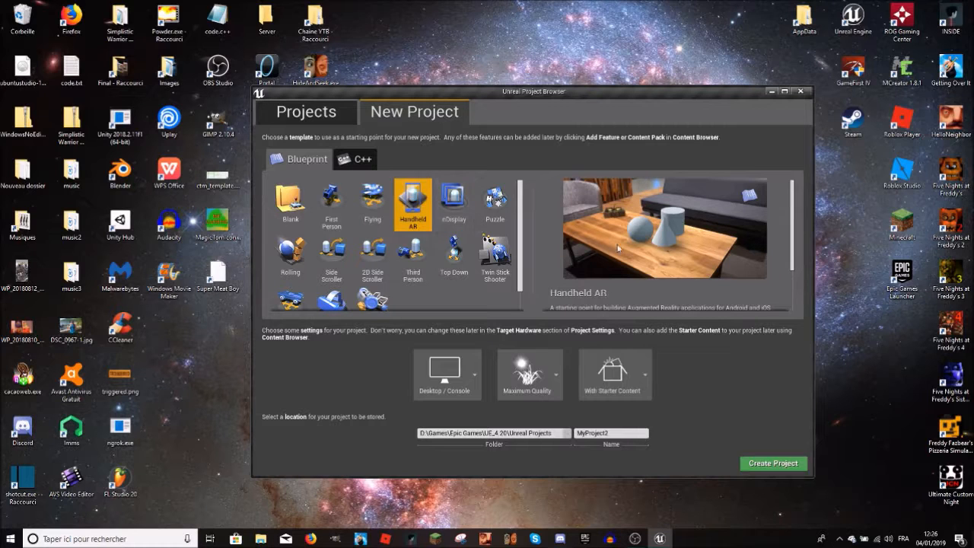
pyautogui.scroll(-2, 646, 247)
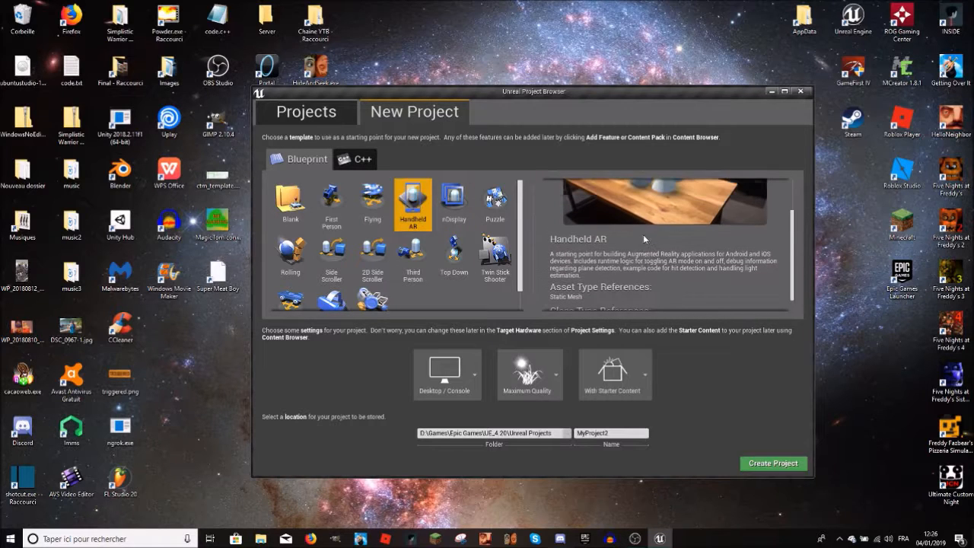
pyautogui.scroll(2, 680, 257)
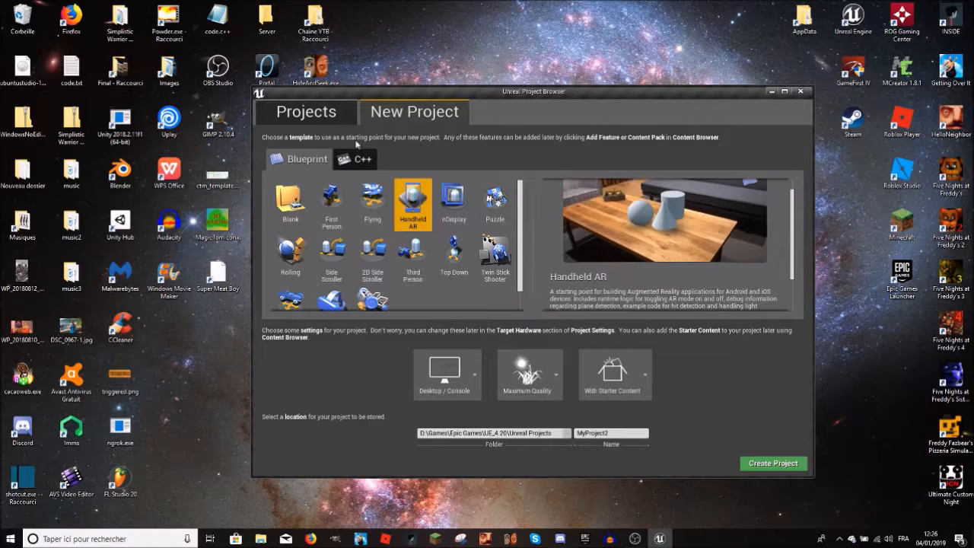
# Step: Go through the nDisplay, Puzzle, Rolling and Side Scroller templates one after another
pyautogui.click(447, 196)
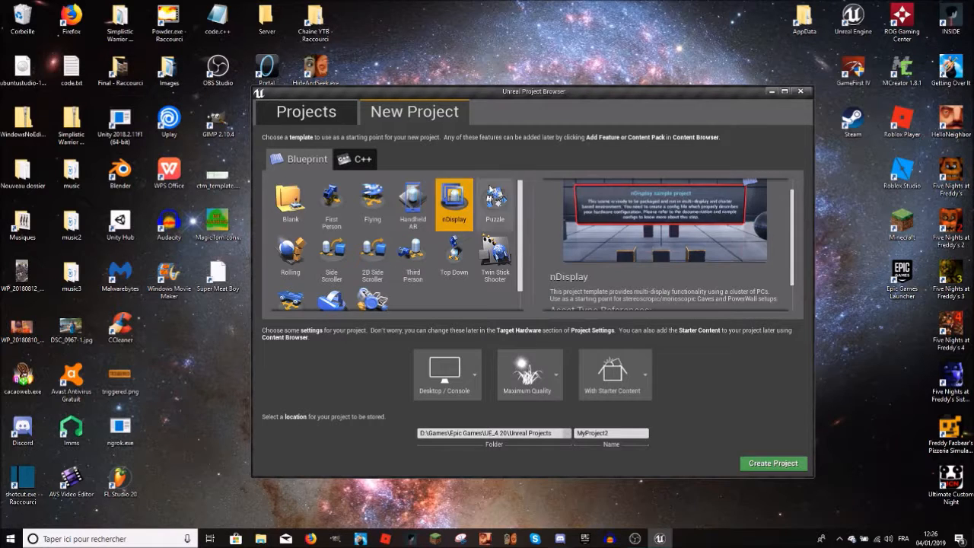
pyautogui.click(488, 209)
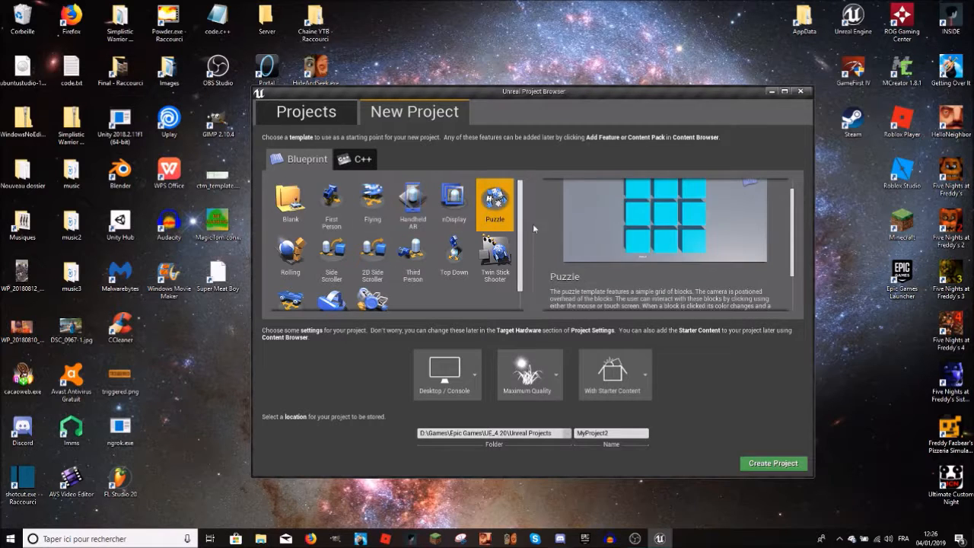
pyautogui.click(291, 248)
pyautogui.scroll(-1, 291, 248)
pyautogui.click(331, 232)
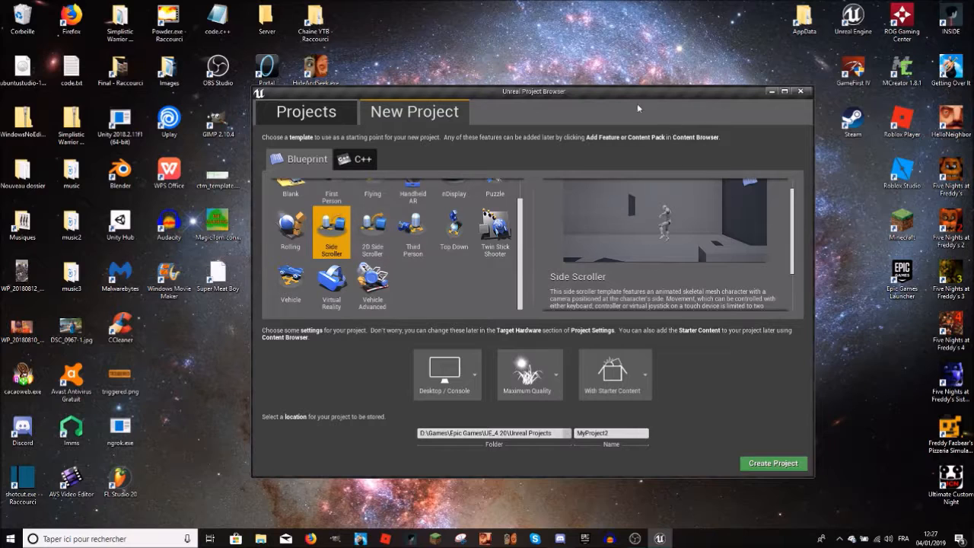
# Step: Move the Project Browser window slightly higher on the desktop
pyautogui.moveTo(571, 102); pyautogui.dragTo(554, 78)
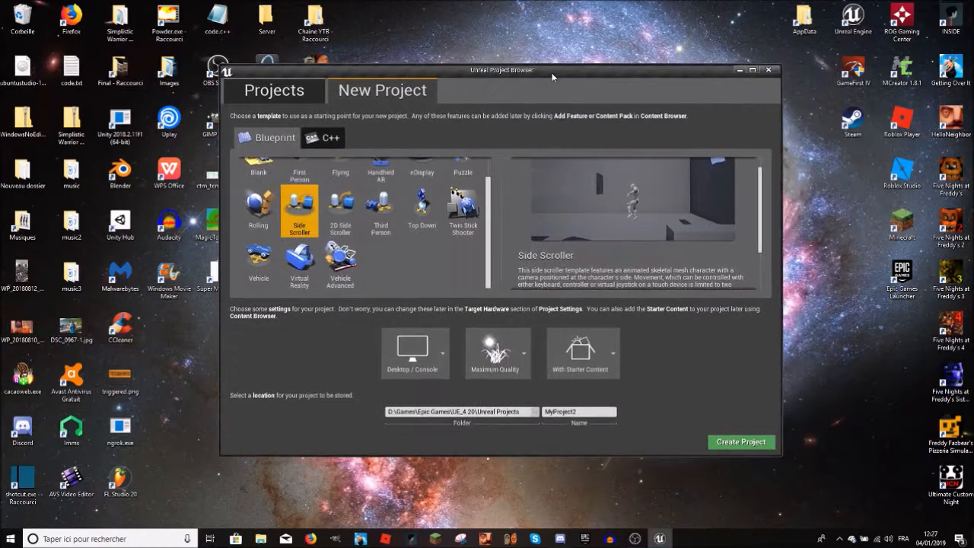
pyautogui.moveTo(426, 70); pyautogui.dragTo(432, 66)
pyautogui.moveTo(709, 65)
pyautogui.mouseDown()
pyautogui.moveTo(715, 54)
pyautogui.moveTo(703, 67)
pyautogui.mouseUp()
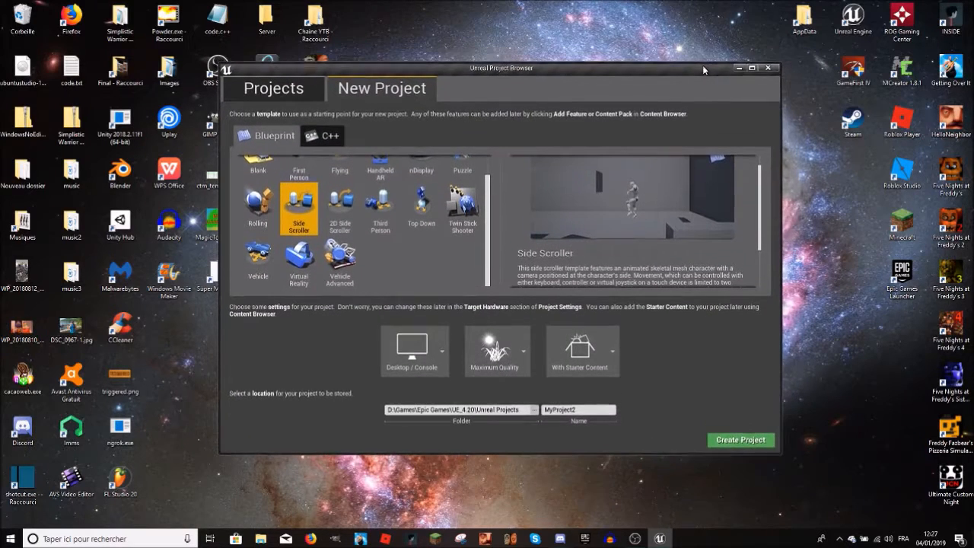
# Step: Select the 2D Side Scroller template and examine its preview and description
pyautogui.click(336, 221)
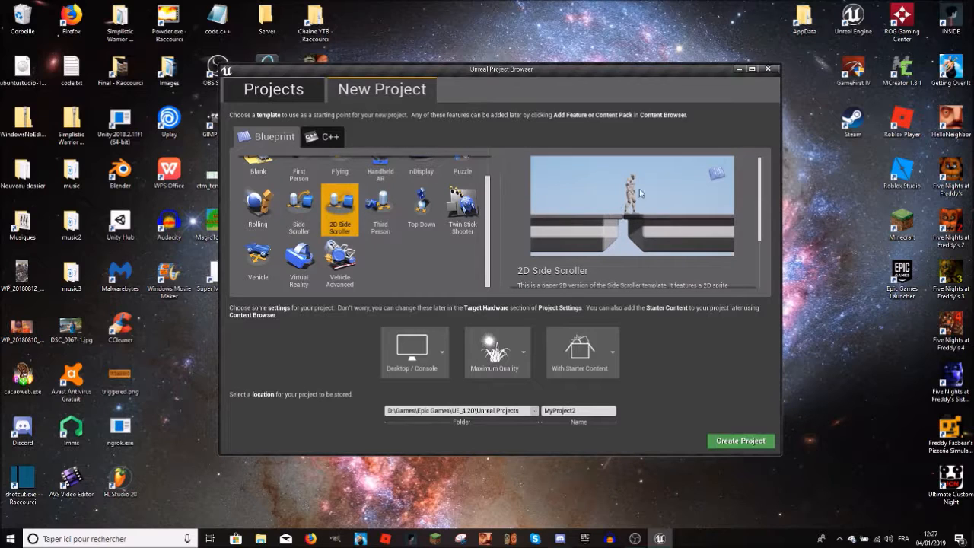
pyautogui.scroll(-1, 629, 197)
pyautogui.scroll(1, 655, 217)
# Step: Select the Third Person template and read its description
pyautogui.click(372, 212)
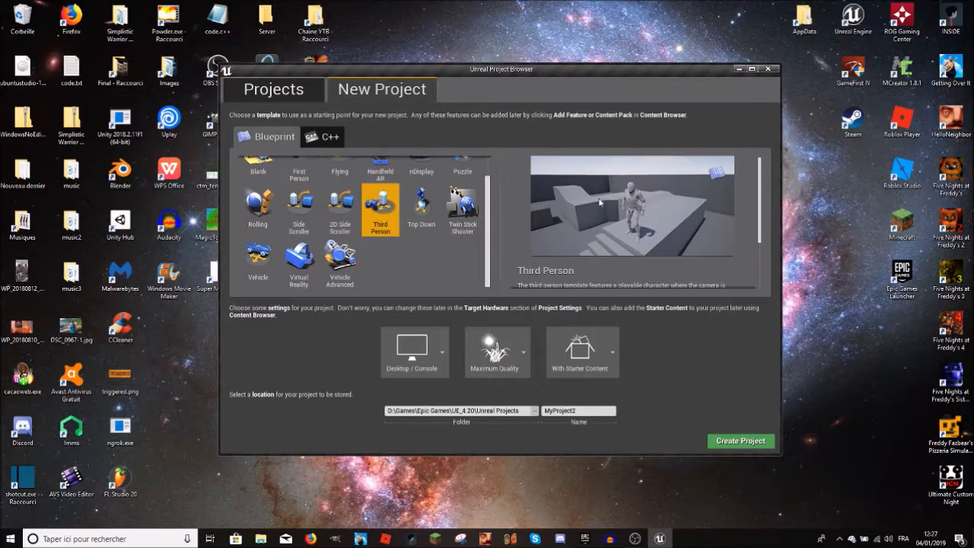
pyautogui.scroll(-5, 542, 193)
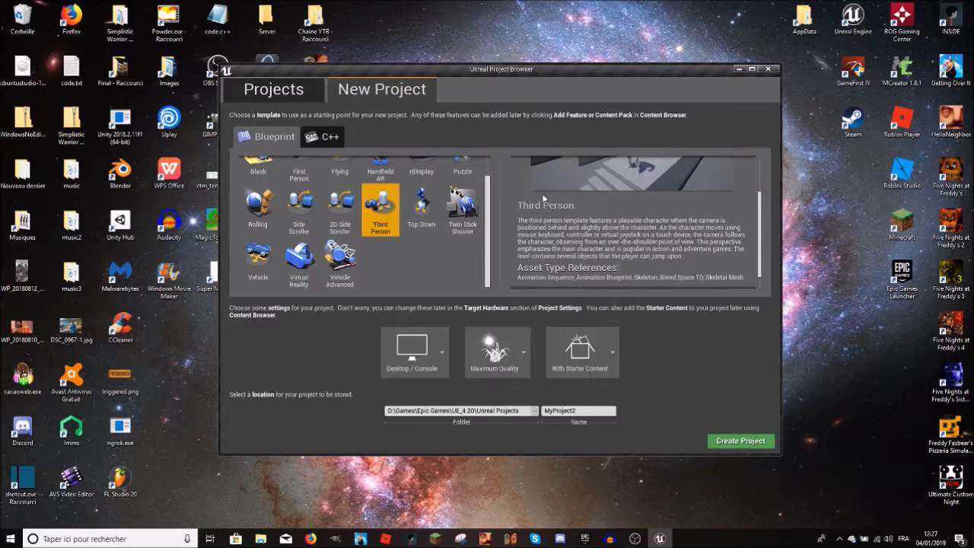
pyautogui.scroll(5, 552, 204)
pyautogui.scroll(-5, 563, 215)
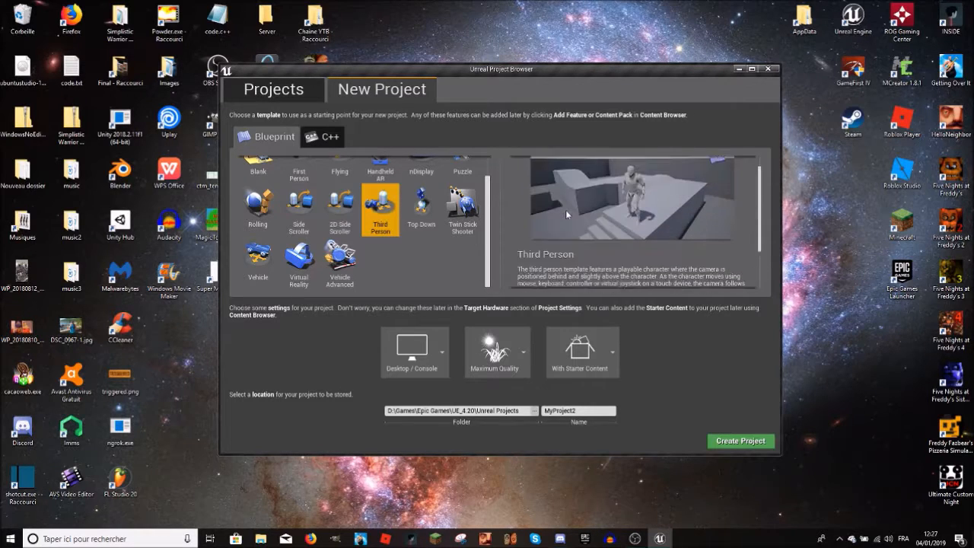
pyautogui.scroll(5, 566, 210)
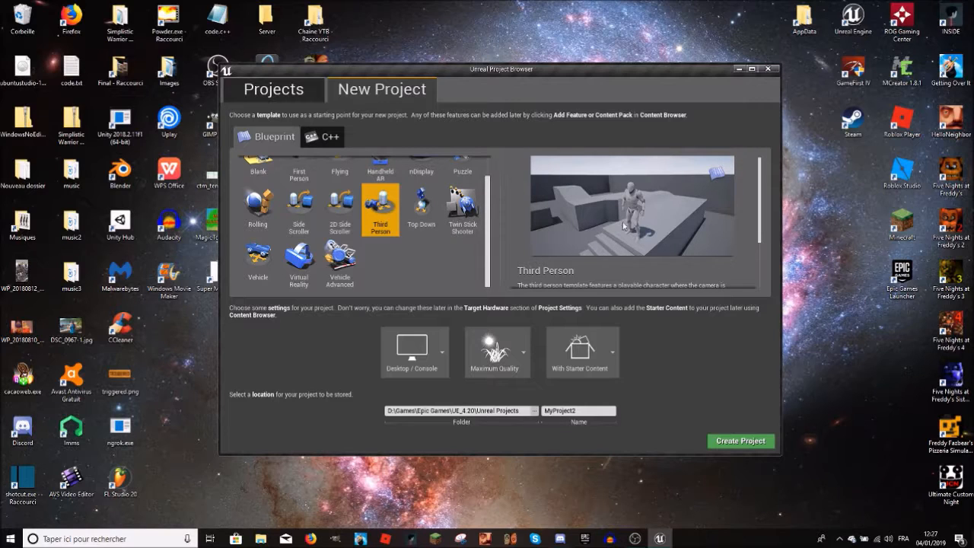
# Step: Review the Top Down and Twin Stick Shooter templates and their descriptions
pyautogui.click(428, 229)
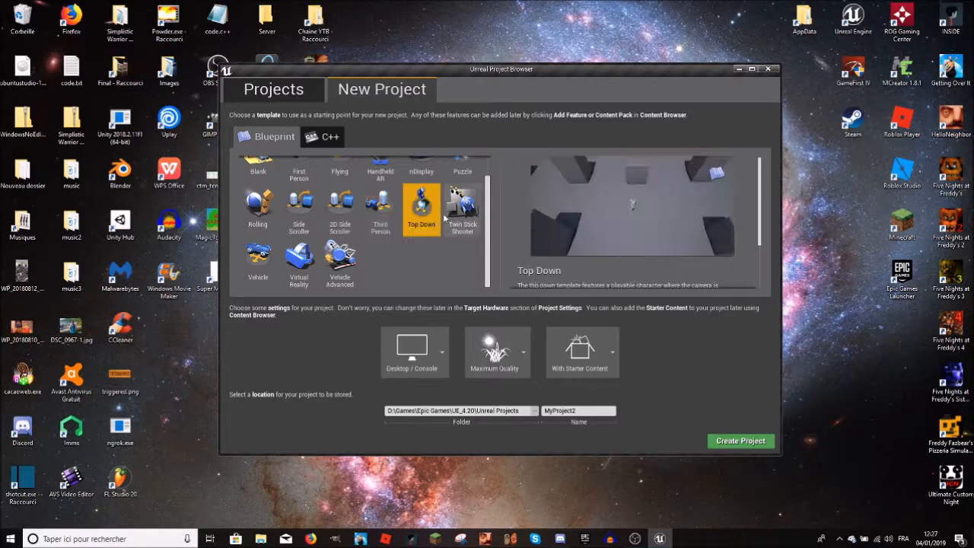
pyautogui.scroll(-3, 651, 227)
pyautogui.scroll(3, 623, 229)
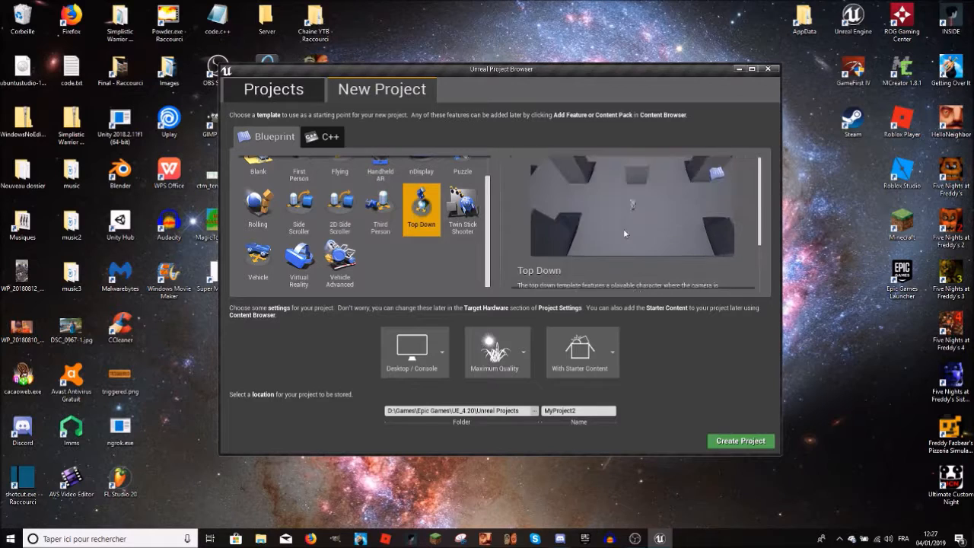
pyautogui.click(461, 221)
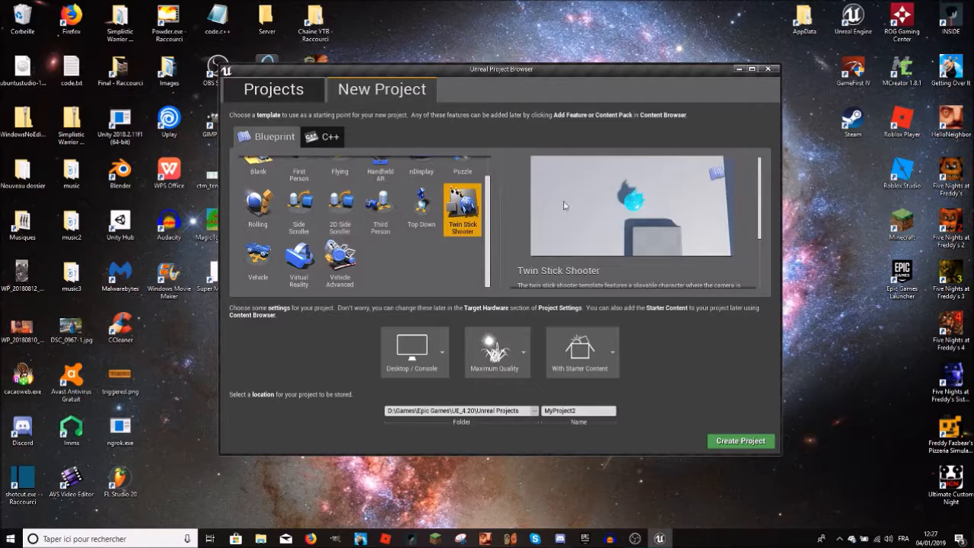
pyautogui.scroll(-1, 564, 205)
# Step: Review the Vehicle, Virtual Reality and Vehicle Advanced templates
pyautogui.click(253, 261)
pyautogui.scroll(1, 409, 245)
pyautogui.click(314, 281)
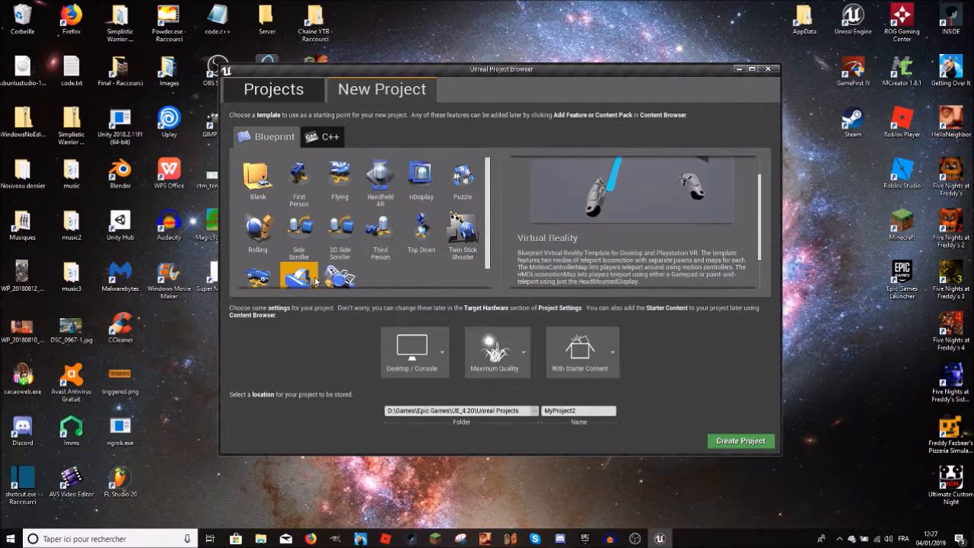
pyautogui.scroll(-1, 342, 266)
pyautogui.click(347, 261)
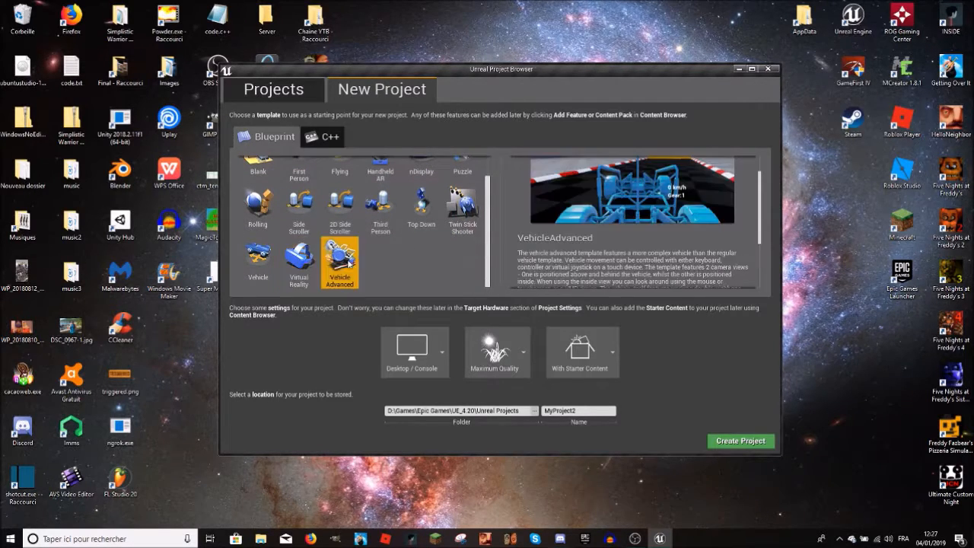
pyautogui.scroll(1, 362, 262)
pyautogui.scroll(-1, 329, 188)
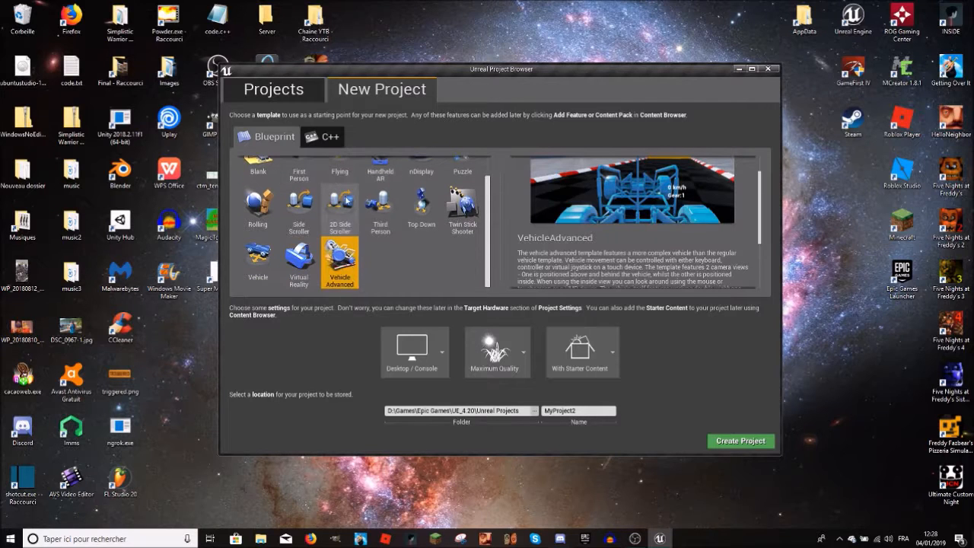
# Step: Compare the 2D Side Scroller, Vehicle, Third Person and Top Down templates again
pyautogui.click(340, 204)
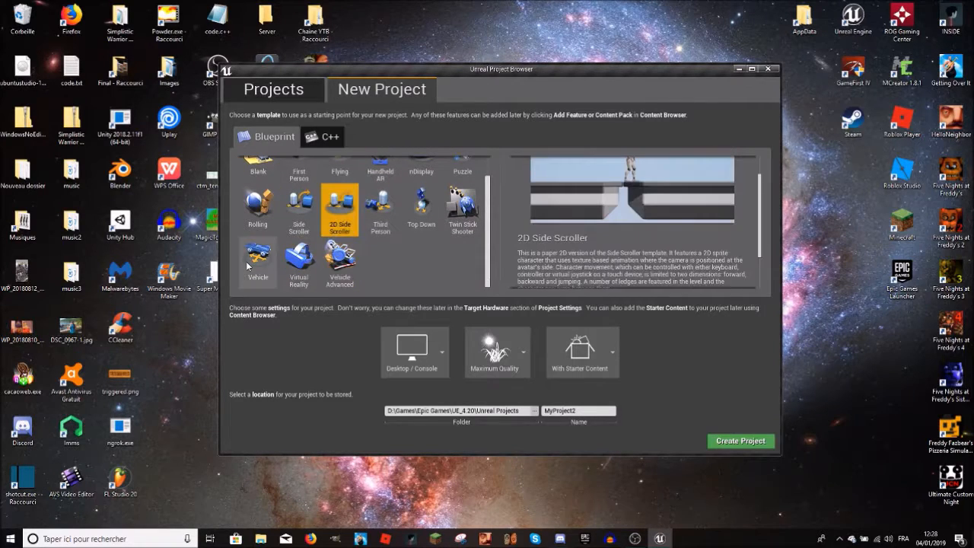
pyautogui.click(258, 260)
pyautogui.click(380, 205)
pyautogui.click(420, 207)
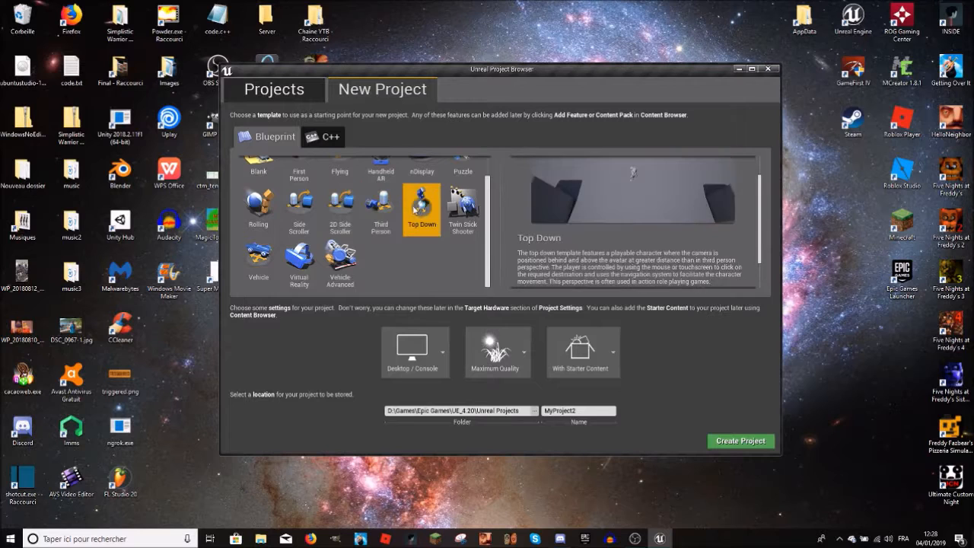
# Step: Look at the Twin Stick Shooter template, select the Third Person template again and read its full description
pyautogui.click(462, 207)
pyautogui.scroll(1, 406, 201)
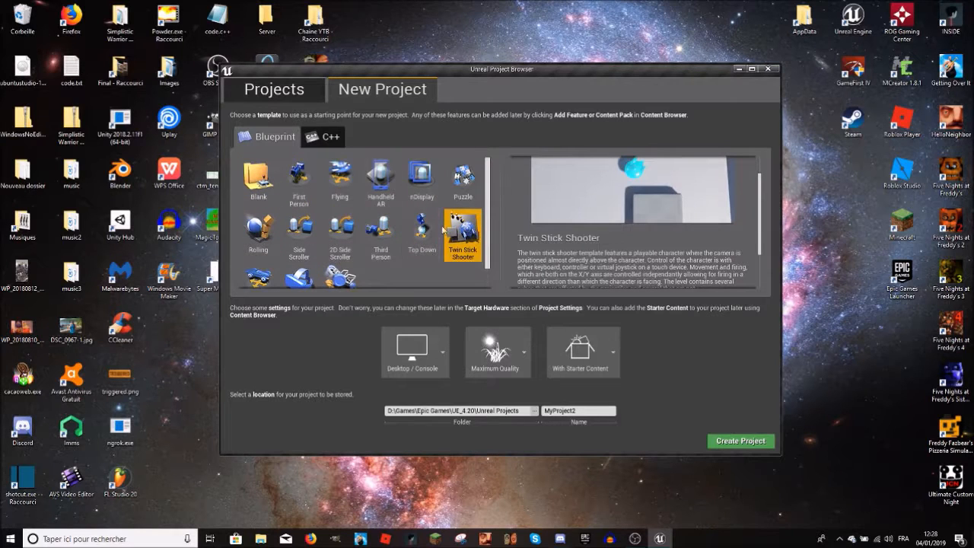
pyautogui.click(394, 236)
pyautogui.moveTo(652, 242)
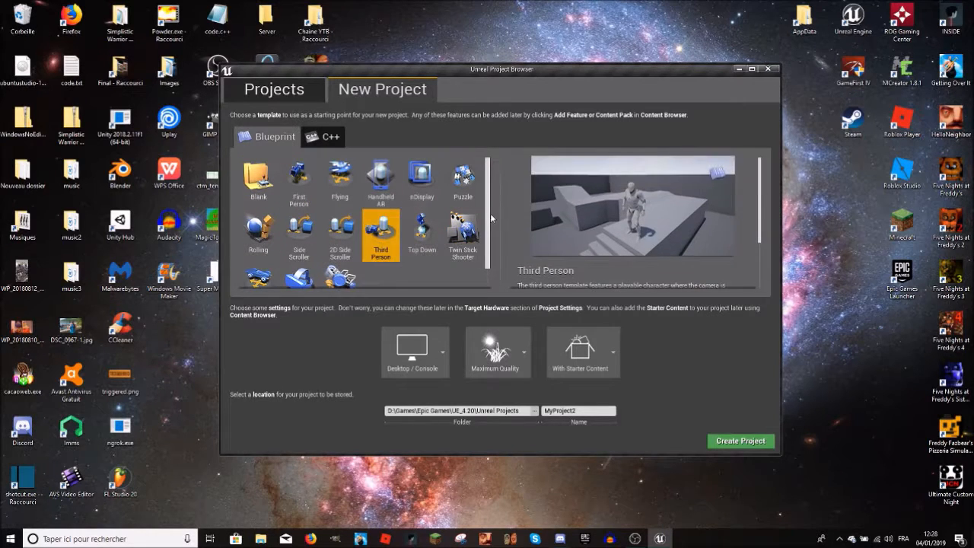
pyautogui.scroll(-3, 556, 222)
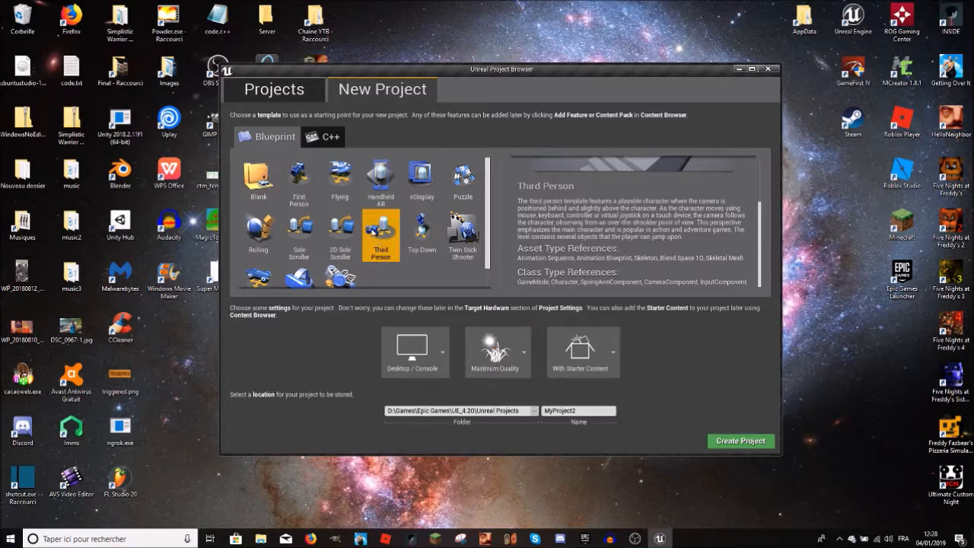
pyautogui.scroll(-3, 381, 233)
pyautogui.scroll(3, 380, 231)
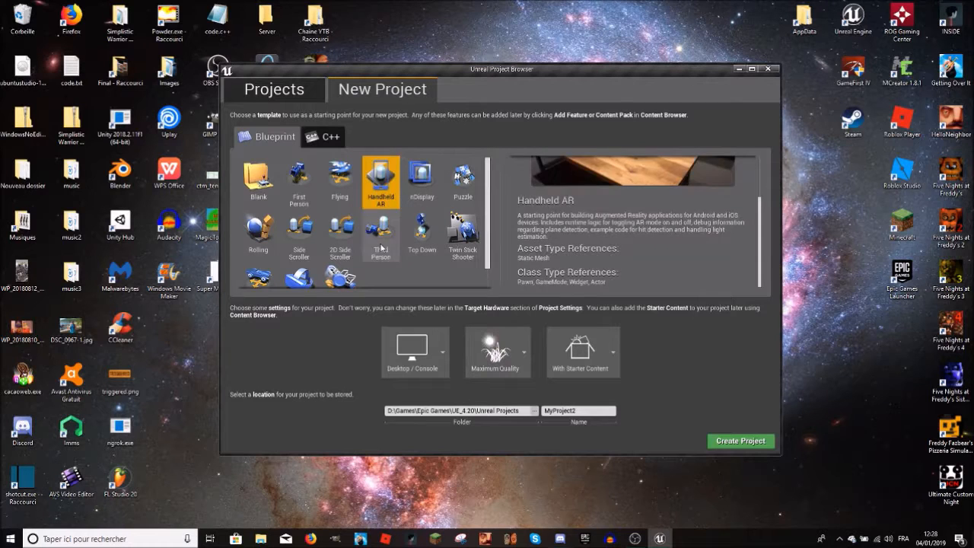
# Step: Show the target hardware choices and keep Desktop / Console
pyautogui.click(414, 350)
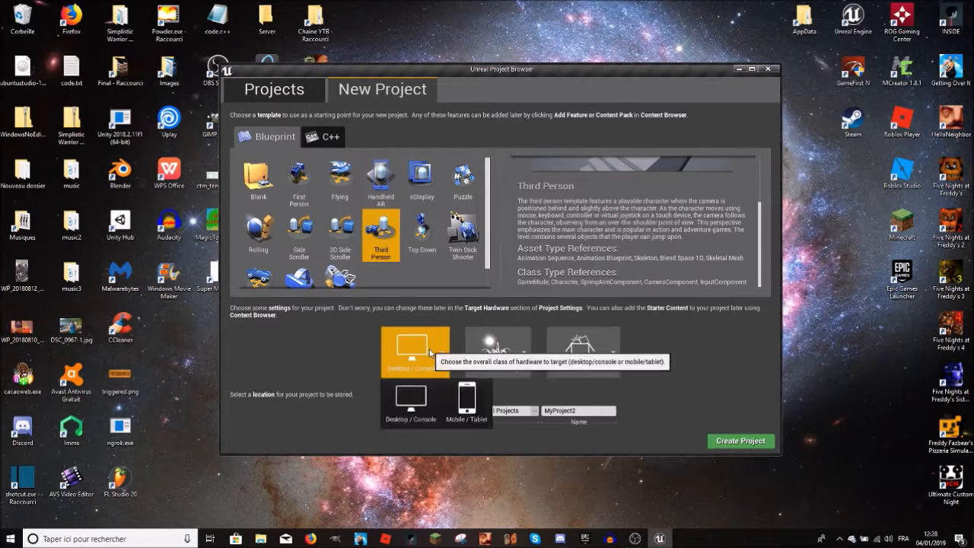
pyautogui.click(417, 406)
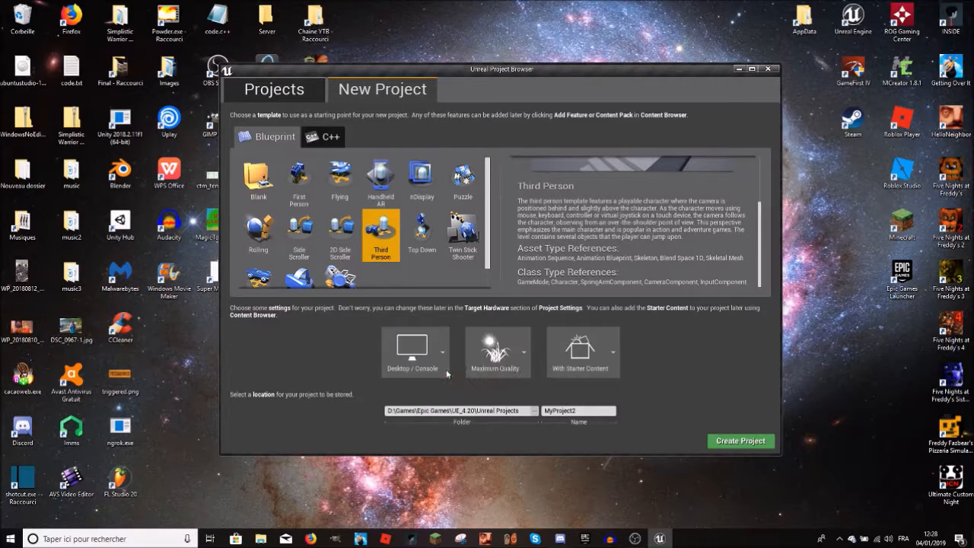
pyautogui.click(446, 361)
pyautogui.click(431, 373)
pyautogui.click(433, 373)
pyautogui.click(433, 373)
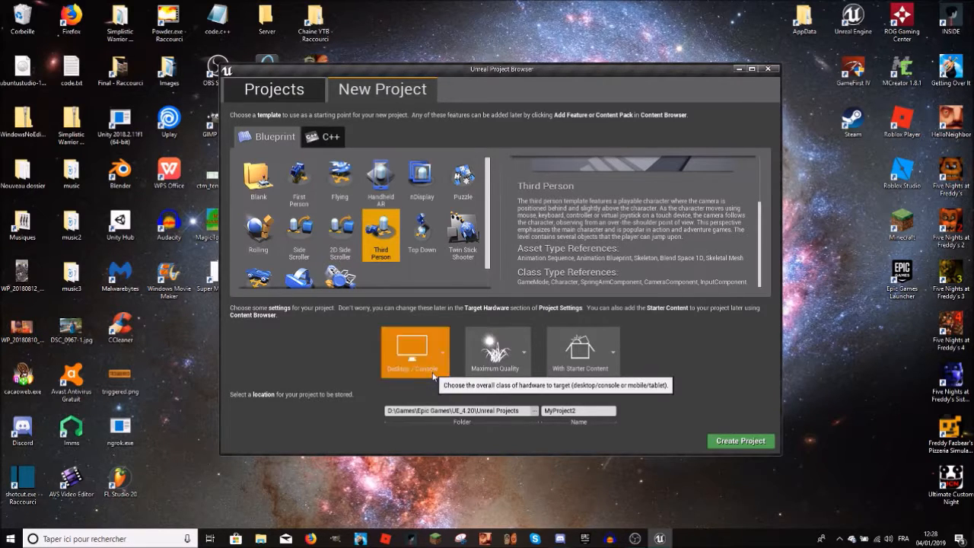
# Step: Switch the target hardware between Mobile / Tablet and Desktop / Console, ending on Desktop / Console
pyautogui.click(430, 374)
pyautogui.click(469, 405)
pyautogui.click(426, 374)
pyautogui.click(421, 402)
pyautogui.click(434, 369)
pyautogui.click(466, 403)
pyautogui.click(412, 376)
pyautogui.click(415, 398)
pyautogui.click(426, 356)
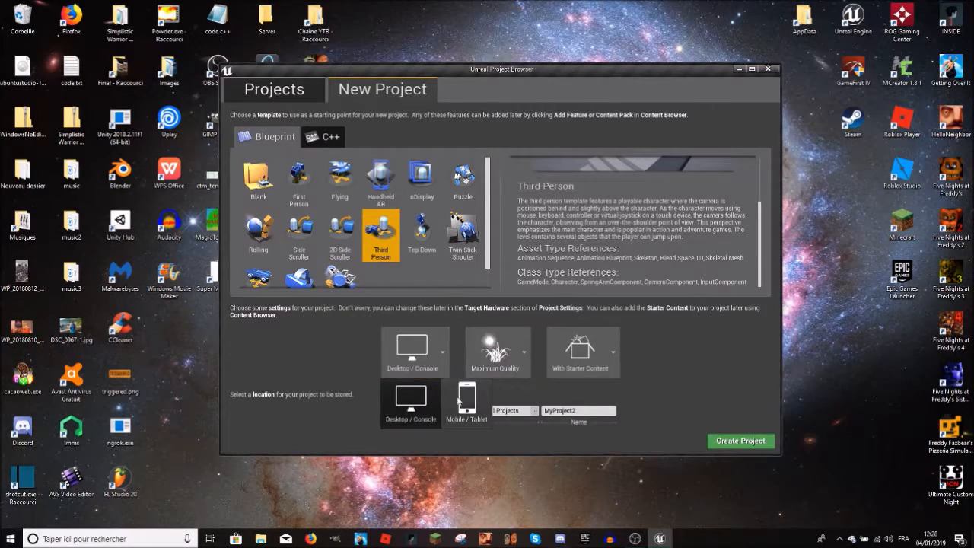
pyautogui.click(415, 348)
# Step: Set the target hardware to Mobile / Tablet and the graphics quality to Scalable 3D or 2D
pyautogui.click(495, 350)
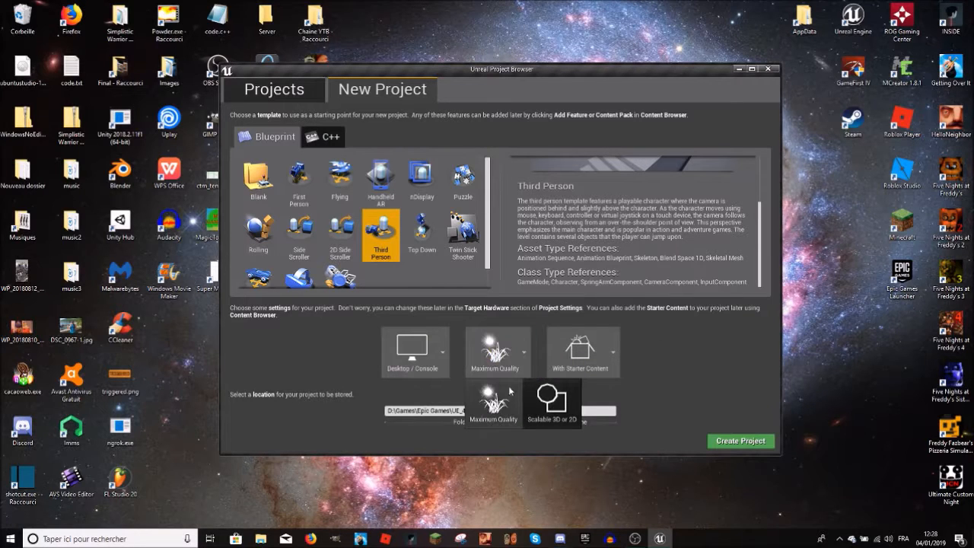
pyautogui.click(490, 358)
pyautogui.click(423, 360)
pyautogui.click(464, 399)
pyautogui.click(493, 351)
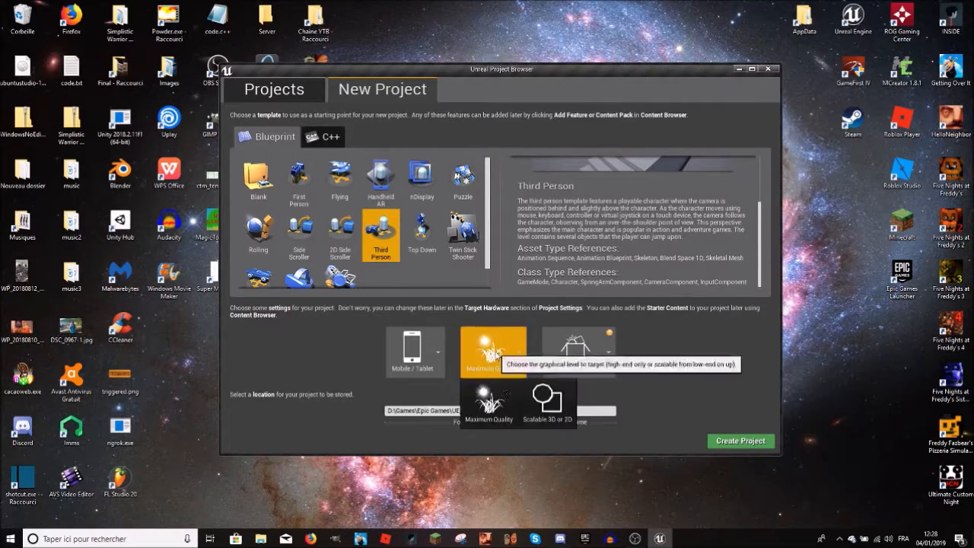
pyautogui.click(549, 415)
# Step: Restore the graphics quality to Maximum Quality and the target hardware to Desktop / Console
pyautogui.click(498, 362)
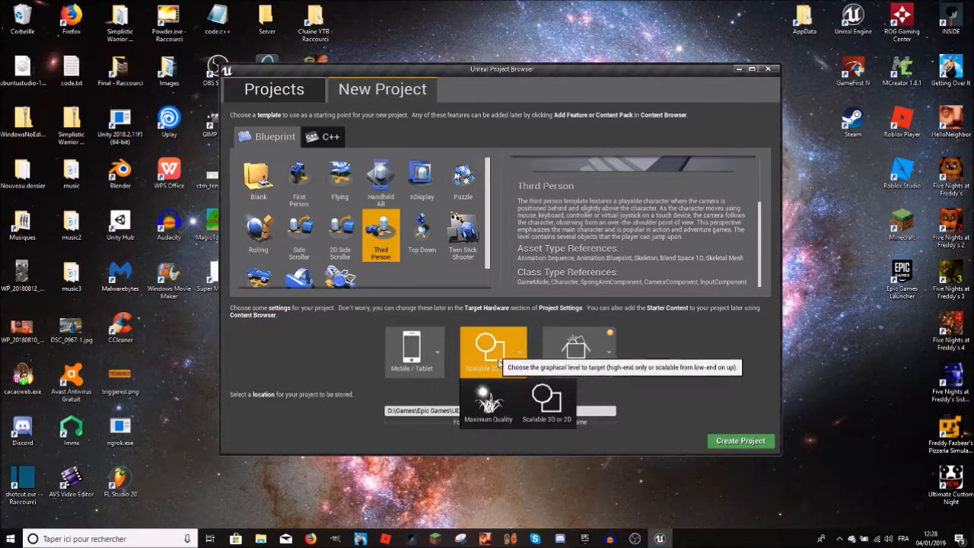
pyautogui.click(486, 403)
pyautogui.click(430, 373)
pyautogui.click(422, 407)
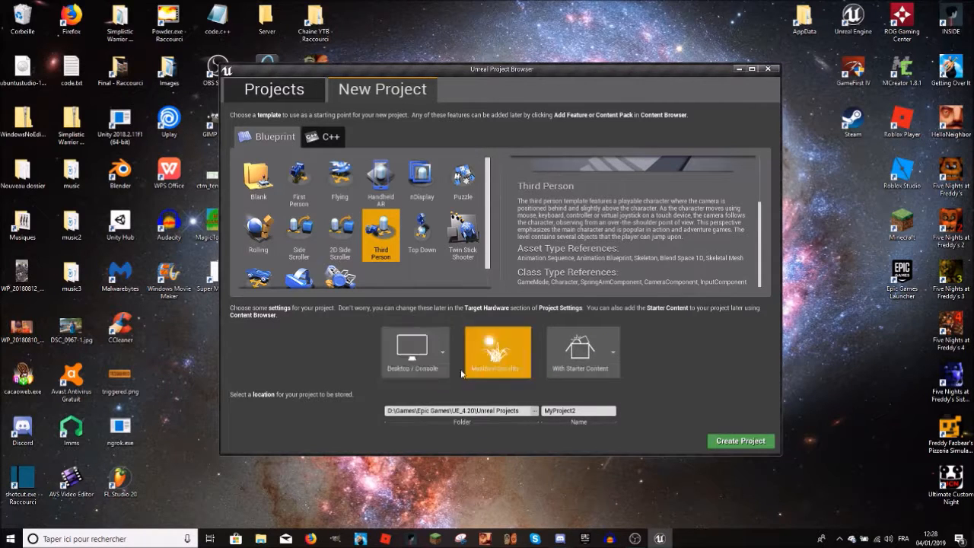
# Step: Switch the project to No Starter Content and back to With Starter Content
pyautogui.click(601, 353)
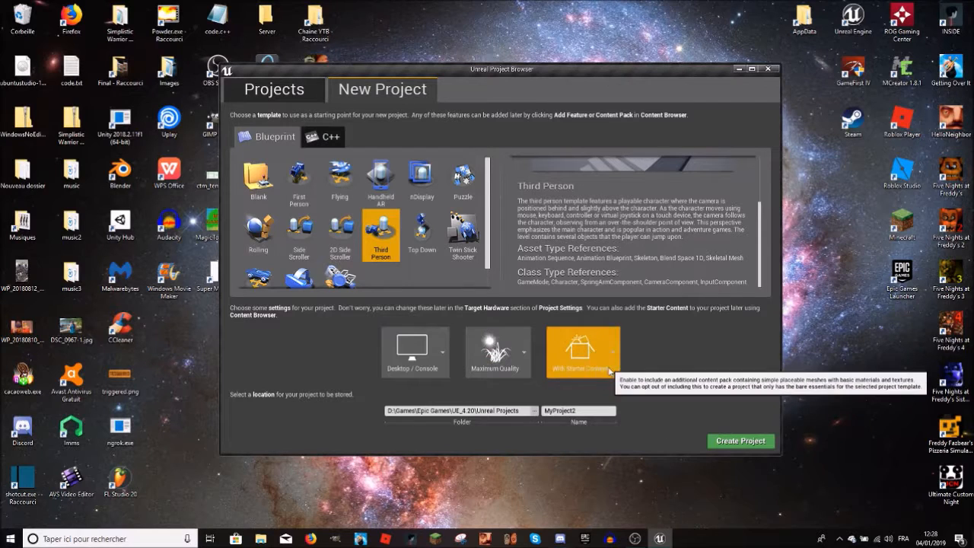
pyautogui.click(575, 402)
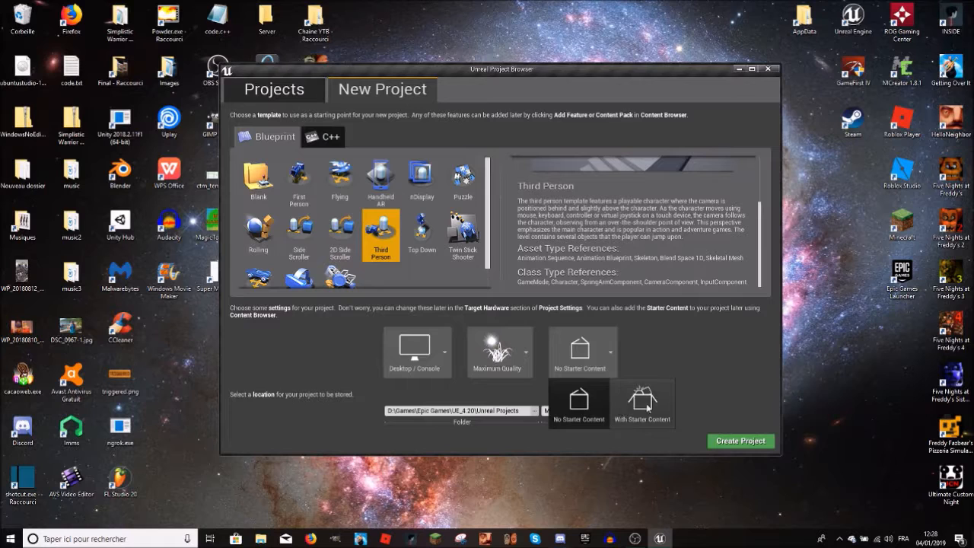
pyautogui.click(643, 401)
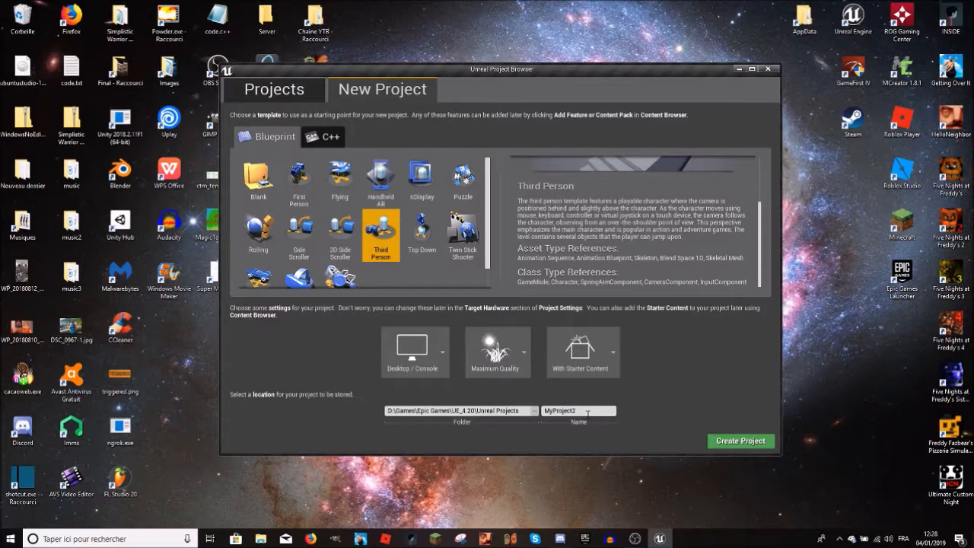
# Step: Replace the project name with TestVideoYoutube
pyautogui.press('BackSpace')
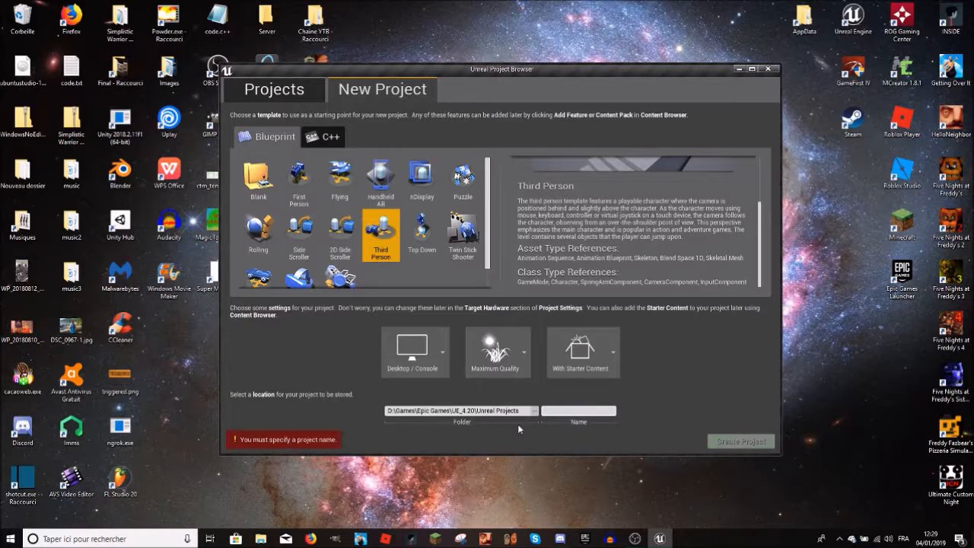
pyautogui.write('tutogame')
pyautogui.hotkey('ctrl', 'a')
pyautogui.press('BackSpace')
pyautogui.write('M')
pyautogui.press('BackSpace')
pyautogui.write('M')
pyautogui.press('BackSpace')
pyautogui.write('TestVideoYoutube')
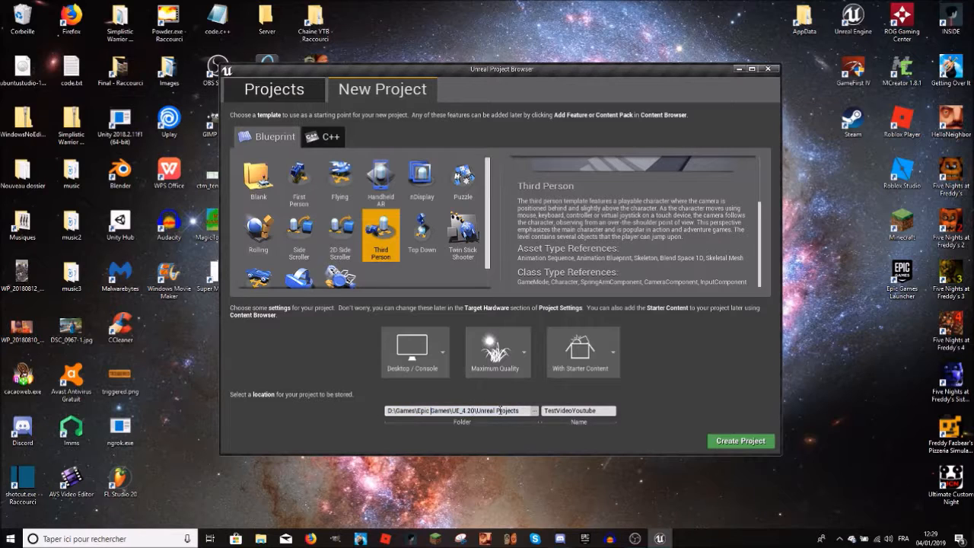
# Step: View the storage folder chooser without changing the location, and create the project
pyautogui.click(535, 411)
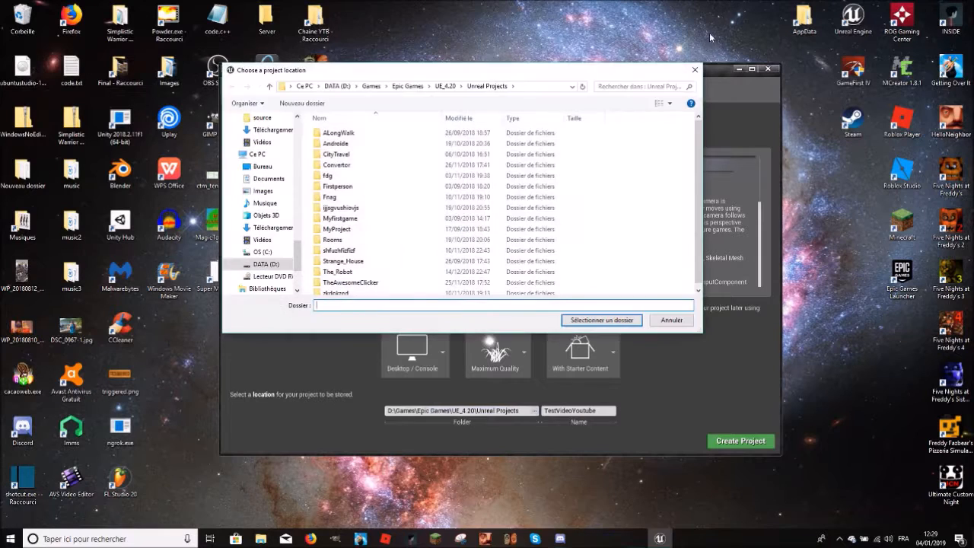
pyautogui.click(694, 69)
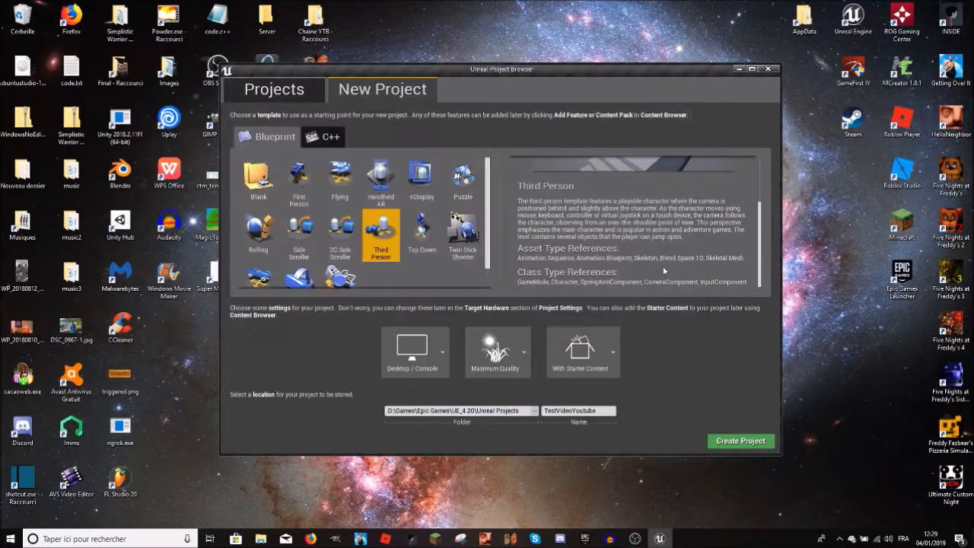
pyautogui.click(723, 441)
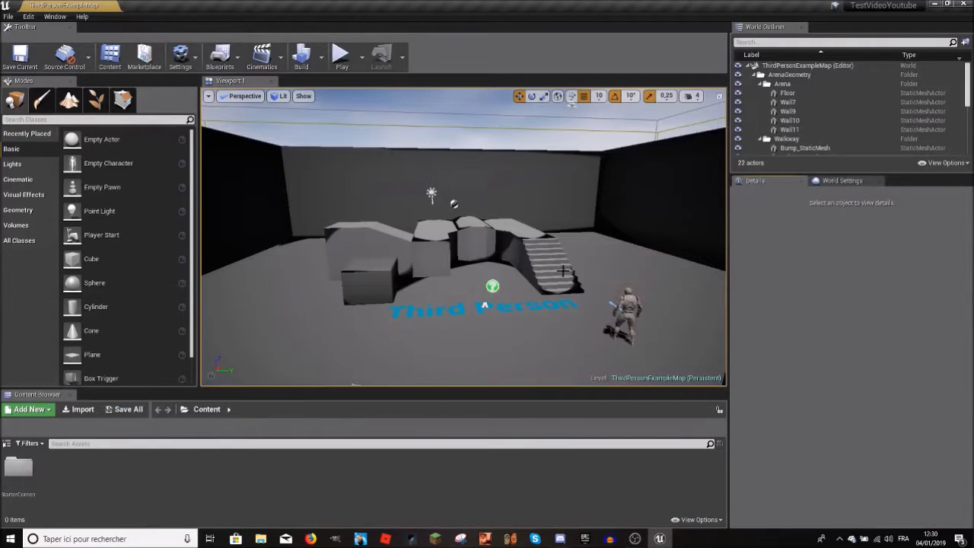
# Step: Display the World Settings and reveal the folder tree in the Content Browser
pyautogui.moveTo(503, 220)
pyautogui.mouseDown(button='right')
pyautogui.moveTo(487, 121)
pyautogui.moveTo(479, 228)
pyautogui.moveTo(547, 236)
pyautogui.moveTo(570, 297)
pyautogui.moveTo(487, 228)
pyautogui.moveTo(509, 236)
pyautogui.mouseUp(button='right')
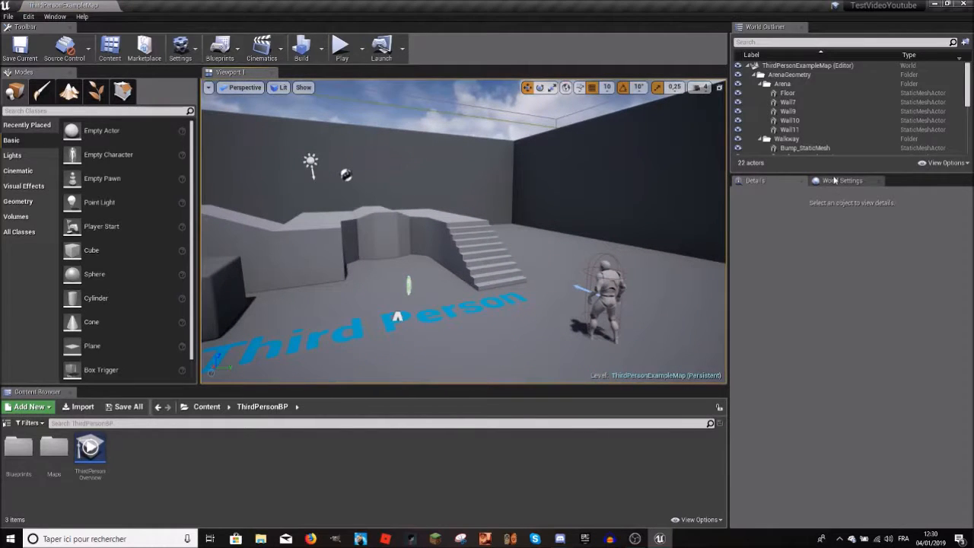
pyautogui.click(836, 180)
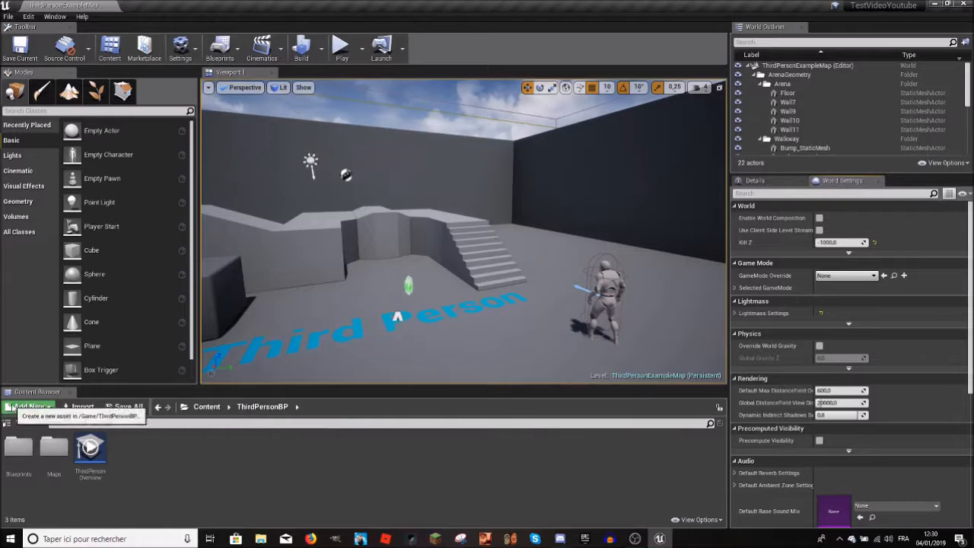
pyautogui.click(3, 417)
pyautogui.moveTo(660, 213); pyautogui.dragTo(638, 223, button='right')
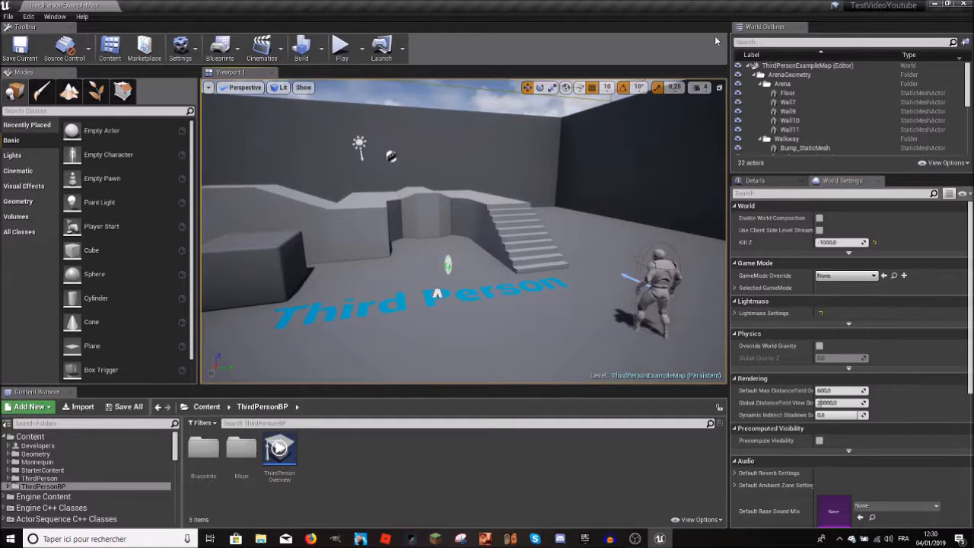
# Step: Dock the World Outliner beside the Content Browser, return it above the Details area, and show Details again
pyautogui.moveTo(759, 28); pyautogui.dragTo(681, 448)
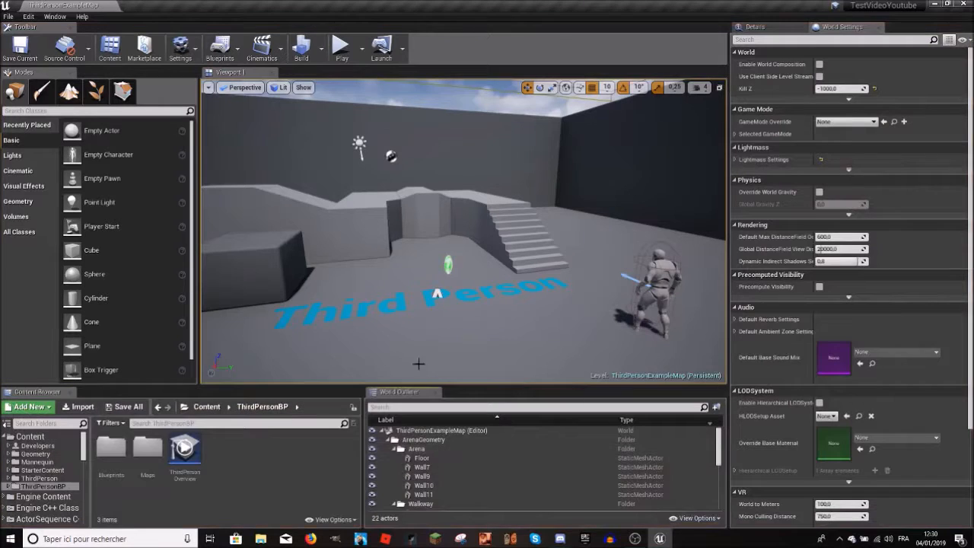
pyautogui.moveTo(396, 391); pyautogui.dragTo(803, 45)
pyautogui.click(842, 283)
pyautogui.click(759, 282)
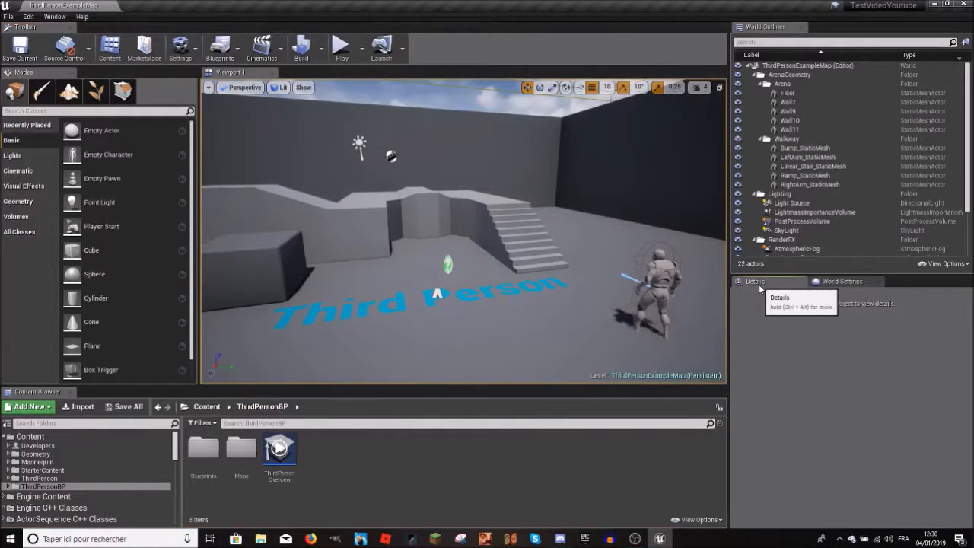
# Step: Look through the ThirdPerson, Geometry and Developers folders in the Content Browser
pyautogui.moveTo(464, 207)
pyautogui.mouseDown(button='right')
pyautogui.moveTo(381, 115)
pyautogui.moveTo(441, 207)
pyautogui.moveTo(463, 210)
pyautogui.mouseUp(button='right')
pyautogui.press('s')
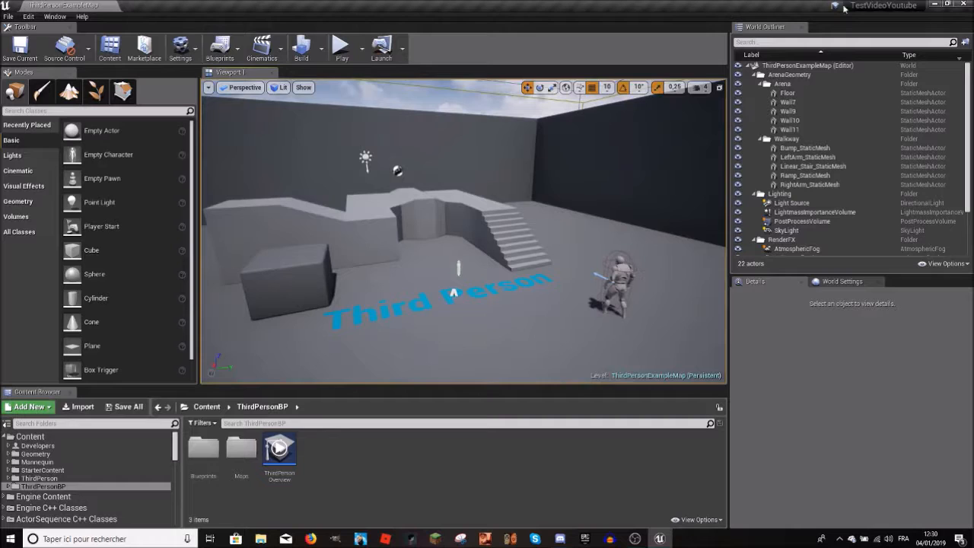
pyautogui.click(38, 478)
pyautogui.click(49, 455)
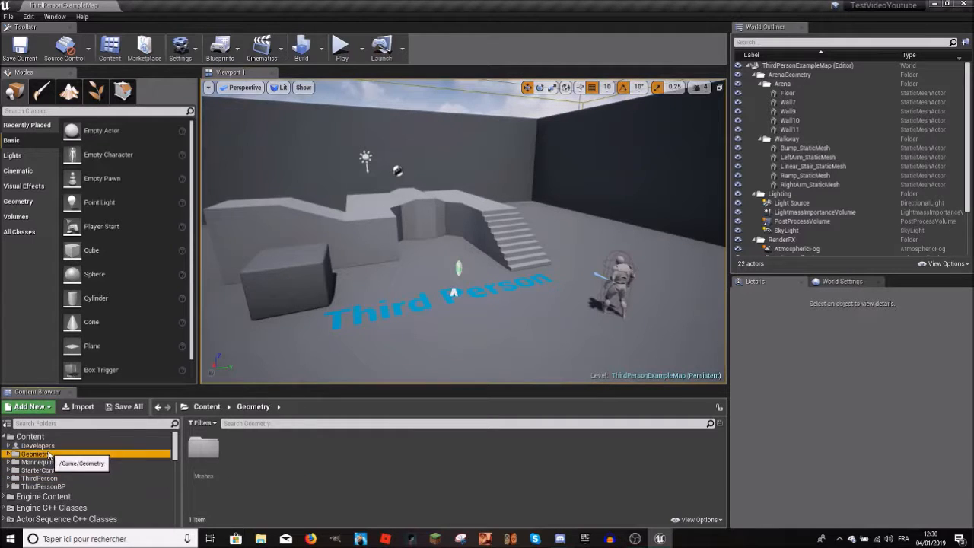
pyautogui.click(38, 445)
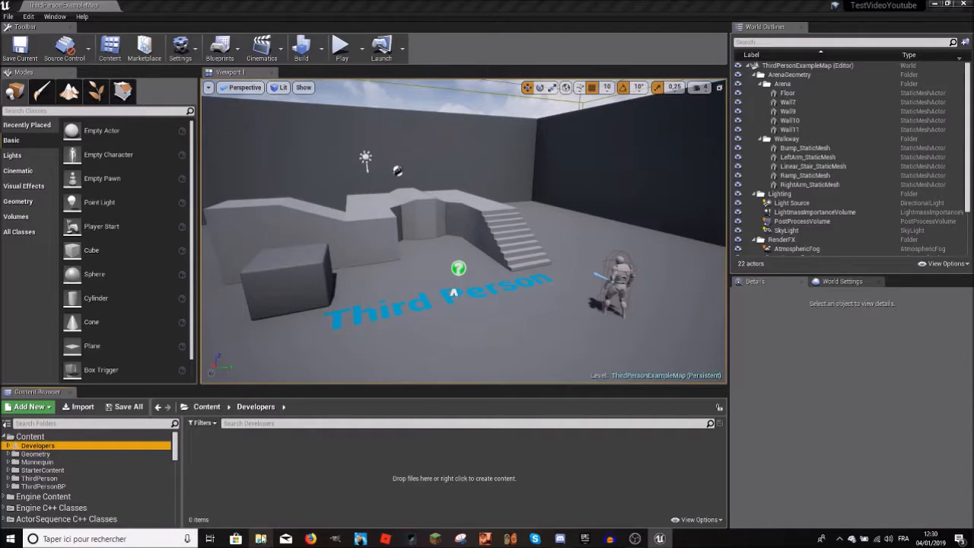
# Step: Switch to File Explorer and find the Unreal Projects folder inside UE_4.20
pyautogui.click(260, 538)
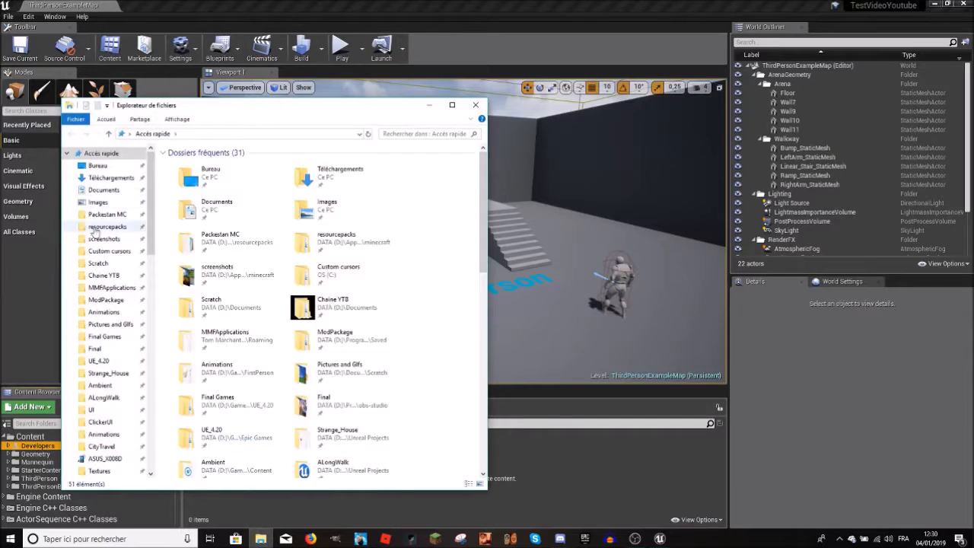
pyautogui.click(107, 213)
pyautogui.click(105, 227)
pyautogui.scroll(-7, 98, 272)
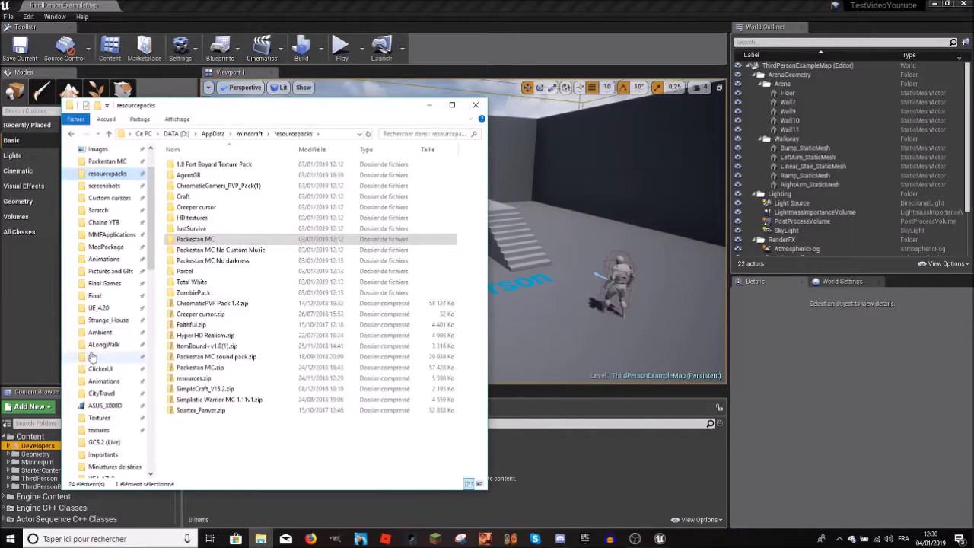
pyautogui.click(98, 247)
pyautogui.click(104, 259)
pyautogui.click(98, 247)
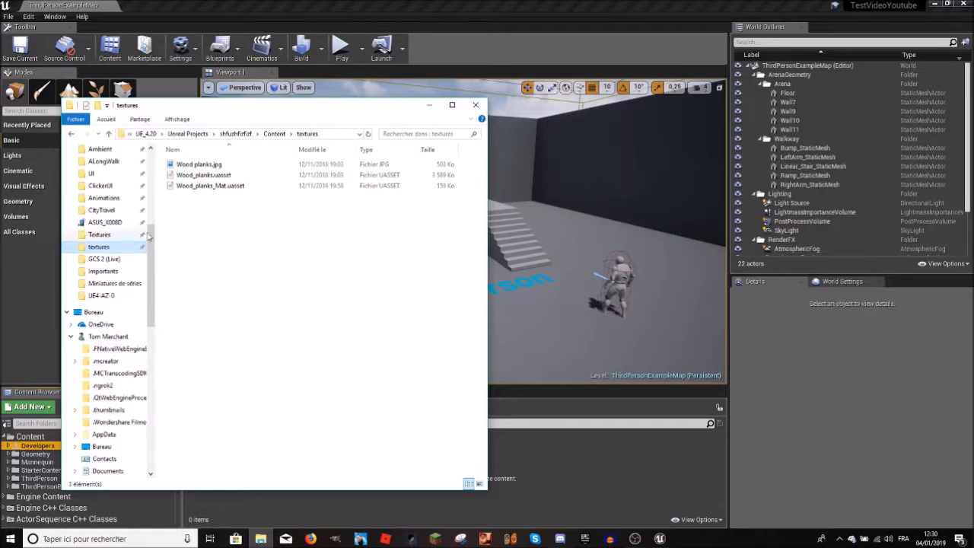
pyautogui.click(187, 133)
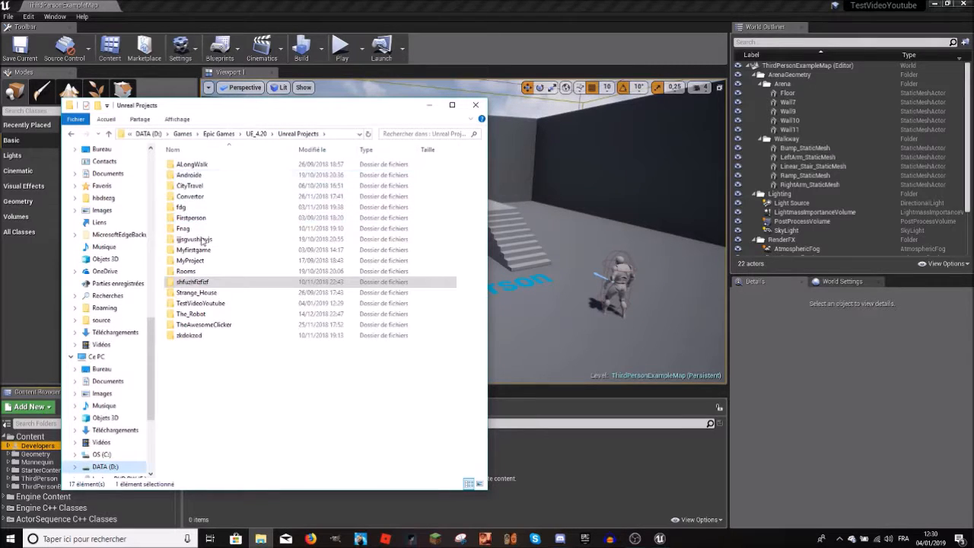
# Step: Open the TestVideoYoutube project folder and its Content subfolder
pyautogui.click(199, 304)
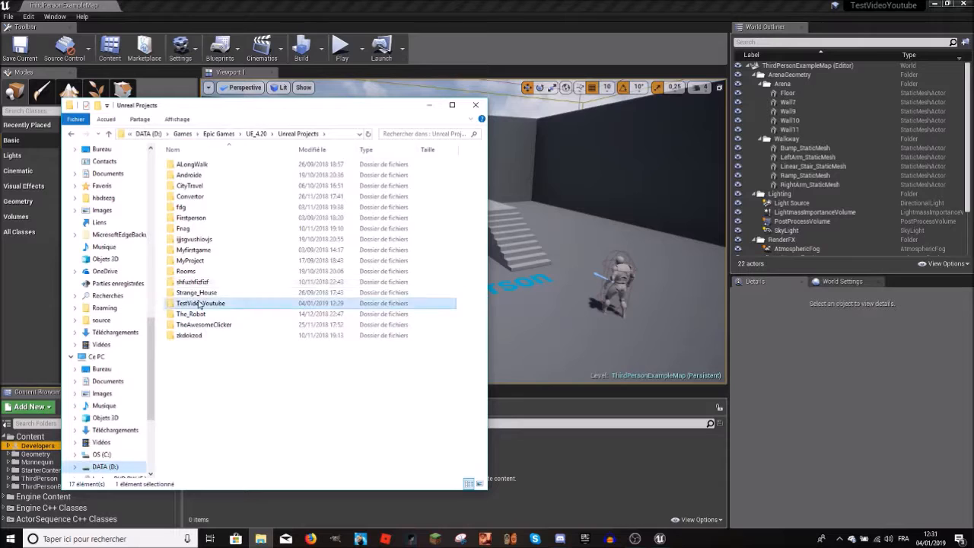
pyautogui.doubleClick(200, 304)
pyautogui.click(196, 175)
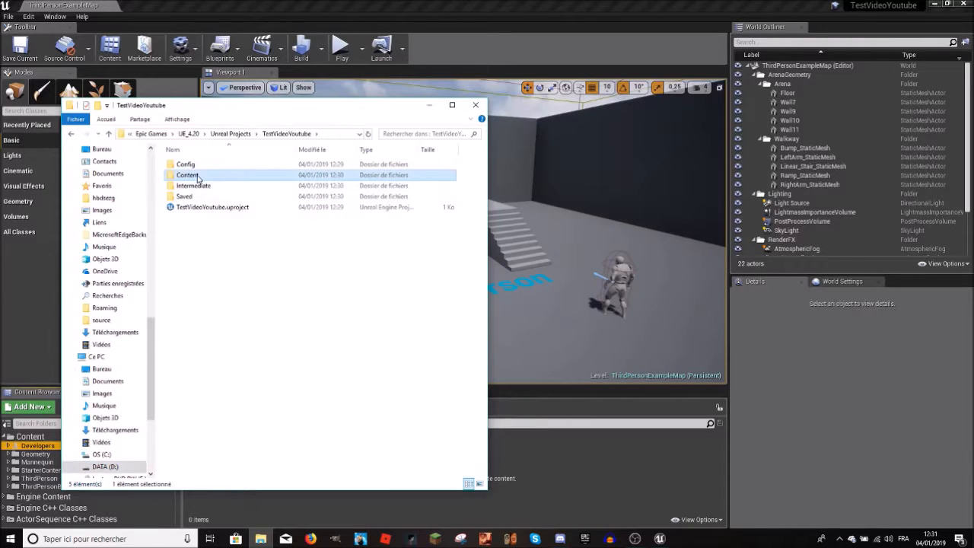
pyautogui.click(195, 185)
pyautogui.doubleClick(189, 175)
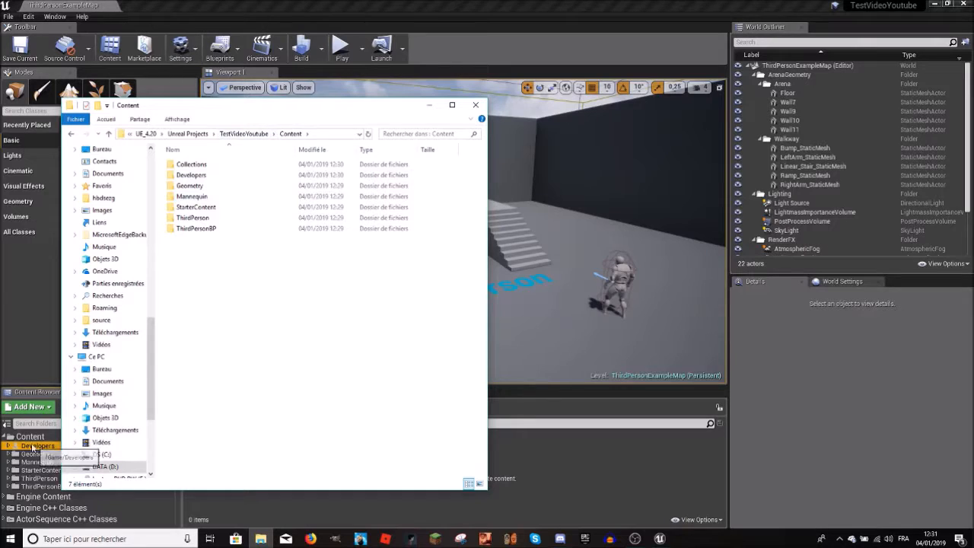
# Step: Return to the TestVideoYoutube project folder and pin its Content folder to Quick Access
pyautogui.click(244, 134)
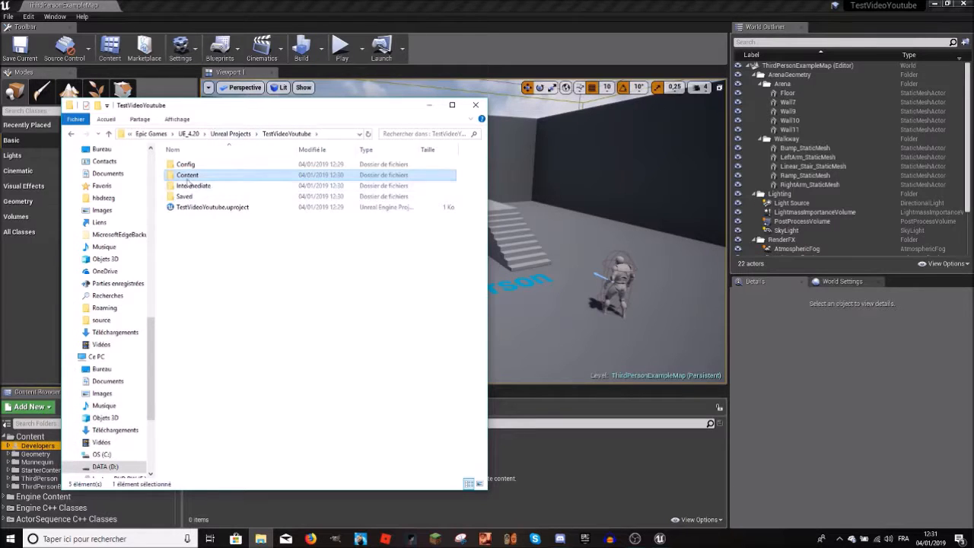
pyautogui.rightClick(187, 180)
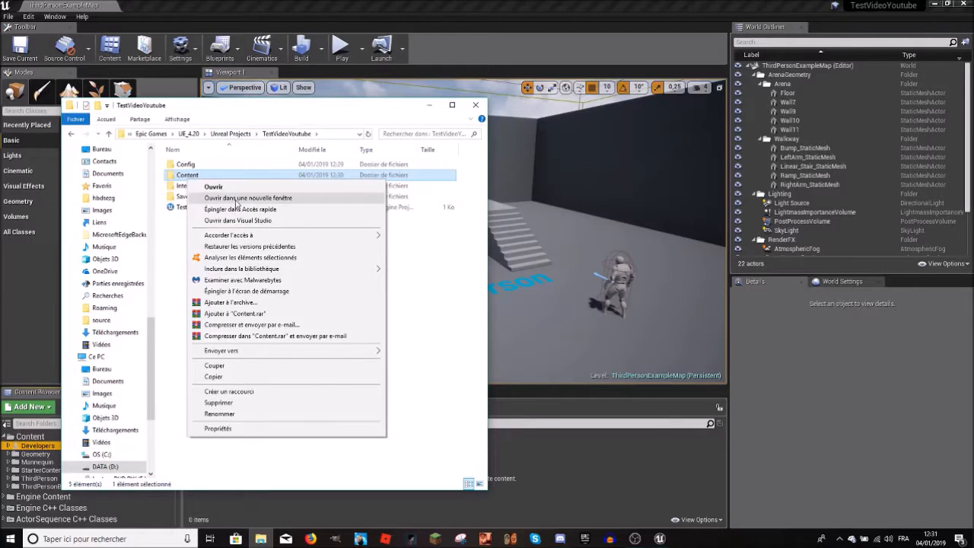
pyautogui.click(238, 208)
# Step: Move the pinned Content shortcut just below screenshots in Quick Access, open it, and minimize File Explorer
pyautogui.scroll(5, 109, 316)
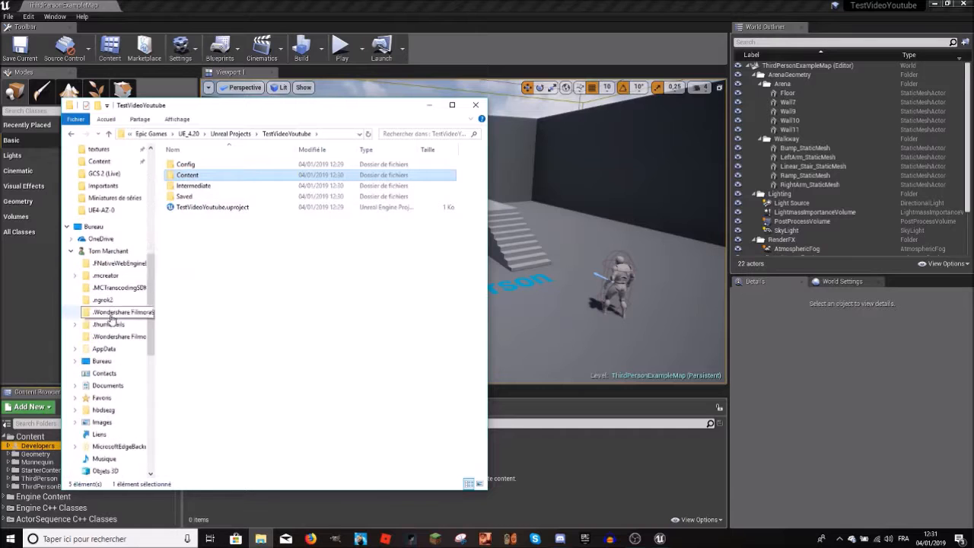
pyautogui.scroll(10, 108, 316)
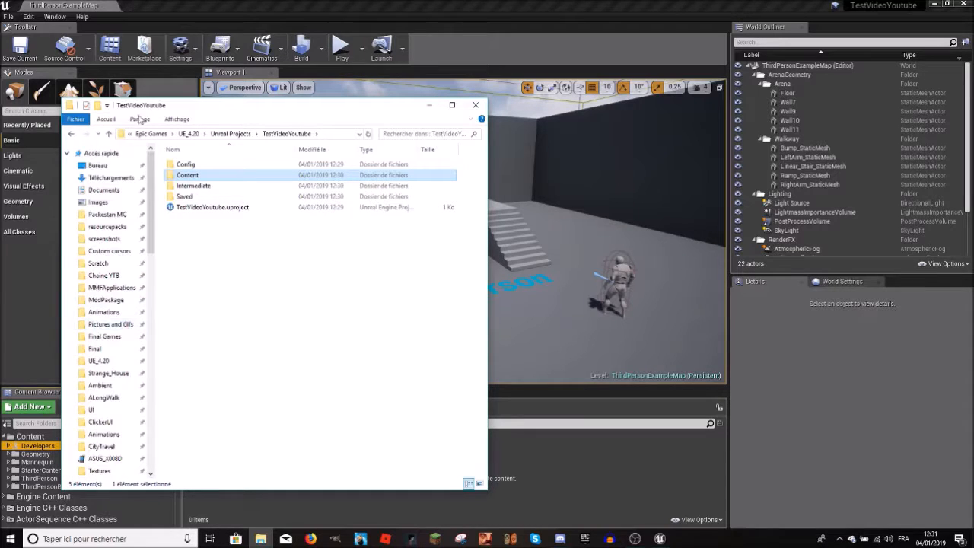
pyautogui.scroll(-5, 109, 326)
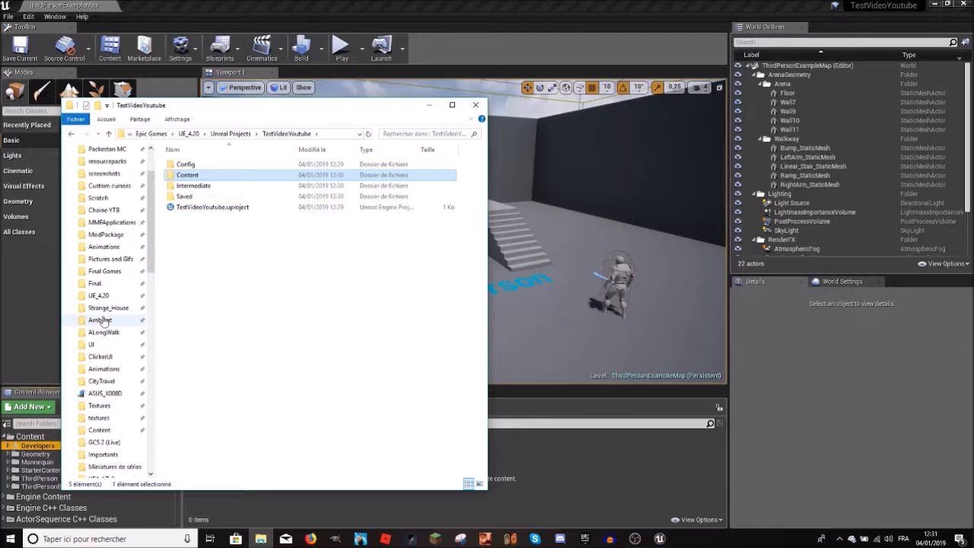
pyautogui.moveTo(110, 305); pyautogui.dragTo(111, 177)
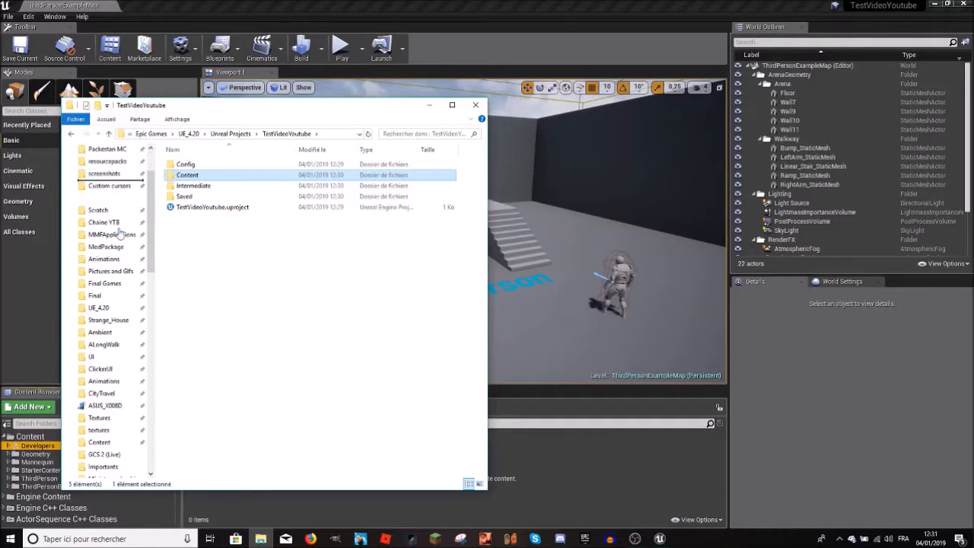
pyautogui.click(100, 251)
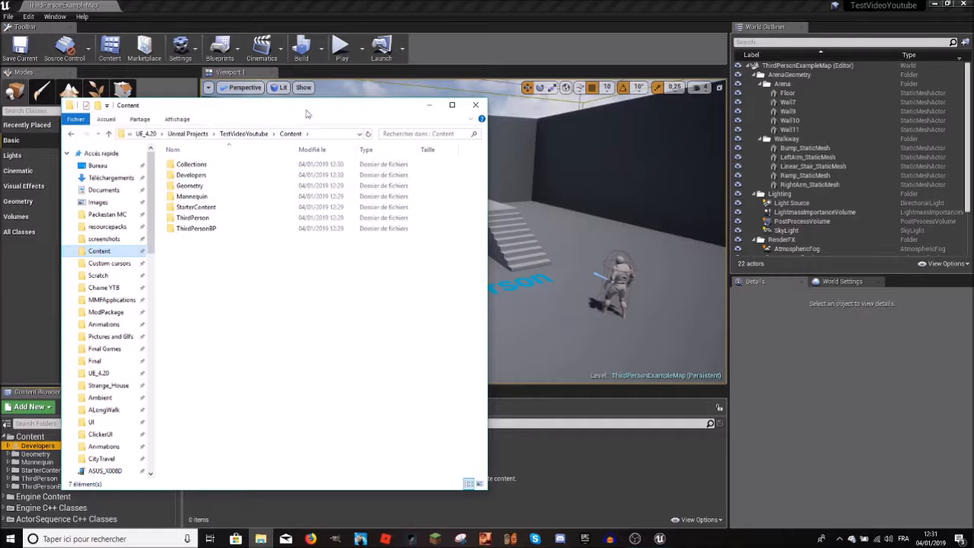
pyautogui.click(428, 105)
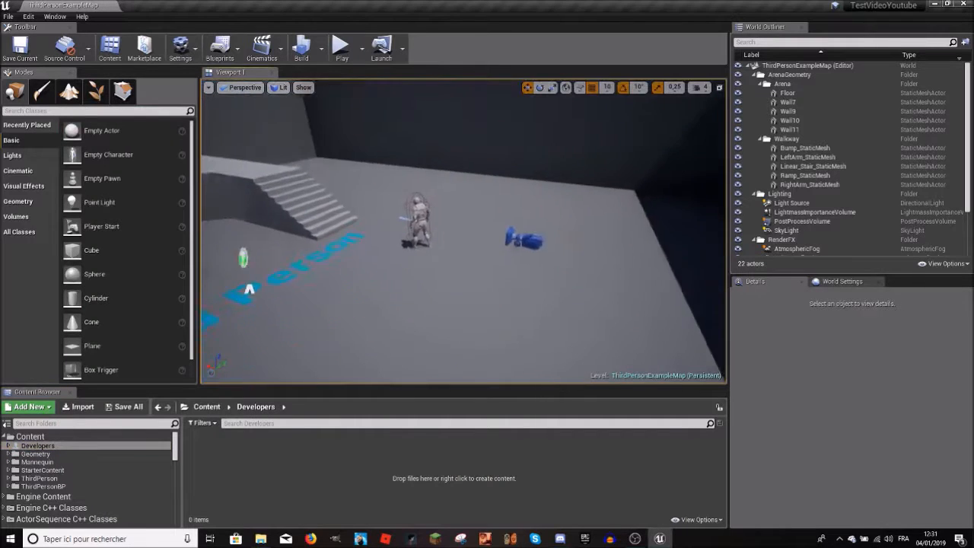
pyautogui.moveTo(464, 231); pyautogui.dragTo(483, 220, button='right')
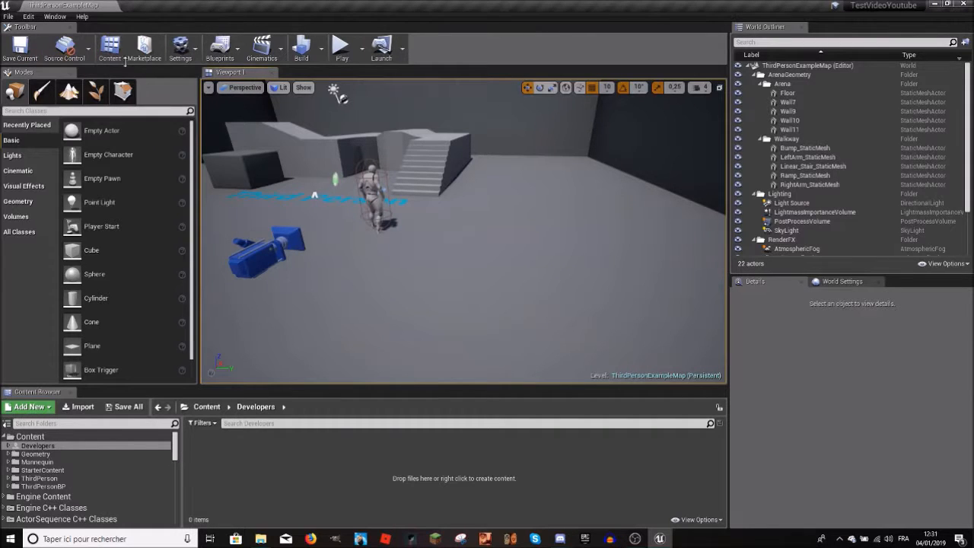
pyautogui.moveTo(619, 231); pyautogui.dragTo(517, 240, button='right')
pyautogui.click(79, 55)
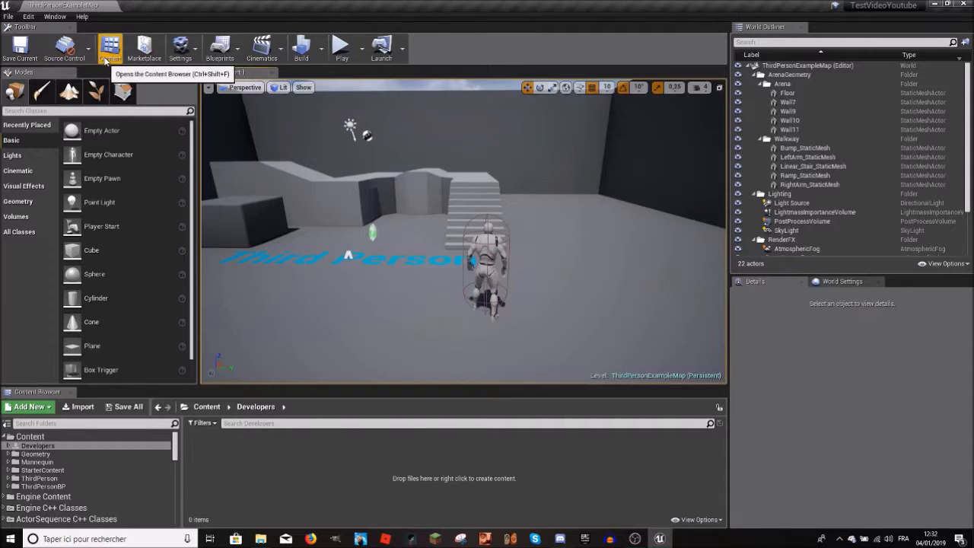
pyautogui.click(109, 60)
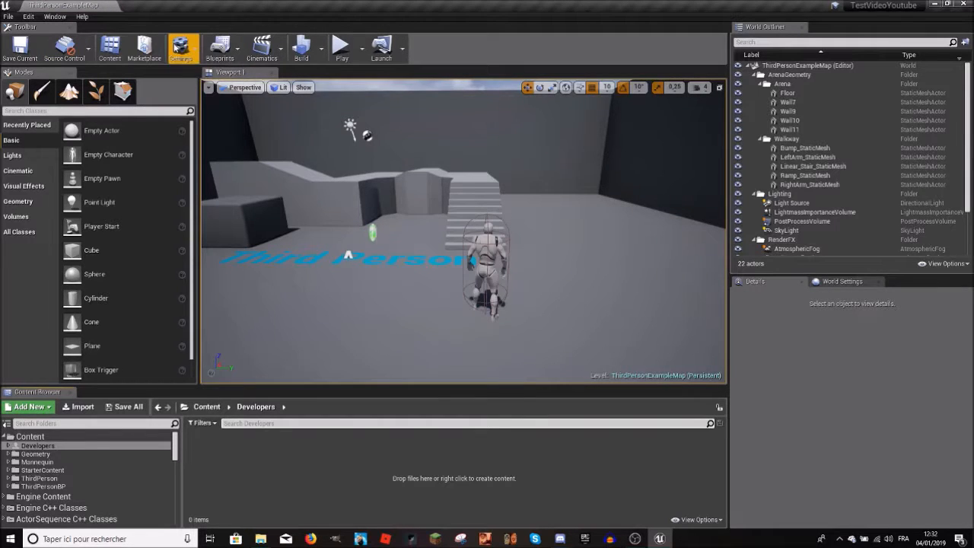
# Step: Set the engine scalability quality to Epic and look at the level from the changed view
pyautogui.click(182, 53)
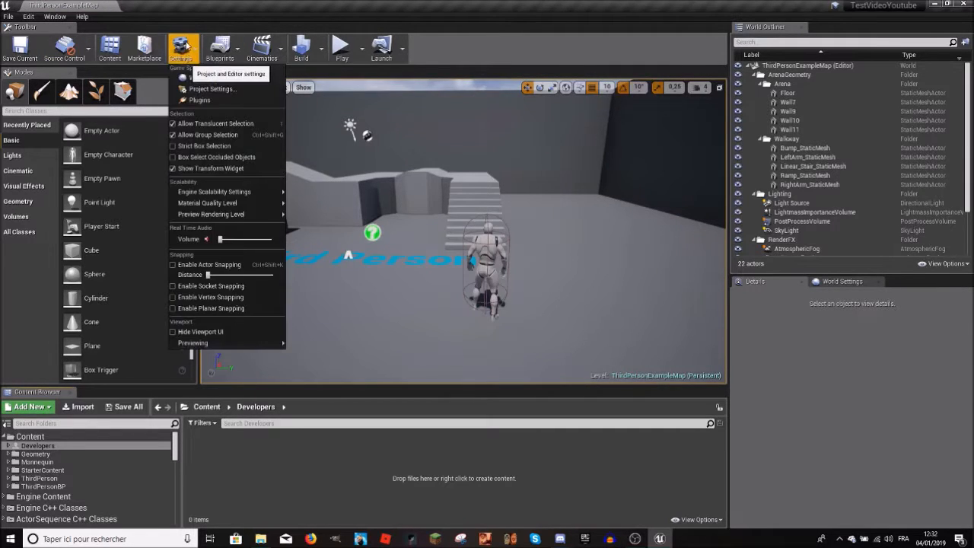
pyautogui.click(183, 51)
pyautogui.moveTo(327, 159); pyautogui.dragTo(278, 126, button='right')
pyautogui.click(185, 54)
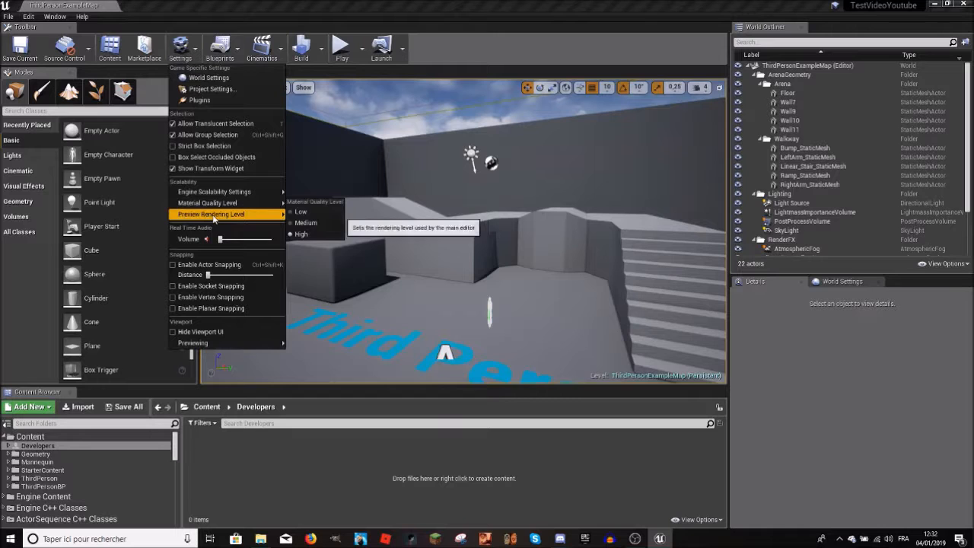
pyautogui.moveTo(213, 194)
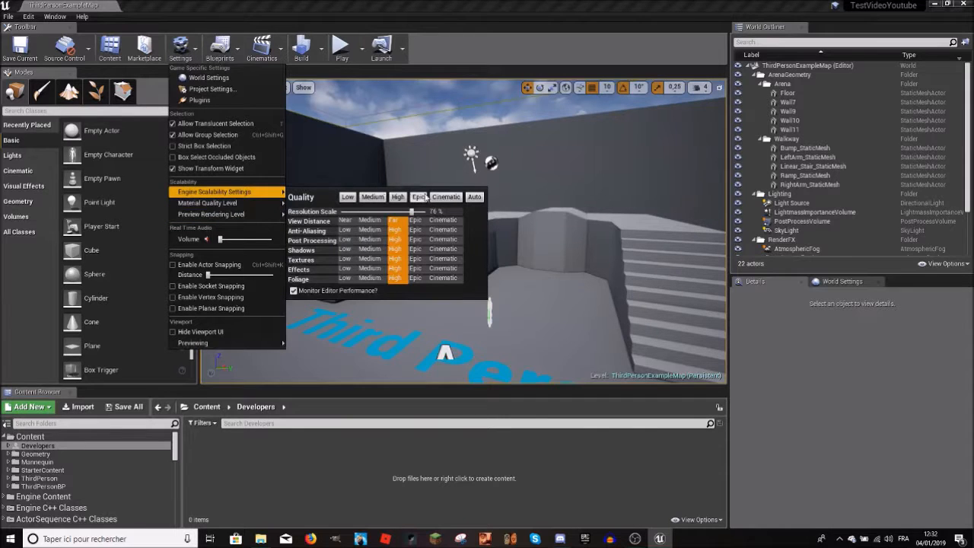
pyautogui.click(421, 198)
pyautogui.moveTo(430, 153); pyautogui.dragTo(457, 187, button='right')
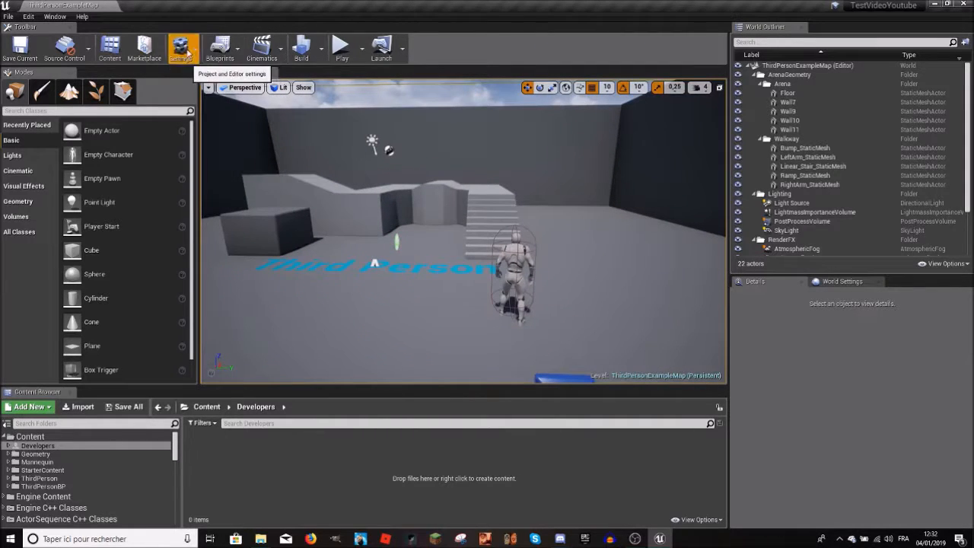
# Step: Set the engine scalability quality to Low and inspect the character in the level
pyautogui.click(187, 54)
pyautogui.moveTo(205, 205)
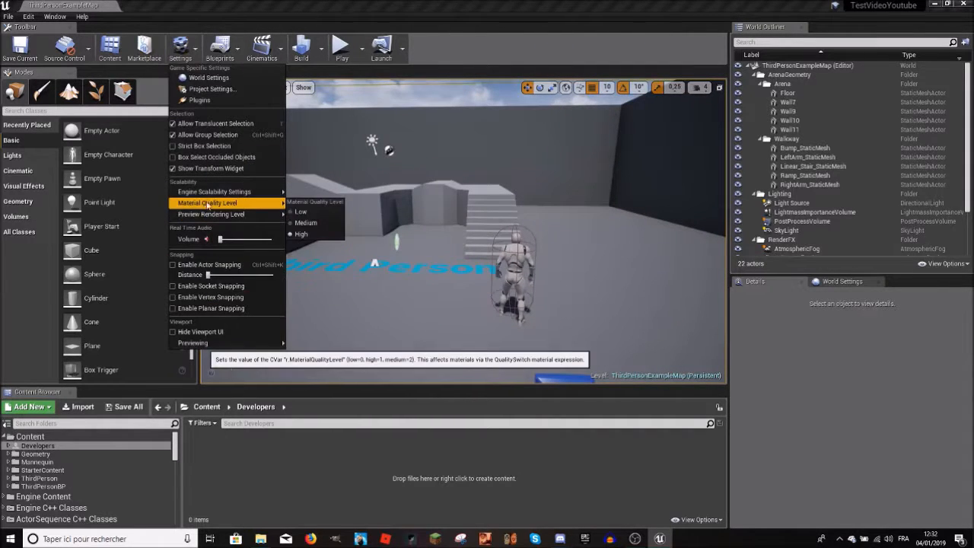
pyautogui.moveTo(270, 192)
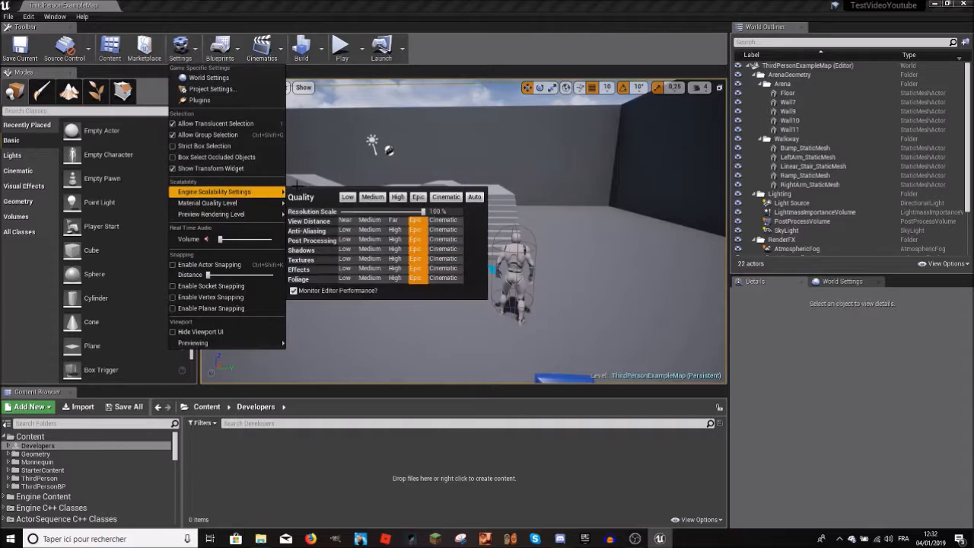
pyautogui.click(346, 198)
pyautogui.moveTo(556, 185); pyautogui.dragTo(325, 196, button='right')
# Step: Raise the engine scalability quality above Low and inspect the character and arena again
pyautogui.click(208, 88)
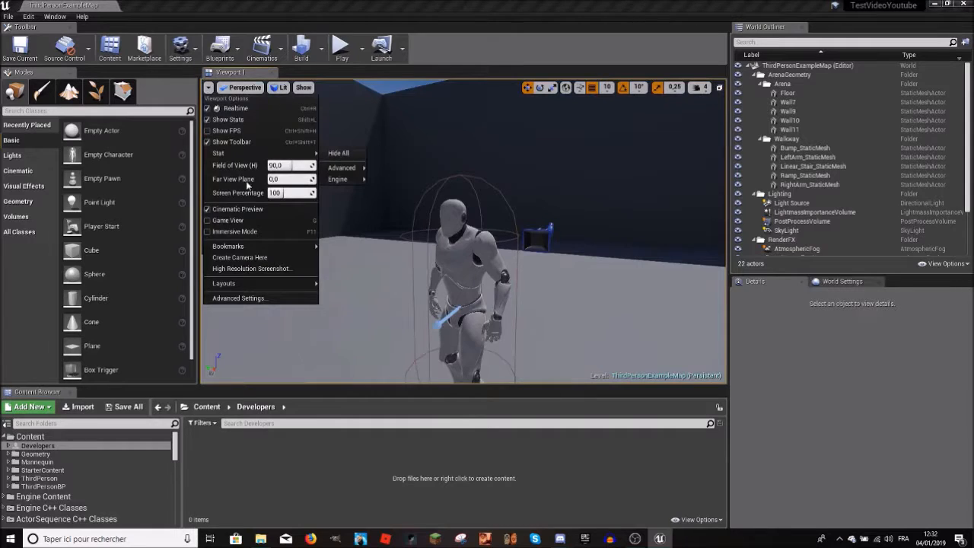
pyautogui.click(181, 52)
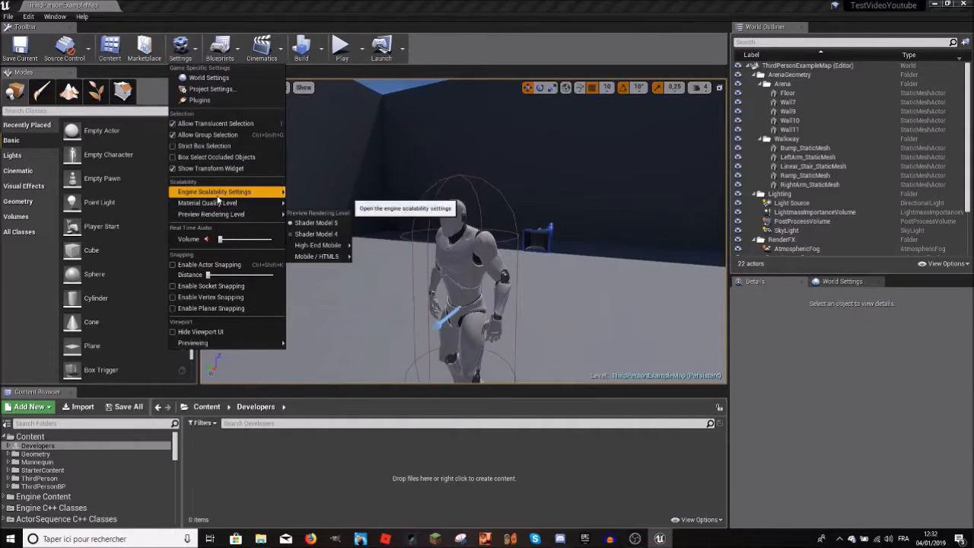
pyautogui.moveTo(241, 196)
pyautogui.moveTo(519, 159); pyautogui.dragTo(594, 160, button='right')
pyautogui.moveTo(487, 228); pyautogui.dragTo(533, 228, button='right')
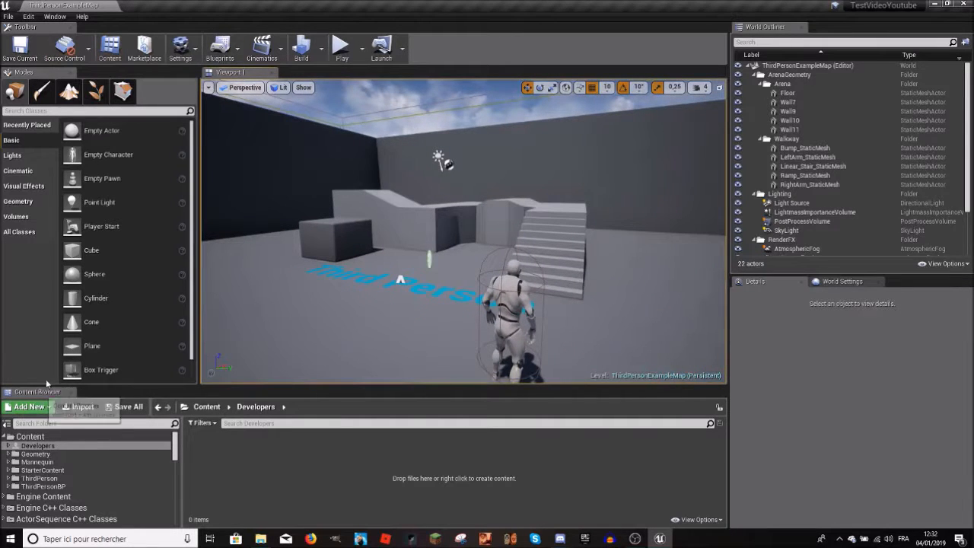
# Step: Turn the editor's real-time audio volume up to its maximum
pyautogui.click(184, 59)
pyautogui.click(184, 60)
pyautogui.click(184, 60)
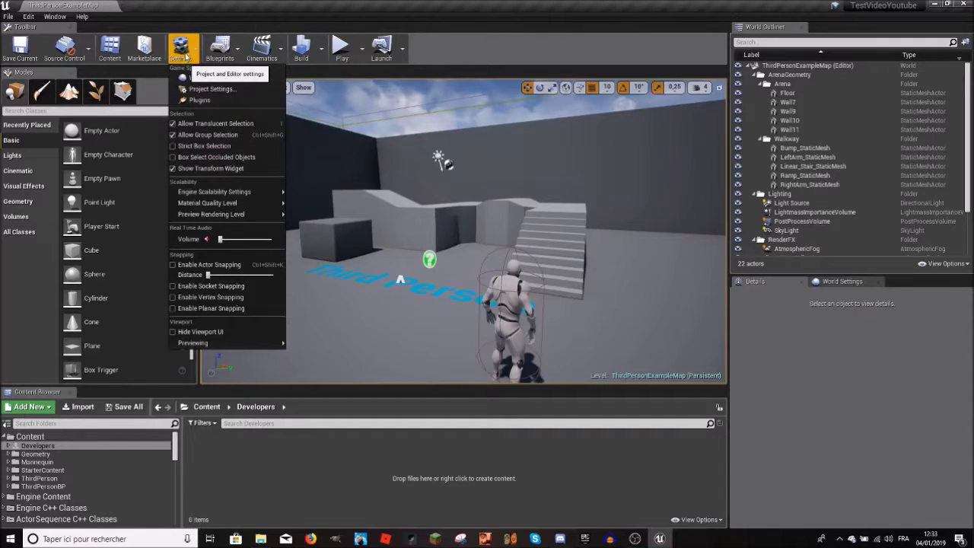
pyautogui.moveTo(207, 193)
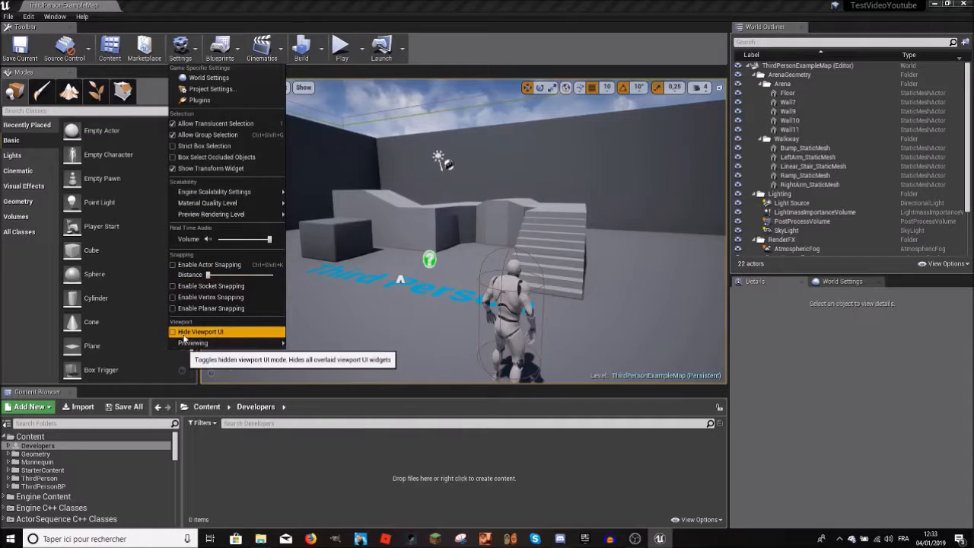
# Step: Toggle Hide Viewport UI on and back off
pyautogui.click(177, 333)
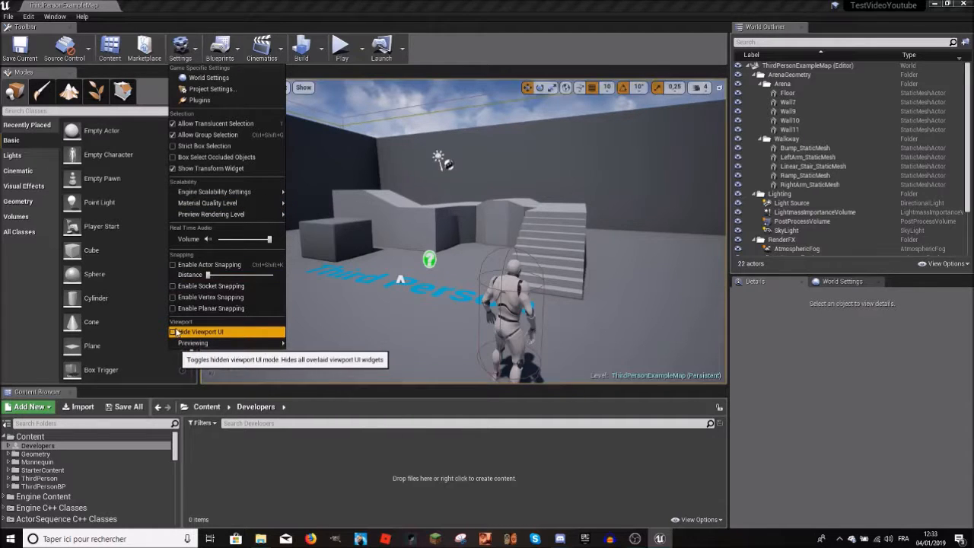
pyautogui.click(176, 332)
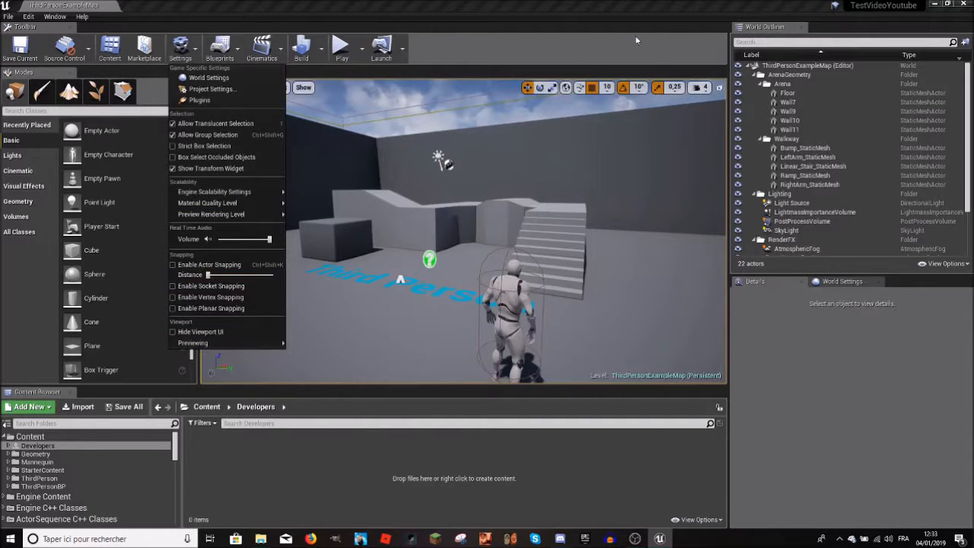
pyautogui.click(180, 55)
# Step: Examine the viewport options and the available Blueprints and Cinematics commands
pyautogui.click(208, 88)
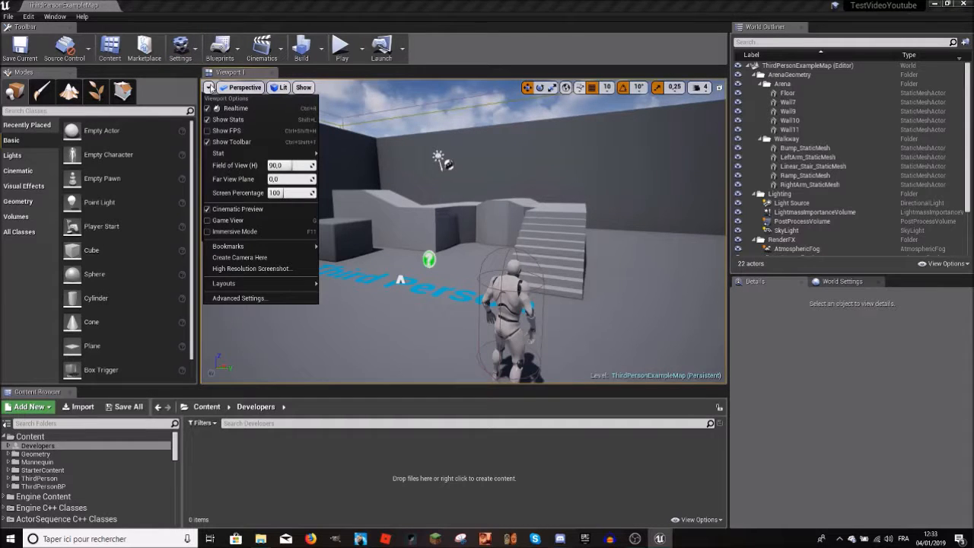
pyautogui.click(211, 89)
pyautogui.press('w')
pyautogui.moveTo(449, 259); pyautogui.dragTo(498, 280, button='right')
pyautogui.press('s')
pyautogui.click(233, 54)
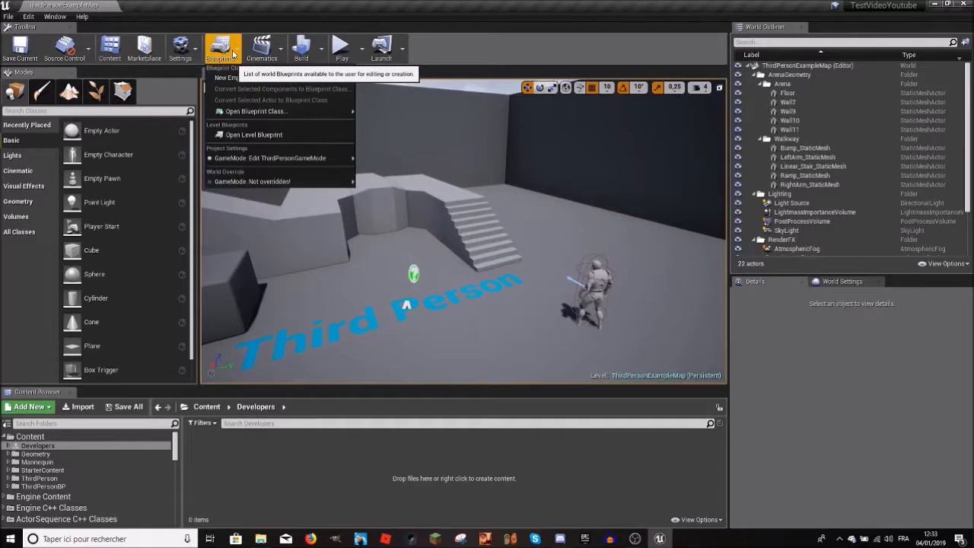
pyautogui.click(238, 53)
pyautogui.click(266, 48)
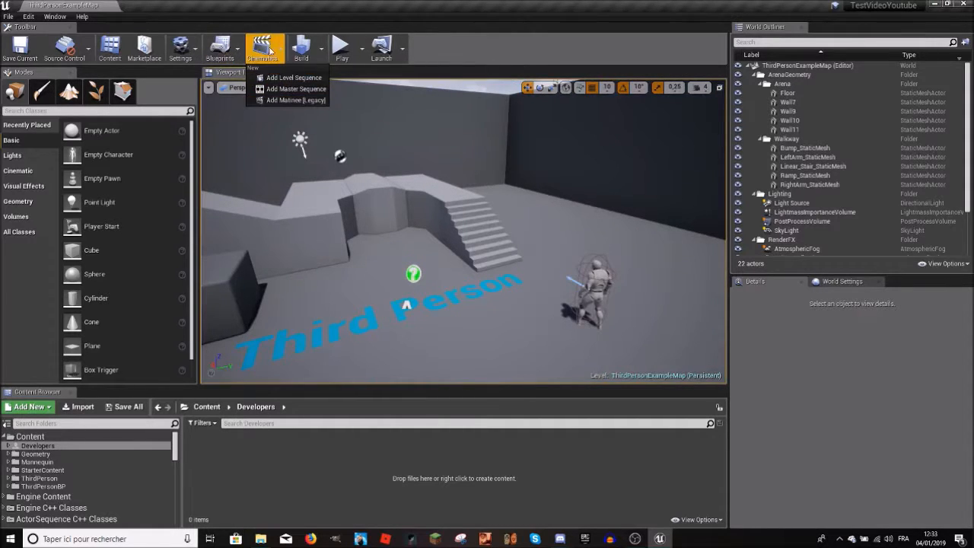
pyautogui.click(271, 50)
pyautogui.moveTo(365, 190); pyautogui.dragTo(221, 160, button='right')
pyautogui.moveTo(386, 163); pyautogui.dragTo(593, 179, button='right')
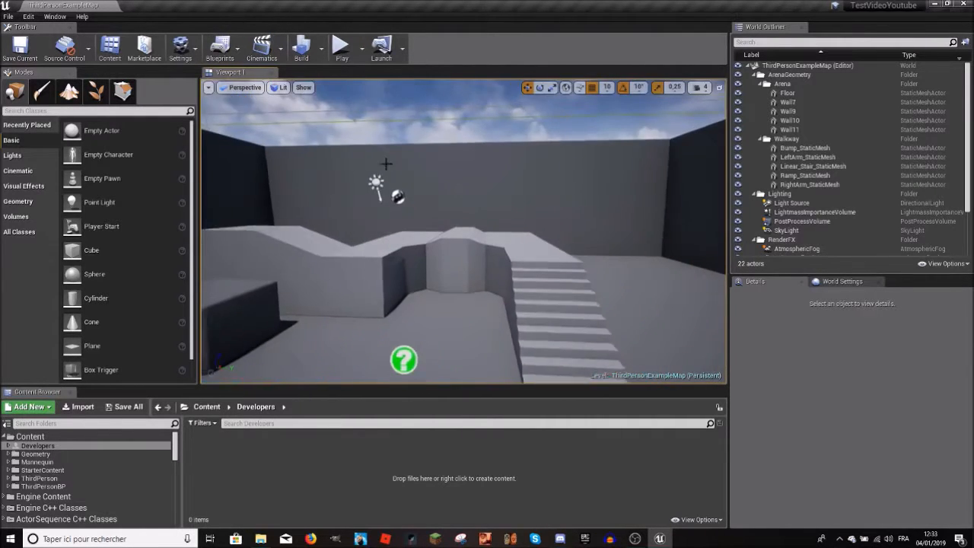
# Step: Build all levels of the map and review the individual build options
pyautogui.click(302, 49)
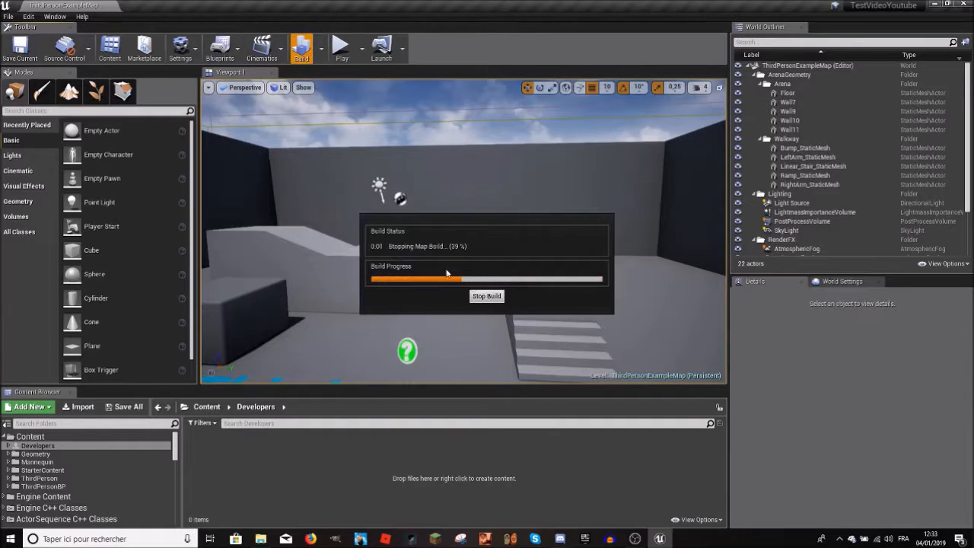
pyautogui.click(321, 59)
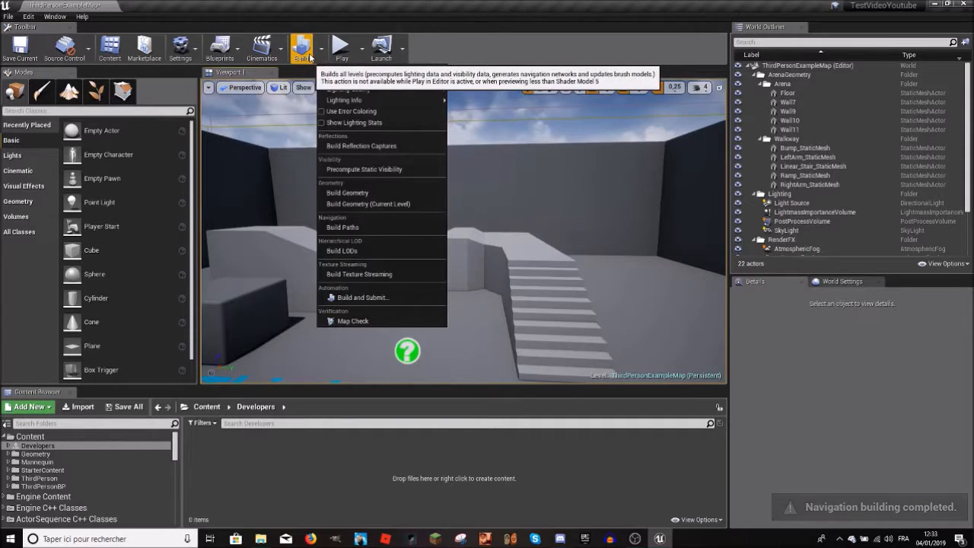
pyautogui.click(321, 57)
pyautogui.moveTo(464, 228); pyautogui.dragTo(232, 230, button='right')
# Step: Review the play modes and player spawn options, and play the level in the editor viewport
pyautogui.click(364, 51)
pyautogui.click(365, 51)
pyautogui.click(365, 51)
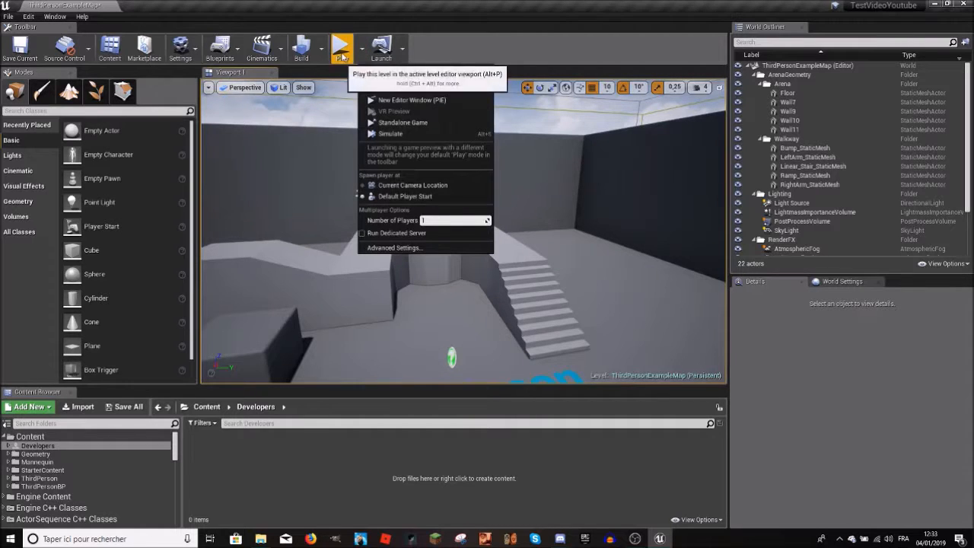
pyautogui.click(359, 57)
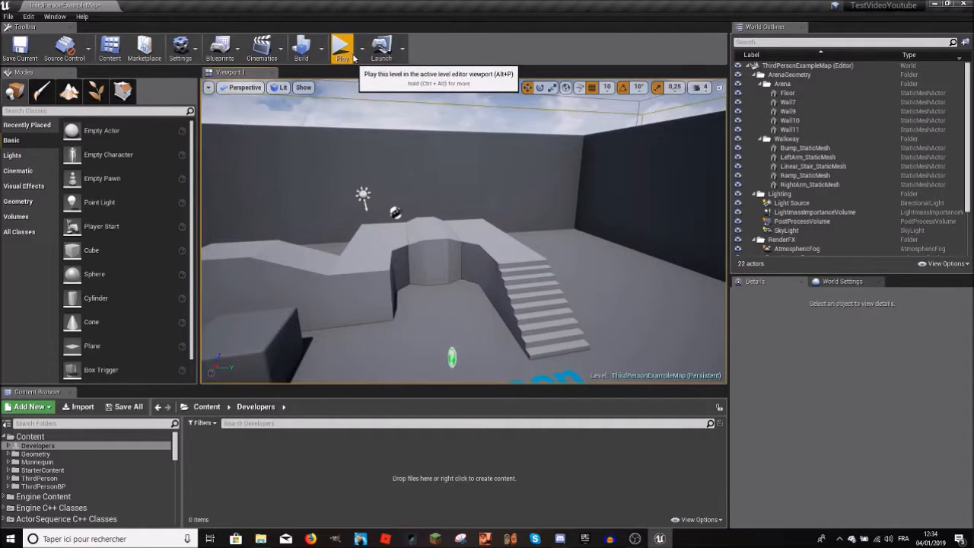
# Step: Run and jump the character around the arena and over the walkway to test the level, and stop the play session
pyautogui.click(471, 166)
pyautogui.press('a')
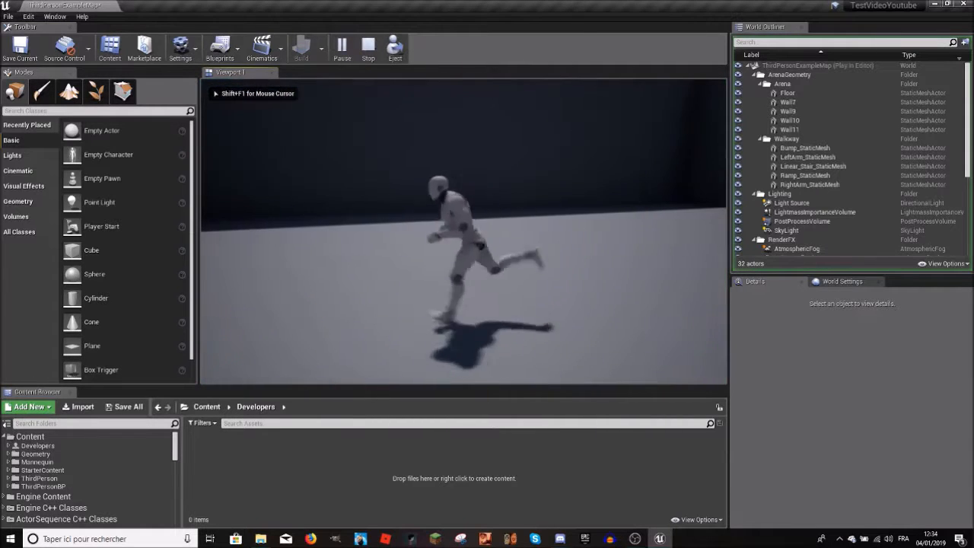
pyautogui.press('w')
pyautogui.press('d')
pyautogui.press('a')
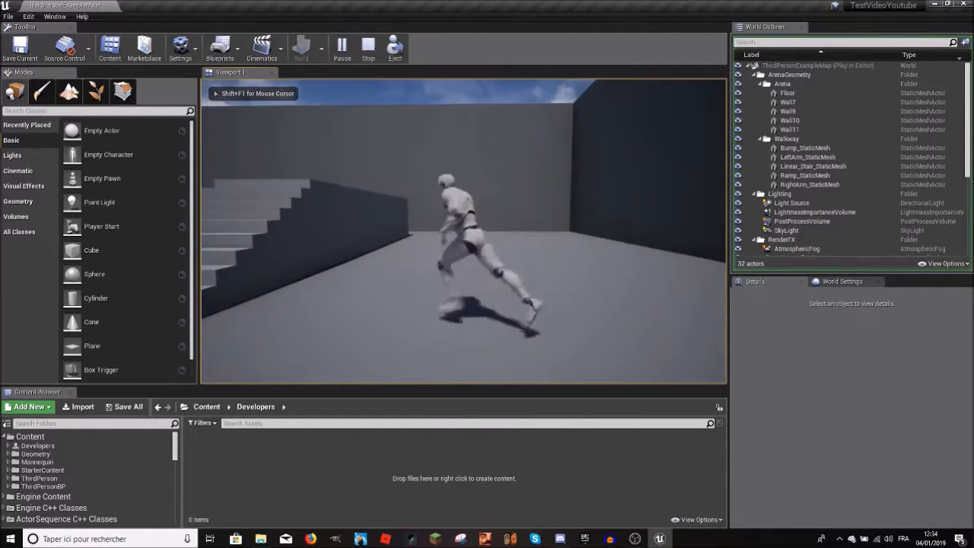
pyautogui.press('d')
pyautogui.press('w')
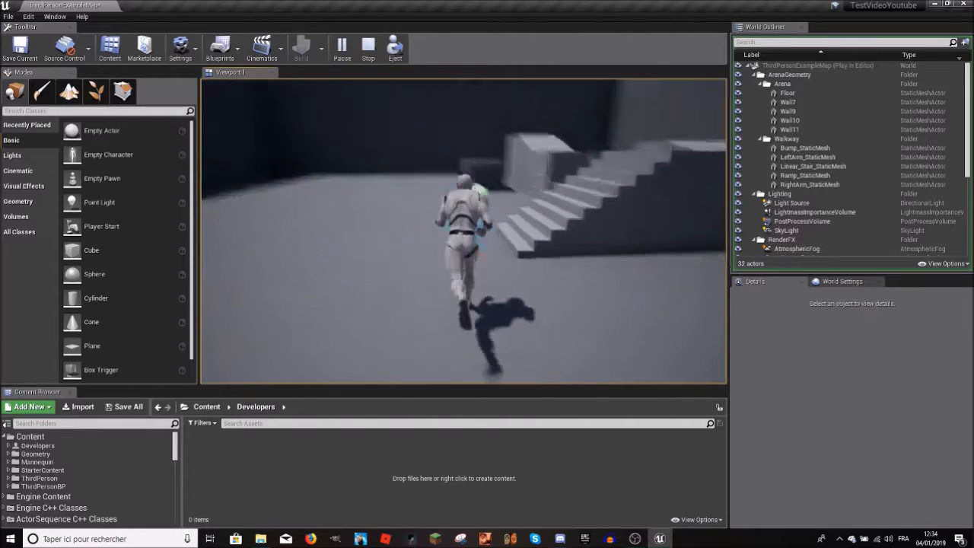
pyautogui.press('space')
pyautogui.press('w')
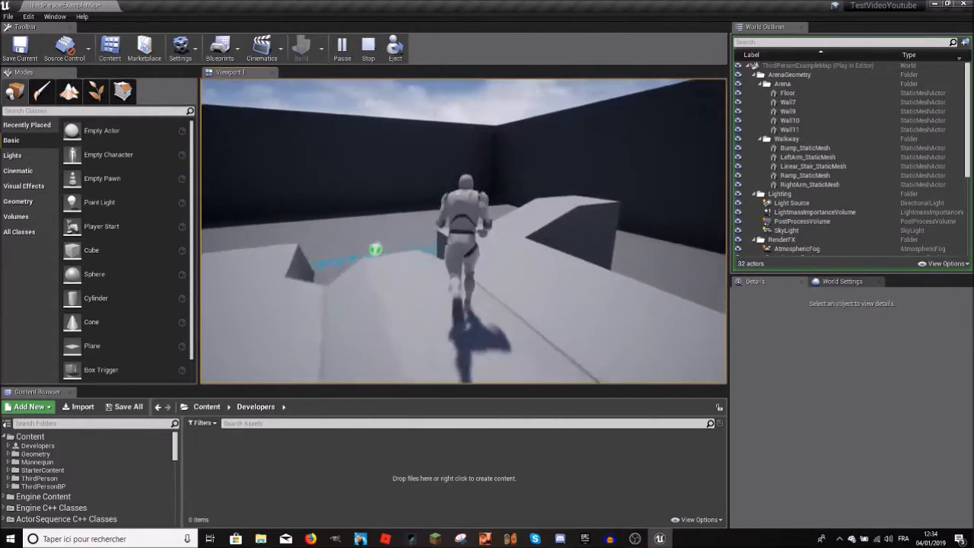
pyautogui.press('space')
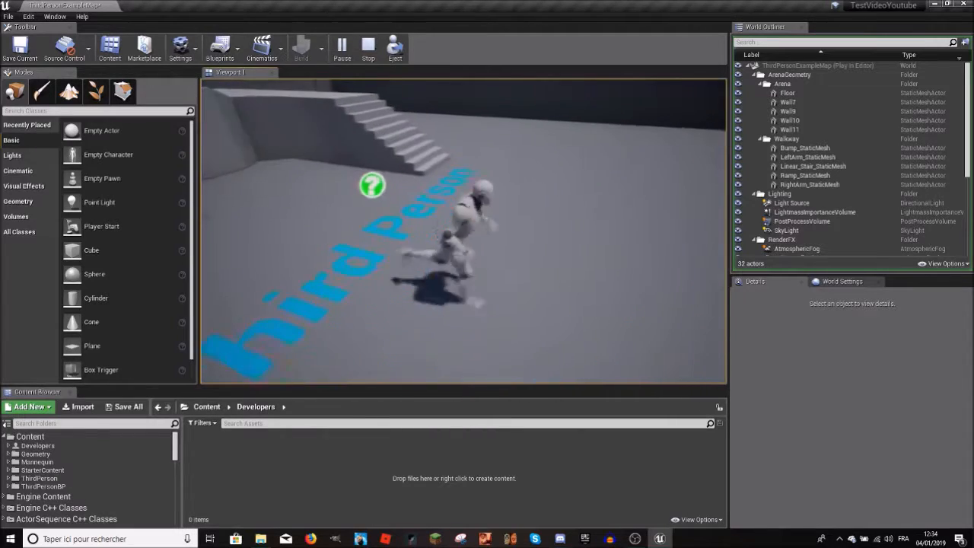
pyautogui.press('w')
pyautogui.press('w')
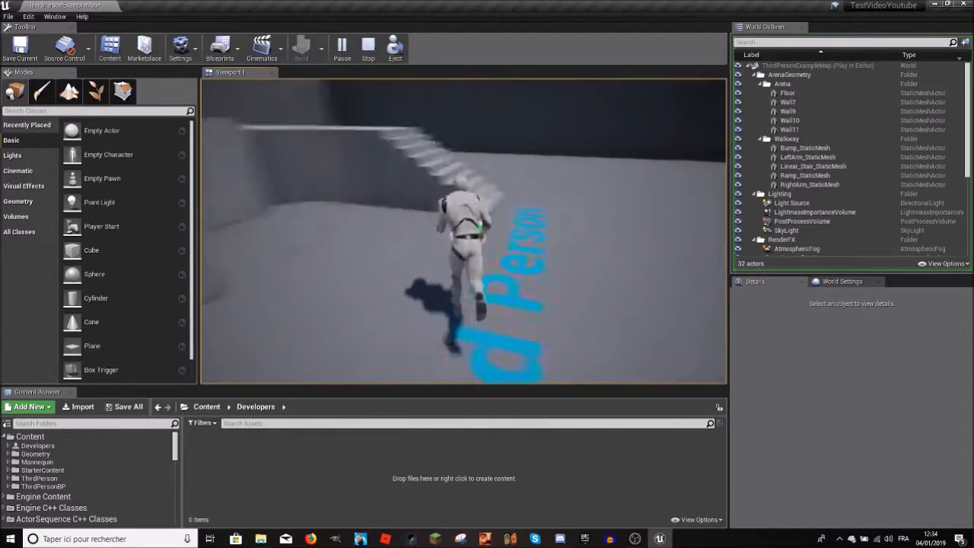
pyautogui.press('w')
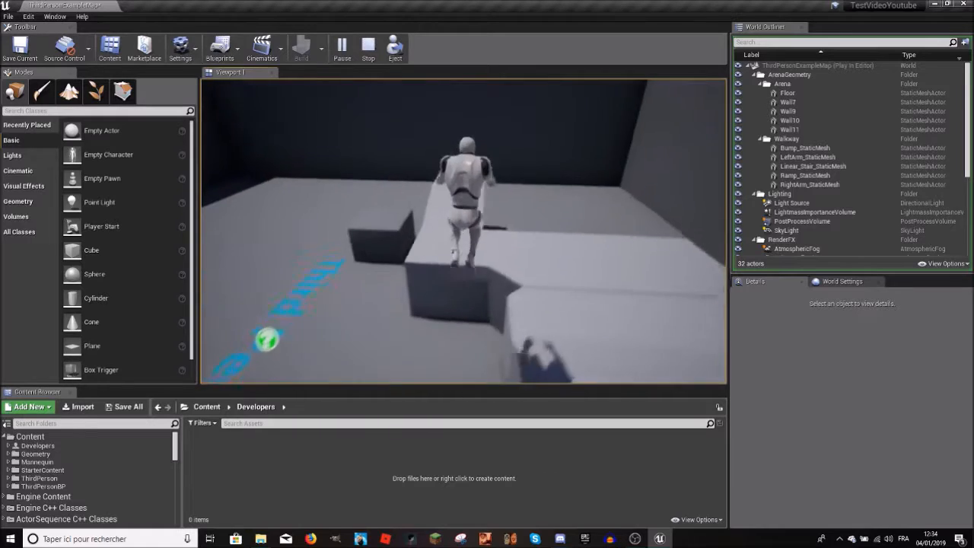
pyautogui.press('w')
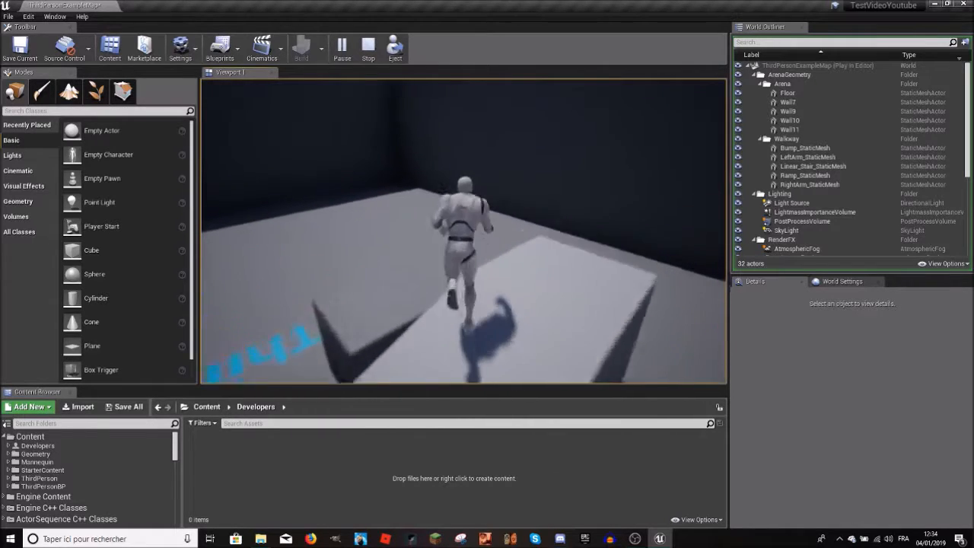
pyautogui.press('w')
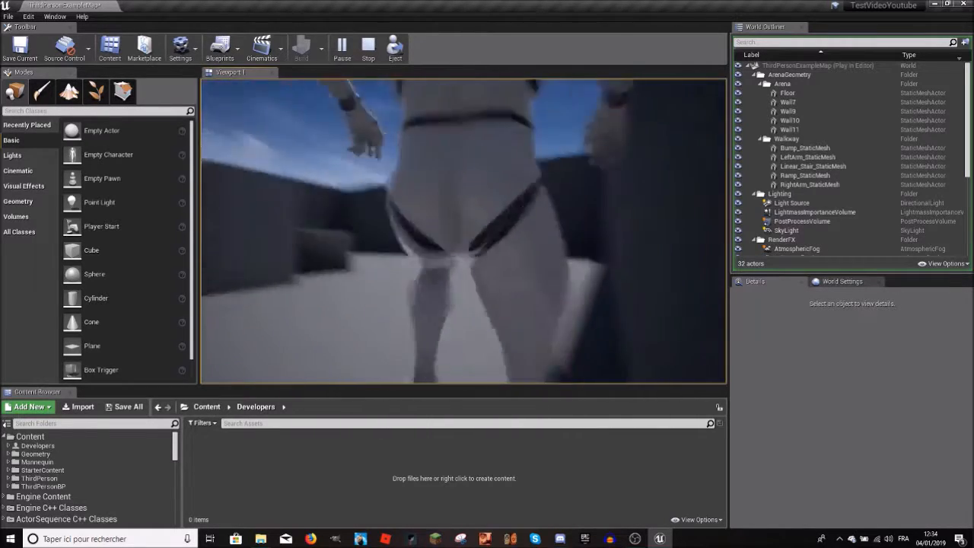
pyautogui.press('space')
pyautogui.press('w')
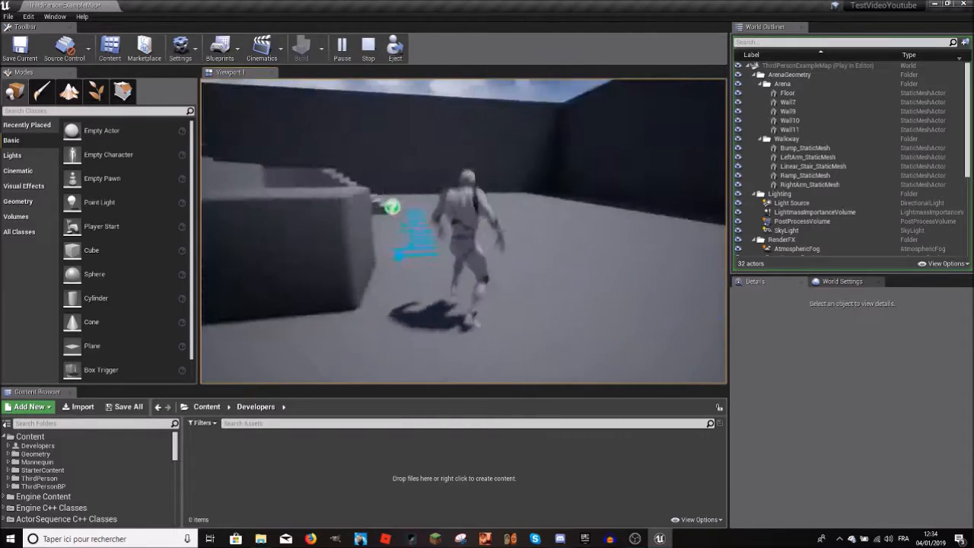
pyautogui.press('space')
pyautogui.press('Escape')
# Step: Set the engine scalability quality to High and briefly play-test the level in the viewport
pyautogui.moveTo(495, 233)
pyautogui.mouseDown(button='right')
pyautogui.moveTo(388, 220)
pyautogui.moveTo(506, 262)
pyautogui.moveTo(624, 225)
pyautogui.moveTo(492, 238)
pyautogui.mouseUp(button='right')
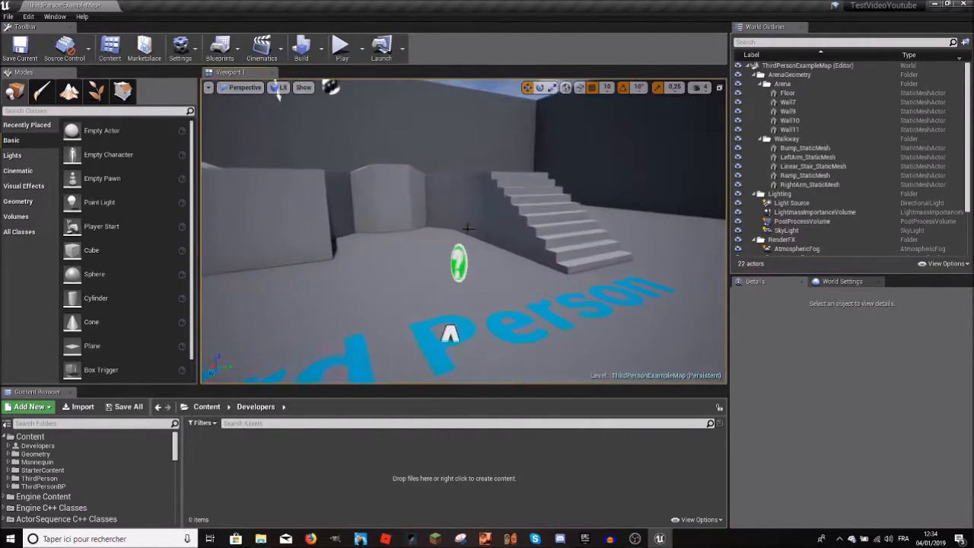
pyautogui.click(208, 87)
pyautogui.click(208, 87)
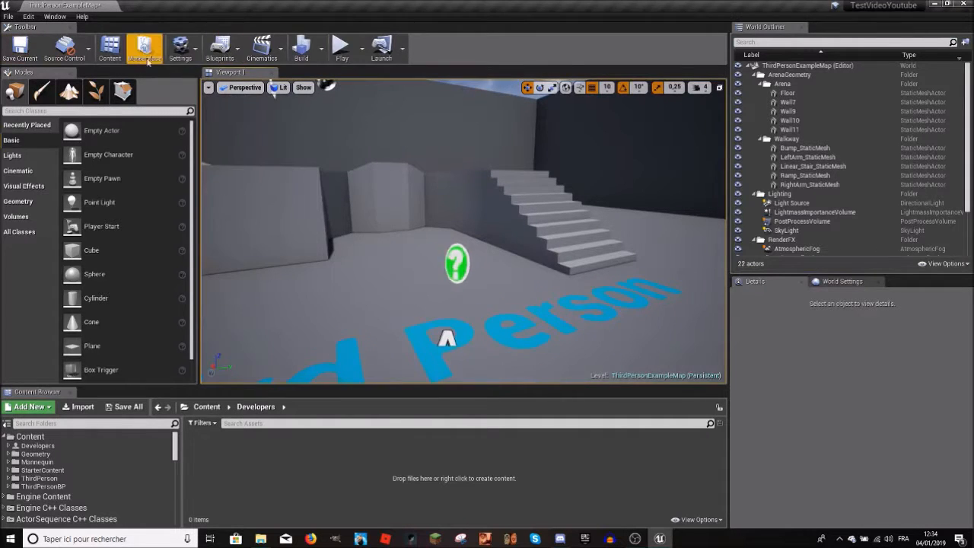
pyautogui.click(180, 48)
pyautogui.click(398, 199)
pyautogui.moveTo(525, 205); pyautogui.dragTo(643, 210, button='right')
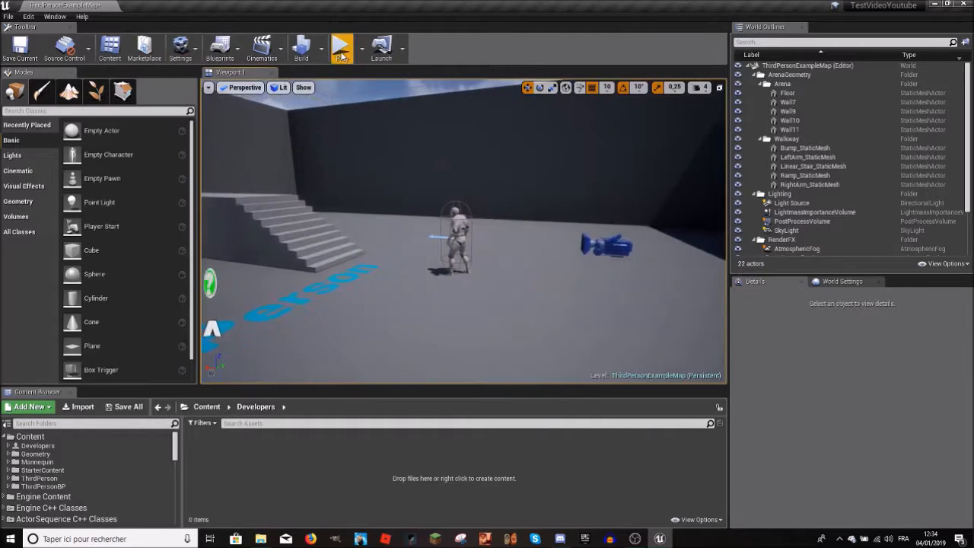
pyautogui.click(341, 52)
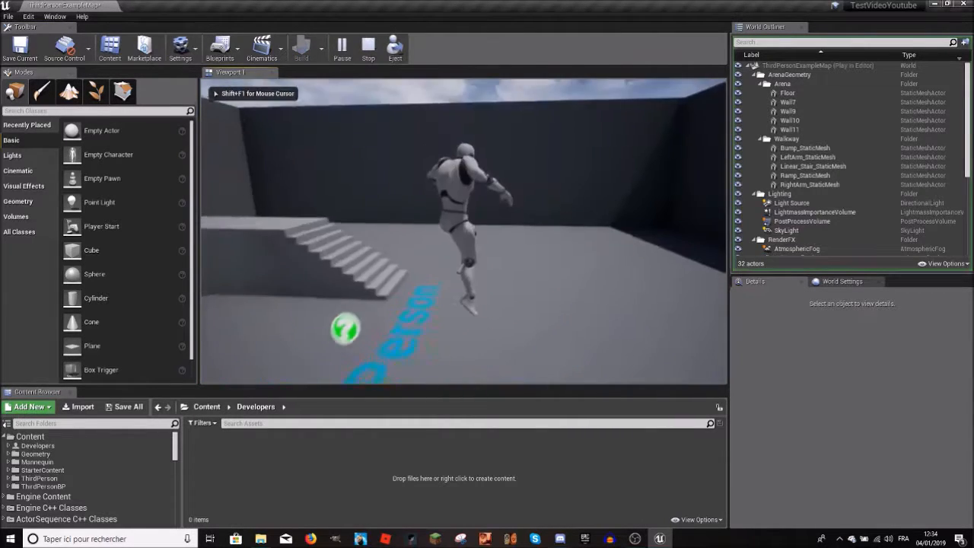
pyautogui.press('Escape')
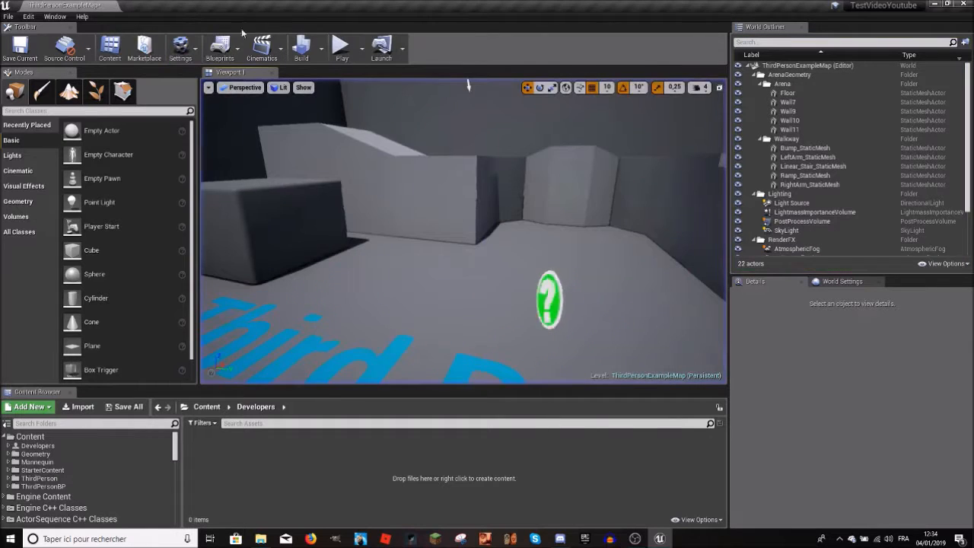
# Step: Set the overall engine scalability quality to Epic and inspect the arena in the viewport
pyautogui.click(217, 93)
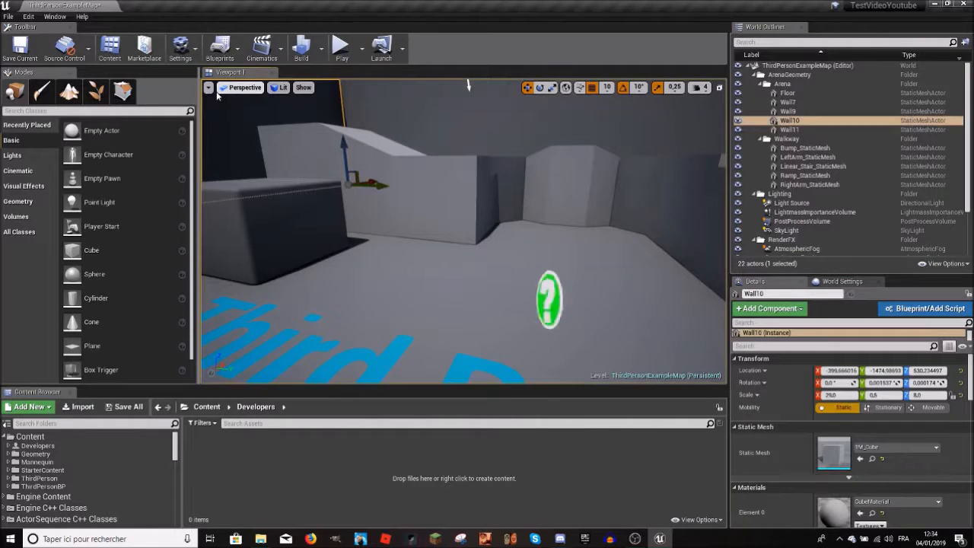
pyautogui.click(209, 88)
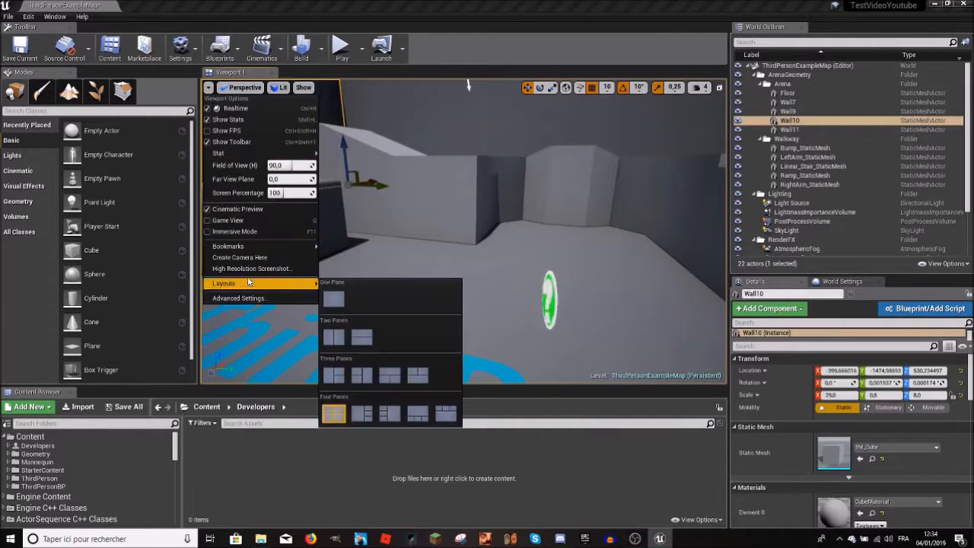
pyautogui.click(180, 48)
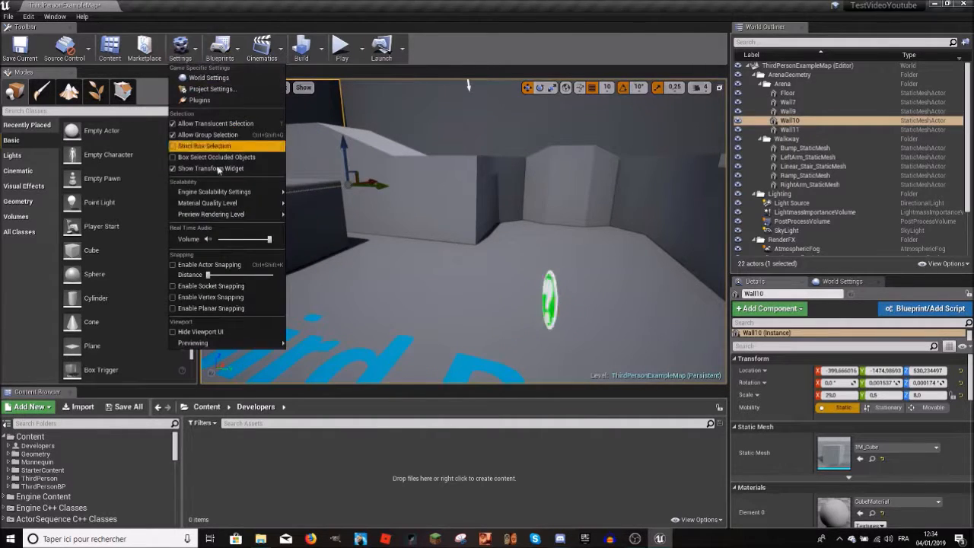
pyautogui.moveTo(208, 195)
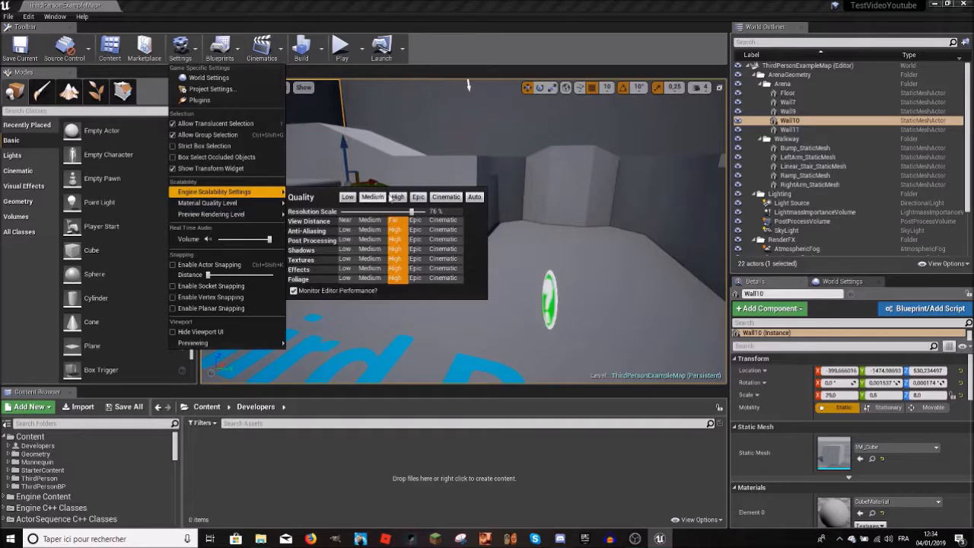
pyautogui.click(418, 197)
pyautogui.moveTo(416, 113); pyautogui.dragTo(449, 114, button='right')
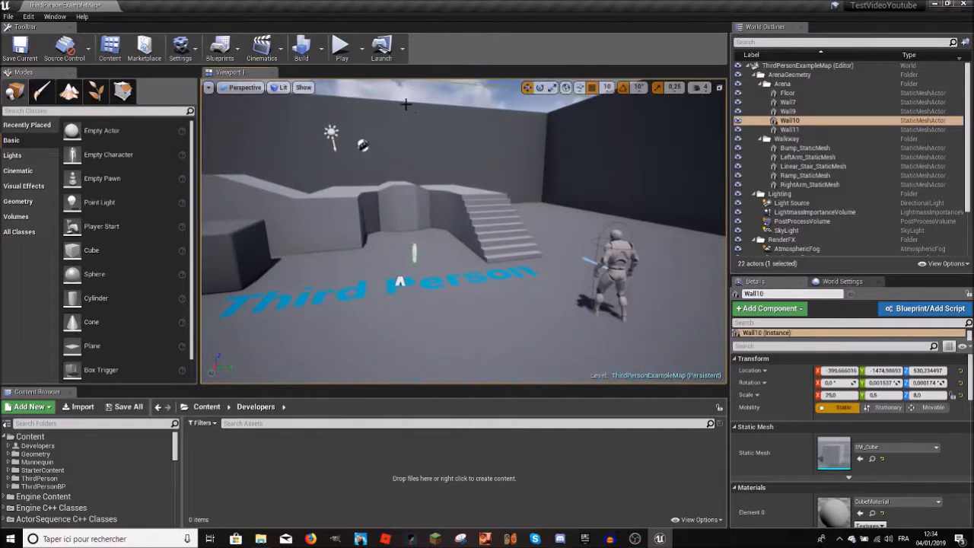
pyautogui.moveTo(426, 190); pyautogui.dragTo(473, 248, button='right')
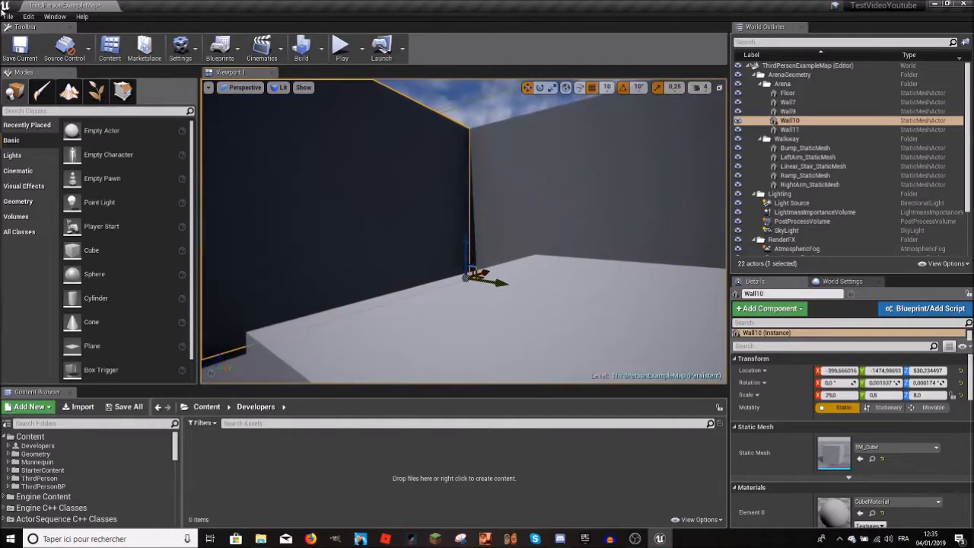
# Step: Review the project packaging options and target platforms, and look over the arena
pyautogui.click(9, 16)
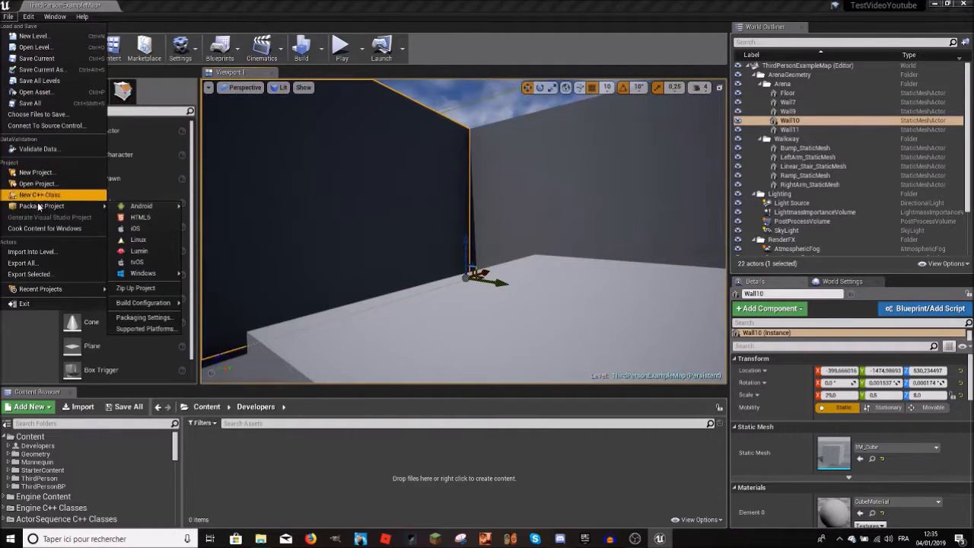
pyautogui.moveTo(426, 236); pyautogui.dragTo(609, 266, button='right')
pyautogui.moveTo(487, 251); pyautogui.dragTo(677, 282, button='right')
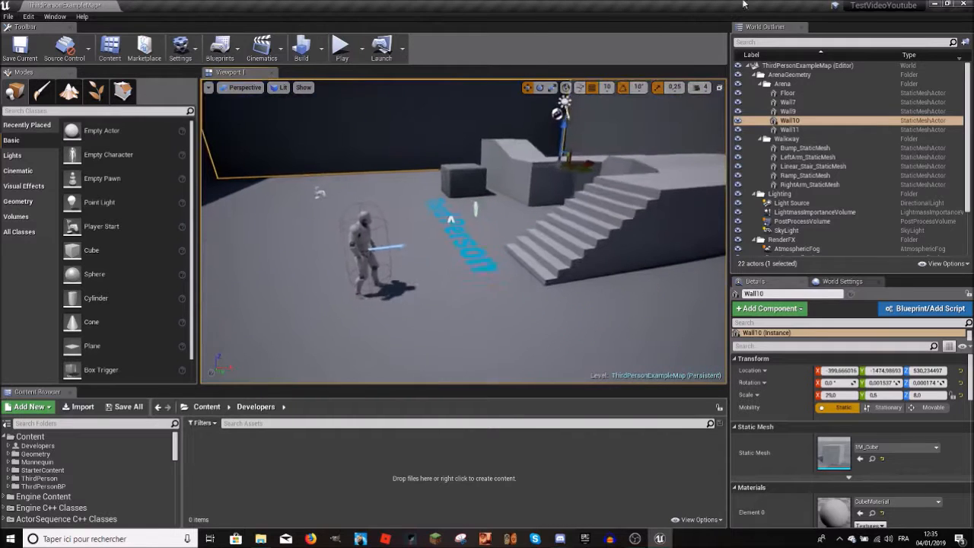
# Step: Select the Floor, Wall7 and Wall9 actors one by one and focus the view on Wall9
pyautogui.click(787, 93)
pyautogui.click(788, 102)
pyautogui.click(791, 112)
pyautogui.doubleClick(790, 111)
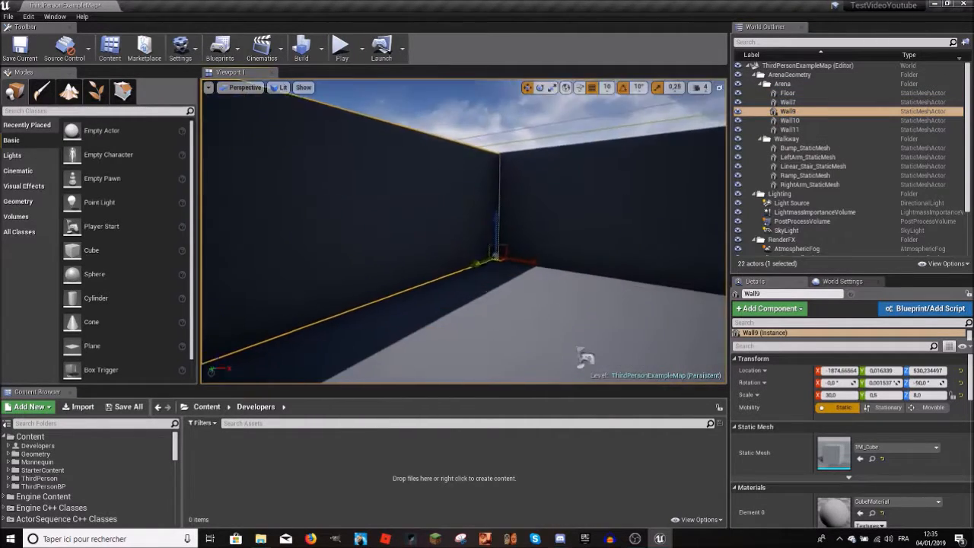
# Step: Select the CubeMesh block beside the walkway and change its static mesh to ArcadeEditorSphere
pyautogui.moveTo(464, 230)
pyautogui.mouseDown(button='right')
pyautogui.moveTo(426, 198)
pyautogui.moveTo(457, 282)
pyautogui.moveTo(476, 277)
pyautogui.moveTo(468, 308)
pyautogui.moveTo(465, 251)
pyautogui.moveTo(357, 240)
pyautogui.moveTo(475, 232)
pyautogui.mouseUp(button='right')
pyautogui.moveTo(657, 286); pyautogui.dragTo(560, 247, button='right')
pyautogui.click(423, 243)
pyautogui.moveTo(423, 243)
pyautogui.mouseDown(button='right')
pyautogui.moveTo(380, 224)
pyautogui.moveTo(392, 247)
pyautogui.moveTo(434, 254)
pyautogui.mouseUp(button='right')
pyautogui.moveTo(564, 247); pyautogui.dragTo(586, 228, button='right')
pyautogui.scroll(-2, 837, 442)
pyautogui.scroll(1, 823, 424)
pyautogui.click(881, 448)
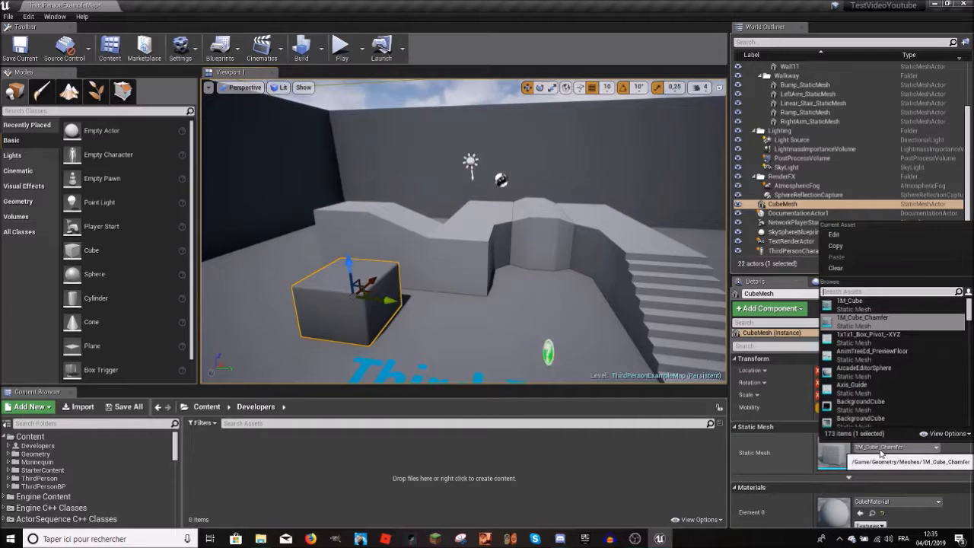
pyautogui.click(863, 368)
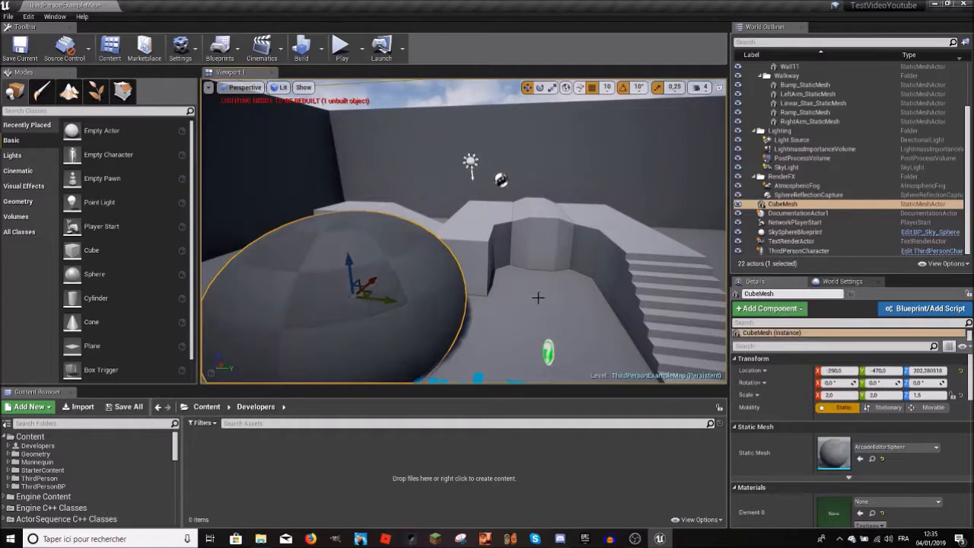
# Step: Clear the CubeMesh actor's static mesh and assign 1M_Cube_Chamfer to it again
pyautogui.click(901, 448)
pyautogui.click(904, 460)
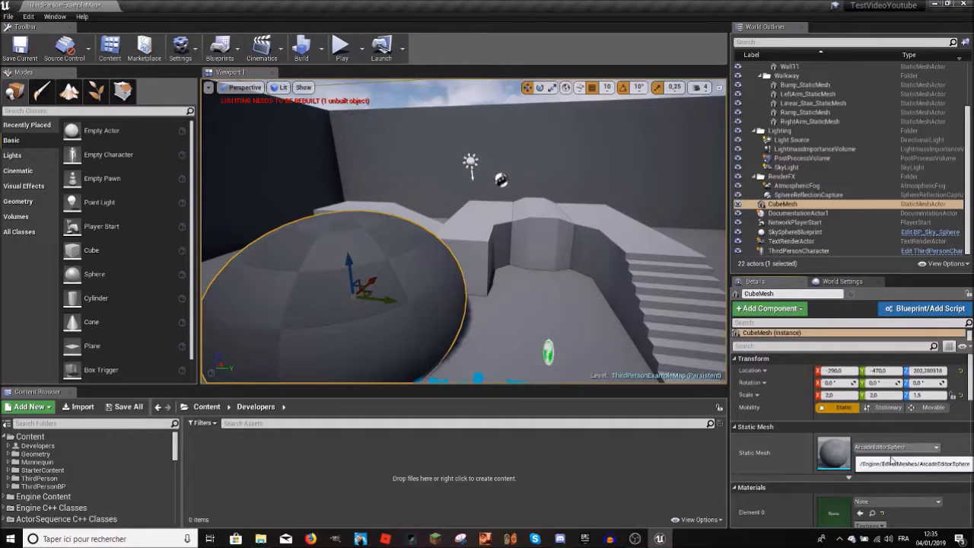
pyautogui.click(883, 459)
pyautogui.click(876, 449)
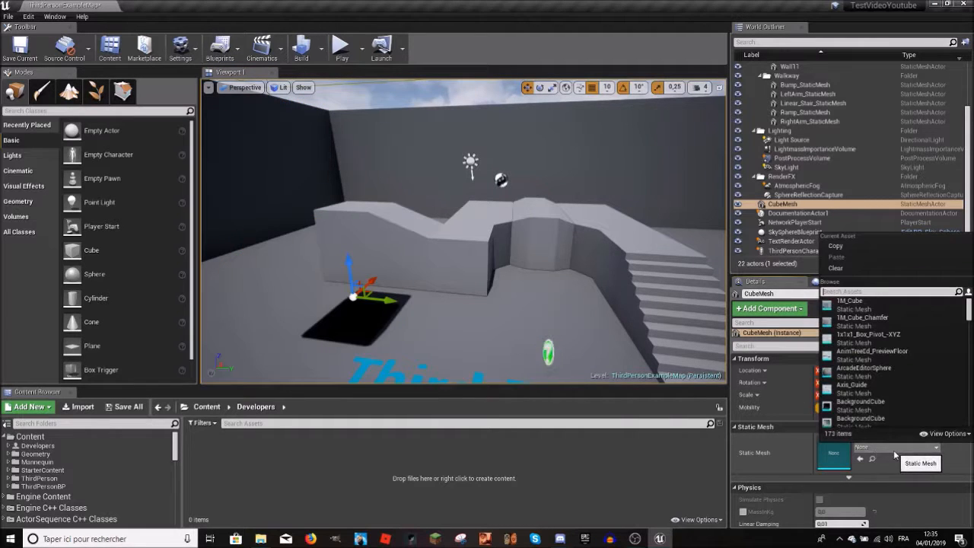
pyautogui.click(862, 317)
pyautogui.press('f')
pyautogui.moveTo(464, 232); pyautogui.dragTo(438, 179, button='right')
# Step: Select the Light Source actor above the walkway and try to delete it
pyautogui.click(576, 255)
pyautogui.moveTo(567, 248)
pyautogui.mouseDown(button='right')
pyautogui.moveTo(552, 228)
pyautogui.moveTo(552, 201)
pyautogui.moveTo(563, 296)
pyautogui.moveTo(579, 270)
pyautogui.moveTo(565, 247)
pyautogui.mouseUp(button='right')
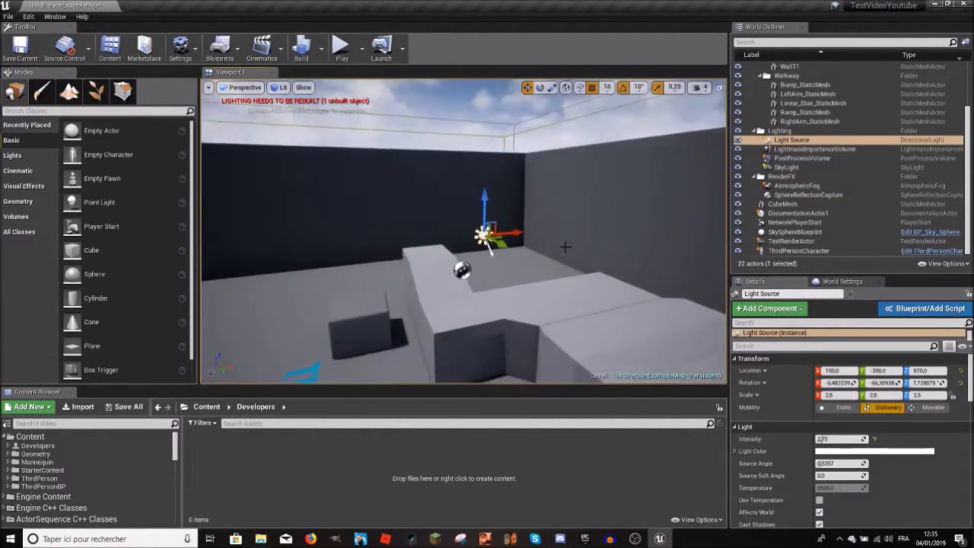
pyautogui.press('Delete')
pyautogui.click(574, 318)
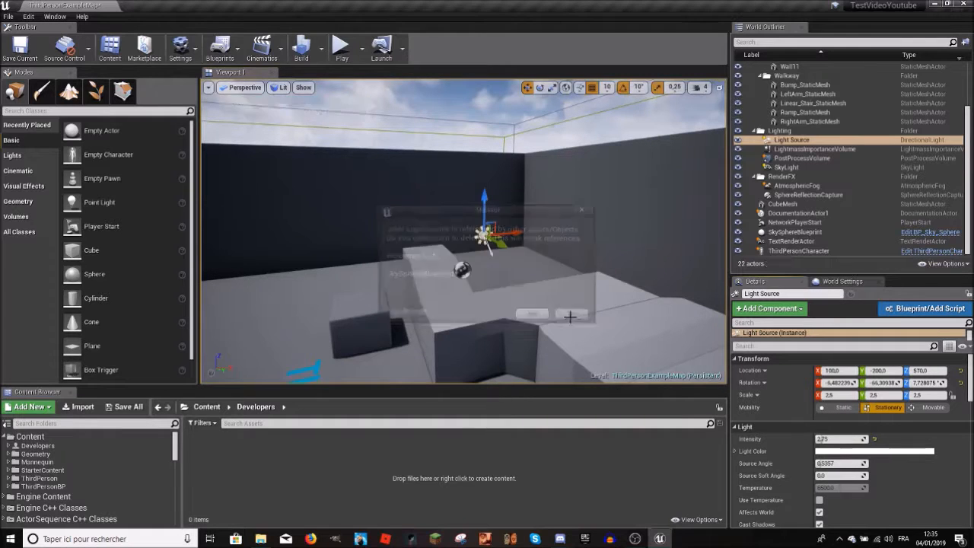
# Step: Set the Light Source's intensity to 0 and reset it to the default value
pyautogui.write('0')
pyautogui.press('Return')
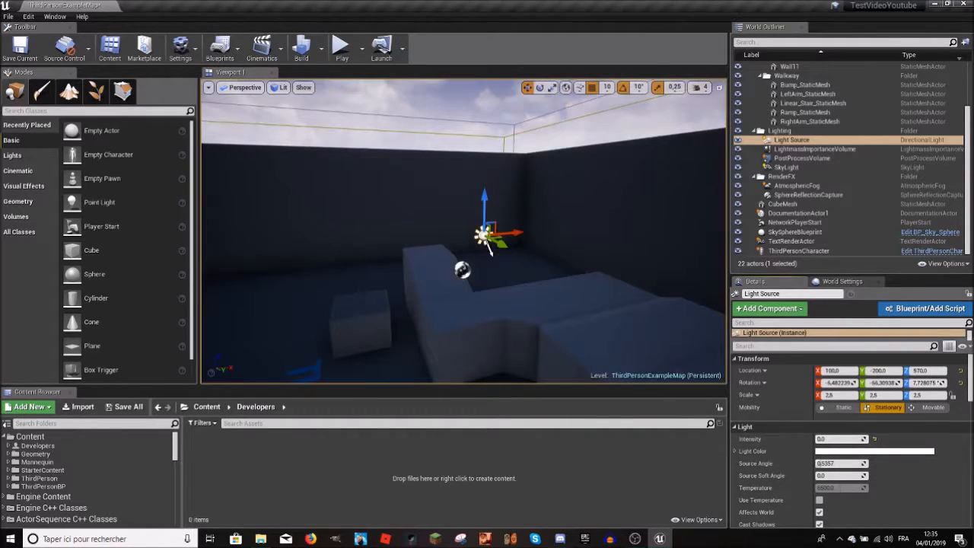
pyautogui.click(877, 440)
pyautogui.moveTo(578, 305); pyautogui.dragTo(263, 308, button='right')
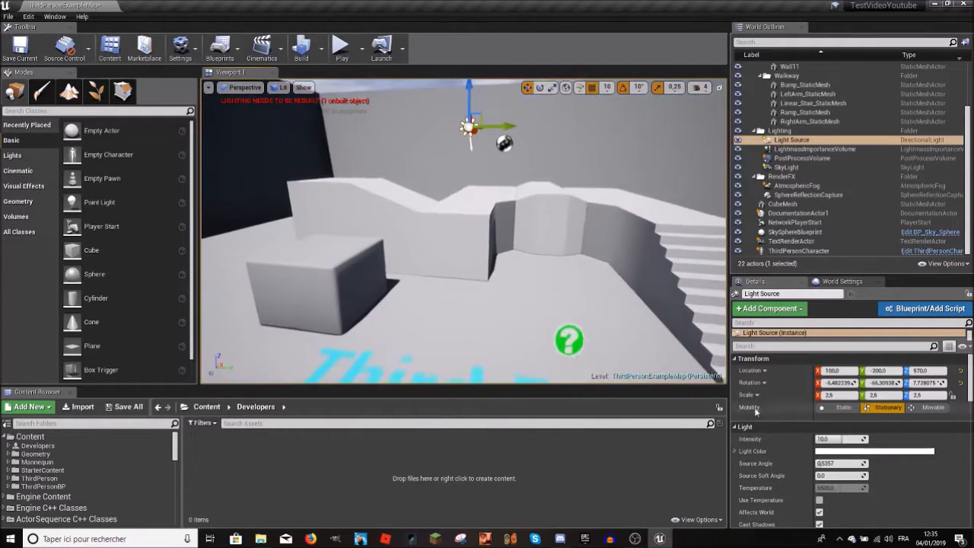
# Step: Set the Light Source's intensity to 2 and raise it to 2.5
pyautogui.click(840, 439)
pyautogui.write('2')
pyautogui.press('Return')
pyautogui.moveTo(477, 245)
pyautogui.mouseDown(button='right')
pyautogui.moveTo(608, 215)
pyautogui.moveTo(477, 245)
pyautogui.mouseUp(button='right')
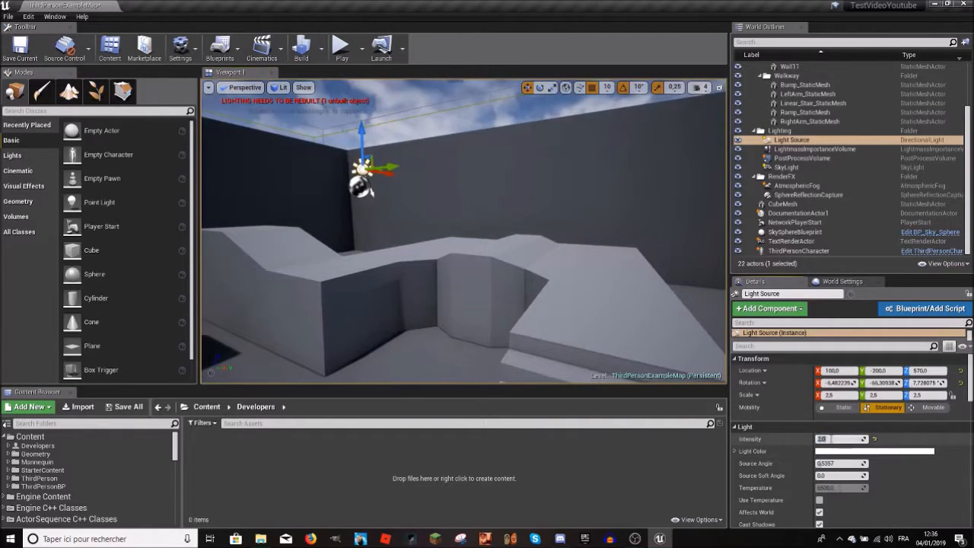
pyautogui.press('Return')
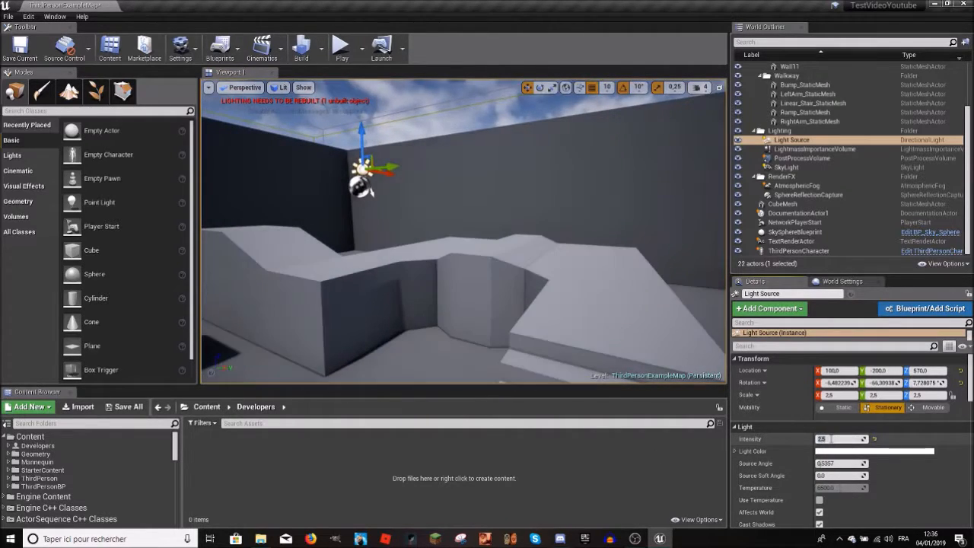
# Step: Select the ThirdPersonCharacter actor and focus the view on it
pyautogui.moveTo(621, 146)
pyautogui.mouseDown(button='right')
pyautogui.moveTo(426, 156)
pyautogui.moveTo(609, 146)
pyautogui.mouseUp(button='right')
pyautogui.moveTo(457, 152); pyautogui.dragTo(586, 183, button='right')
pyautogui.doubleClick(798, 250)
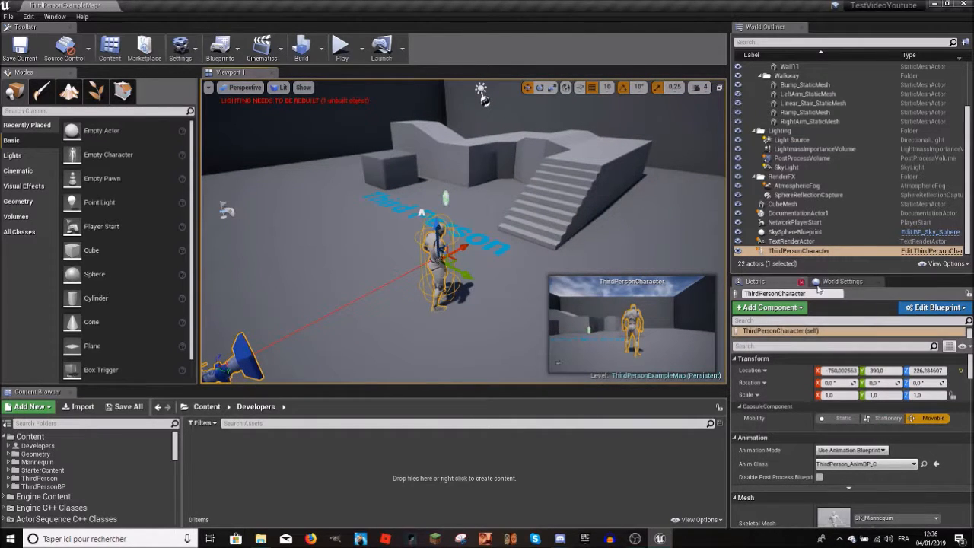
# Step: Examine the level's World Settings, from the World and Game Mode options down to the VR, Tick and Broadphase options
pyautogui.click(840, 283)
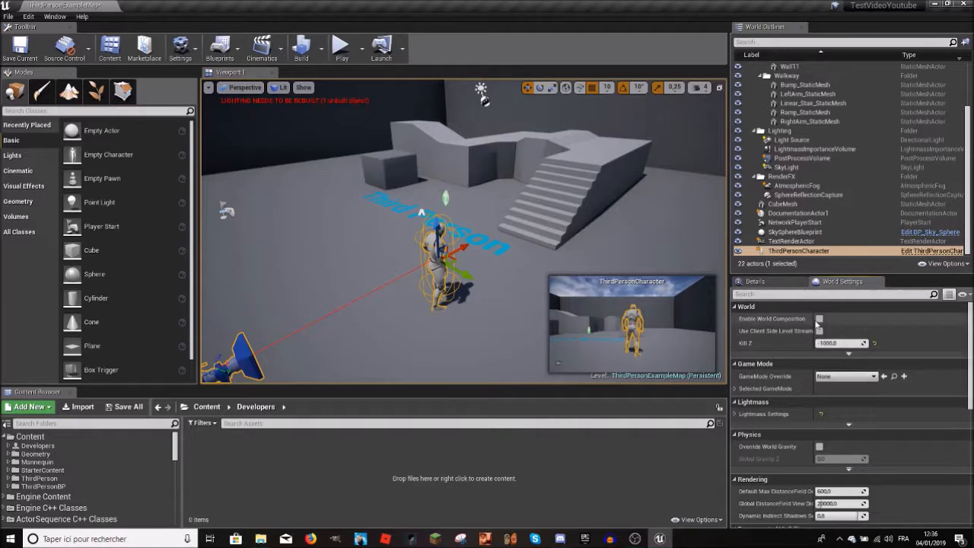
pyautogui.scroll(-5, 814, 355)
pyautogui.scroll(5, 814, 358)
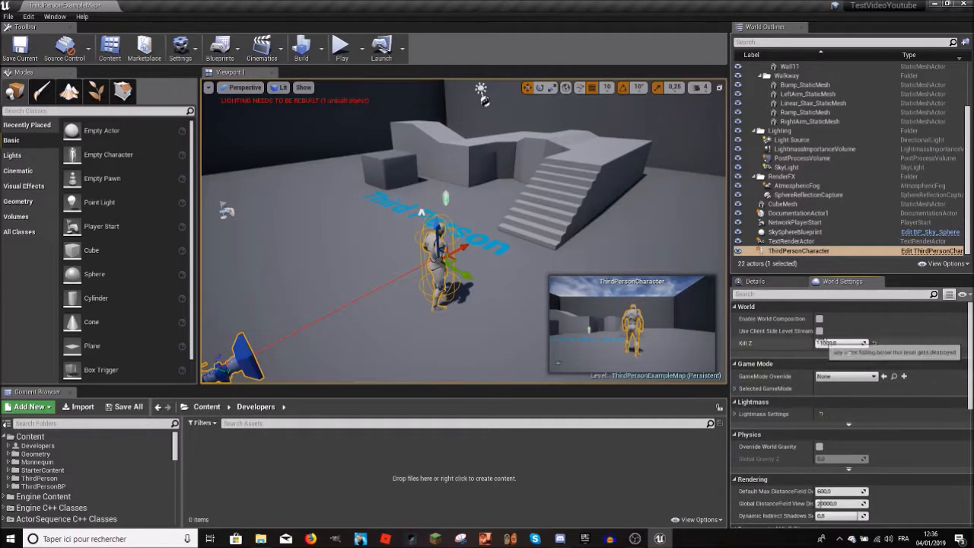
pyautogui.click(822, 376)
pyautogui.click(835, 378)
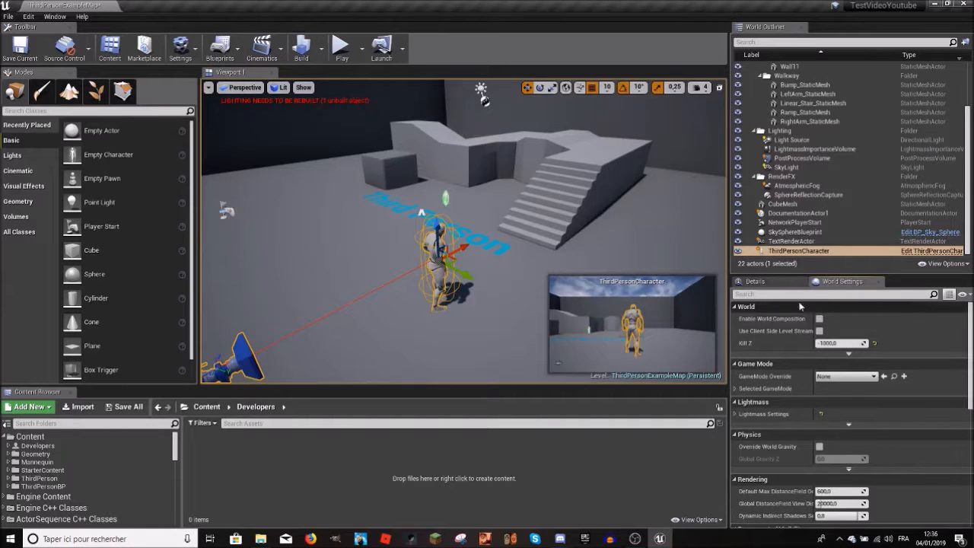
pyautogui.scroll(-8, 831, 337)
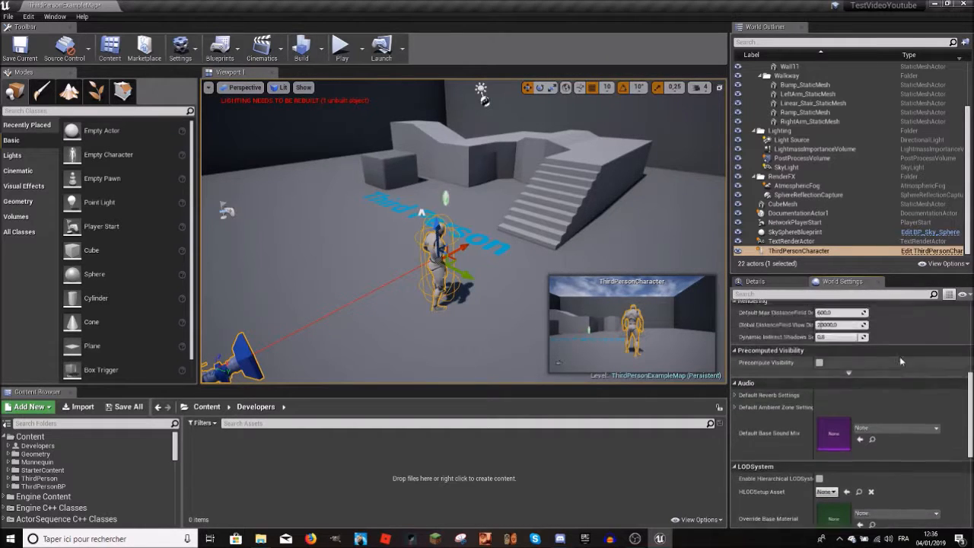
pyautogui.scroll(-2, 895, 386)
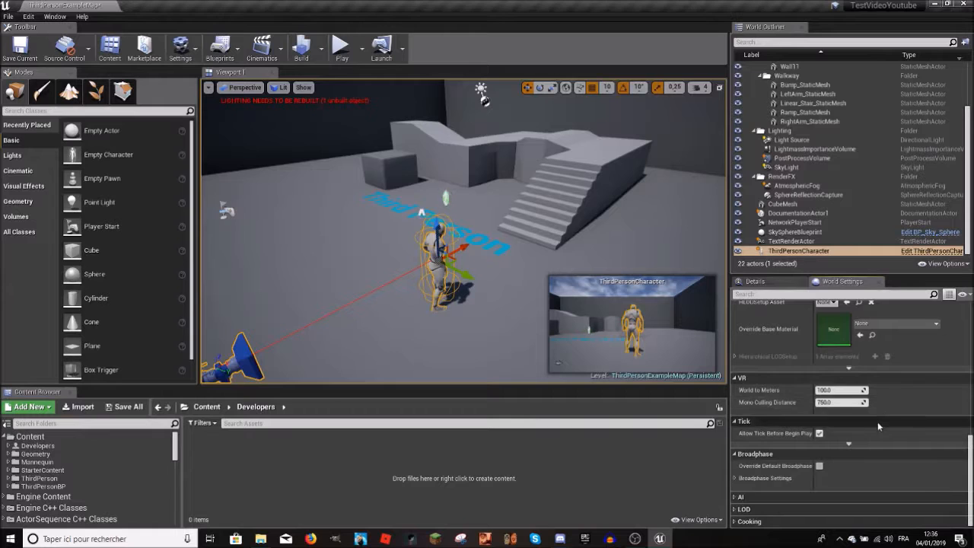
pyautogui.scroll(-1, 877, 421)
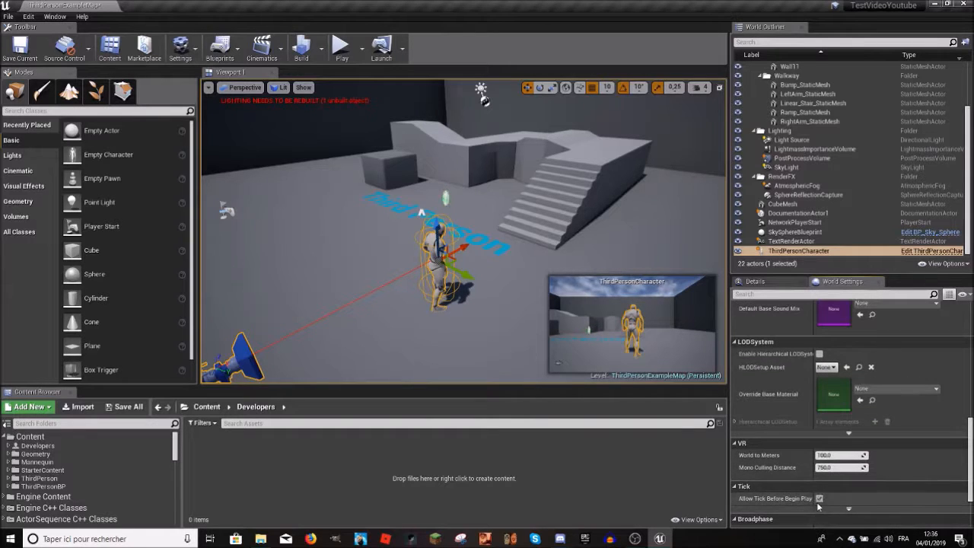
pyautogui.scroll(3, 822, 500)
pyautogui.scroll(3, 826, 494)
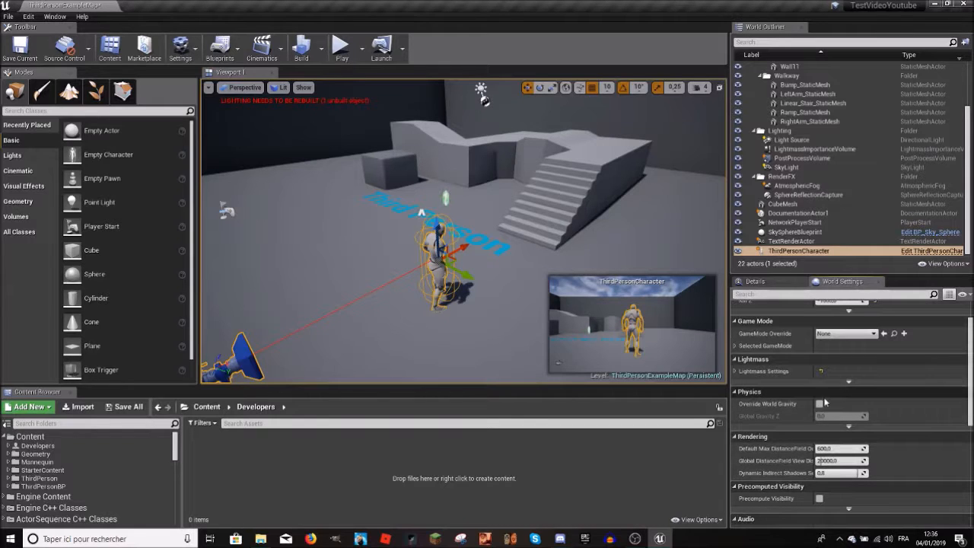
# Step: Enable Override World Gravity in the Physics settings and test the character's movement and jump in play mode
pyautogui.click(820, 405)
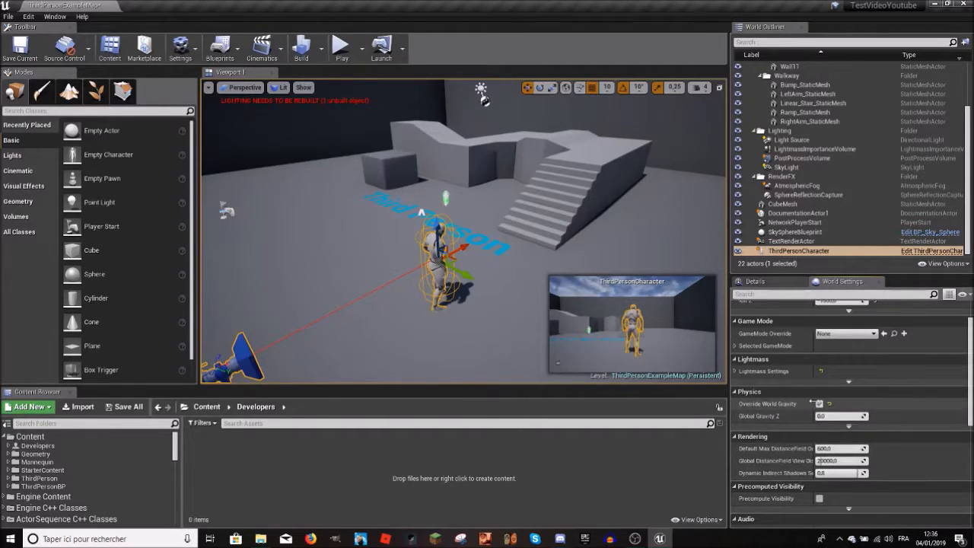
pyautogui.click(342, 47)
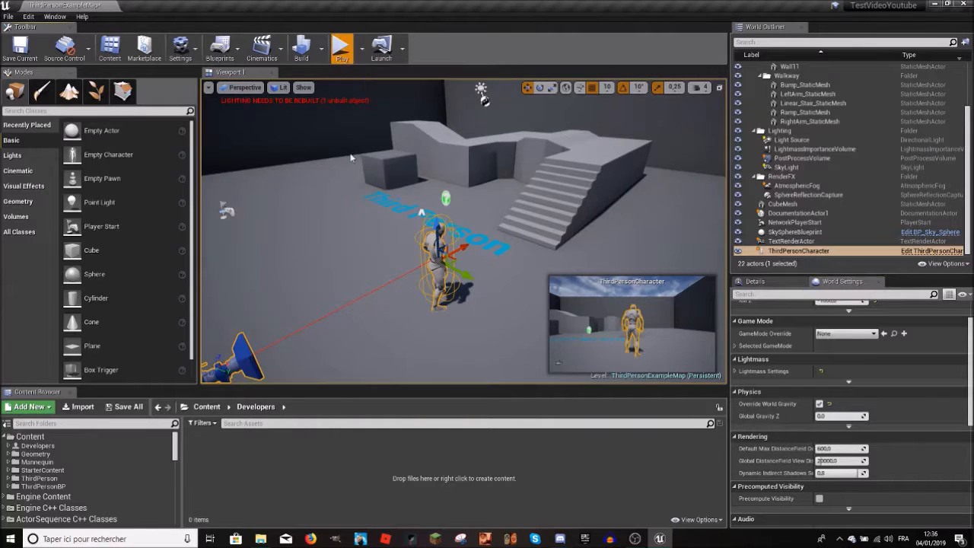
pyautogui.press('w')
pyautogui.press('space')
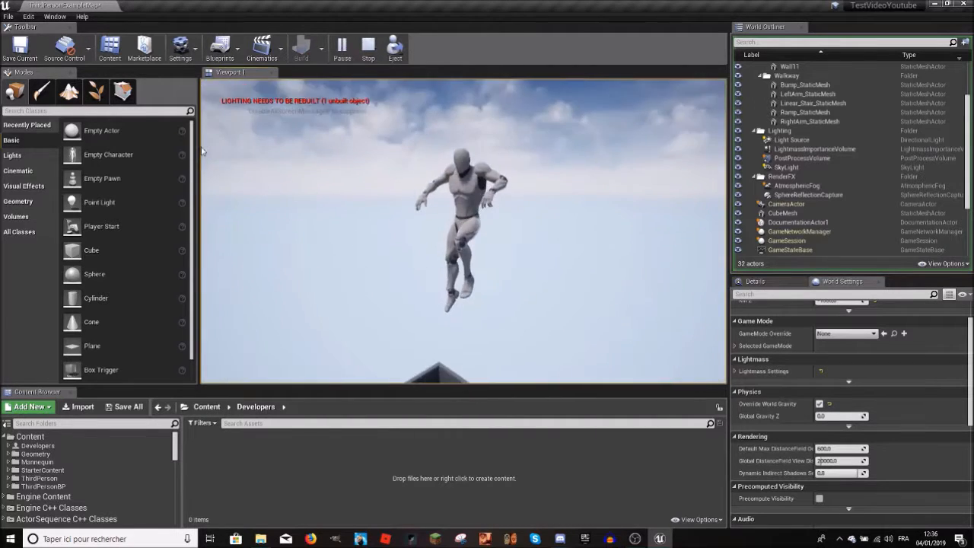
pyautogui.press('Escape')
# Step: Play-test the level with Global Gravity Z set to 553189184.0 and return the gravity value to 0.0
pyautogui.moveTo(339, 195); pyautogui.dragTo(715, 244, button='right')
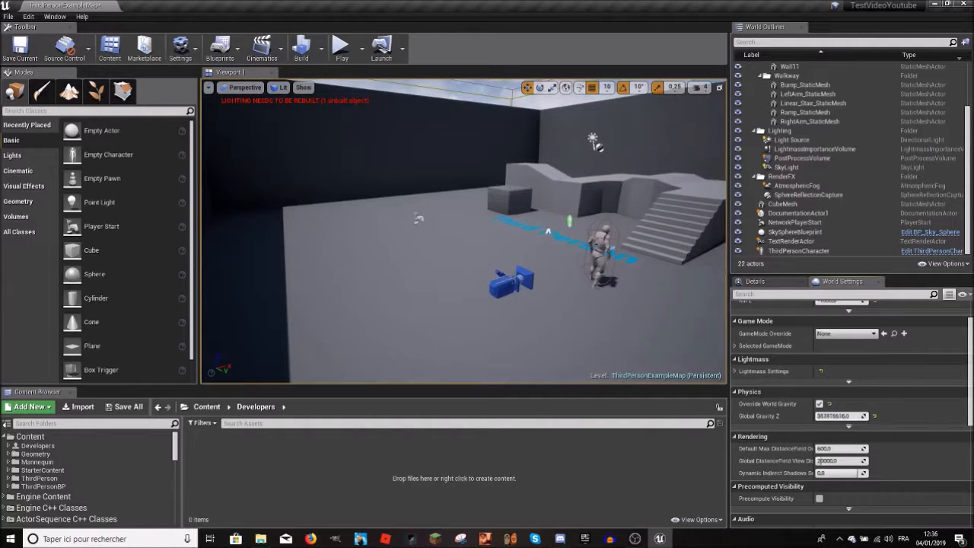
pyautogui.click(340, 47)
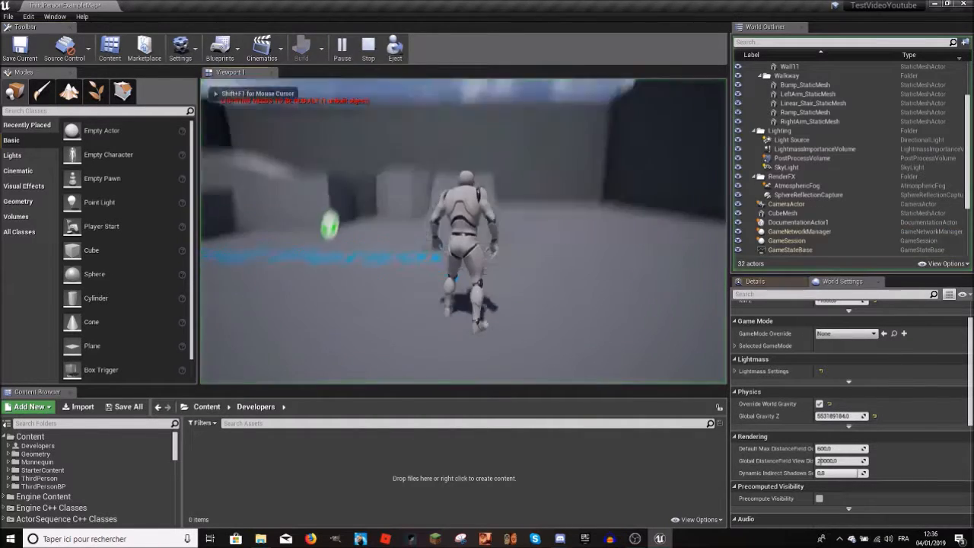
pyautogui.press('Escape')
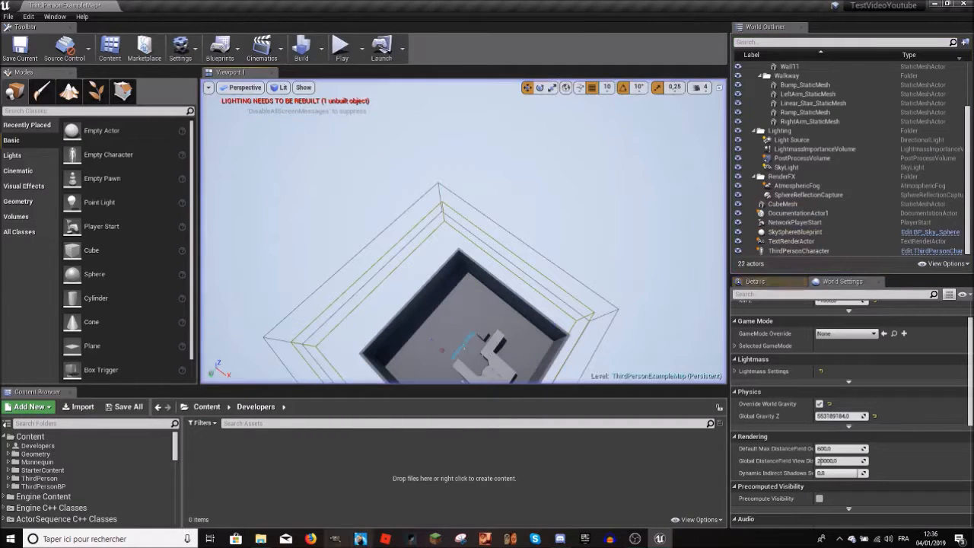
pyautogui.moveTo(654, 312); pyautogui.dragTo(722, 248, button='right')
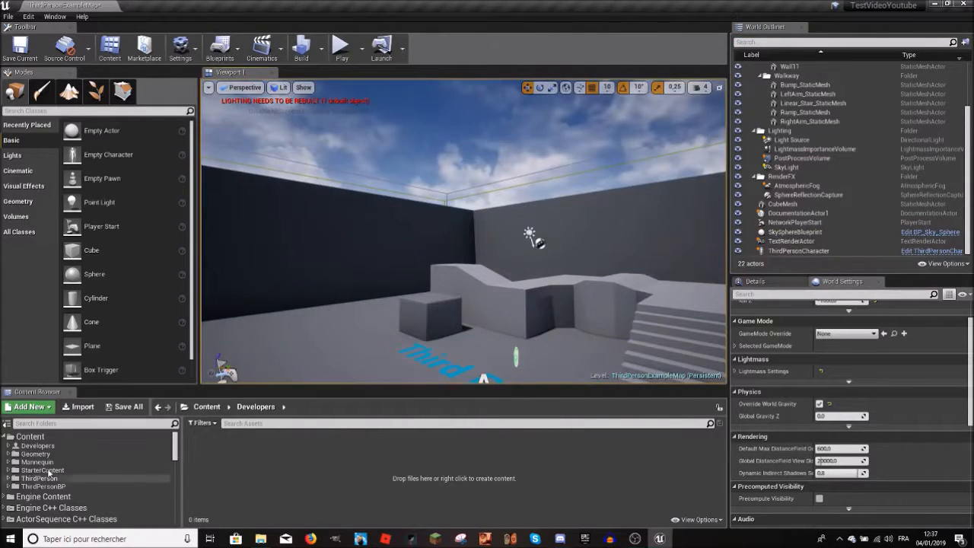
# Step: Browse the project content, viewing the ThirdPerson folder and the Meshes folder inside Geometry
pyautogui.click(52, 437)
pyautogui.click(65, 478)
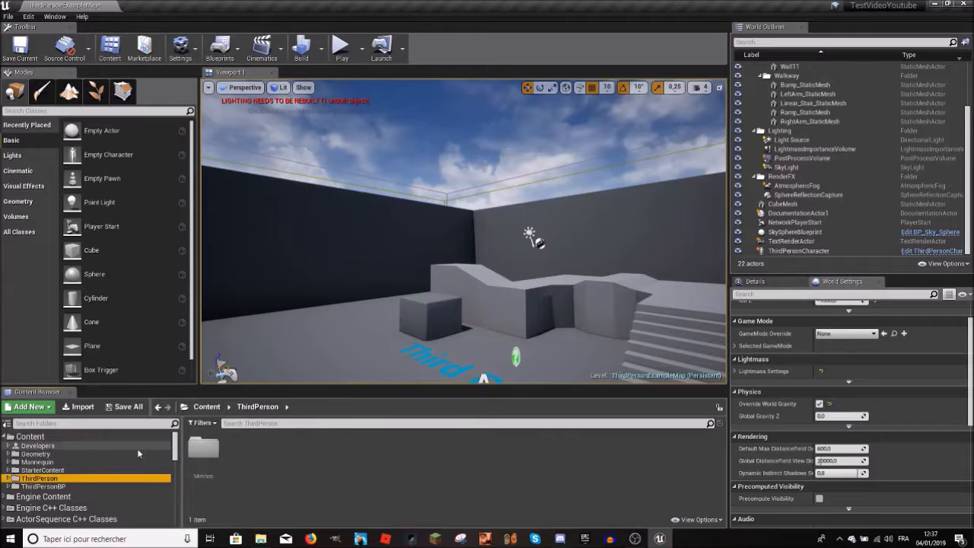
pyautogui.doubleClick(200, 467)
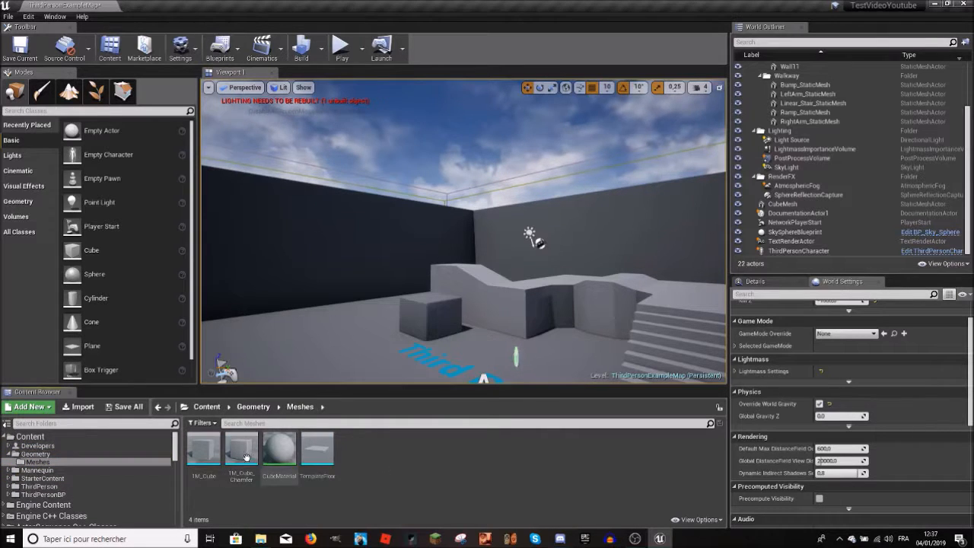
pyautogui.moveTo(309, 311); pyautogui.dragTo(320, 335, button='right')
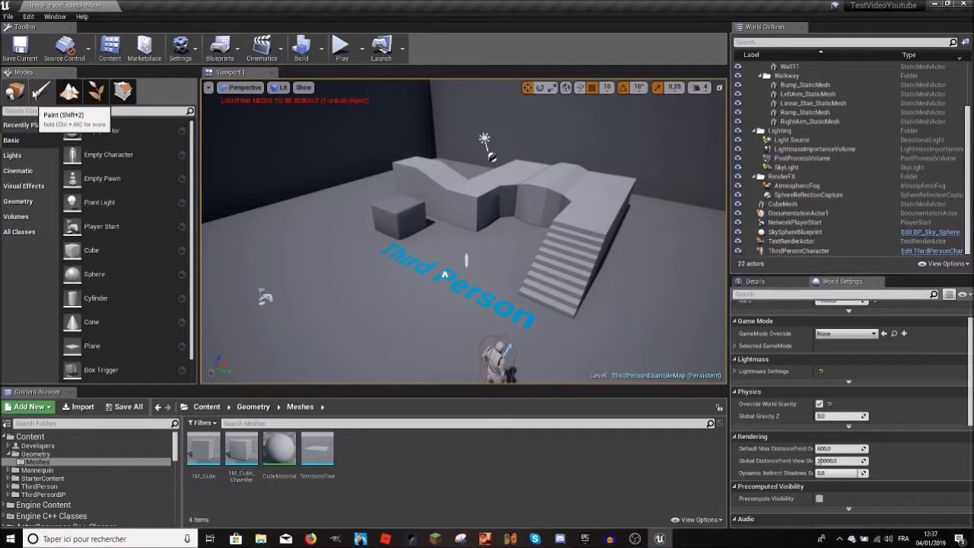
# Step: Look at the Paint, Foliage and Geometry Editing modes and return to Place mode
pyautogui.click(35, 92)
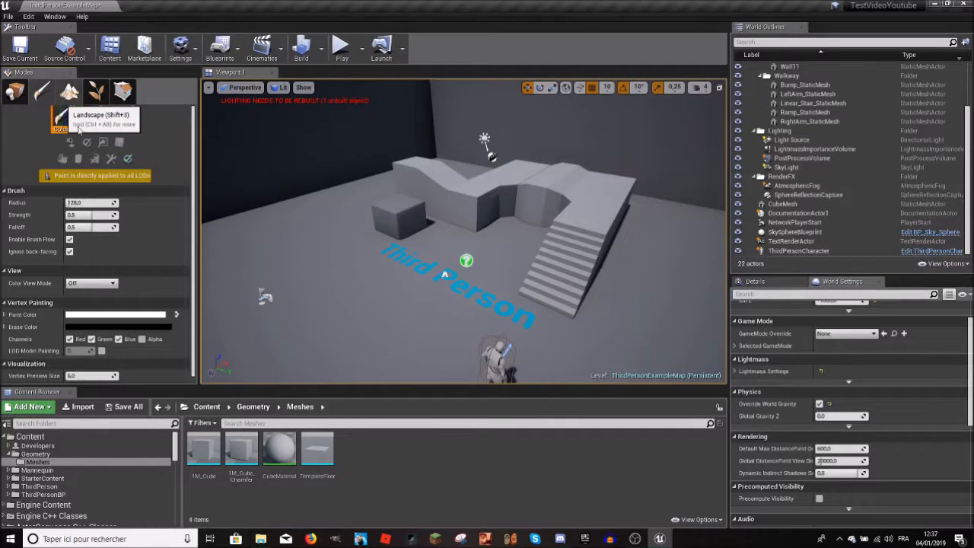
pyautogui.click(123, 92)
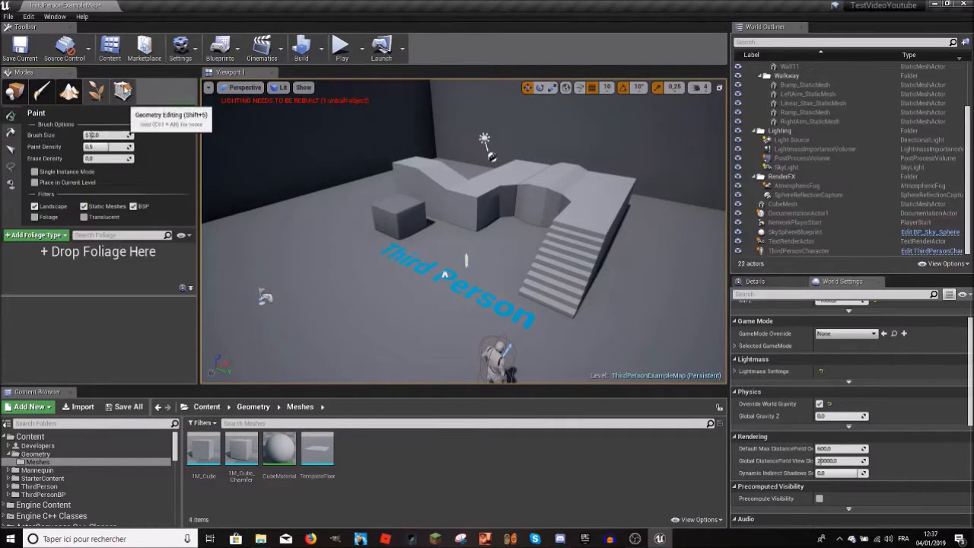
pyautogui.click(124, 92)
pyautogui.click(23, 93)
pyautogui.moveTo(461, 236)
pyautogui.mouseDown(button='right')
pyautogui.moveTo(487, 160)
pyautogui.moveTo(480, 152)
pyautogui.moveTo(464, 156)
pyautogui.moveTo(476, 202)
pyautogui.moveTo(465, 216)
pyautogui.moveTo(471, 282)
pyautogui.moveTo(465, 236)
pyautogui.moveTo(404, 224)
pyautogui.moveTo(327, 228)
pyautogui.moveTo(411, 232)
pyautogui.moveTo(430, 217)
pyautogui.moveTo(449, 221)
pyautogui.moveTo(437, 222)
pyautogui.mouseUp(button='right')
# Step: Review the editor's help, window, edit and file commands, including the platforms offered for packaging the project
pyautogui.click(8, 17)
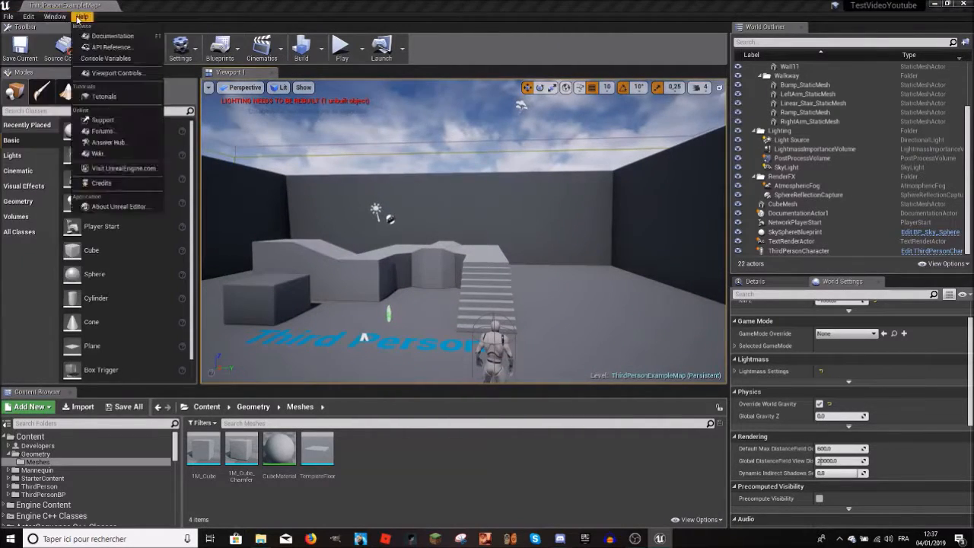
pyautogui.click(8, 17)
pyautogui.click(8, 17)
pyautogui.click(8, 16)
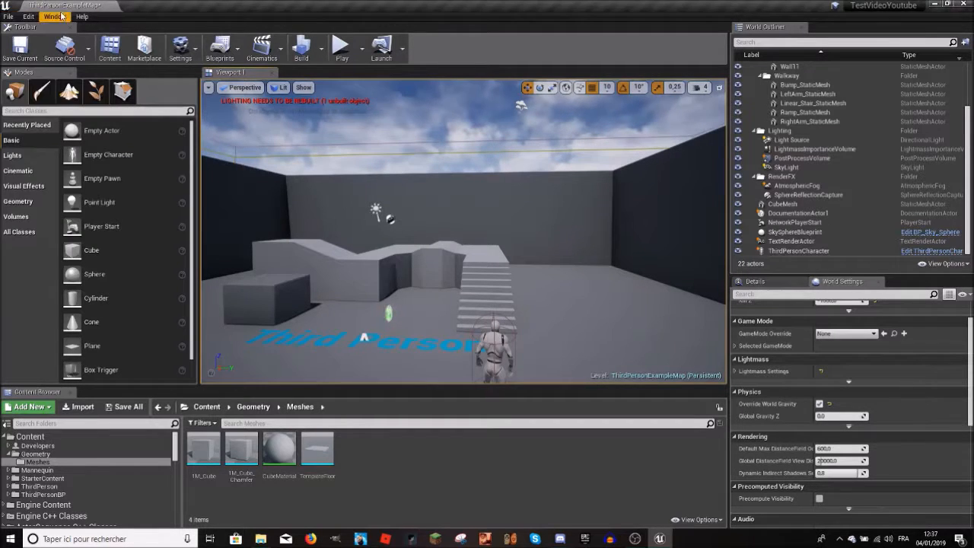
pyautogui.click(7, 17)
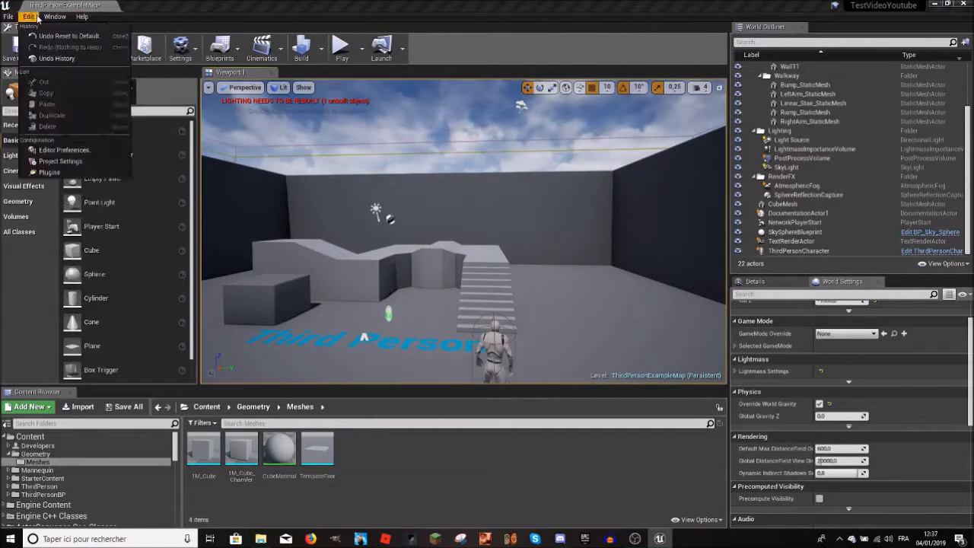
pyautogui.click(7, 16)
pyautogui.click(7, 17)
pyautogui.click(7, 17)
pyautogui.click(7, 17)
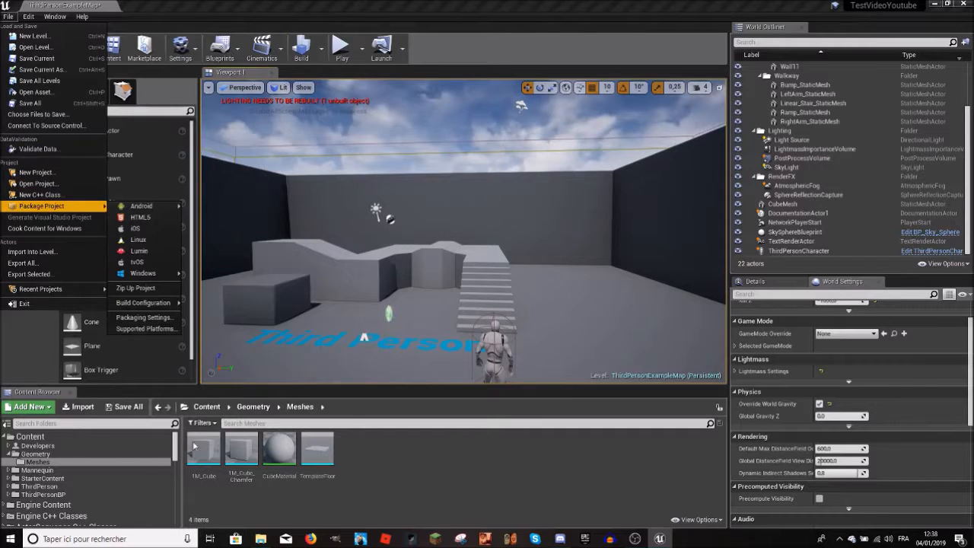
# Step: Switch to File Explorer and inspect the TestVideoYoutube project folder and its Content subfolder
pyautogui.click(261, 539)
pyautogui.click(237, 135)
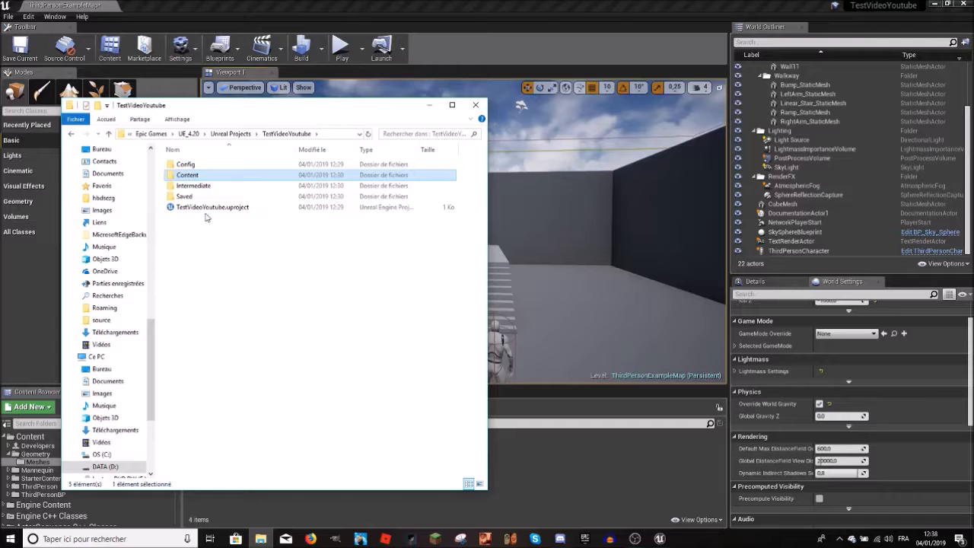
pyautogui.click(204, 208)
pyautogui.doubleClick(187, 175)
pyautogui.click(452, 105)
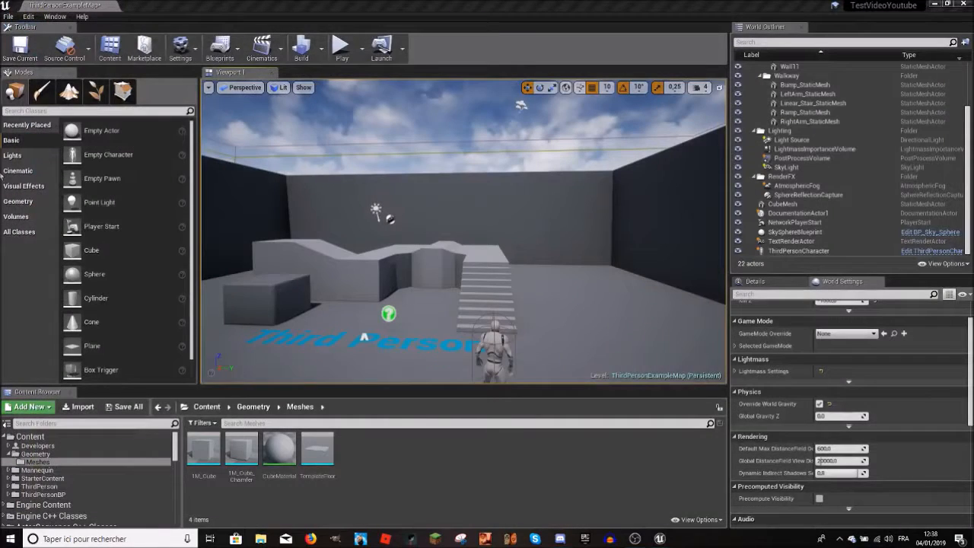
# Step: Return to Unreal Editor and check the target platforms listed for packaging the project
pyautogui.click(8, 17)
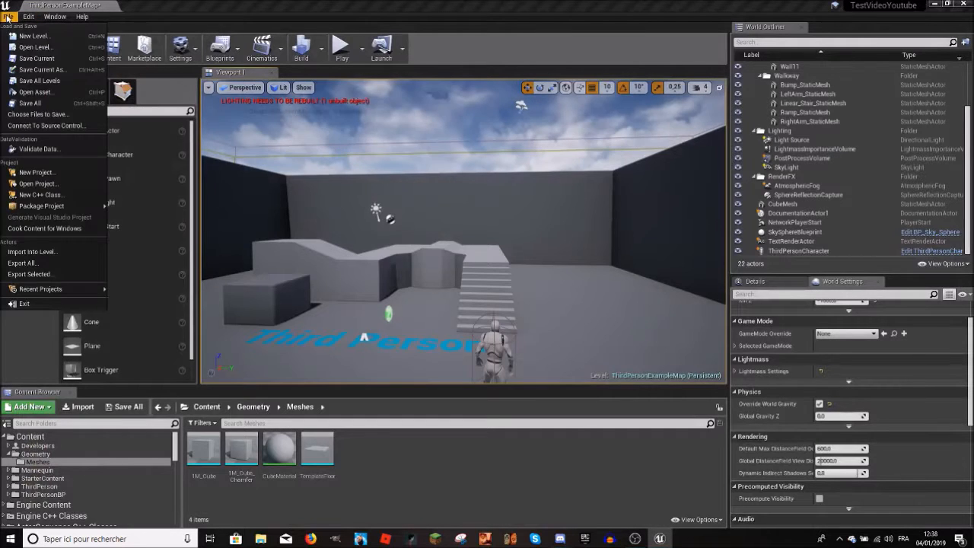
pyautogui.moveTo(45, 205)
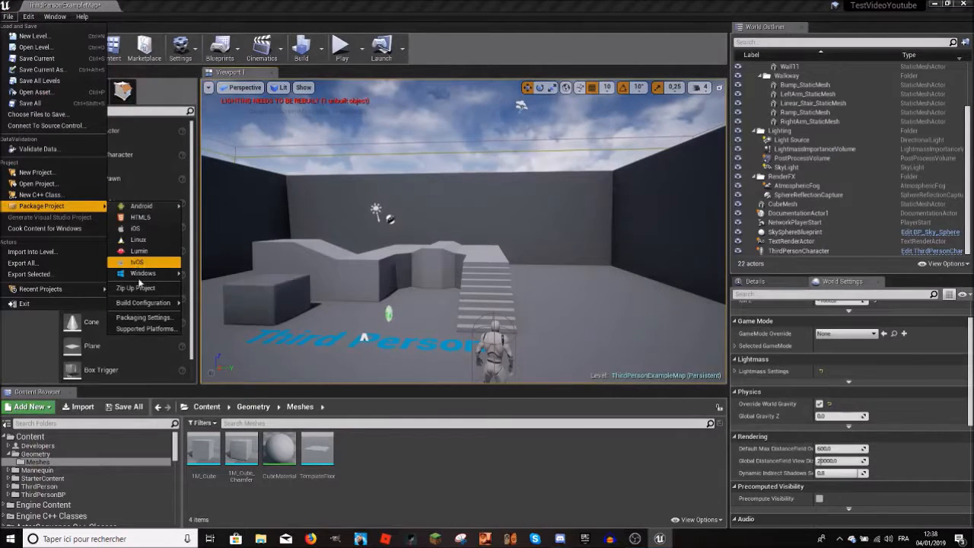
pyautogui.click(259, 519)
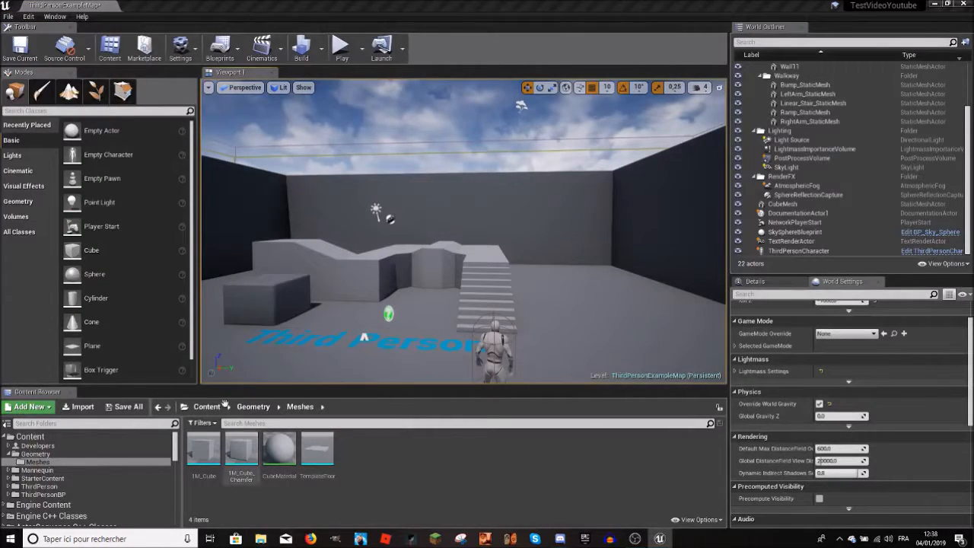
# Step: Switch to File Explorer and look through the UE_4.20 folder, including the Tests folder inside Final Games
pyautogui.click(260, 538)
pyautogui.click(44, 112)
pyautogui.click(45, 125)
pyautogui.click(44, 161)
pyautogui.click(36, 149)
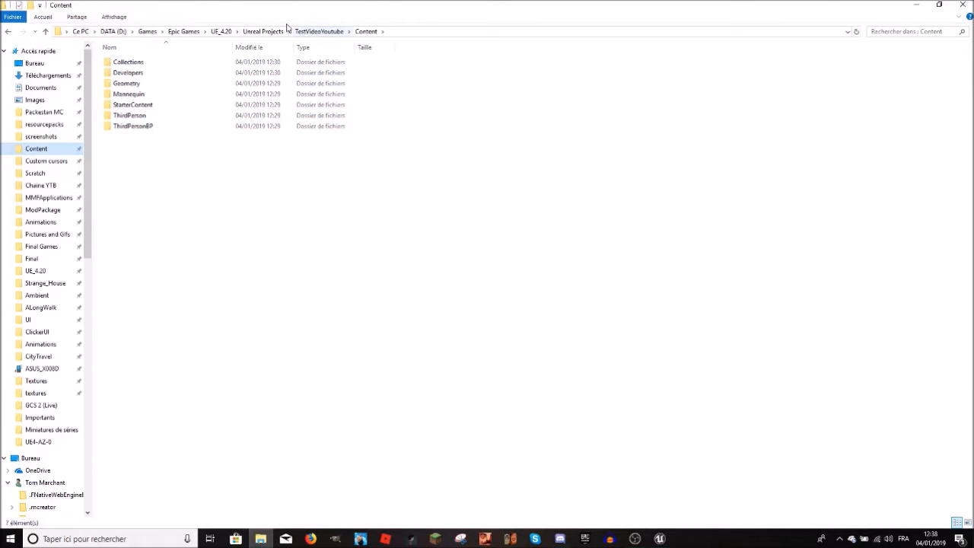
pyautogui.click(259, 31)
pyautogui.click(219, 32)
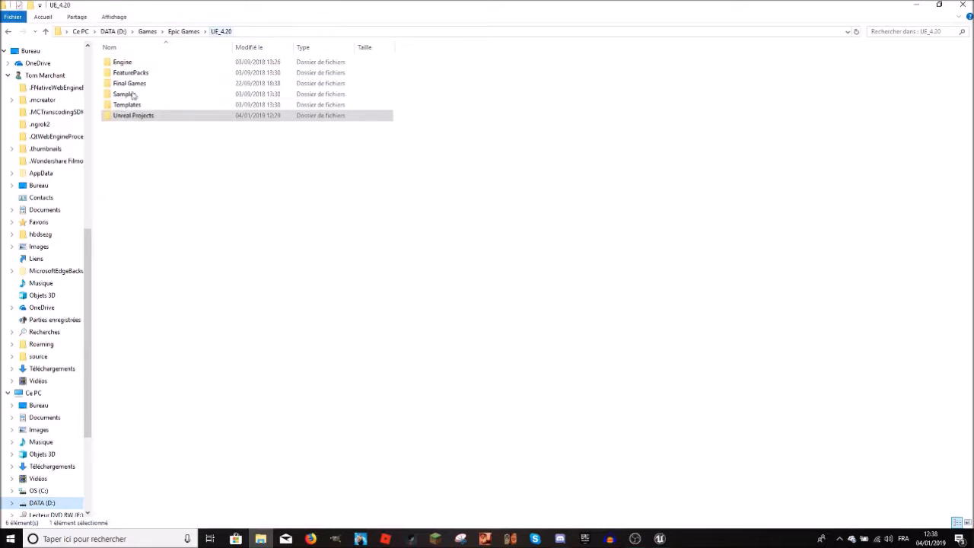
pyautogui.doubleClick(124, 83)
pyautogui.doubleClick(119, 73)
pyautogui.click(221, 31)
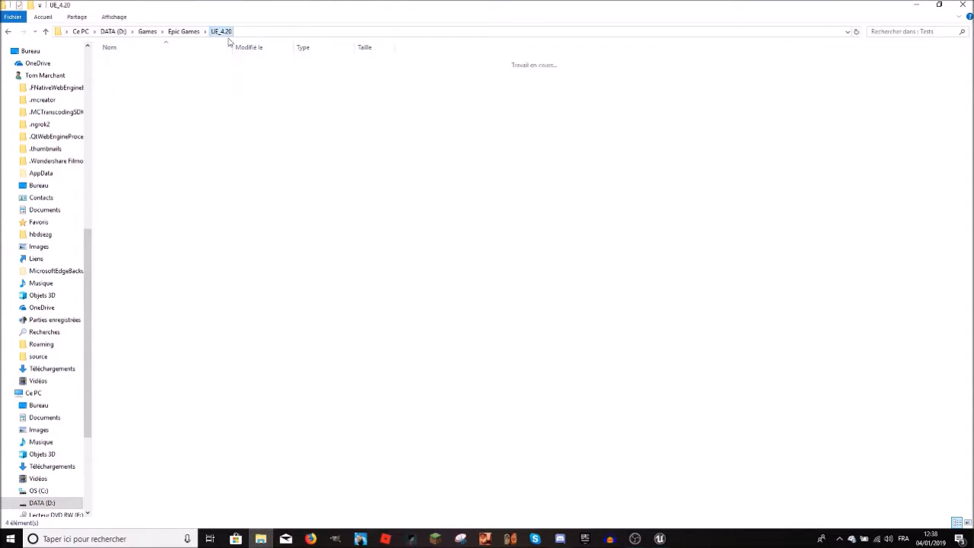
# Step: Inspect the TestVideoYoutube folder in Unreal Projects and its Content subfolder, and switch back to Unreal Editor
pyautogui.doubleClick(131, 115)
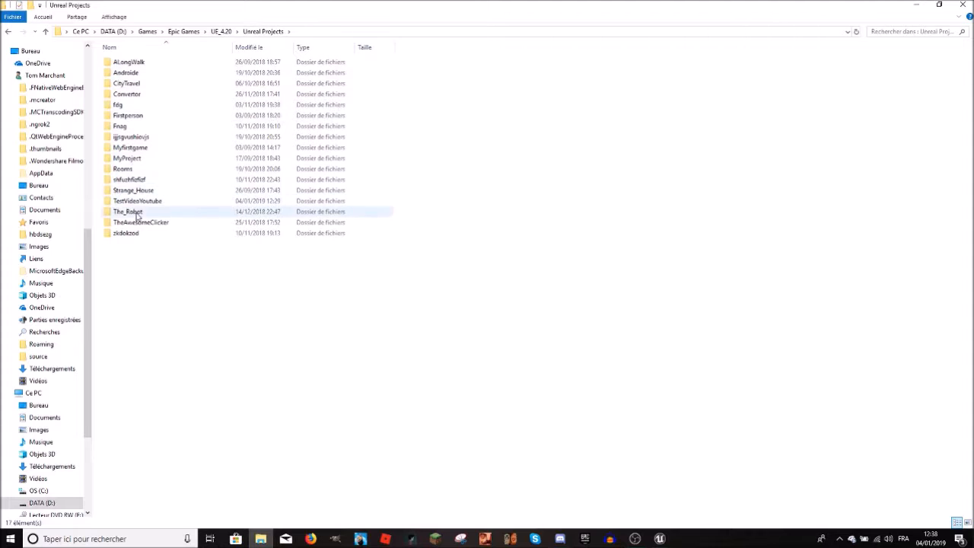
pyautogui.doubleClick(137, 200)
pyautogui.click(939, 6)
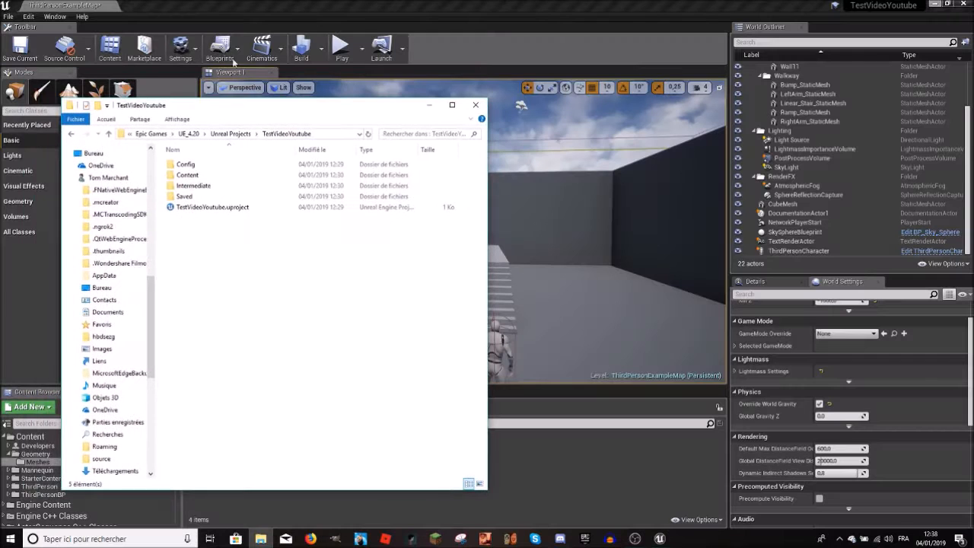
pyautogui.doubleClick(200, 175)
pyautogui.click(606, 445)
# Step: Select the ThirdPersonCharacter in the level and frame it up close from the front
pyautogui.moveTo(532, 289); pyautogui.dragTo(517, 185, button='right')
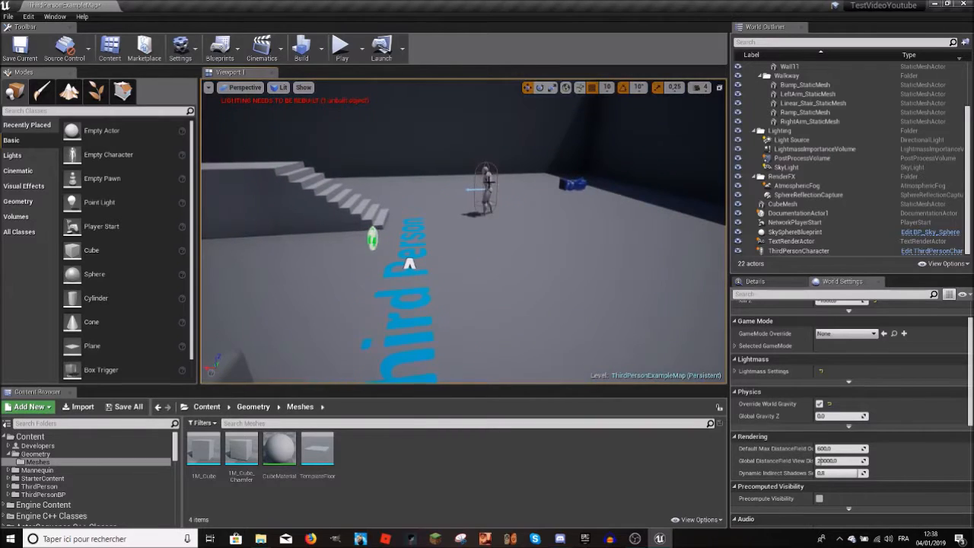
pyautogui.click(488, 181)
pyautogui.press('f')
pyautogui.moveTo(487, 228); pyautogui.dragTo(506, 221, button='right')
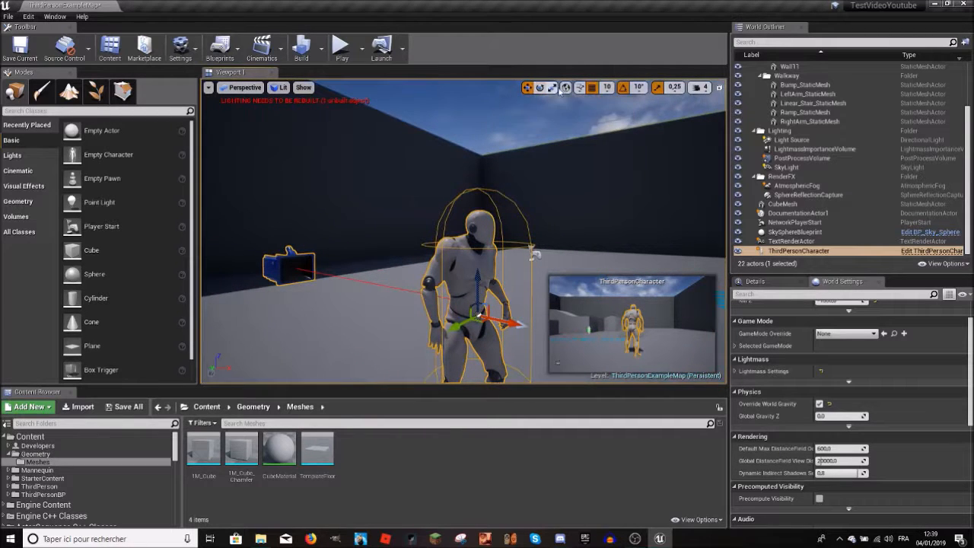
# Step: Select the CubeMesh near the walkway in the level and display its rotation gizmo
pyautogui.moveTo(465, 265); pyautogui.dragTo(498, 260, button='right')
pyautogui.moveTo(477, 218); pyautogui.dragTo(499, 226)
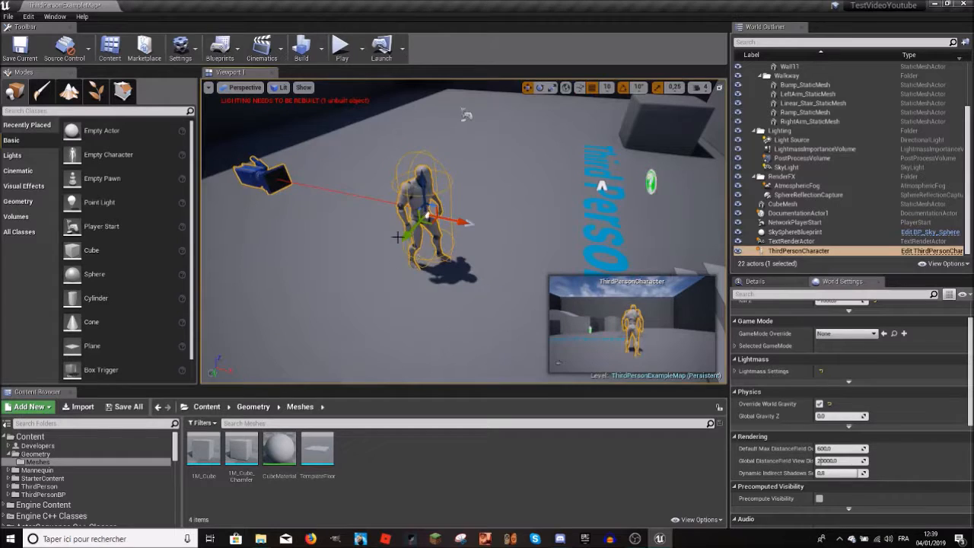
pyautogui.moveTo(410, 261); pyautogui.dragTo(471, 238)
pyautogui.moveTo(449, 202); pyautogui.dragTo(472, 231)
pyautogui.moveTo(460, 212); pyautogui.dragTo(533, 152, button='right')
pyautogui.press('w')
pyautogui.click(415, 275)
pyautogui.moveTo(414, 275); pyautogui.dragTo(388, 293, button='right')
pyautogui.press('w')
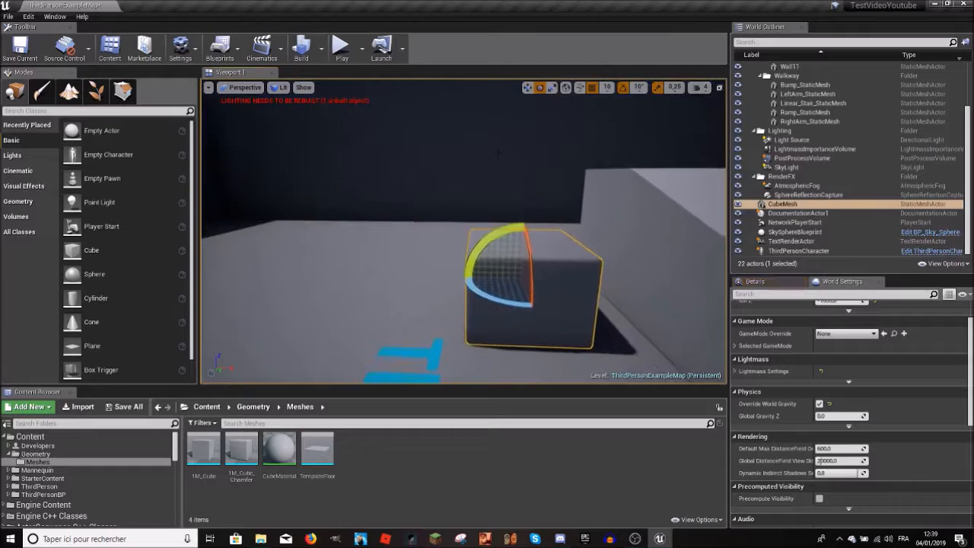
# Step: Try scaling the ThirdPersonCharacter uniformly on all axes with the Scale tool
pyautogui.click(551, 87)
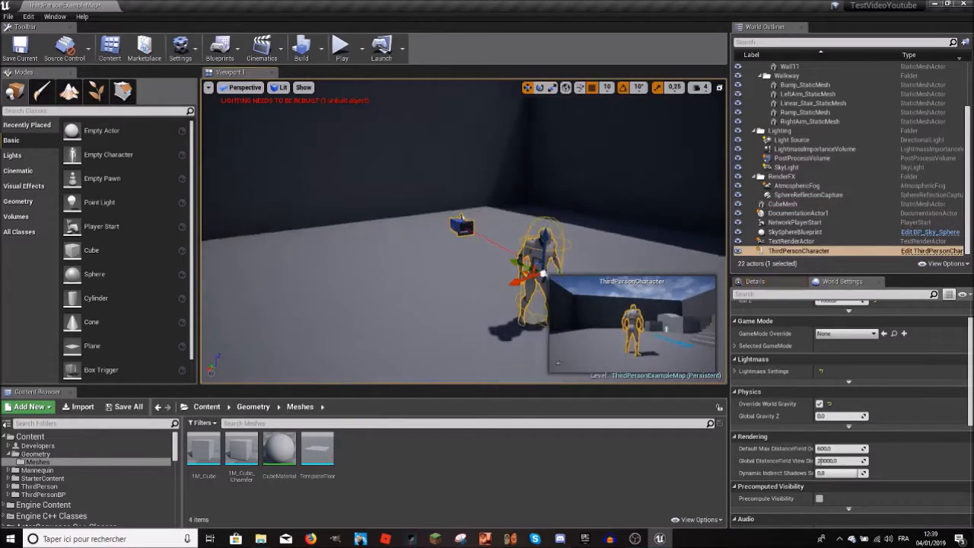
pyautogui.click(554, 89)
pyautogui.moveTo(525, 168); pyautogui.dragTo(586, 220, button='right')
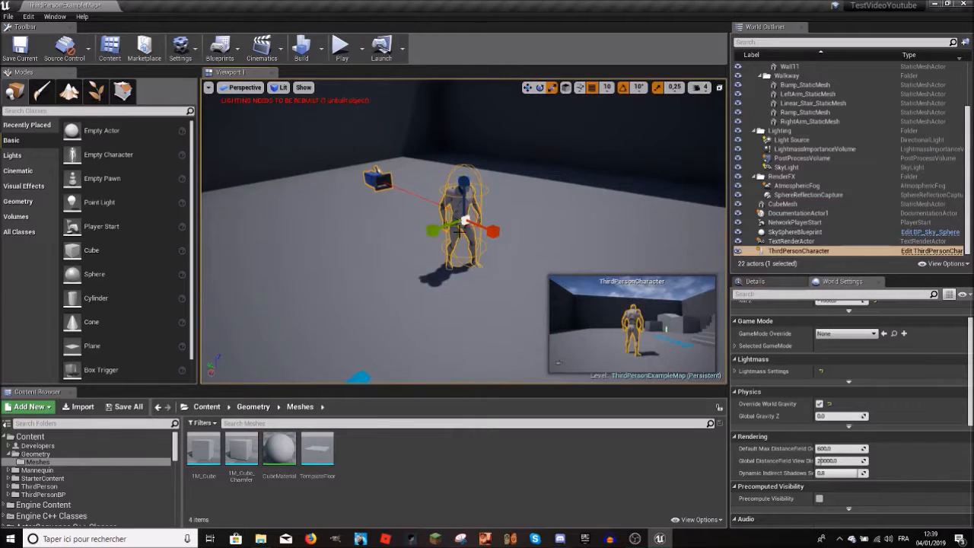
pyautogui.moveTo(466, 218)
pyautogui.mouseDown()
pyautogui.moveTo(540, 169)
pyautogui.moveTo(472, 213)
pyautogui.mouseUp()
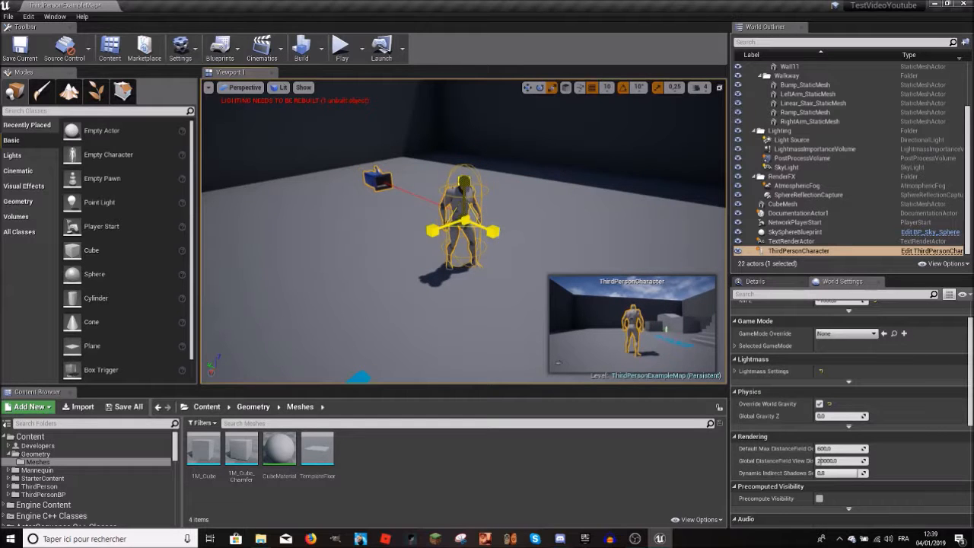
# Step: Rotate the ThirdPersonCharacter about its vertical axis with the Rotate tool
pyautogui.click(528, 88)
pyautogui.moveTo(525, 152); pyautogui.dragTo(475, 225, button='right')
pyautogui.press('e')
pyautogui.moveTo(535, 232); pyautogui.dragTo(461, 226)
pyautogui.moveTo(487, 228); pyautogui.dragTo(513, 222, button='right')
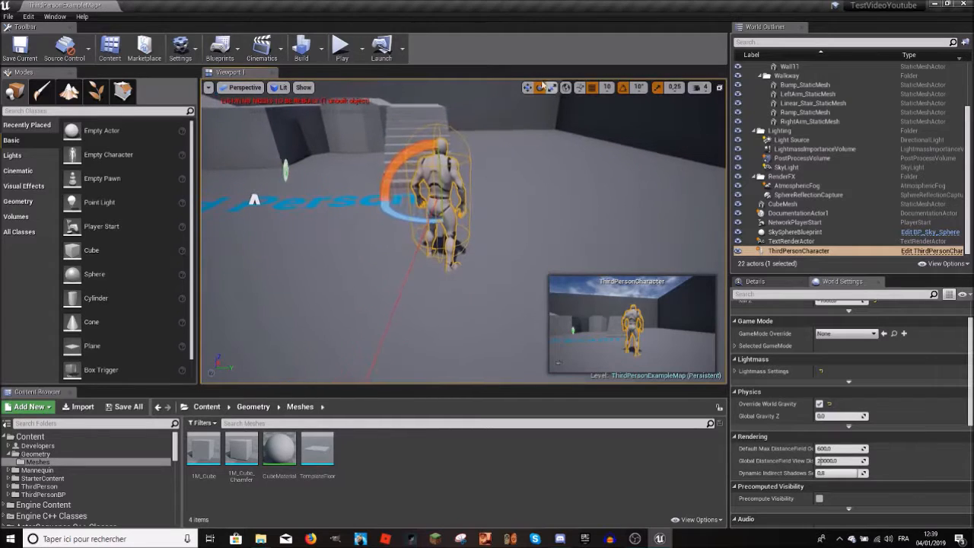
pyautogui.moveTo(406, 218); pyautogui.dragTo(425, 220)
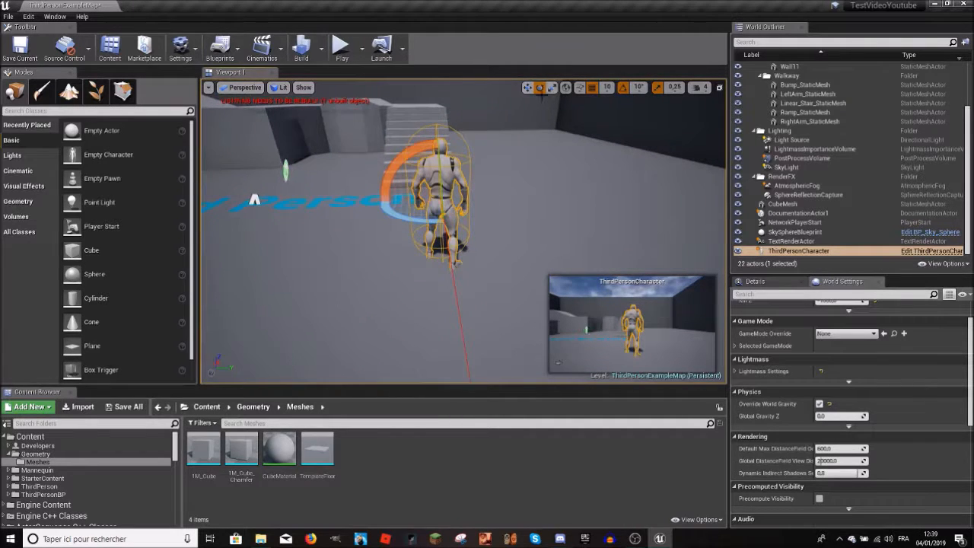
# Step: Reactivate the Move tool and frame the ThirdPersonCharacter in the viewport
pyautogui.moveTo(573, 139); pyautogui.dragTo(574, 171, button='right')
pyautogui.press('s')
pyautogui.moveTo(502, 172); pyautogui.dragTo(495, 171)
pyautogui.moveTo(497, 172); pyautogui.dragTo(534, 131, button='right')
pyautogui.press('w')
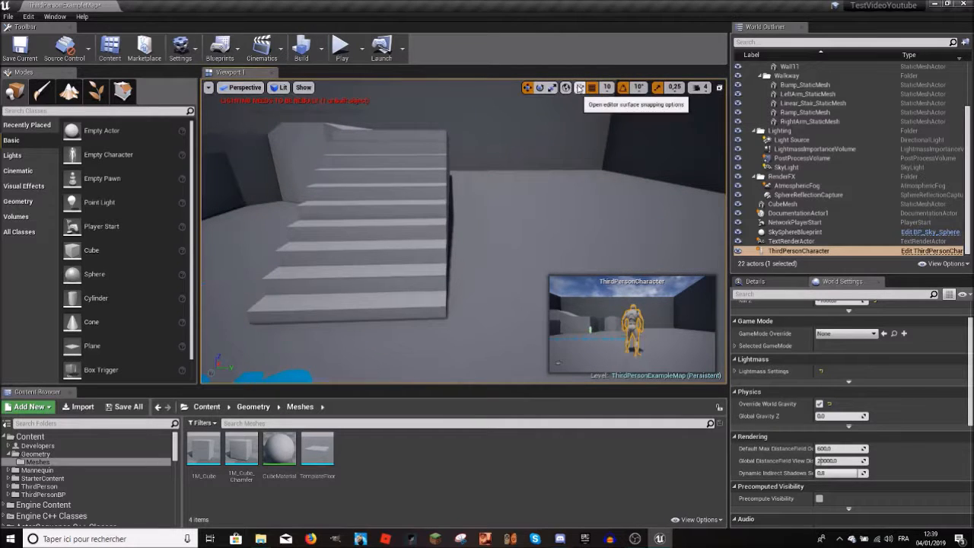
pyautogui.press('f')
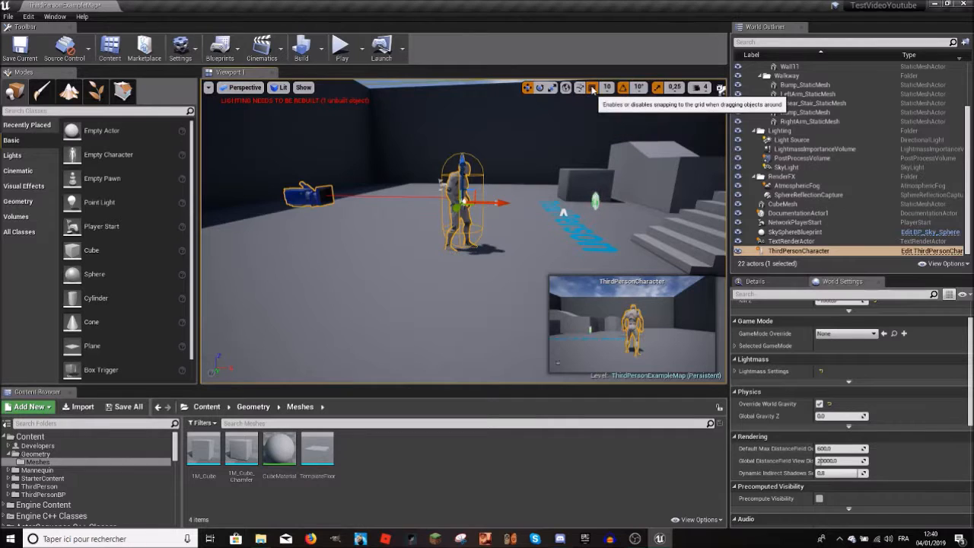
# Step: Move the ThirdPersonCharacter slightly along its vertical axis with grid snapping set to 10
pyautogui.moveTo(496, 233); pyautogui.dragTo(496, 201, button='right')
pyautogui.moveTo(506, 234); pyautogui.dragTo(520, 236)
pyautogui.press('f')
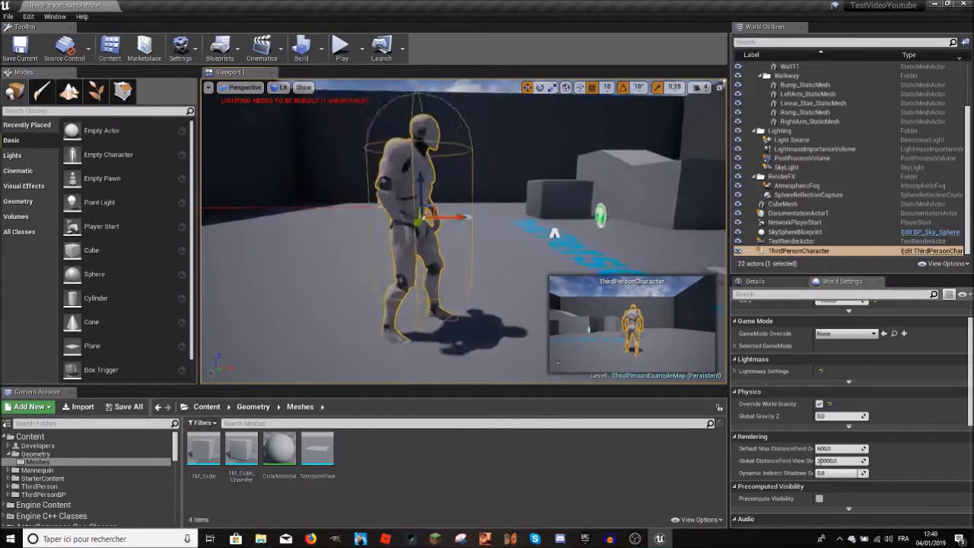
pyautogui.moveTo(442, 217)
pyautogui.mouseDown()
pyautogui.moveTo(512, 228)
pyautogui.moveTo(437, 220)
pyautogui.mouseUp()
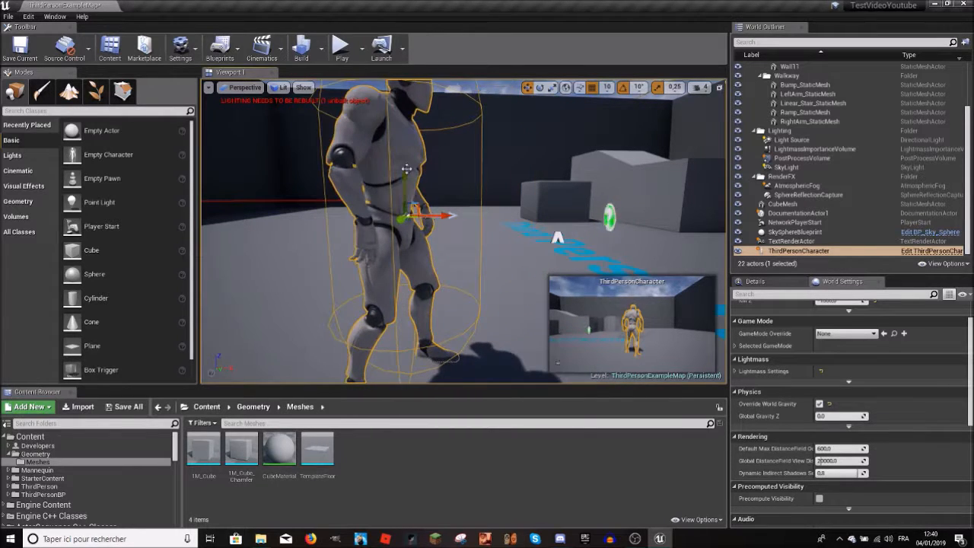
pyautogui.moveTo(407, 160)
pyautogui.mouseDown()
pyautogui.moveTo(407, 151)
pyautogui.moveTo(406, 159)
pyautogui.mouseUp()
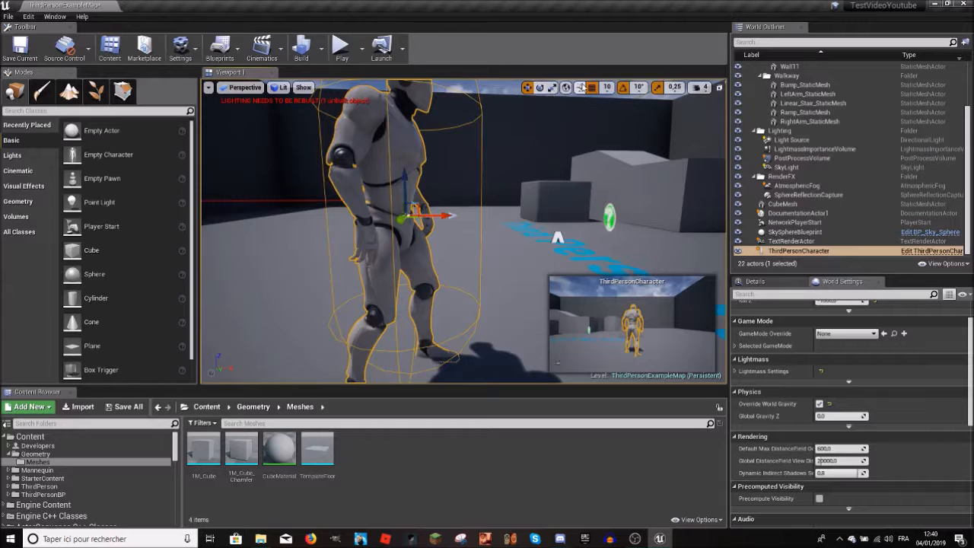
pyautogui.moveTo(408, 180)
pyautogui.mouseDown()
pyautogui.moveTo(407, 152)
pyautogui.moveTo(412, 171)
pyautogui.mouseUp()
# Step: Test moving the ThirdPersonCharacter with position grid snapping turned off, and turn the snapping back on
pyautogui.moveTo(591, 92); pyautogui.dragTo(553, 91, button='right')
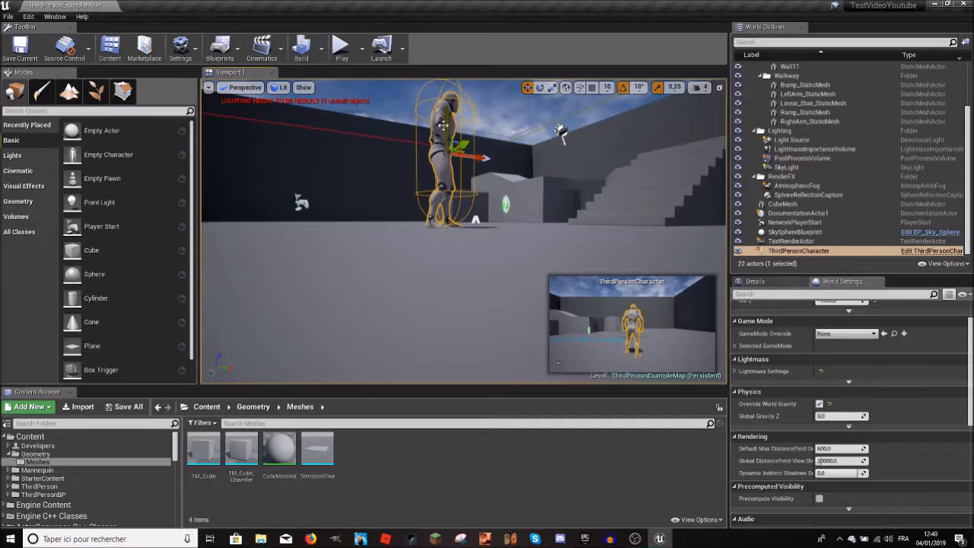
pyautogui.moveTo(454, 146); pyautogui.dragTo(491, 191, button='right')
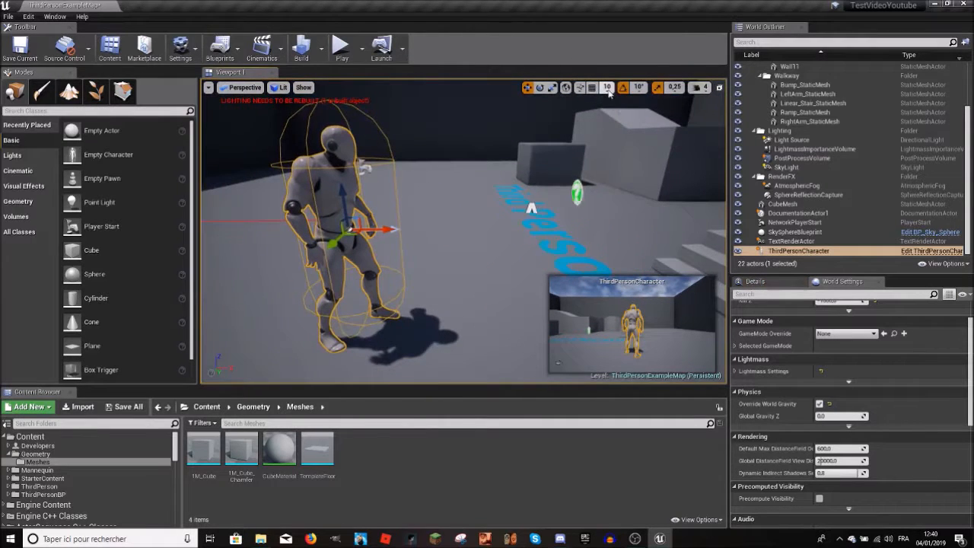
pyautogui.click(608, 90)
pyautogui.click(593, 90)
pyautogui.scroll(3, 531, 208)
pyautogui.moveTo(335, 245); pyautogui.dragTo(393, 229, button='right')
pyautogui.scroll(-1, 394, 228)
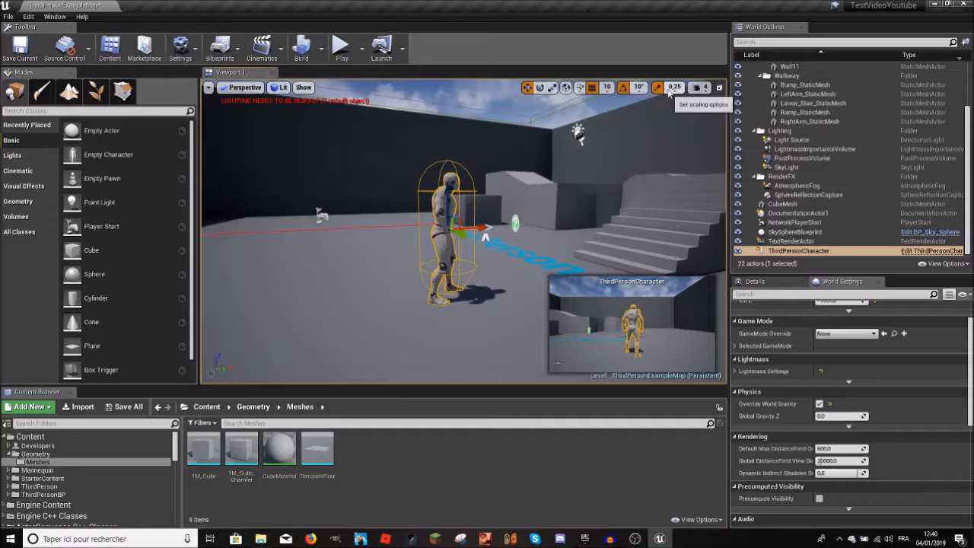
# Step: Set the viewport camera speed to 8 and test it by flying around the level
pyautogui.click(700, 87)
pyautogui.moveTo(584, 168); pyautogui.dragTo(719, 141, button='right')
pyautogui.click(699, 88)
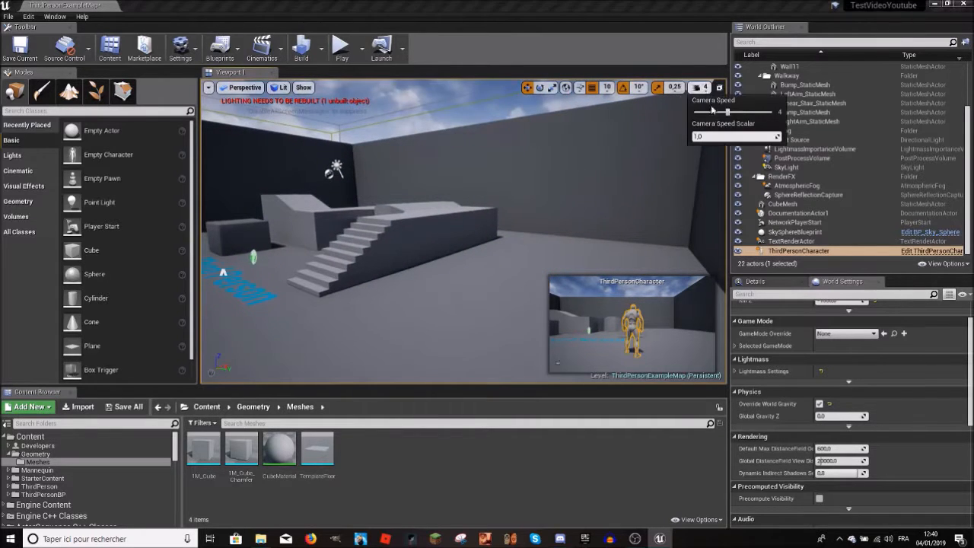
pyautogui.press('s')
pyautogui.moveTo(593, 229); pyautogui.dragTo(537, 244, button='right')
pyautogui.press('w')
pyautogui.press('s')
pyautogui.press('w')
pyautogui.press('s')
pyautogui.press('w')
pyautogui.moveTo(684, 119); pyautogui.dragTo(684, 119, button='right')
pyautogui.press('s')
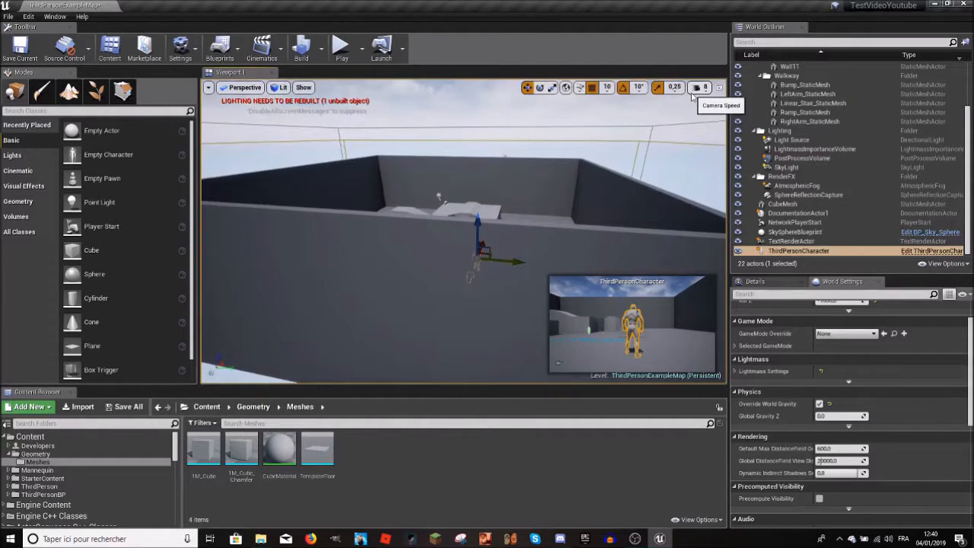
# Step: Set the camera speed scalar to 128 and test it by flying in and out of the arena
pyautogui.click(695, 88)
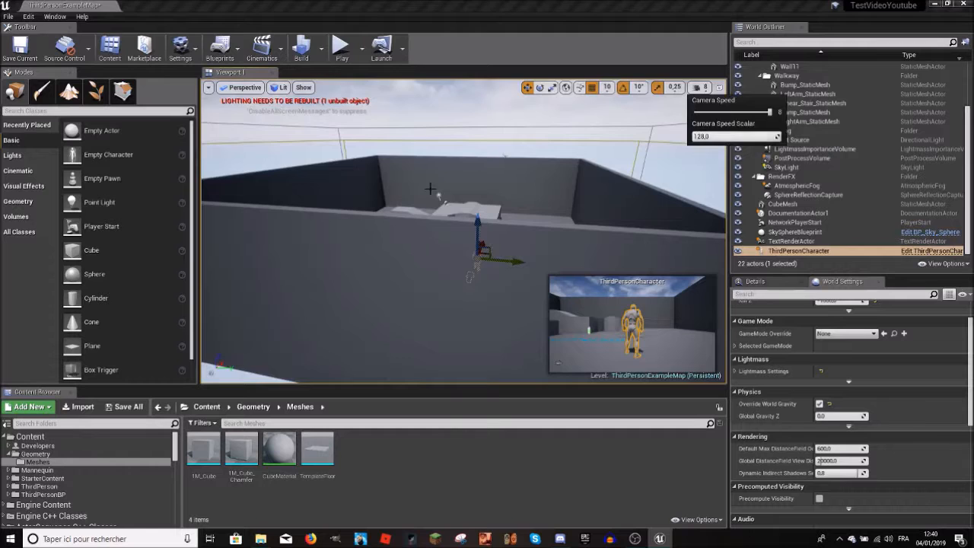
pyautogui.press('f')
pyautogui.moveTo(463, 231); pyautogui.dragTo(529, 76, button='right')
pyautogui.press('w')
pyautogui.press('s')
pyautogui.press('w')
pyautogui.press('s')
pyautogui.moveTo(463, 137); pyautogui.dragTo(646, 251, button='right')
pyautogui.press('w')
pyautogui.moveTo(487, 251); pyautogui.dragTo(609, 242, button='right')
# Step: Close the camera speed options, clear the actor selection and play the level in the viewport
pyautogui.click(699, 87)
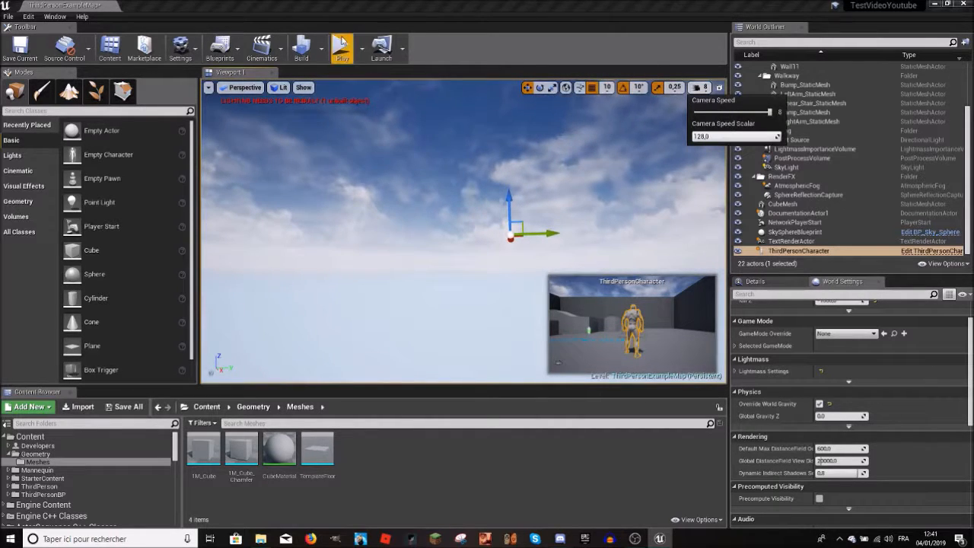
pyautogui.click(353, 149)
pyautogui.click(337, 54)
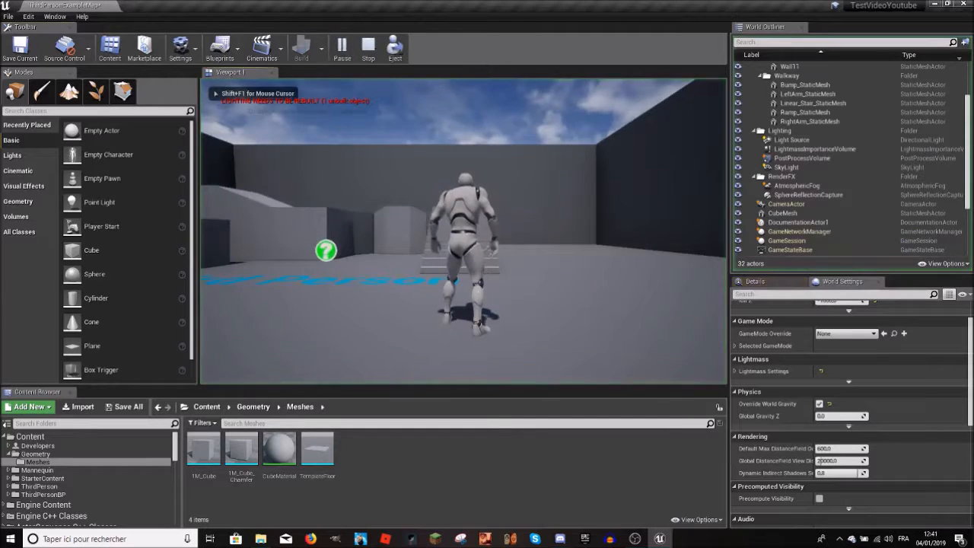
# Step: Reset the viewport camera speed to 4 and the camera speed scalar to 1.0
pyautogui.click(699, 87)
pyautogui.moveTo(609, 205); pyautogui.dragTo(531, 212, button='right')
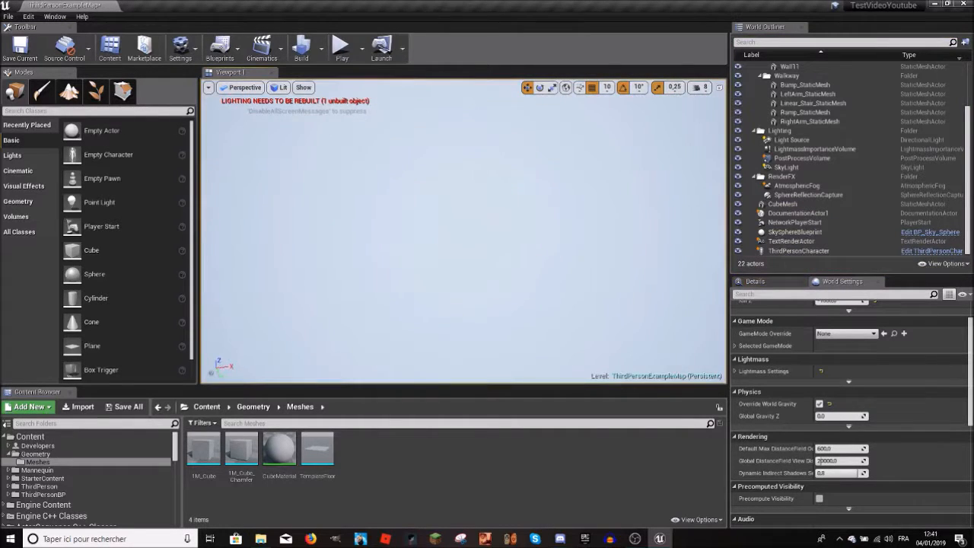
pyautogui.click(700, 86)
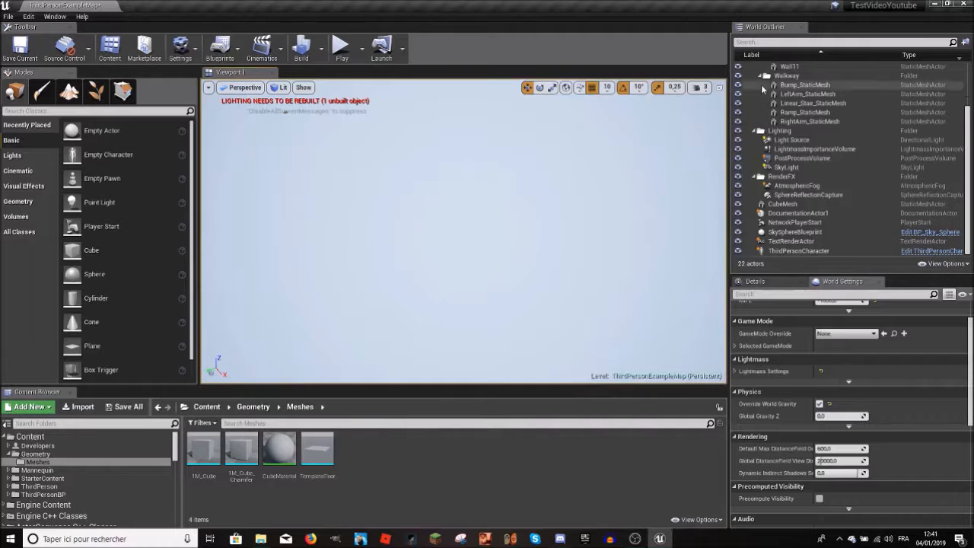
pyautogui.click(693, 87)
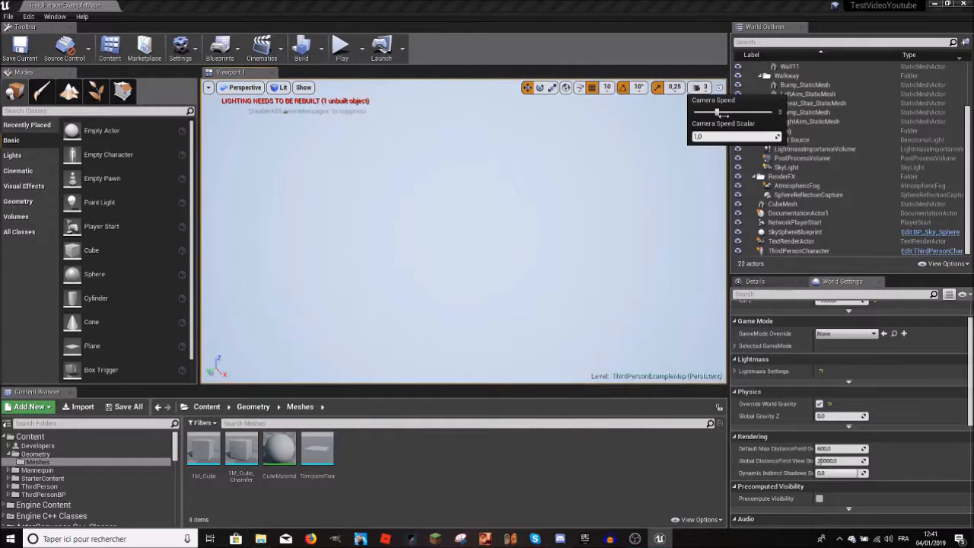
pyautogui.moveTo(647, 177); pyautogui.dragTo(609, 148, button='right')
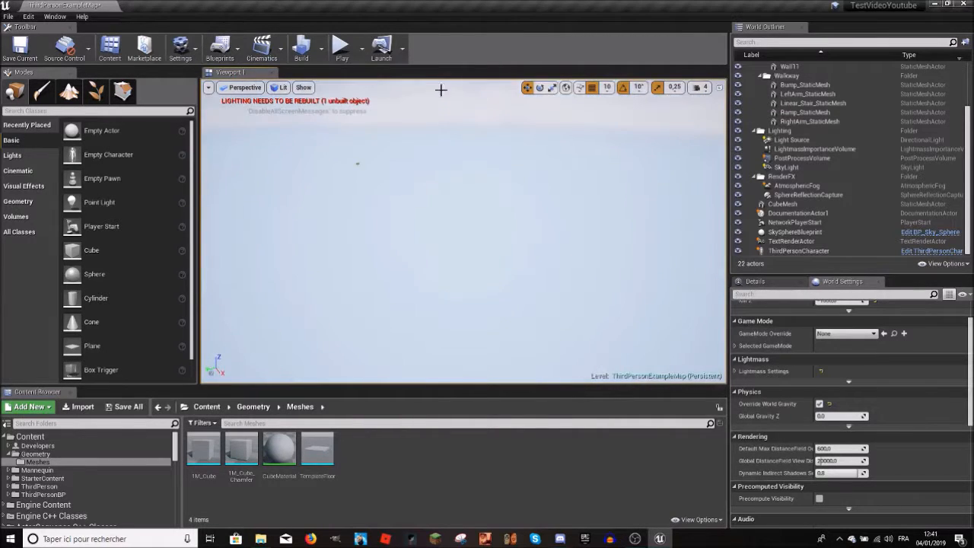
# Step: Play the level briefly and stop it to bring the viewport camera back to the character
pyautogui.click(347, 52)
pyautogui.press('Escape')
pyautogui.moveTo(411, 175); pyautogui.dragTo(304, 186, button='right')
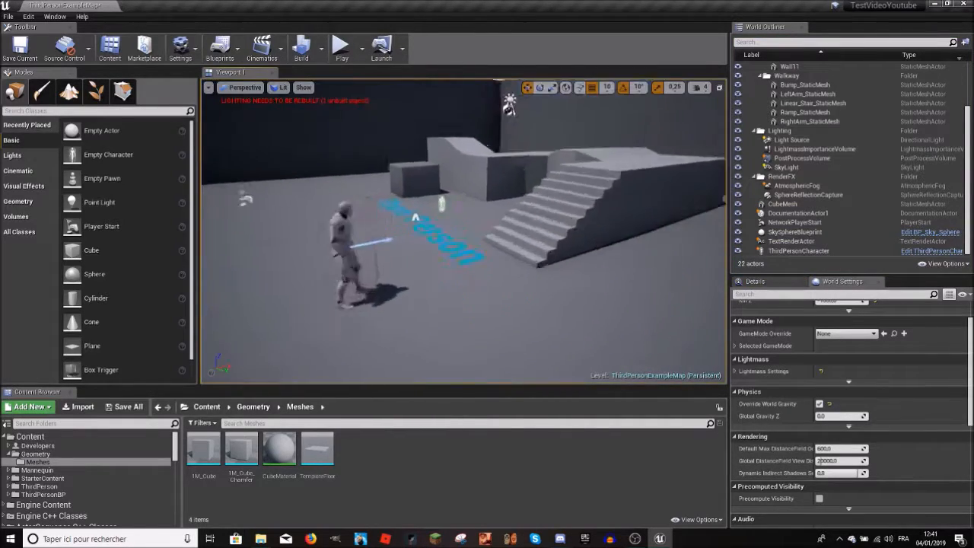
# Step: Select the green DocumentationActor1 near the Third Person floor text and frame it
pyautogui.moveTo(463, 232); pyautogui.dragTo(578, 289, button='right')
pyautogui.press('w')
pyautogui.press('w')
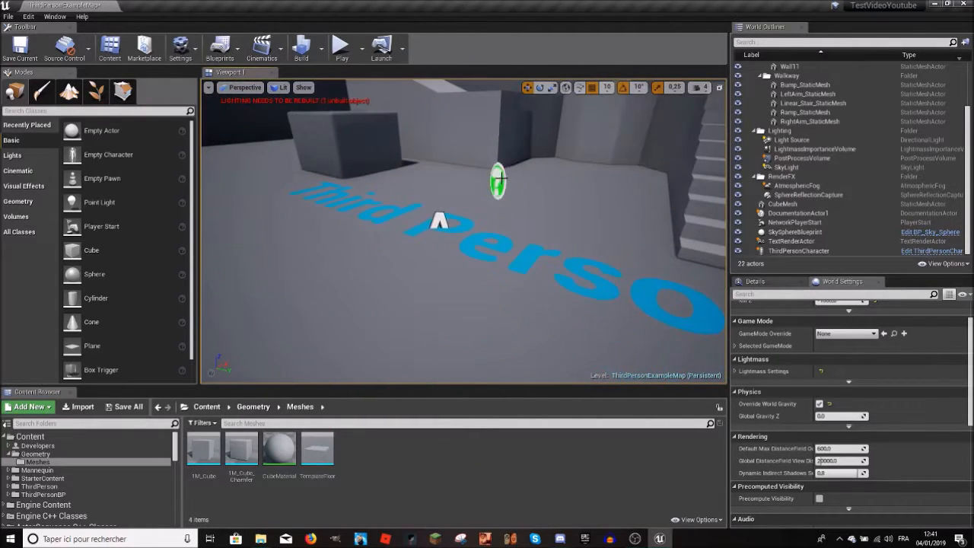
pyautogui.moveTo(464, 231)
pyautogui.mouseDown(button='right')
pyautogui.moveTo(486, 221)
pyautogui.moveTo(464, 243)
pyautogui.mouseUp(button='right')
pyautogui.press('f')
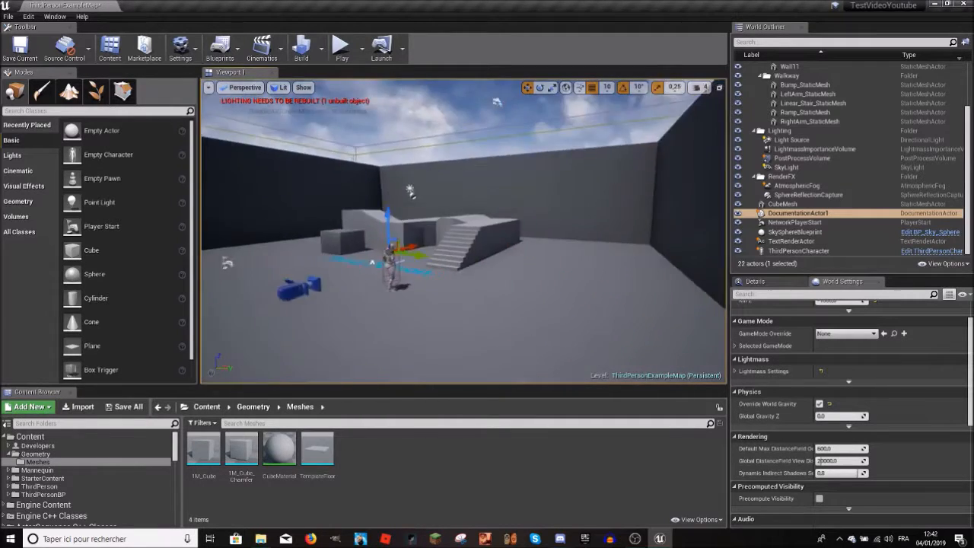
pyautogui.moveTo(464, 231); pyautogui.dragTo(396, 220, button='right')
pyautogui.moveTo(464, 231); pyautogui.dragTo(479, 274, button='right')
pyautogui.moveTo(464, 231); pyautogui.dragTo(555, 244, button='right')
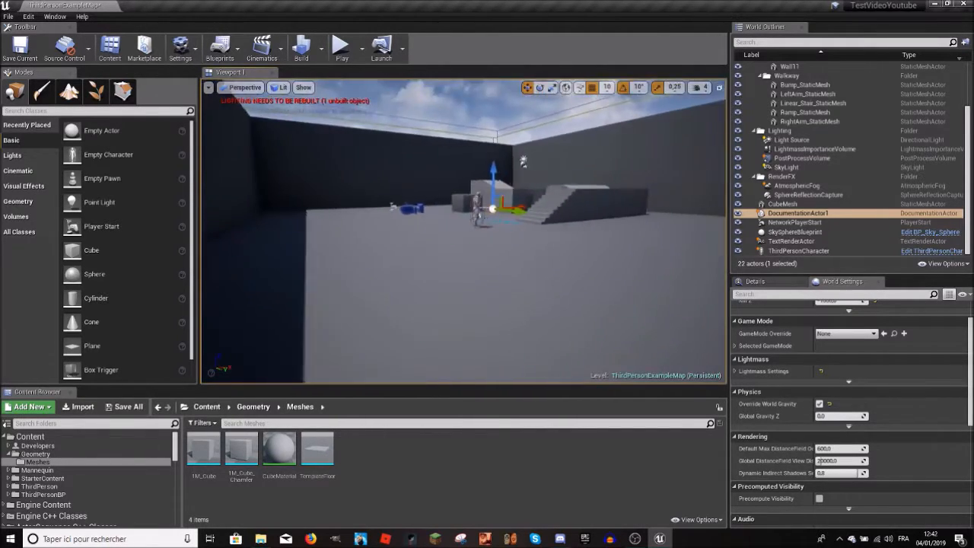
pyautogui.moveTo(464, 231); pyautogui.dragTo(563, 228, button='right')
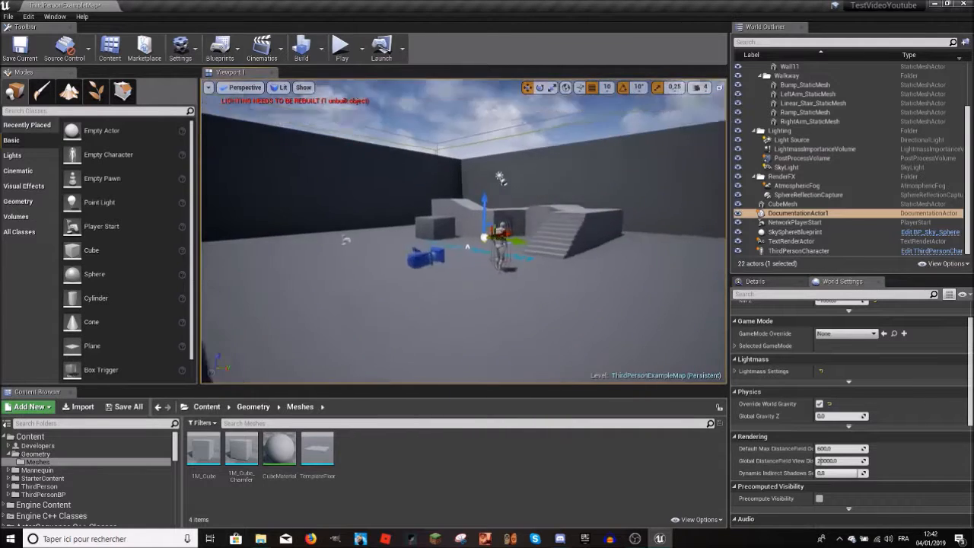
pyautogui.moveTo(464, 231); pyautogui.dragTo(391, 335, button='right')
# Step: Look inside the StarterContent folder of the project and return to the root Content folder
pyautogui.click(206, 406)
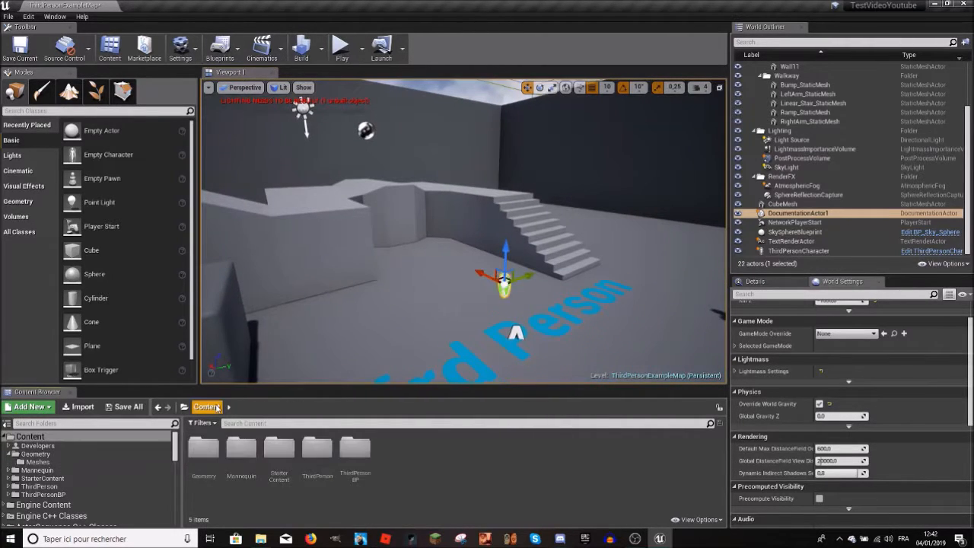
pyautogui.doubleClick(282, 456)
pyautogui.click(207, 407)
# Step: Select the ThirdPersonCharacter up close in the level and review the World and Game Mode settings
pyautogui.moveTo(643, 275); pyautogui.dragTo(684, 284, button='right')
pyautogui.moveTo(562, 247); pyautogui.dragTo(561, 232, button='right')
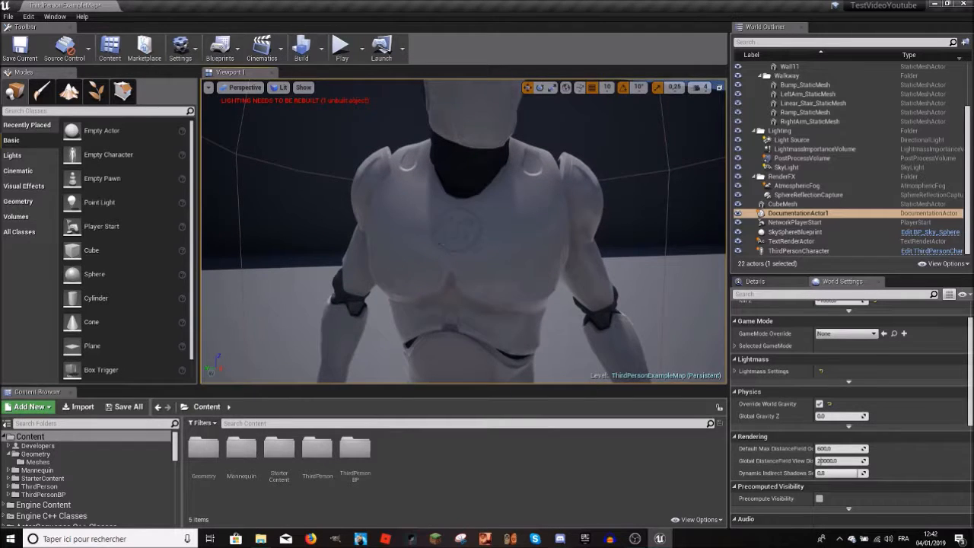
pyautogui.moveTo(440, 244); pyautogui.dragTo(450, 263, button='right')
pyautogui.click(439, 185)
pyautogui.scroll(1, 868, 395)
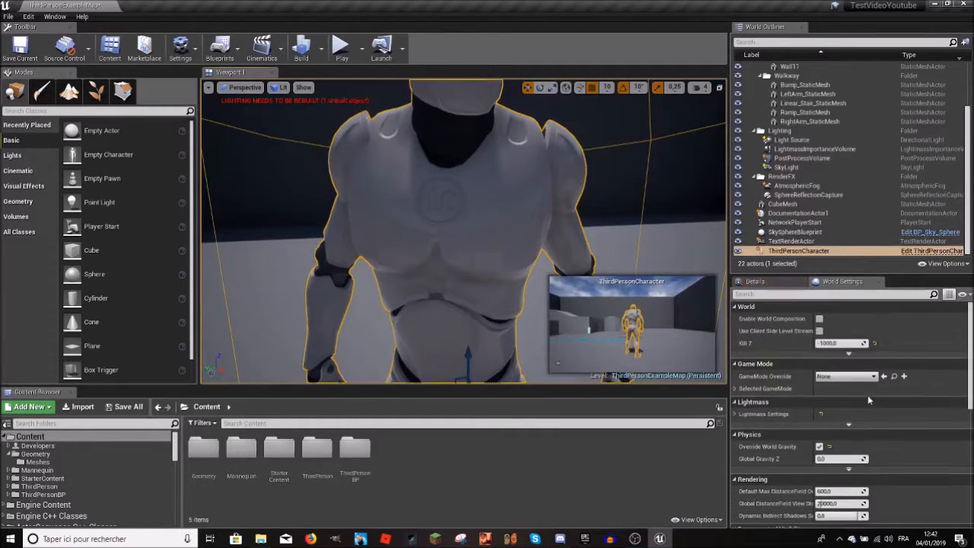
pyautogui.moveTo(321, 328)
pyautogui.mouseDown(button='right')
pyautogui.moveTo(322, 313)
pyautogui.moveTo(321, 328)
pyautogui.mouseUp(button='right')
# Step: Select and frame the CubeMesh, and replace its Element 0 material with the yellow CubeMaterial
pyautogui.doubleClick(782, 204)
pyautogui.scroll(-1, 781, 370)
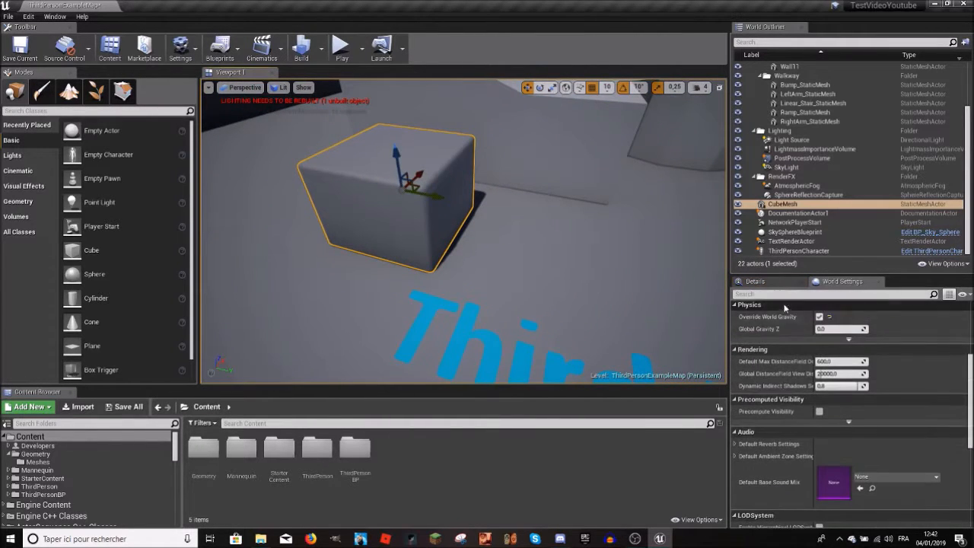
pyautogui.click(773, 286)
pyautogui.scroll(-2, 841, 431)
pyautogui.click(898, 436)
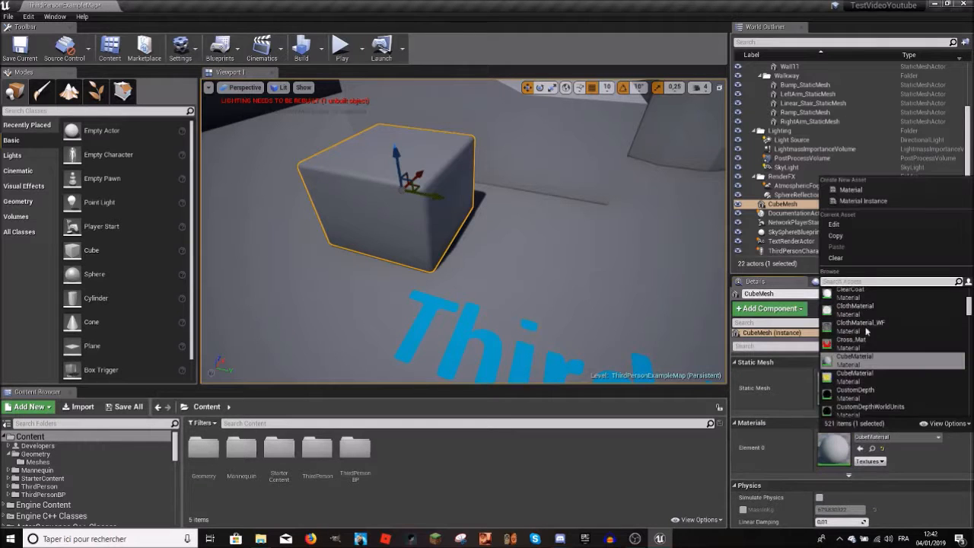
pyautogui.click(860, 379)
pyautogui.moveTo(498, 210); pyautogui.dragTo(483, 228, button='right')
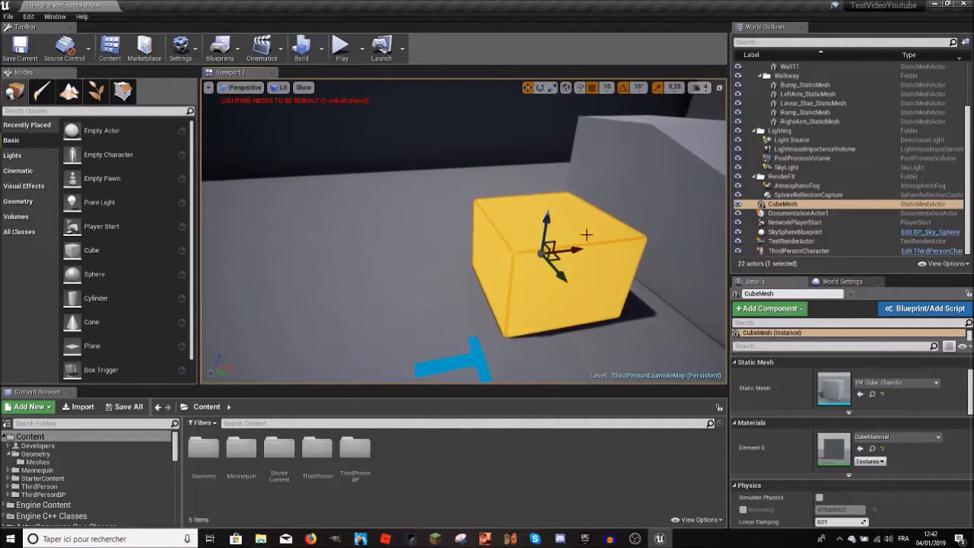
# Step: Reselect the yellow CubeMesh and assign the gray CubeMaterial to its Element 0
pyautogui.press('Escape')
pyautogui.moveTo(585, 236)
pyautogui.mouseDown(button='right')
pyautogui.moveTo(612, 232)
pyautogui.moveTo(537, 227)
pyautogui.moveTo(570, 228)
pyautogui.mouseUp(button='right')
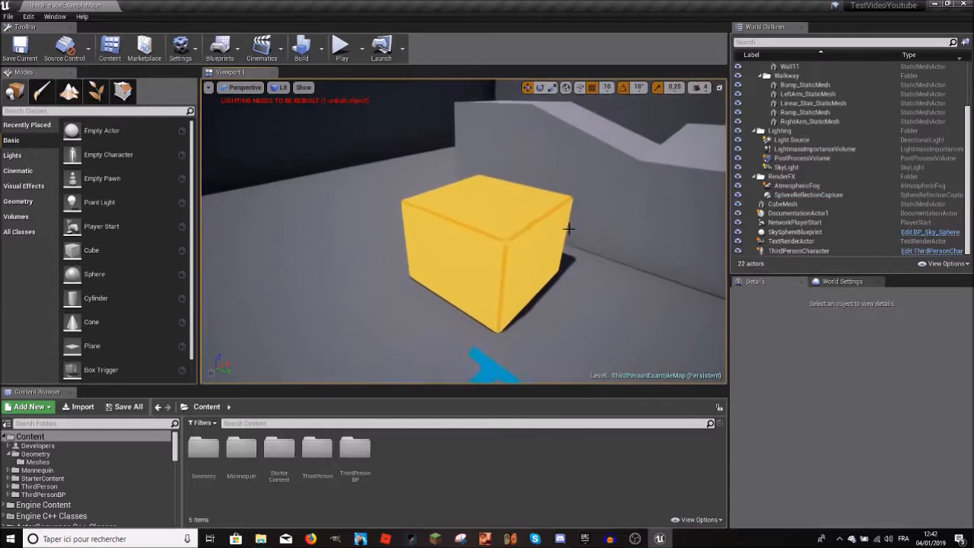
pyautogui.click(498, 231)
pyautogui.moveTo(499, 231)
pyautogui.mouseDown(button='right')
pyautogui.moveTo(476, 241)
pyautogui.moveTo(487, 217)
pyautogui.moveTo(491, 232)
pyautogui.mouseUp(button='right')
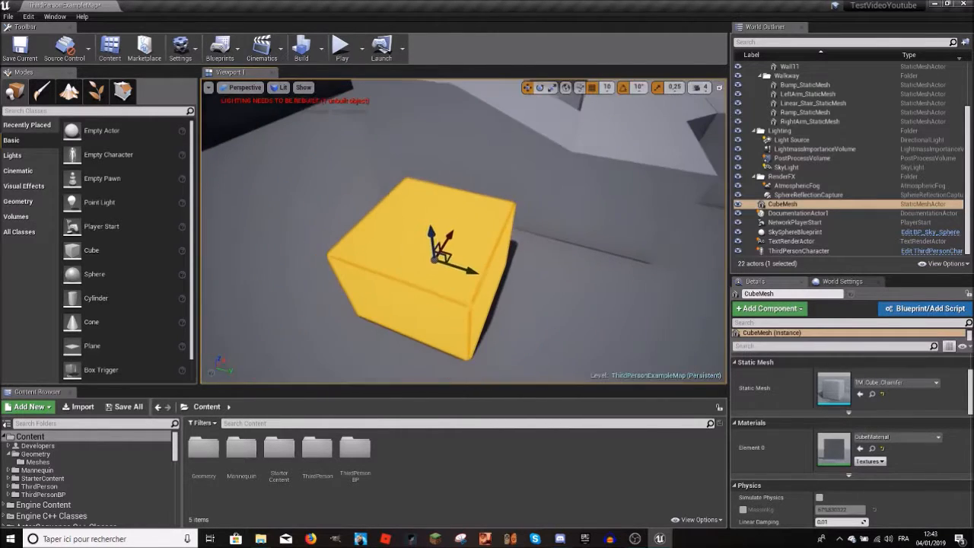
pyautogui.click(896, 437)
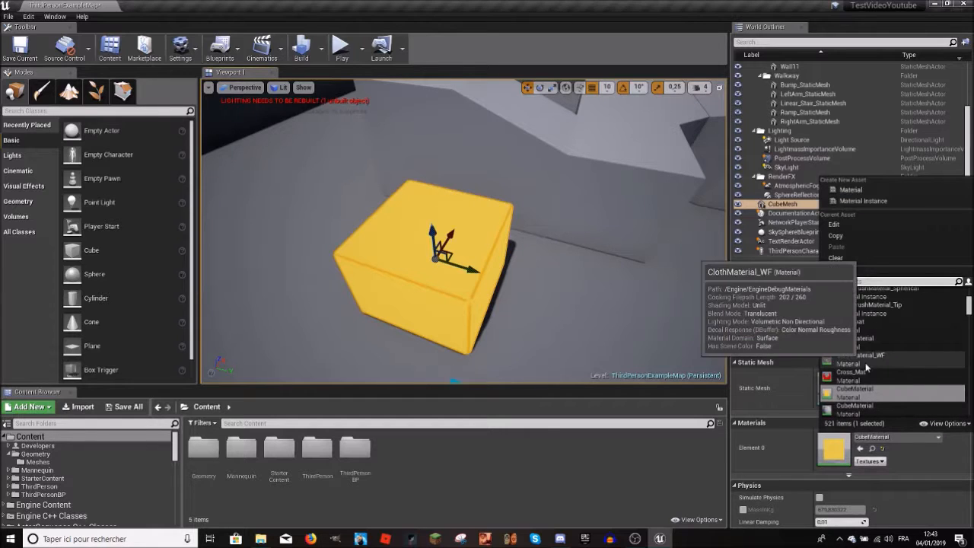
pyautogui.click(862, 362)
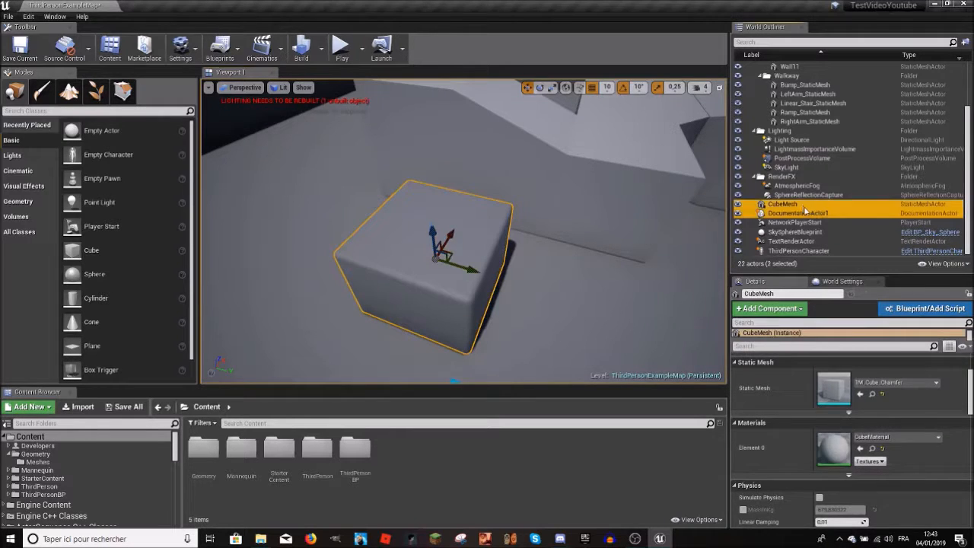
# Step: Select Linear_Stair_StaticMesh in the level and open its Element 0 material, RampMaterial, for editing
pyautogui.keyDown('ctrl'); pyautogui.click(805, 206); pyautogui.keyUp('ctrl')
pyautogui.keyDown('ctrl'); pyautogui.click(808, 214); pyautogui.keyUp('ctrl')
pyautogui.moveTo(609, 304); pyautogui.dragTo(342, 243, button='right')
pyautogui.moveTo(464, 236); pyautogui.dragTo(411, 228, button='right')
pyautogui.click(567, 232)
pyautogui.moveTo(567, 232)
pyautogui.mouseDown(button='right')
pyautogui.moveTo(578, 236)
pyautogui.moveTo(563, 251)
pyautogui.mouseUp(button='right')
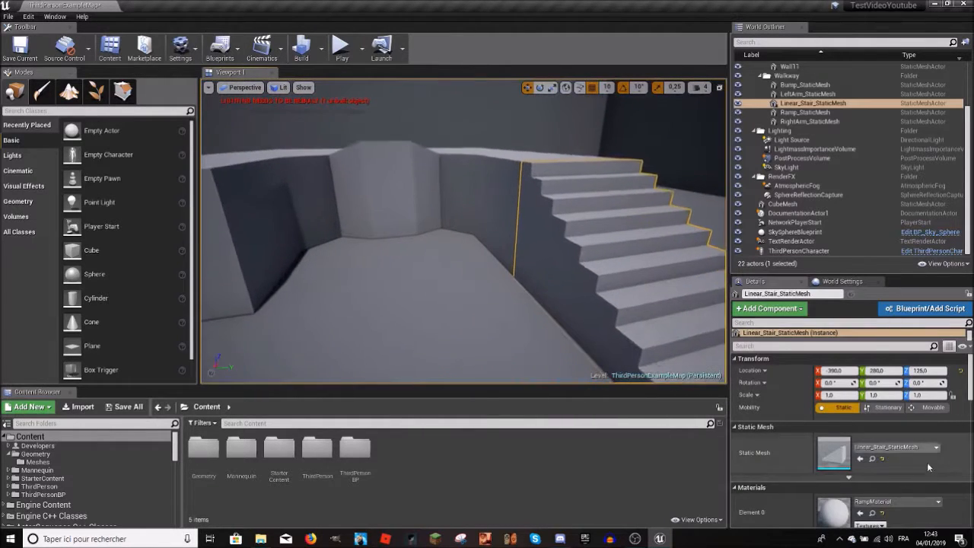
pyautogui.scroll(-3, 922, 454)
pyautogui.click(898, 406)
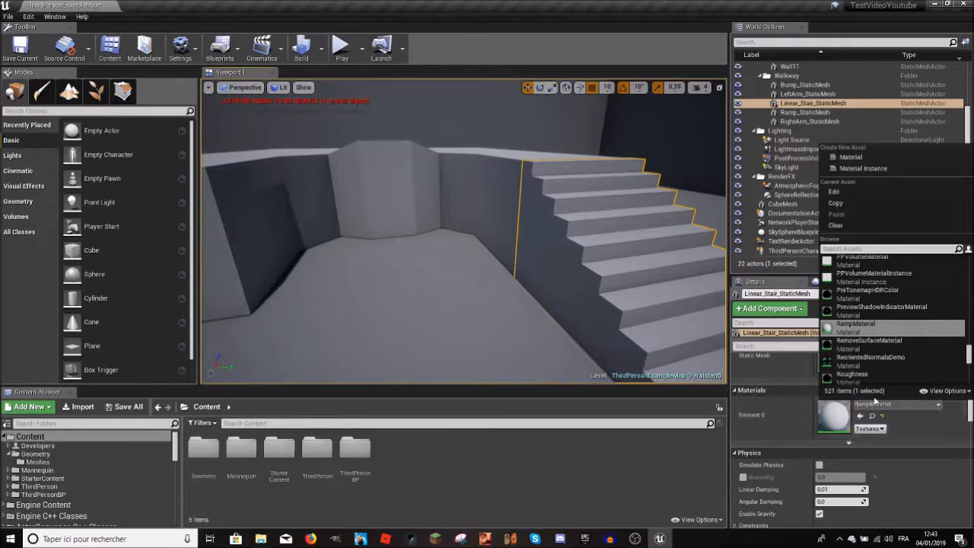
pyautogui.click(835, 191)
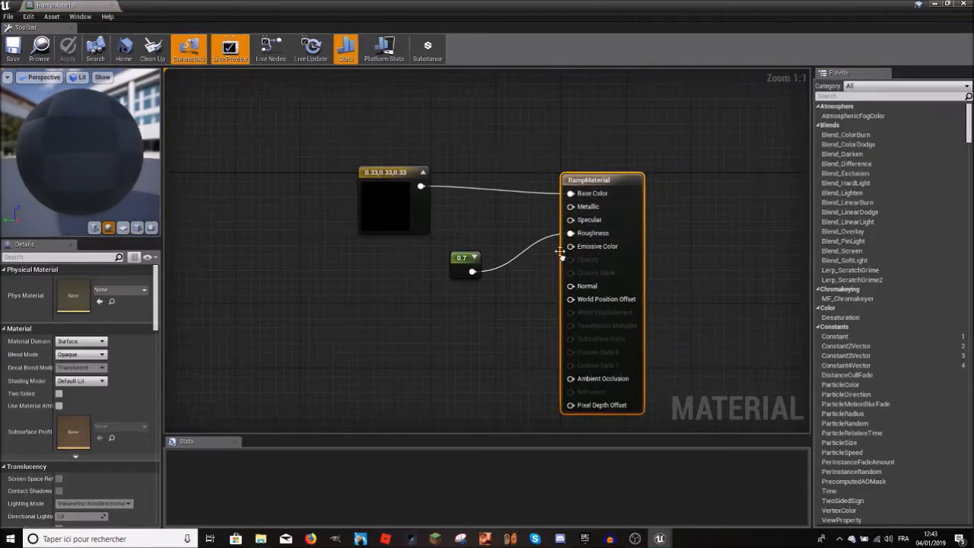
# Step: Move the 0.33,0.33,0.33 constant node closer to the RampMaterial node and close the material editor
pyautogui.moveTo(394, 198); pyautogui.dragTo(444, 197)
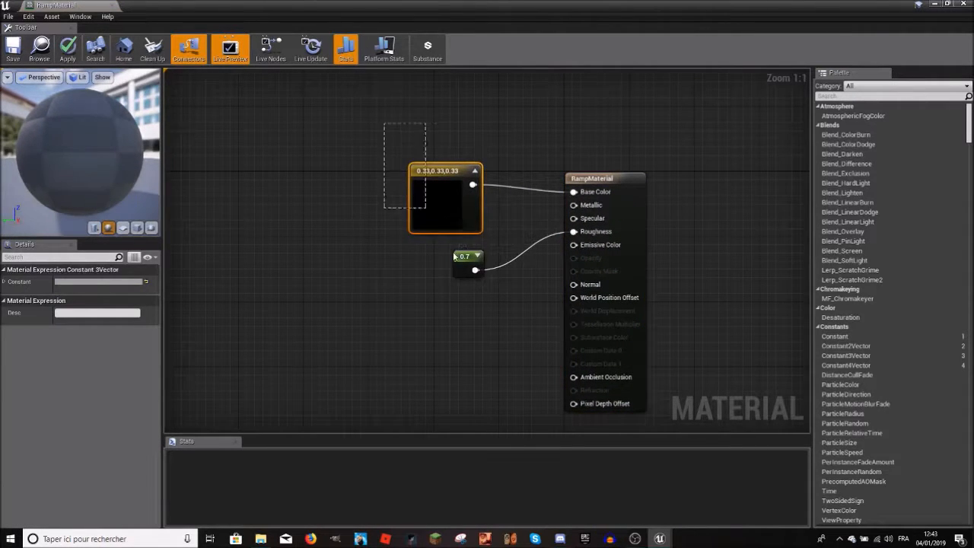
pyautogui.click(348, 221)
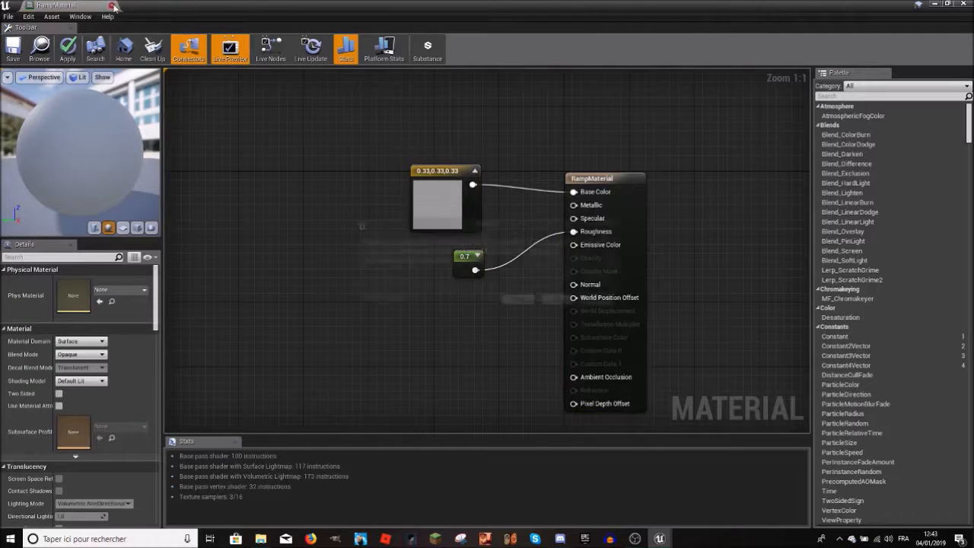
pyautogui.click(112, 5)
pyautogui.click(533, 304)
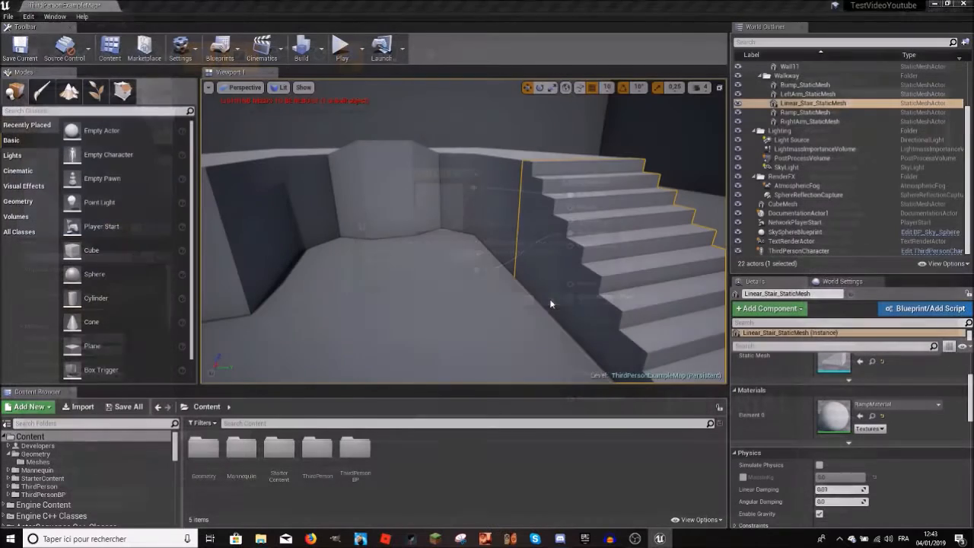
# Step: Assign the PersonaSky material to Element 0 of the staircase
pyautogui.click(898, 404)
pyautogui.scroll(4, 886, 357)
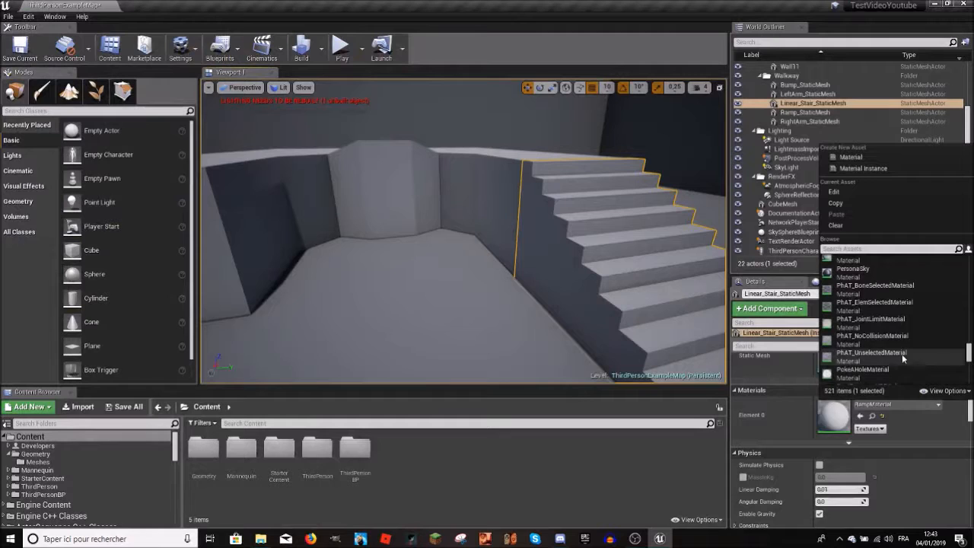
pyautogui.click(853, 323)
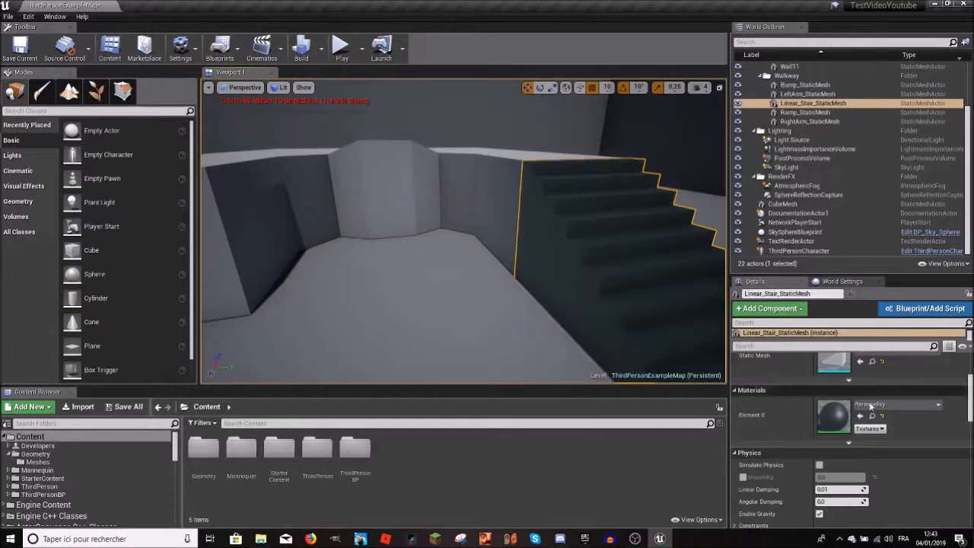
# Step: Examine the node graph of the PersonaSky material, close it and view the recoloured staircase in the level
pyautogui.click(898, 404)
pyautogui.click(845, 193)
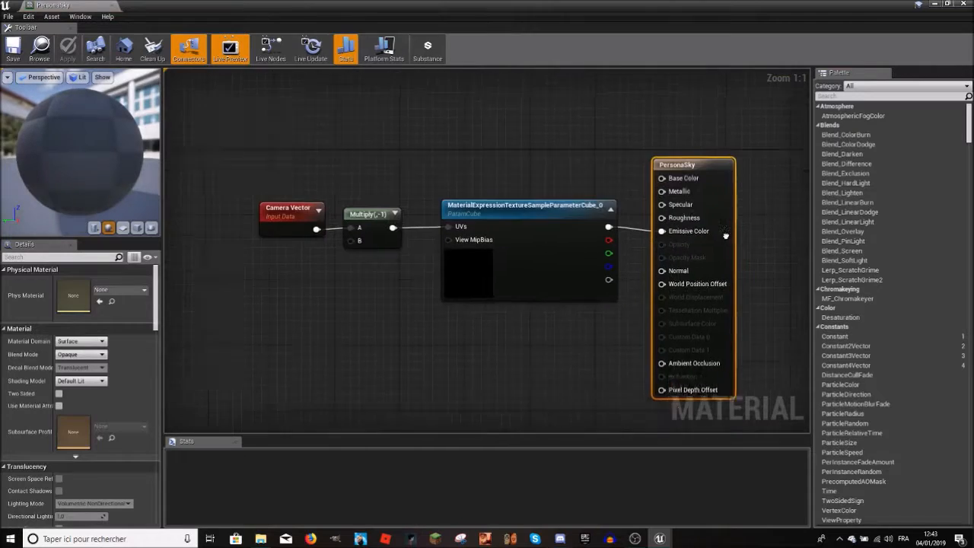
pyautogui.click(111, 7)
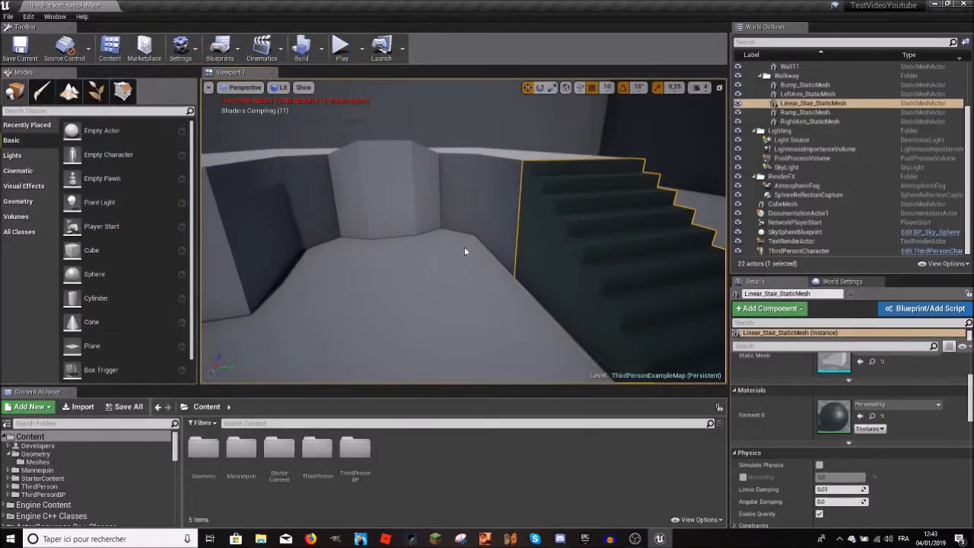
pyautogui.moveTo(464, 231); pyautogui.dragTo(533, 236, button='right')
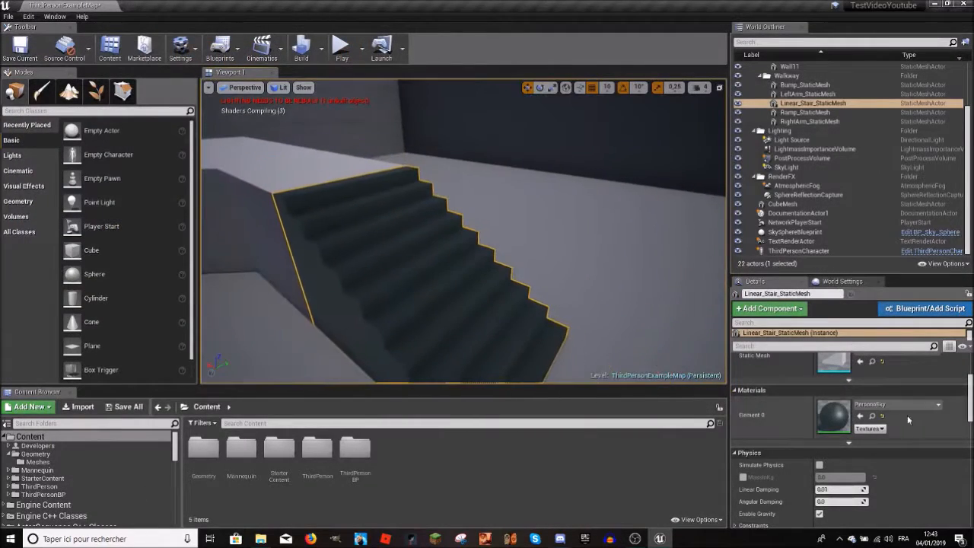
# Step: Select the CubeMesh and examine it and the surrounding walkway from several angles
pyautogui.moveTo(650, 333); pyautogui.dragTo(487, 334, button='right')
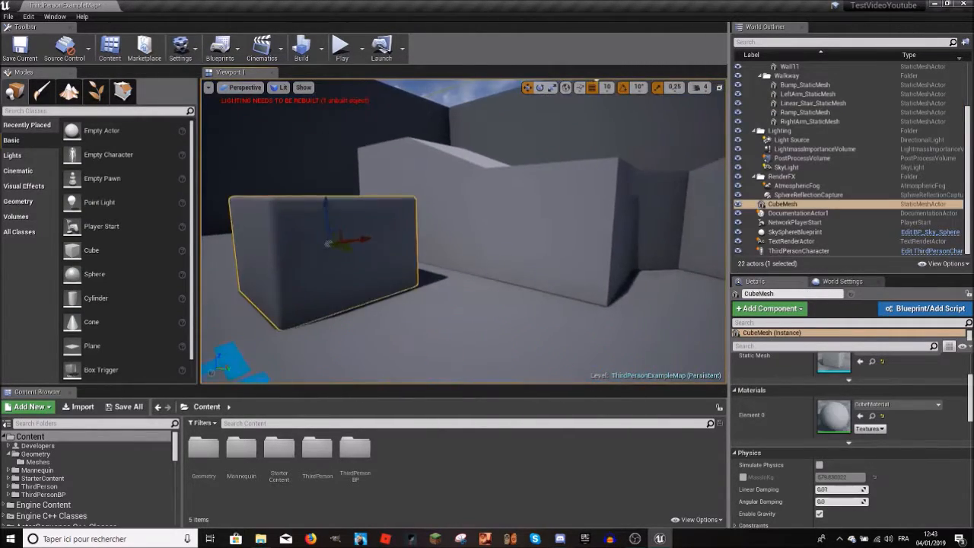
pyautogui.moveTo(487, 333); pyautogui.dragTo(608, 354, button='right')
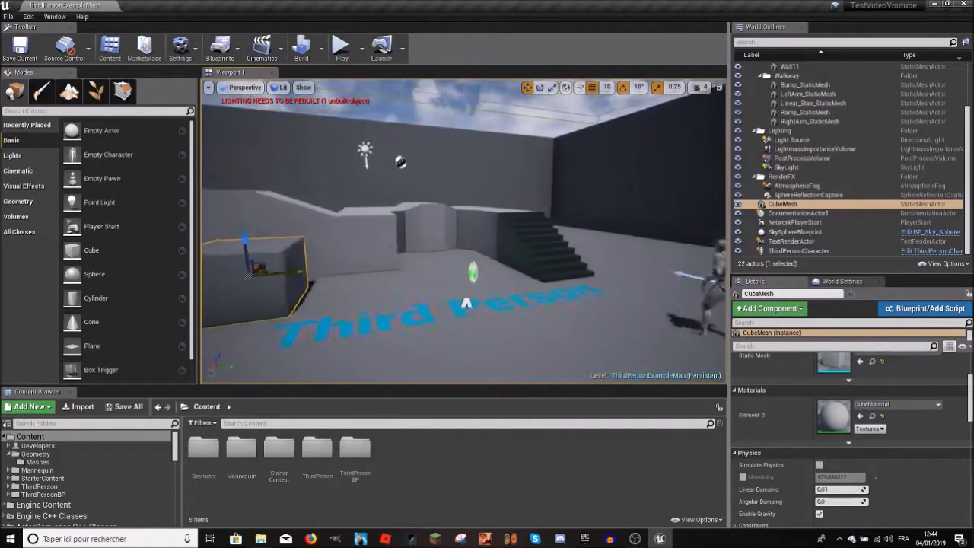
pyautogui.moveTo(463, 232); pyautogui.dragTo(365, 278, button='right')
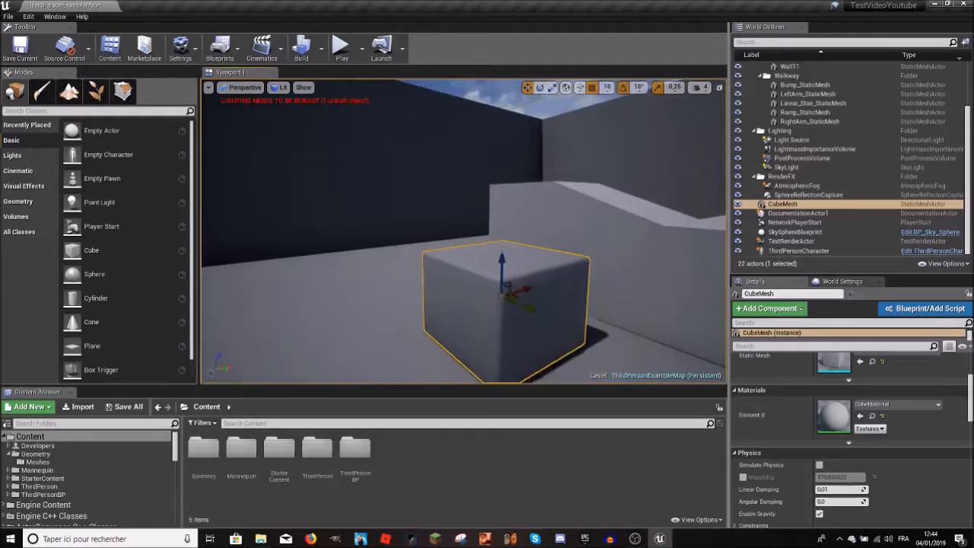
pyautogui.moveTo(462, 231); pyautogui.dragTo(556, 183, button='right')
pyautogui.moveTo(463, 231); pyautogui.dragTo(555, 270, button='right')
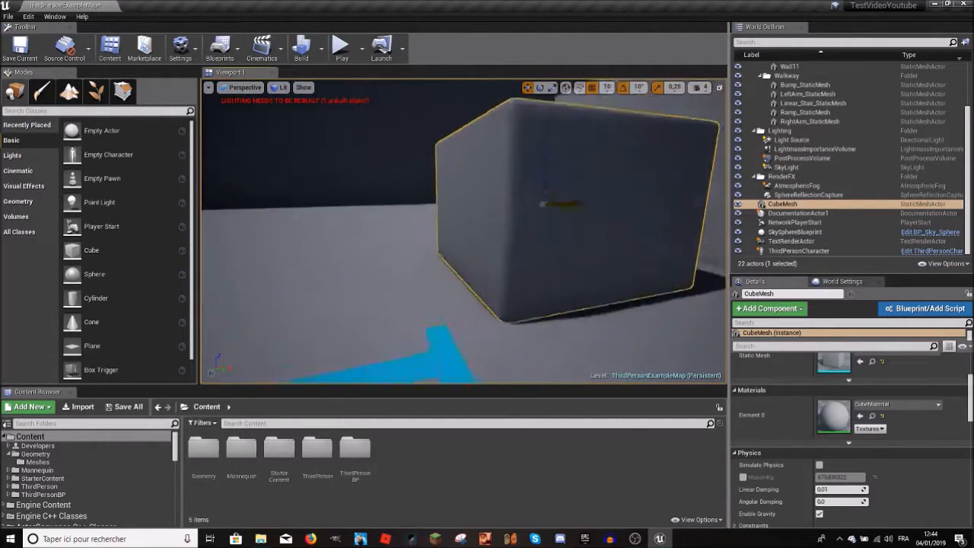
pyautogui.moveTo(463, 232); pyautogui.dragTo(590, 238, button='right')
pyautogui.moveTo(463, 232); pyautogui.dragTo(667, 92, button='right')
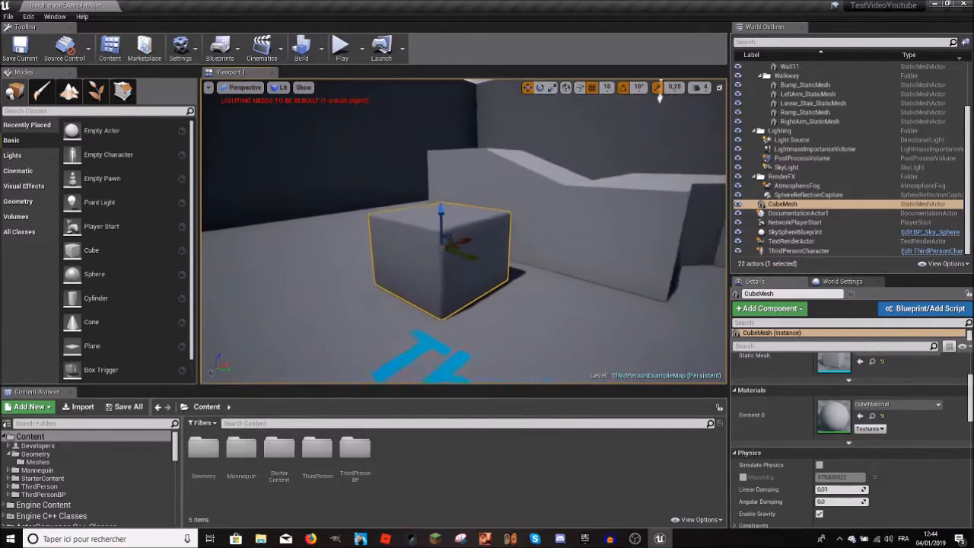
pyautogui.moveTo(463, 231); pyautogui.dragTo(487, 251, button='right')
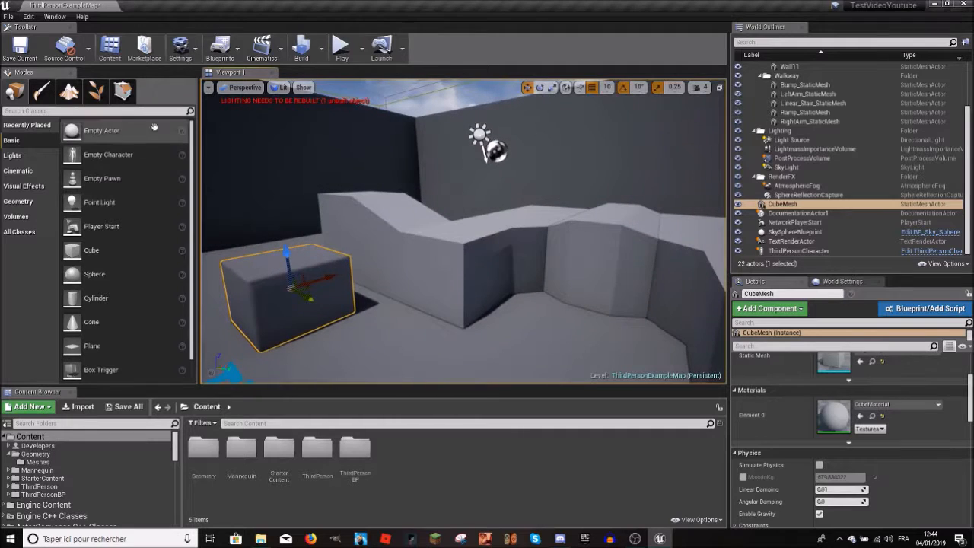
# Step: Check the Geometry Editing mode, return to Place mode to list the Geometry brushes, and frame the CubeMesh
pyautogui.click(124, 91)
pyautogui.click(16, 92)
pyautogui.click(310, 278)
pyautogui.moveTo(310, 277)
pyautogui.mouseDown(button='right')
pyautogui.moveTo(395, 293)
pyautogui.moveTo(300, 280)
pyautogui.mouseUp(button='right')
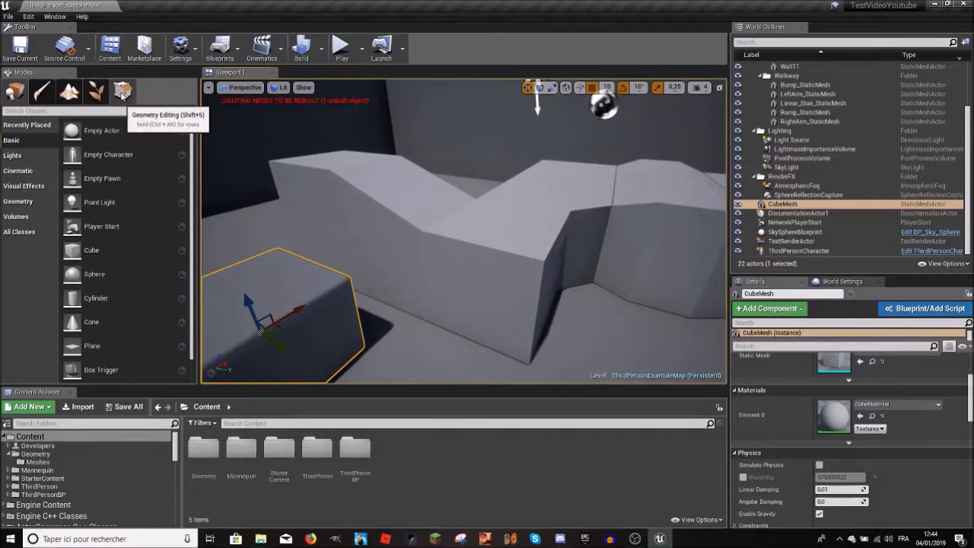
pyautogui.click(122, 91)
pyautogui.click(14, 92)
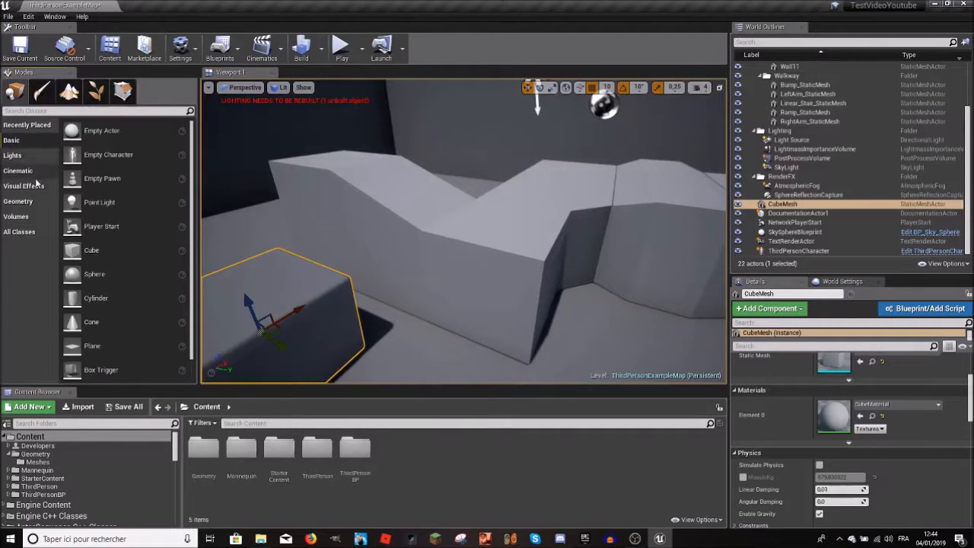
pyautogui.click(34, 203)
pyautogui.press('f')
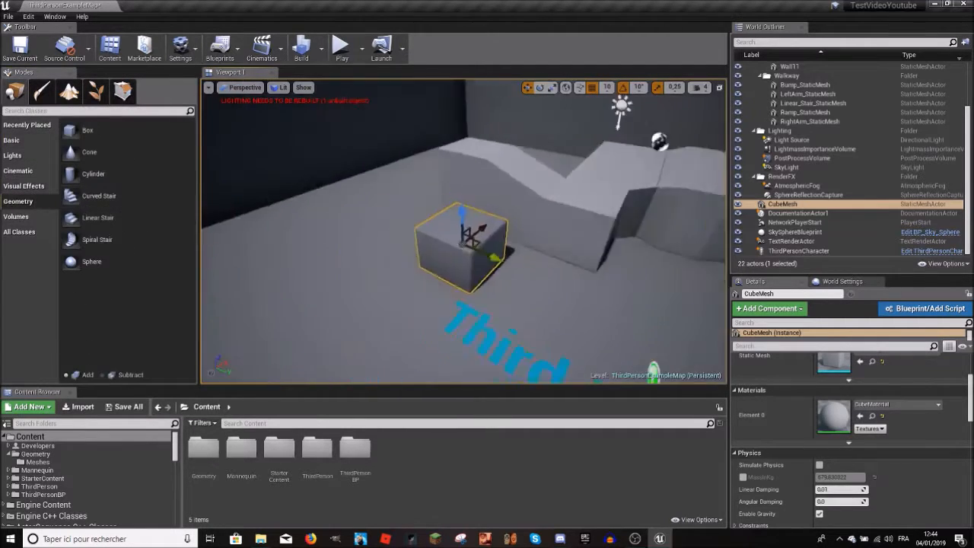
# Step: Deselect the cube, examine the level around the Third Person text and walkway, and select the CubeMesh again
pyautogui.press('Escape')
pyautogui.press('w')
pyautogui.moveTo(480, 187); pyautogui.dragTo(511, 210, button='right')
pyautogui.press('w')
pyautogui.press('s')
pyautogui.press('w')
pyautogui.press('s')
pyautogui.press('w')
pyautogui.press('w')
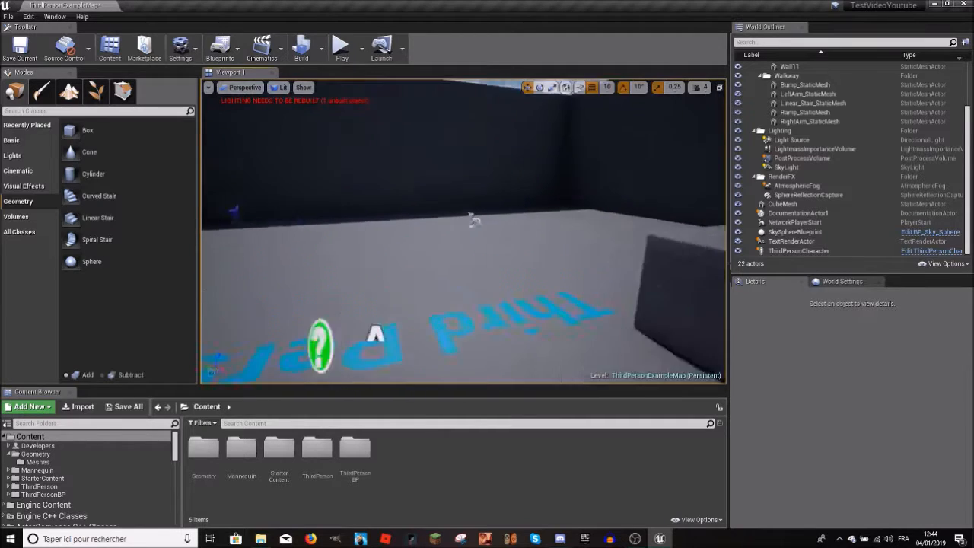
pyautogui.moveTo(463, 231); pyautogui.dragTo(632, 231, button='right')
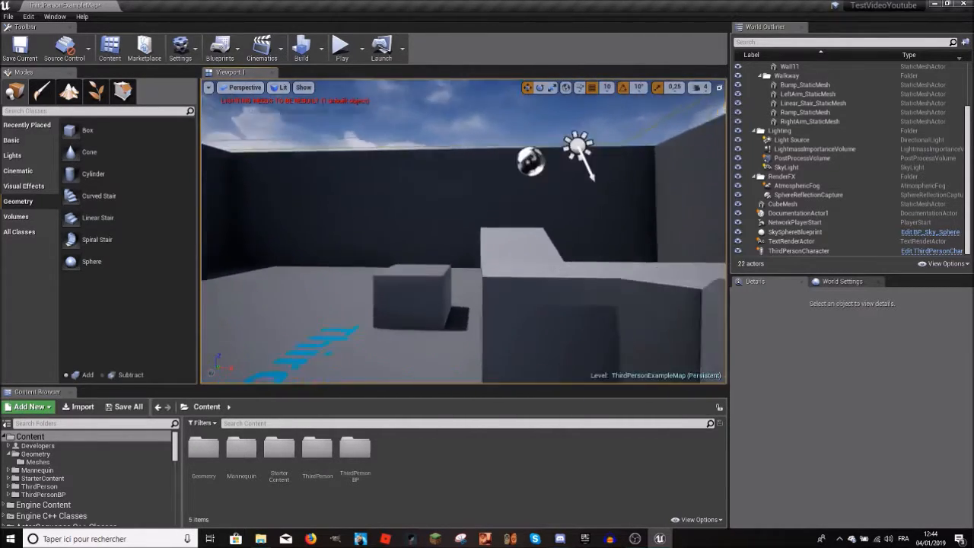
pyautogui.moveTo(463, 231); pyautogui.dragTo(457, 305, button='right')
pyautogui.moveTo(463, 231); pyautogui.dragTo(632, 255, button='right')
pyautogui.moveTo(463, 232)
pyautogui.mouseDown(button='right')
pyautogui.moveTo(463, 194)
pyautogui.moveTo(395, 262)
pyautogui.mouseUp(button='right')
pyautogui.moveTo(463, 231); pyautogui.dragTo(456, 217, button='right')
pyautogui.click(456, 255)
pyautogui.moveTo(457, 255); pyautogui.dragTo(461, 179, button='right')
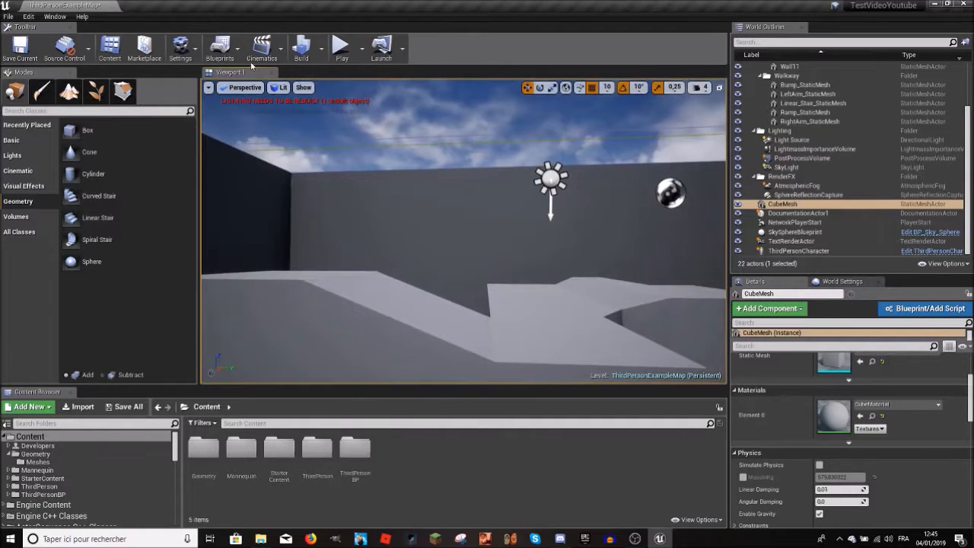
# Step: Select the ThirdPersonCharacter in the level and frame it
pyautogui.moveTo(388, 103)
pyautogui.mouseDown(button='right')
pyautogui.moveTo(385, 141)
pyautogui.moveTo(457, 179)
pyautogui.moveTo(578, 182)
pyautogui.mouseUp(button='right')
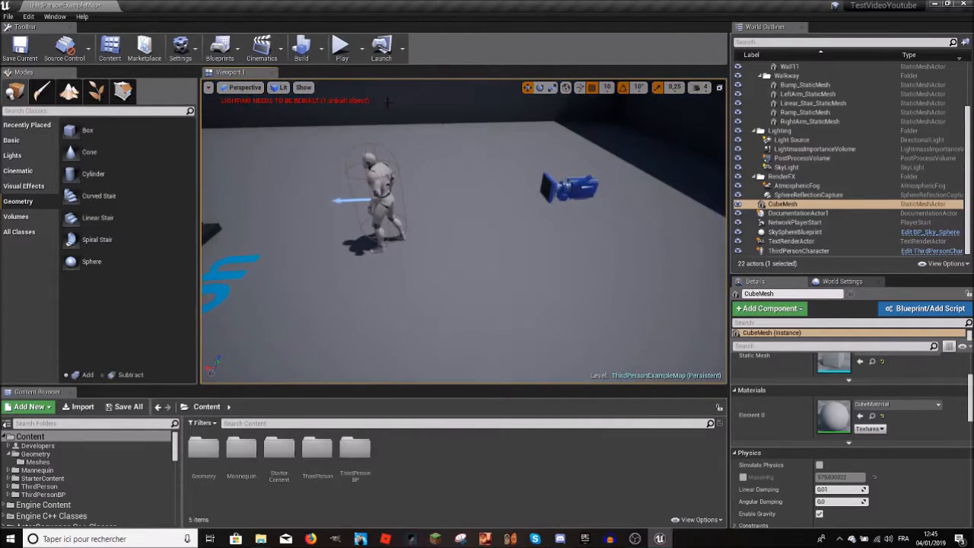
pyautogui.click(381, 186)
pyautogui.moveTo(382, 187); pyautogui.dragTo(255, 144, button='right')
pyautogui.press('f')
# Step: Place an Empty Actor from the Basic classes near the ThirdPersonCharacter and delete it
pyautogui.click(30, 140)
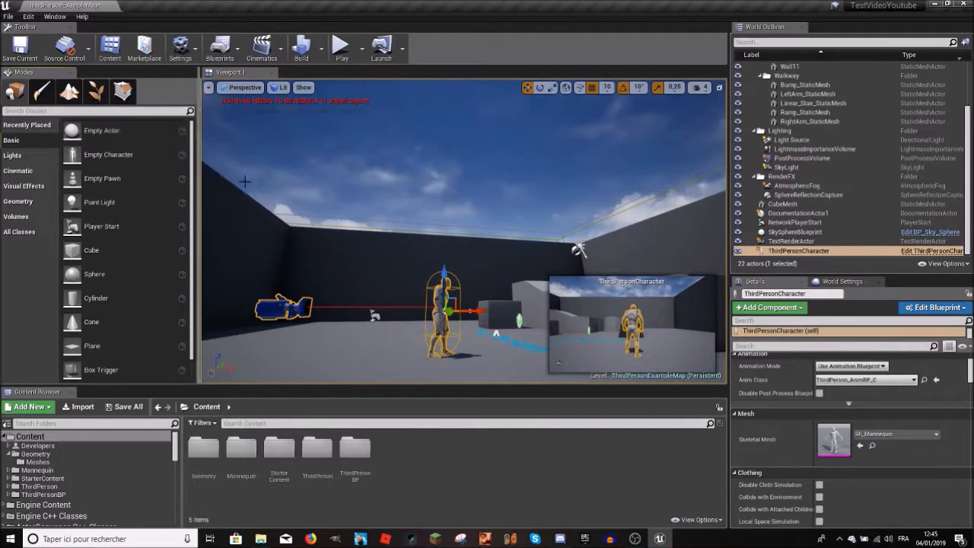
pyautogui.moveTo(145, 142); pyautogui.dragTo(390, 346)
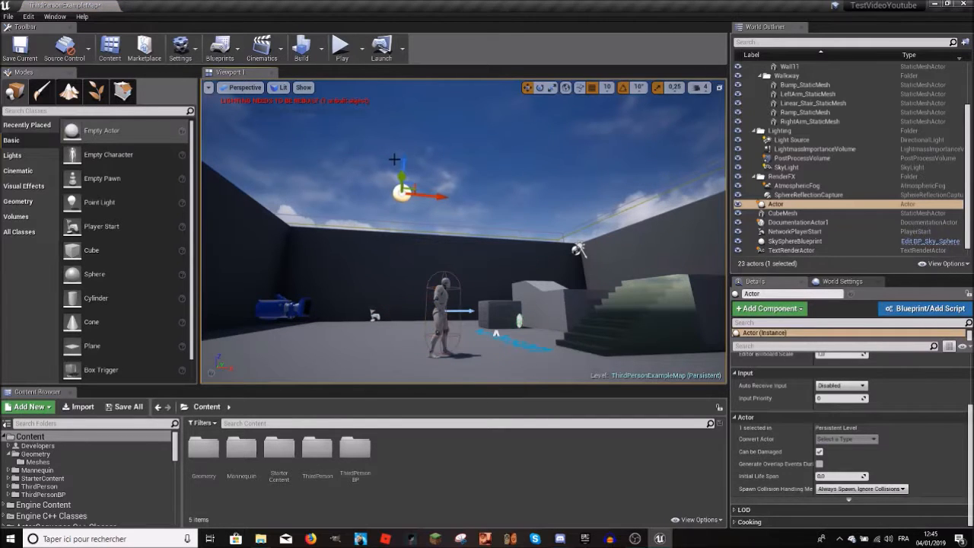
pyautogui.press('Delete')
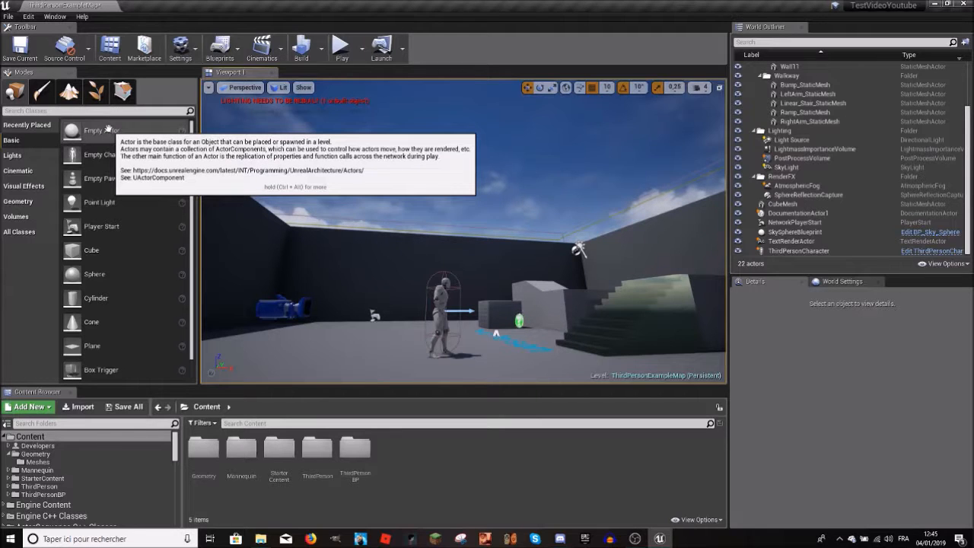
pyautogui.press('w')
pyautogui.moveTo(381, 228); pyautogui.dragTo(483, 278, button='right')
pyautogui.press('w')
pyautogui.press('s')
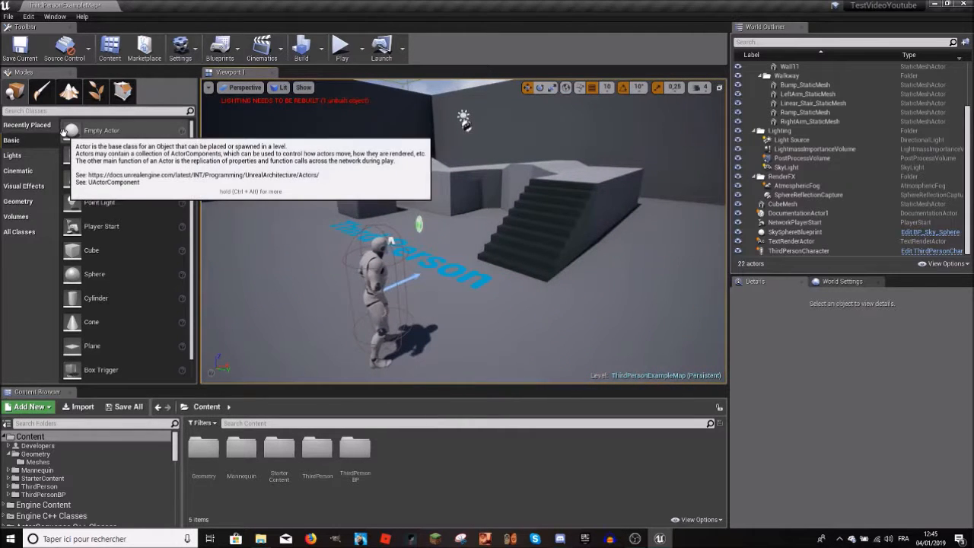
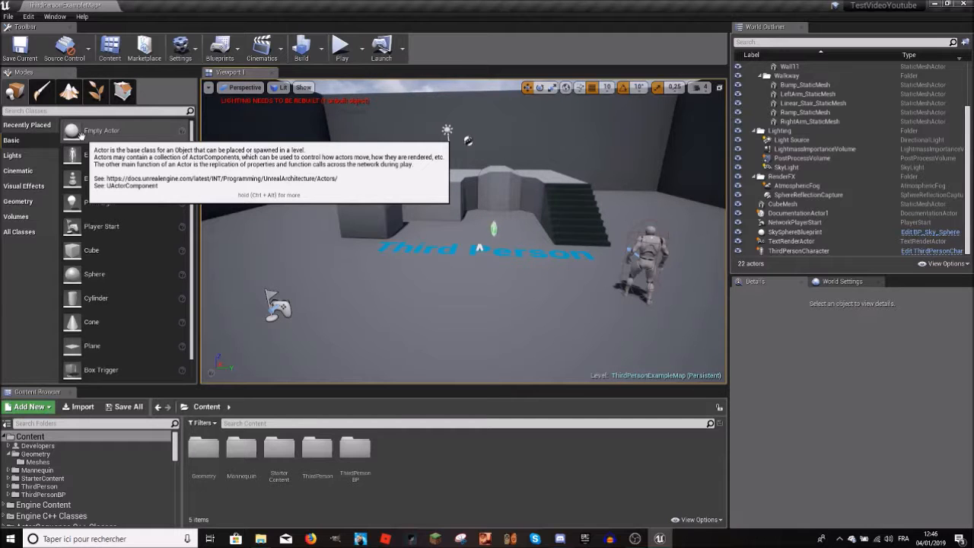
# Step: Select the Linear_Stair_StaticMesh staircase in the level and change its Element 0 material to Opaque
pyautogui.moveTo(342, 220); pyautogui.dragTo(426, 209, button='right')
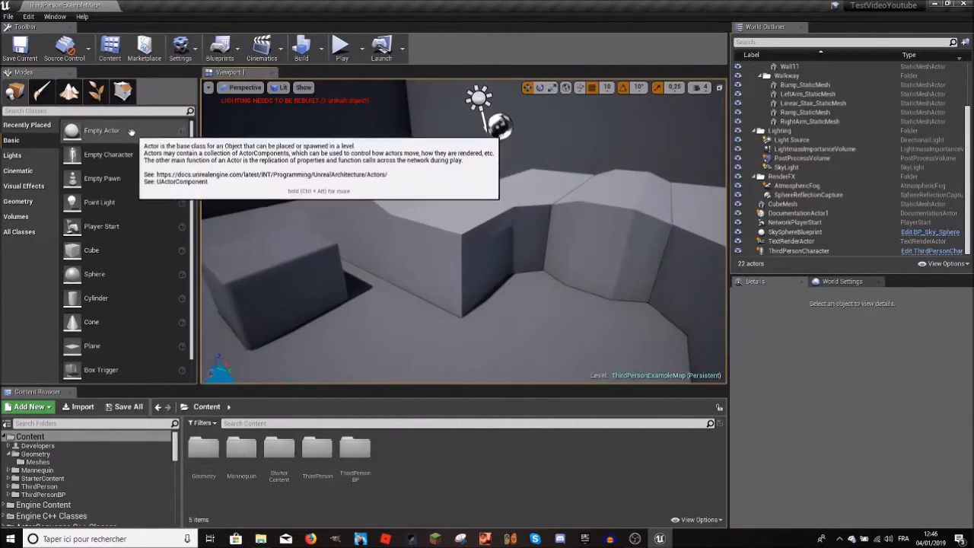
pyautogui.moveTo(325, 186); pyautogui.dragTo(456, 186, button='right')
pyautogui.click(547, 190)
pyautogui.moveTo(547, 190); pyautogui.dragTo(487, 190, button='right')
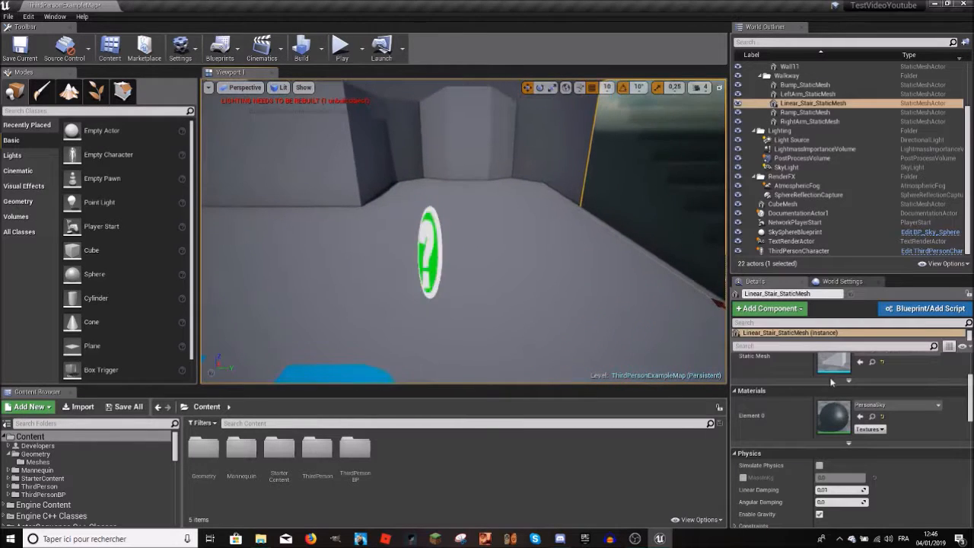
pyautogui.click(867, 406)
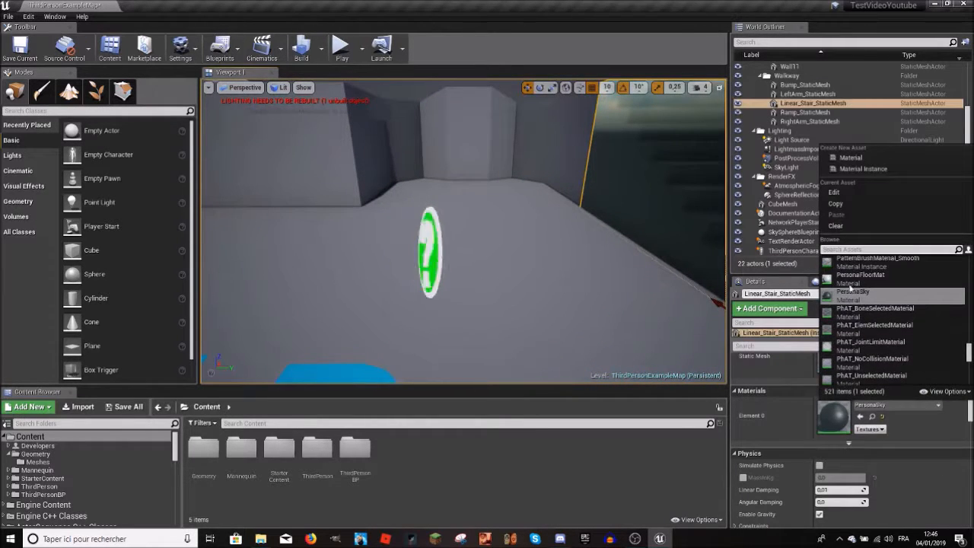
pyautogui.scroll(-3, 850, 283)
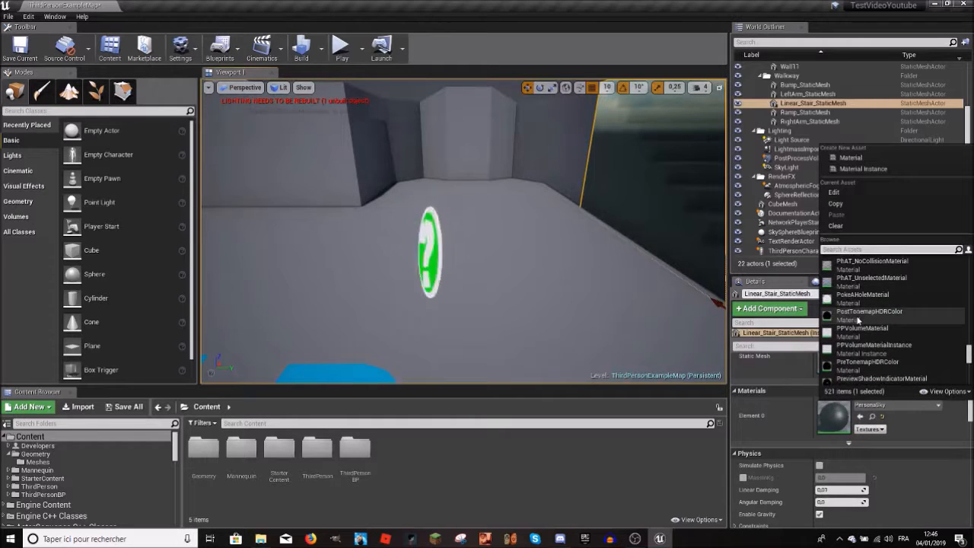
pyautogui.scroll(3, 853, 305)
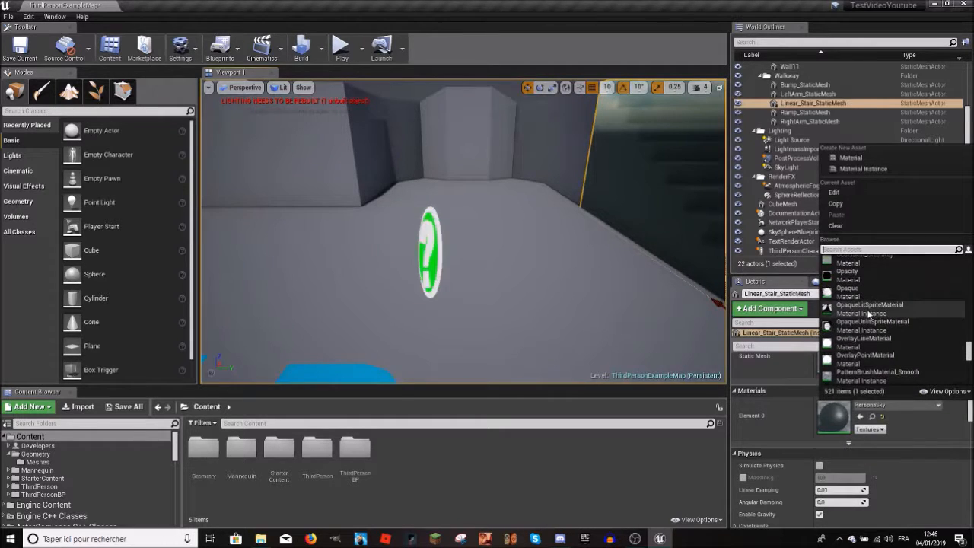
pyautogui.click(854, 298)
# Step: Select DocumentationActor1, the green question mark, and examine the level around it from several angles
pyautogui.moveTo(609, 251); pyautogui.dragTo(665, 304, button='right')
pyautogui.moveTo(498, 267); pyautogui.dragTo(533, 266, button='right')
pyautogui.moveTo(455, 326); pyautogui.dragTo(381, 295, button='right')
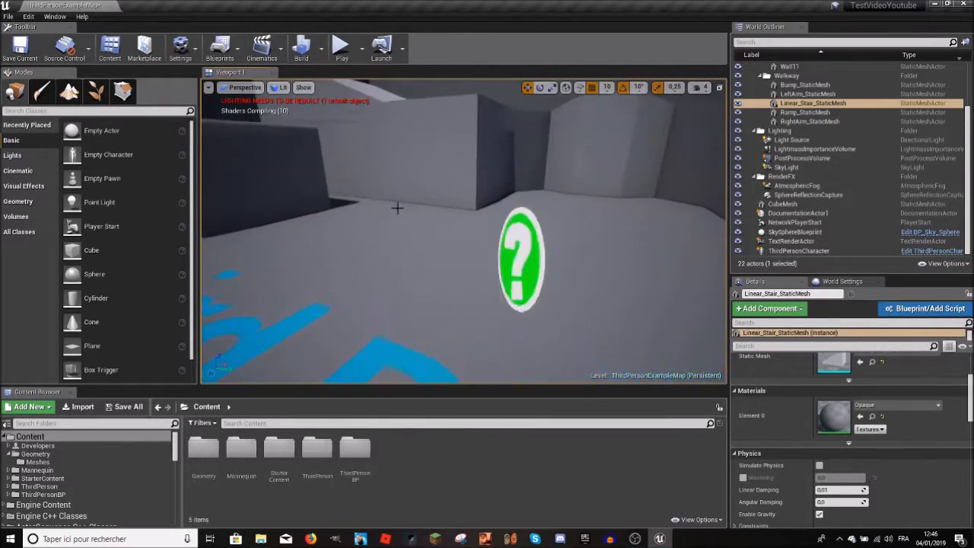
pyautogui.click(523, 261)
pyautogui.moveTo(523, 261)
pyautogui.mouseDown(button='right')
pyautogui.moveTo(505, 209)
pyautogui.moveTo(525, 274)
pyautogui.moveTo(503, 194)
pyautogui.moveTo(483, 163)
pyautogui.moveTo(449, 266)
pyautogui.mouseUp(button='right')
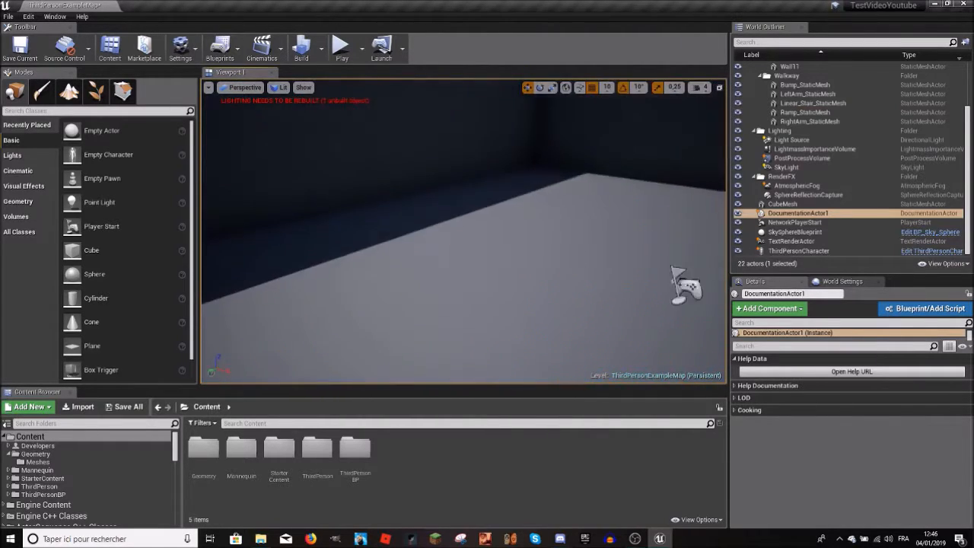
pyautogui.moveTo(457, 243); pyautogui.dragTo(639, 232, button='right')
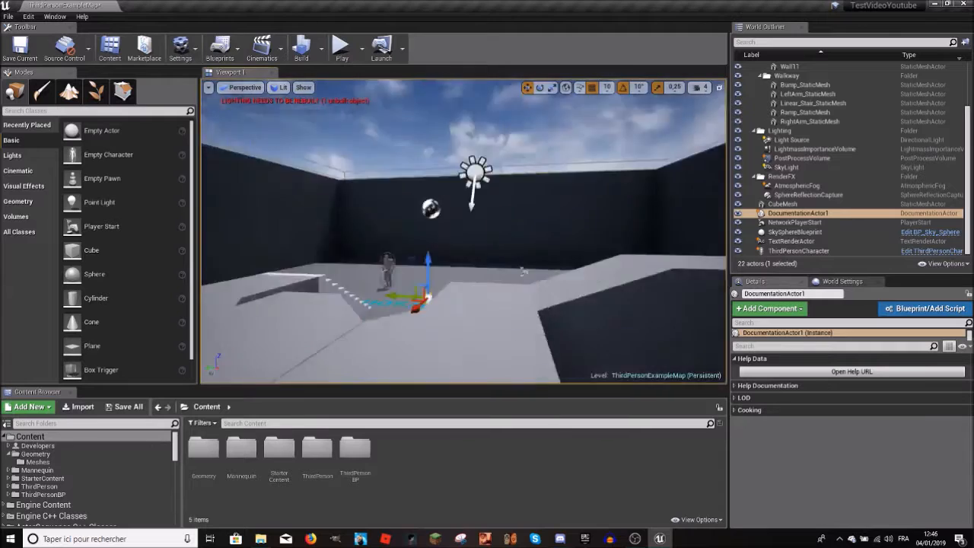
pyautogui.moveTo(464, 232); pyautogui.dragTo(532, 259, button='right')
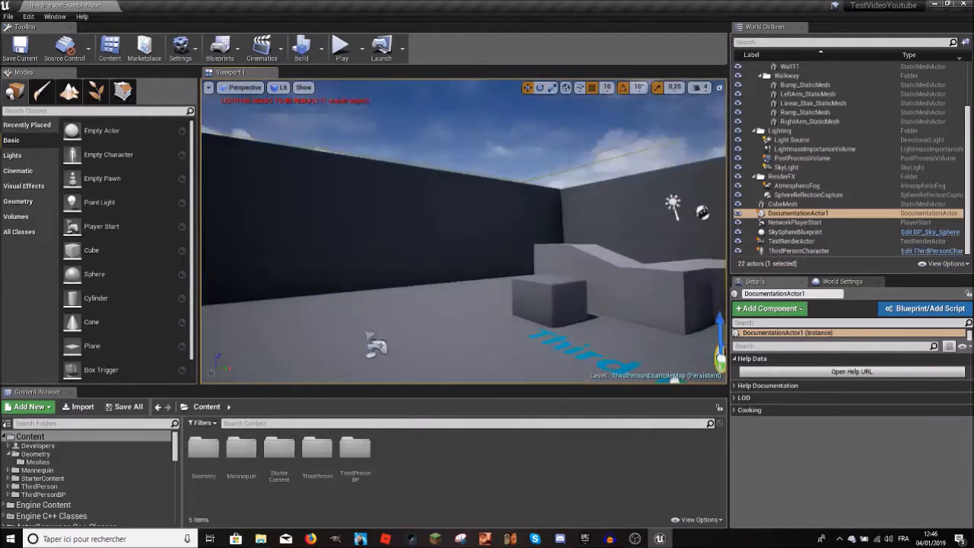
pyautogui.moveTo(464, 232); pyautogui.dragTo(692, 232, button='right')
pyautogui.moveTo(464, 232); pyautogui.dragTo(601, 234, button='right')
pyautogui.moveTo(285, 98); pyautogui.dragTo(303, 122, button='right')
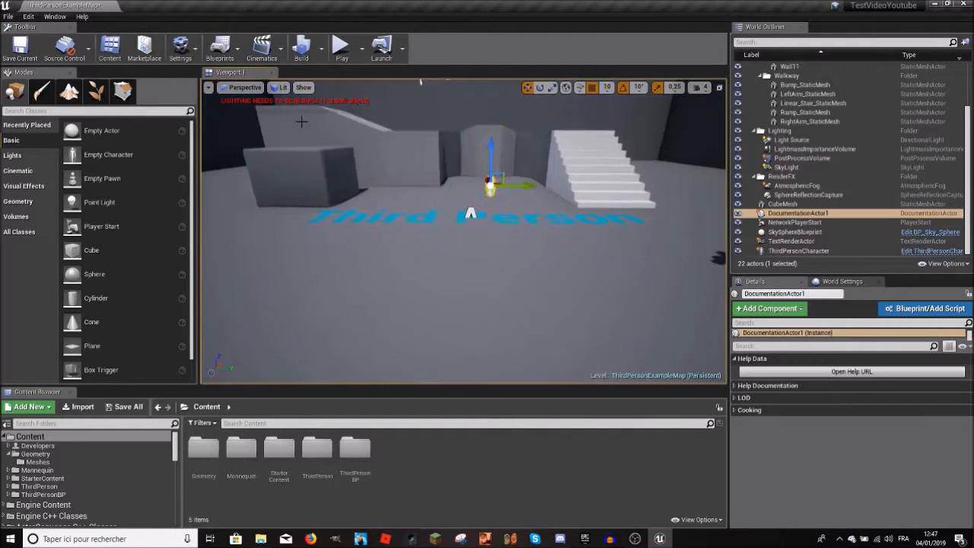
# Step: Check the available Blueprint commands, select the staircase and start converting it into a Blueprint class
pyautogui.click(238, 50)
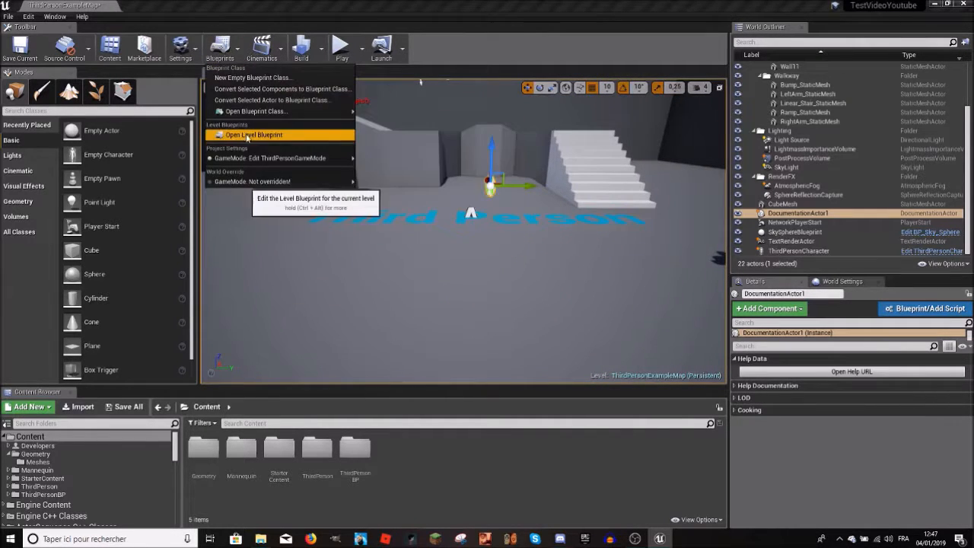
pyautogui.moveTo(510, 244)
pyautogui.mouseDown(button='right')
pyautogui.moveTo(514, 236)
pyautogui.moveTo(533, 242)
pyautogui.moveTo(510, 245)
pyautogui.moveTo(534, 248)
pyautogui.moveTo(489, 245)
pyautogui.moveTo(502, 242)
pyautogui.mouseUp(button='right')
pyautogui.click(510, 244)
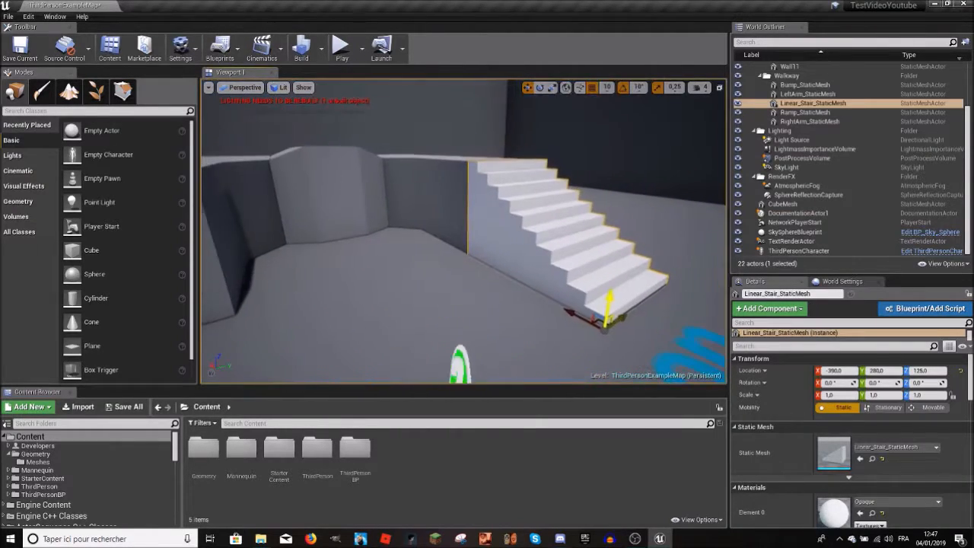
pyautogui.click(913, 309)
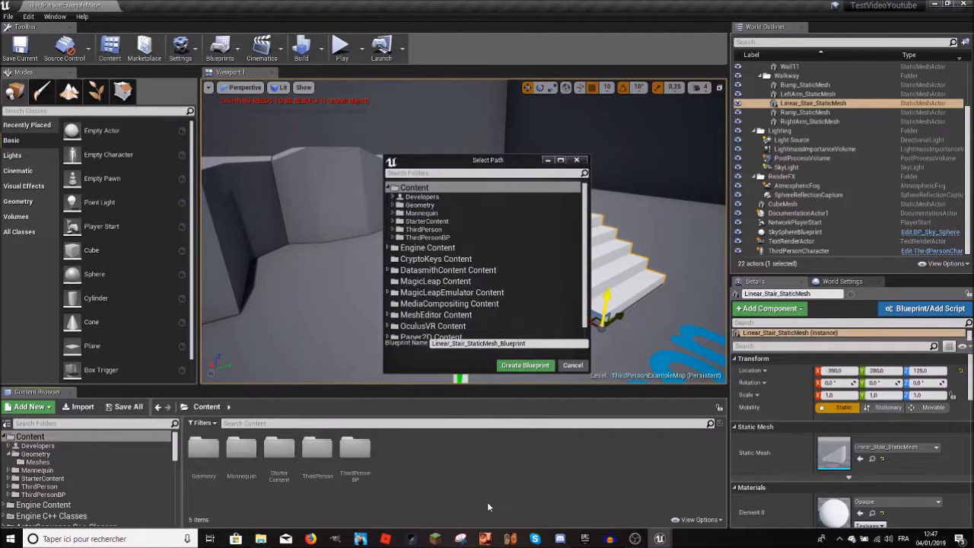
# Step: Create a folder named Blueprint in the project's Content folder and open it
pyautogui.rightClick(455, 470)
pyautogui.click(485, 162)
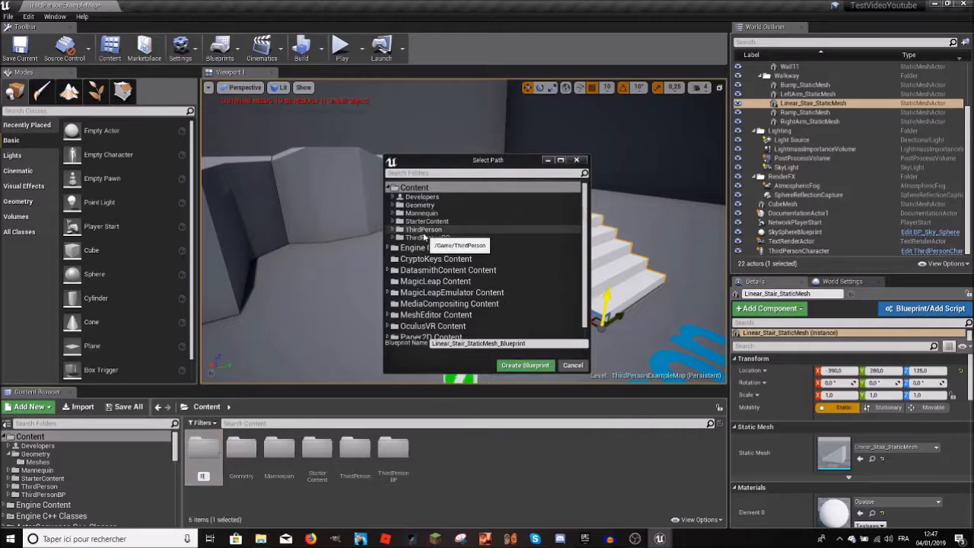
pyautogui.write('Blueprint')
pyautogui.press('Return')
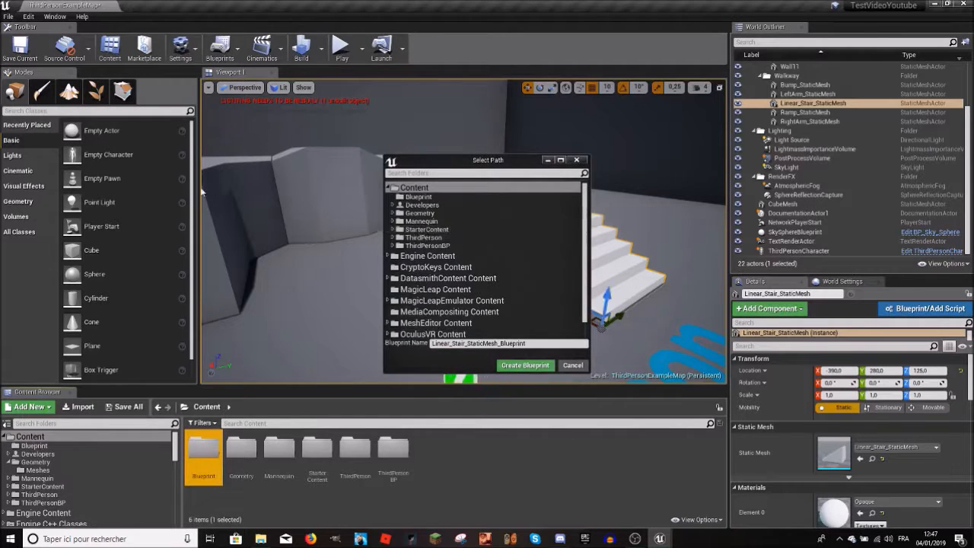
pyautogui.doubleClick(200, 476)
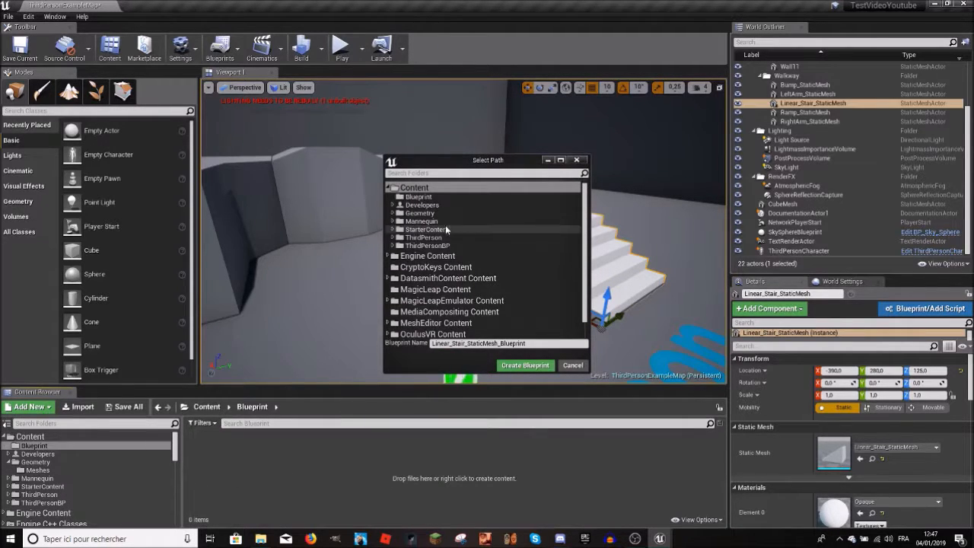
# Step: Choose the Blueprint folder as the path, name the asset Stair_Blueprint and create the Blueprint
pyautogui.scroll(-2, 446, 229)
pyautogui.scroll(2, 437, 212)
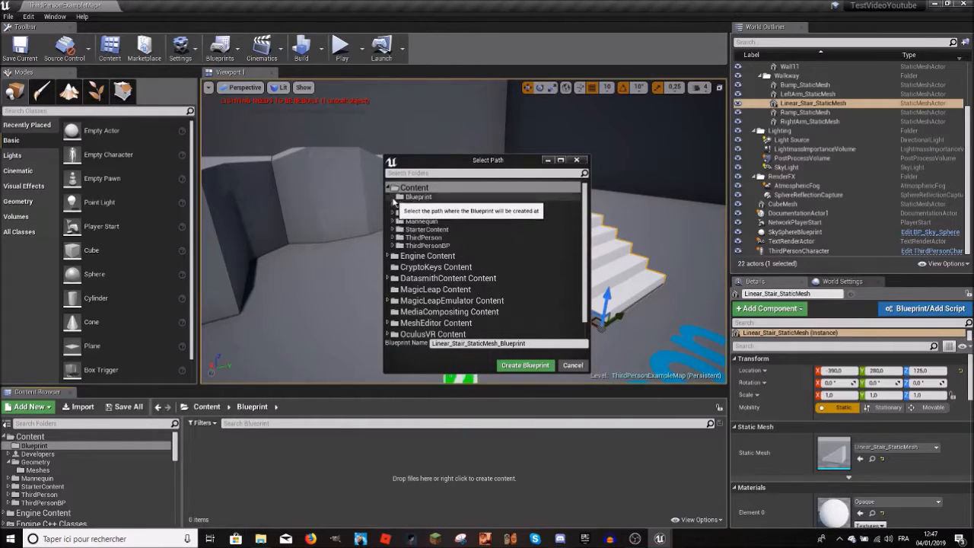
pyautogui.click(417, 197)
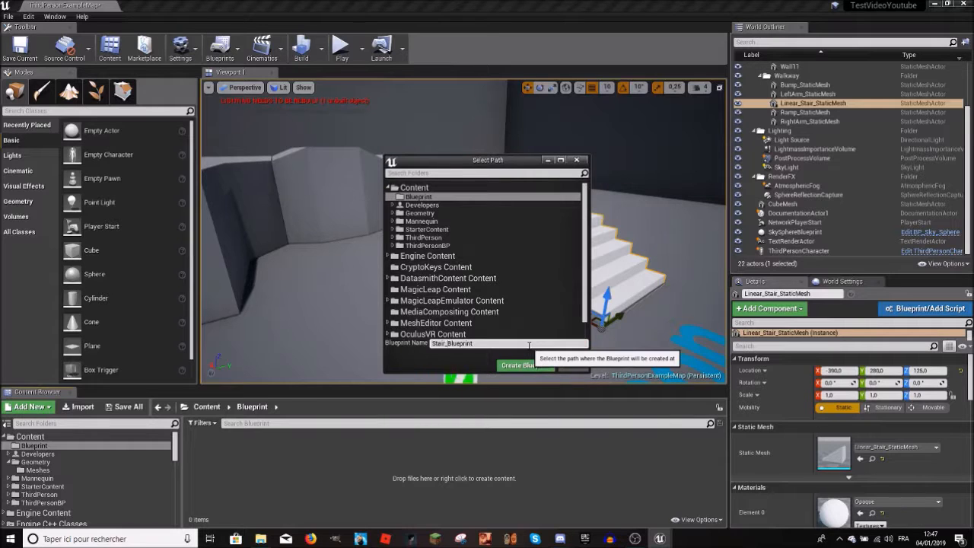
pyautogui.click(512, 368)
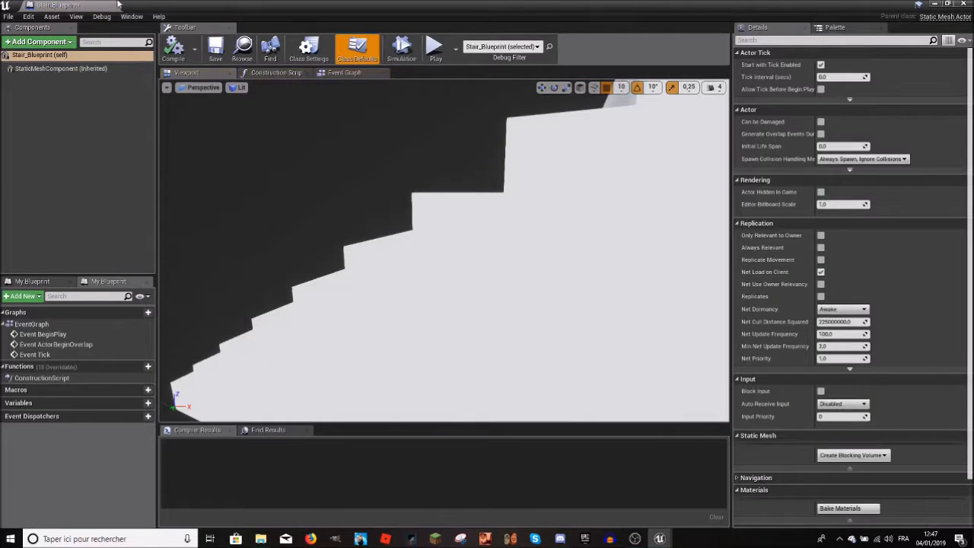
# Step: Dock the Stair_Blueprint editor beside the level editor, then return to the level to view the converted stairs
pyautogui.moveTo(116, 5); pyautogui.dragTo(150, 4)
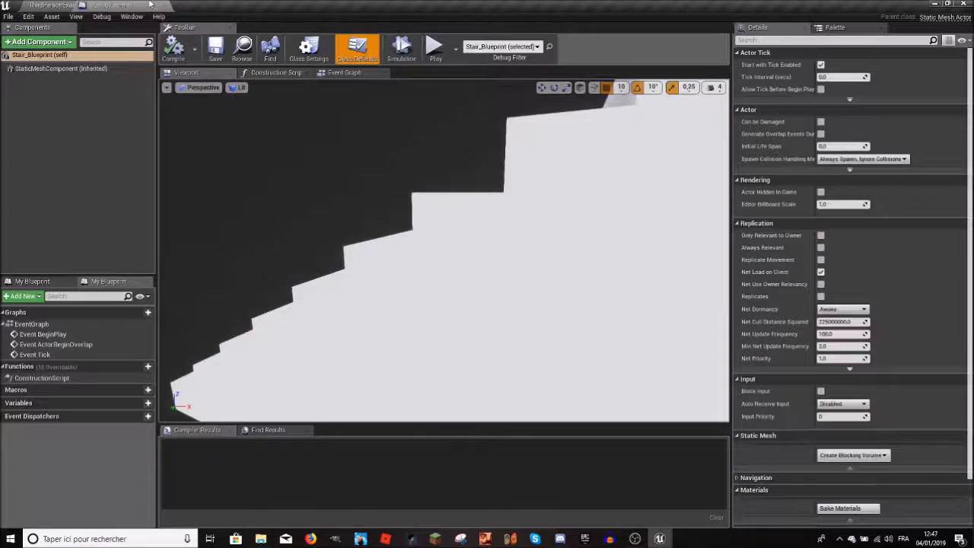
pyautogui.moveTo(445, 251); pyautogui.dragTo(415, 267, button='right')
pyautogui.click(61, 5)
pyautogui.moveTo(610, 237); pyautogui.dragTo(648, 236, button='right')
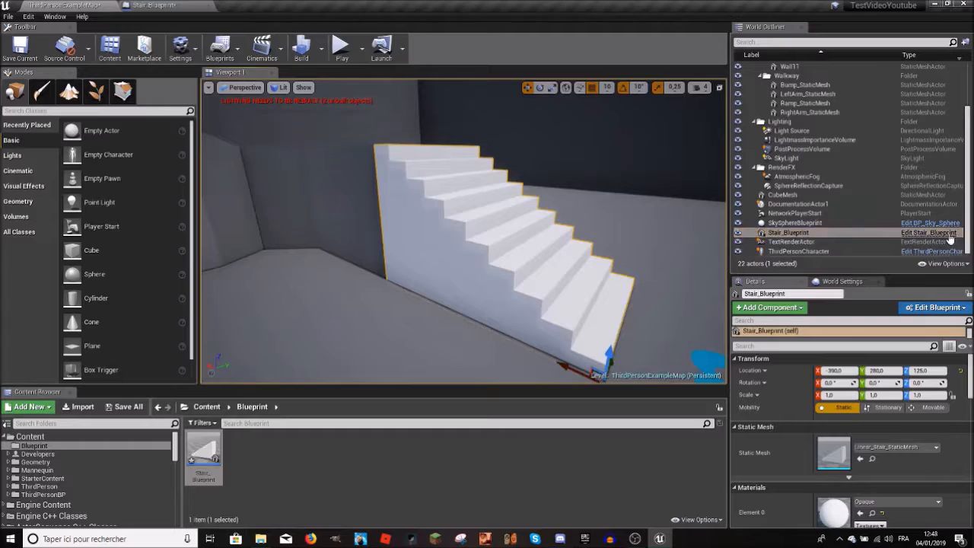
# Step: Frame the Stair_Blueprint actor in the level, then return to its Blueprint editor and inspect the stairs preview
pyautogui.doubleClick(788, 233)
pyautogui.moveTo(464, 232)
pyautogui.mouseDown(button='right')
pyautogui.moveTo(392, 240)
pyautogui.moveTo(426, 247)
pyautogui.moveTo(396, 228)
pyautogui.moveTo(442, 221)
pyautogui.moveTo(480, 228)
pyautogui.moveTo(456, 244)
pyautogui.moveTo(452, 236)
pyautogui.mouseUp(button='right')
pyautogui.click(188, 5)
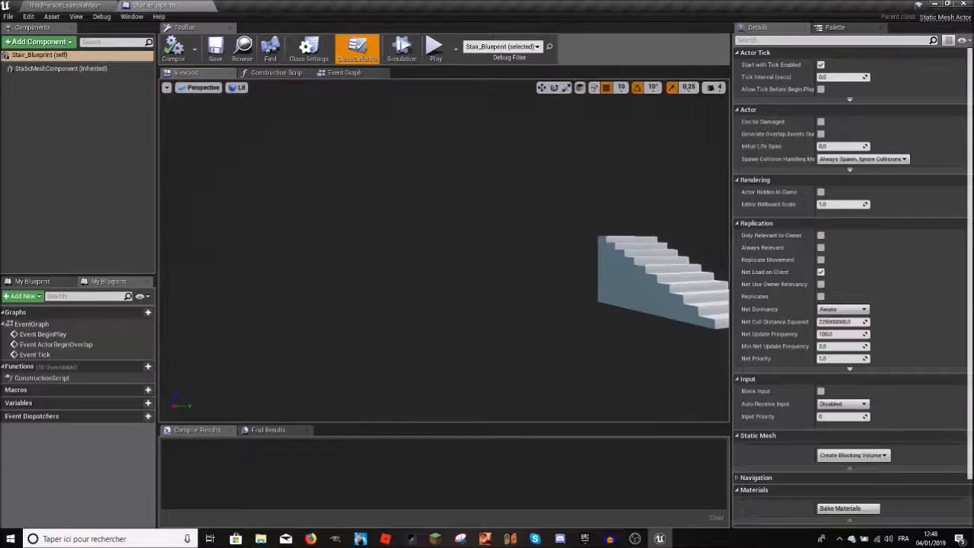
pyautogui.moveTo(536, 188)
pyautogui.mouseDown(button='right')
pyautogui.moveTo(509, 190)
pyautogui.moveTo(536, 187)
pyautogui.mouseUp(button='right')
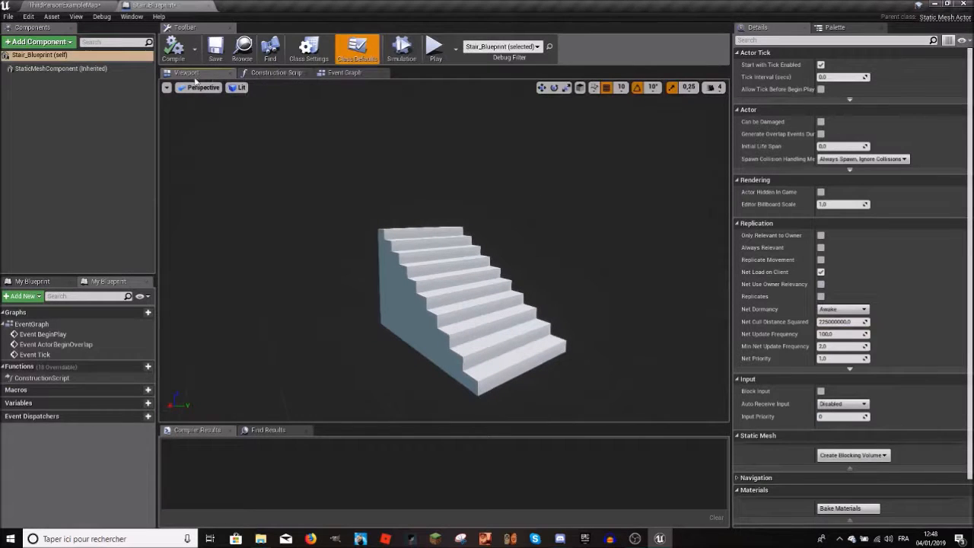
pyautogui.moveTo(335, 198); pyautogui.dragTo(450, 235, button='right')
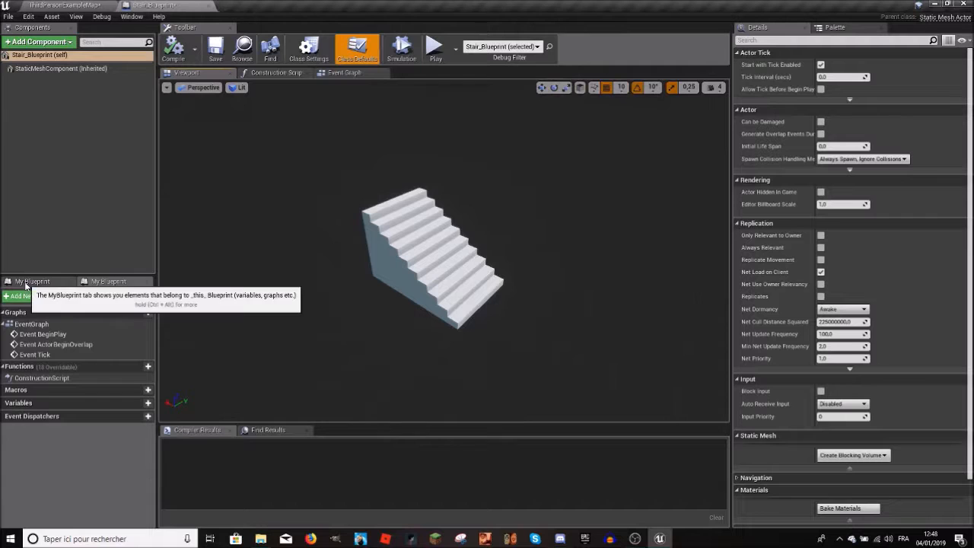
# Step: Close the duplicate My Blueprint view and highlight the Event BeginPlay and Event ActorBeginOverlap entries
pyautogui.click(69, 283)
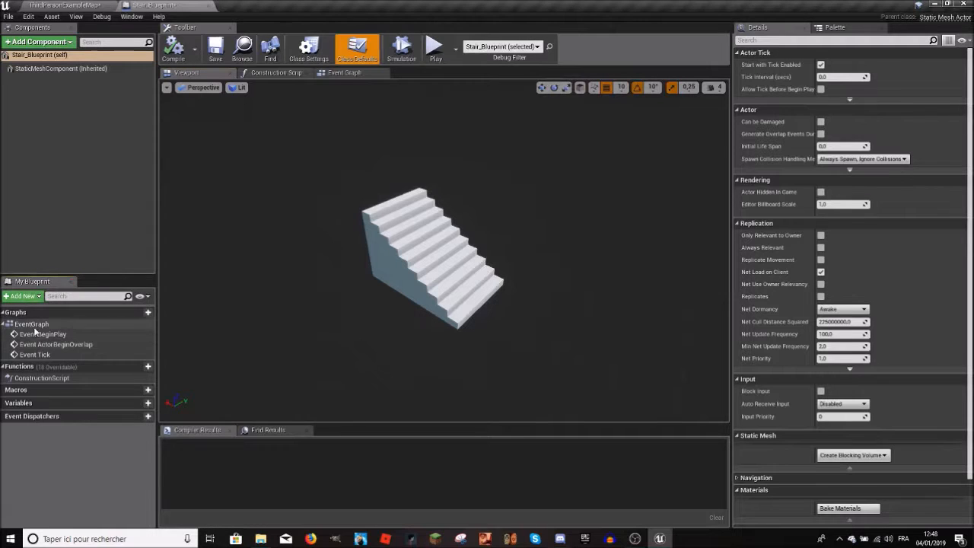
pyautogui.click(37, 336)
pyautogui.click(39, 348)
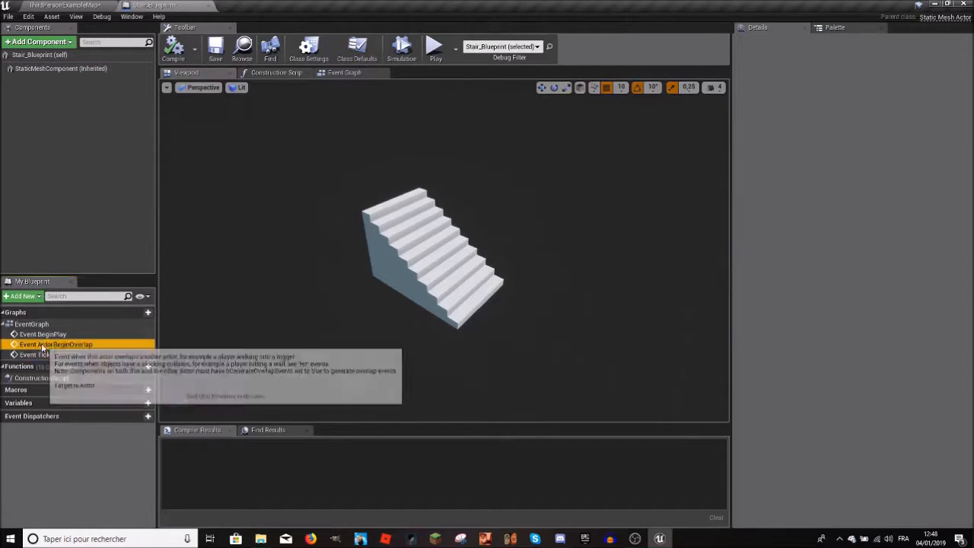
pyautogui.click(44, 335)
# Step: Review the Event Graph and the Construction Script graph, then close the Construction Script graph
pyautogui.click(349, 76)
pyautogui.moveTo(304, 239); pyautogui.dragTo(400, 249, button='right')
pyautogui.moveTo(541, 145); pyautogui.dragTo(335, 362)
pyautogui.click(279, 130)
pyautogui.click(272, 74)
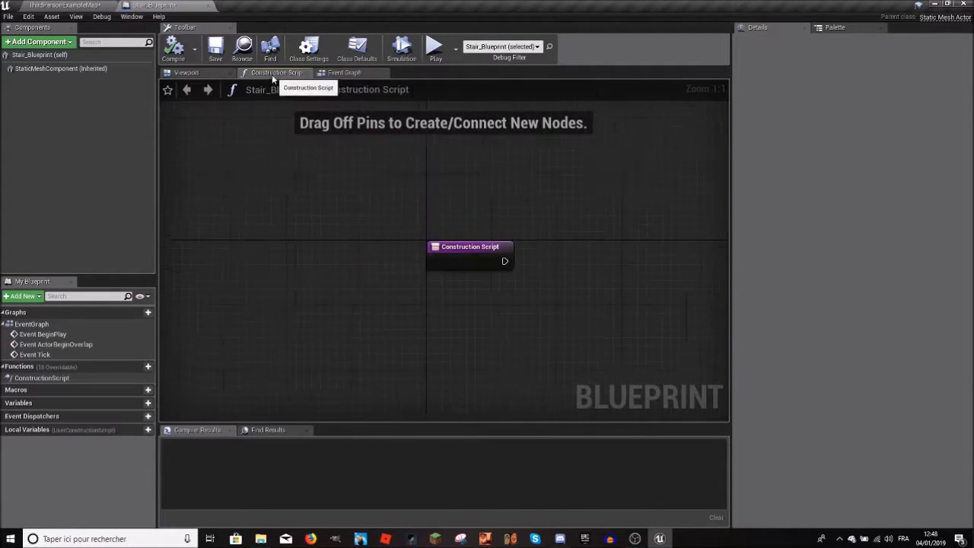
pyautogui.click(352, 73)
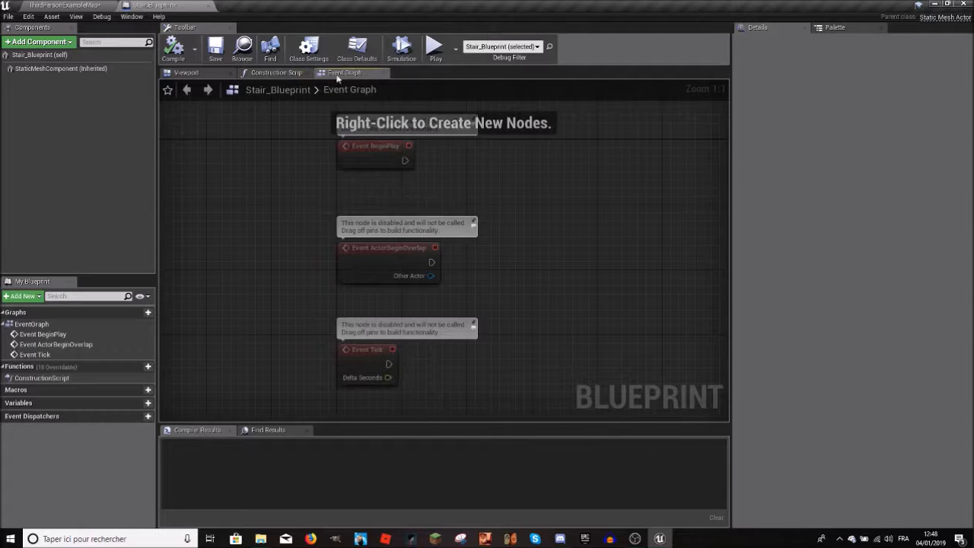
pyautogui.click(309, 74)
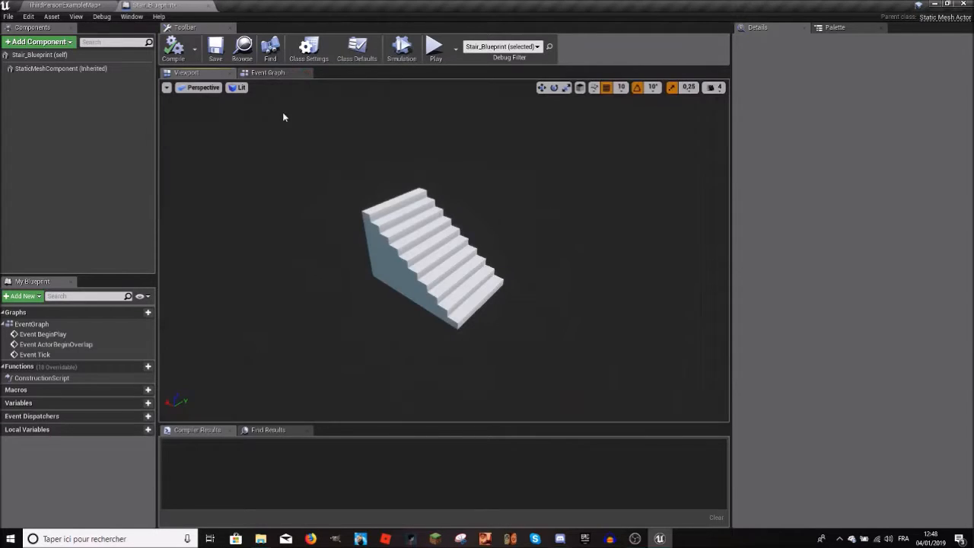
# Step: Return to the Event Graph, look over its event nodes and highlight the ConstructionScript function
pyautogui.click(262, 73)
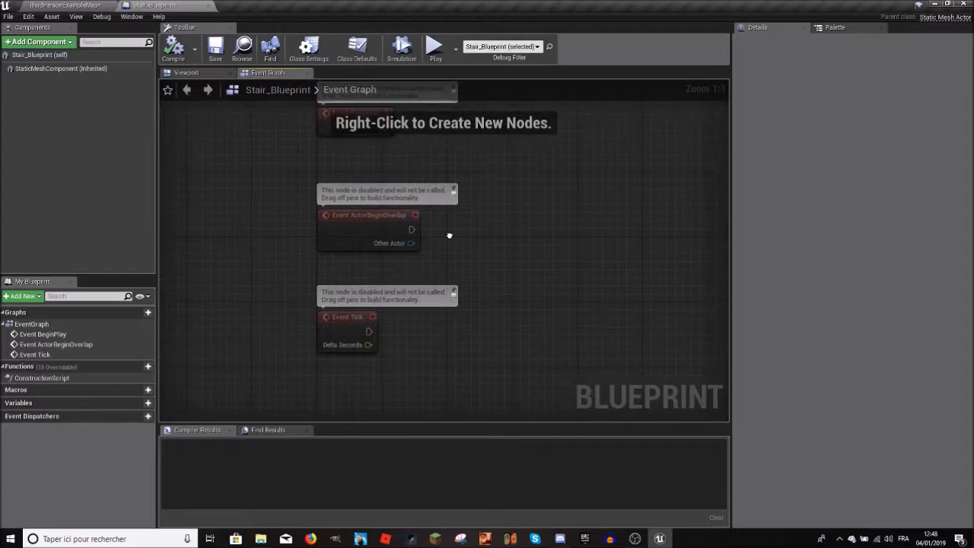
pyautogui.moveTo(83, 375); pyautogui.dragTo(417, 280)
pyautogui.click(46, 378)
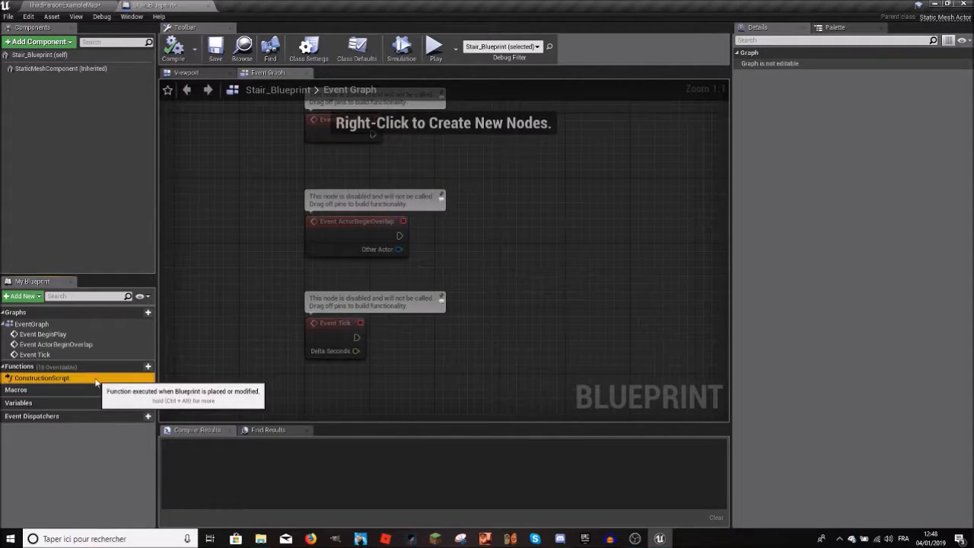
pyautogui.moveTo(327, 276); pyautogui.dragTo(275, 401, button='right')
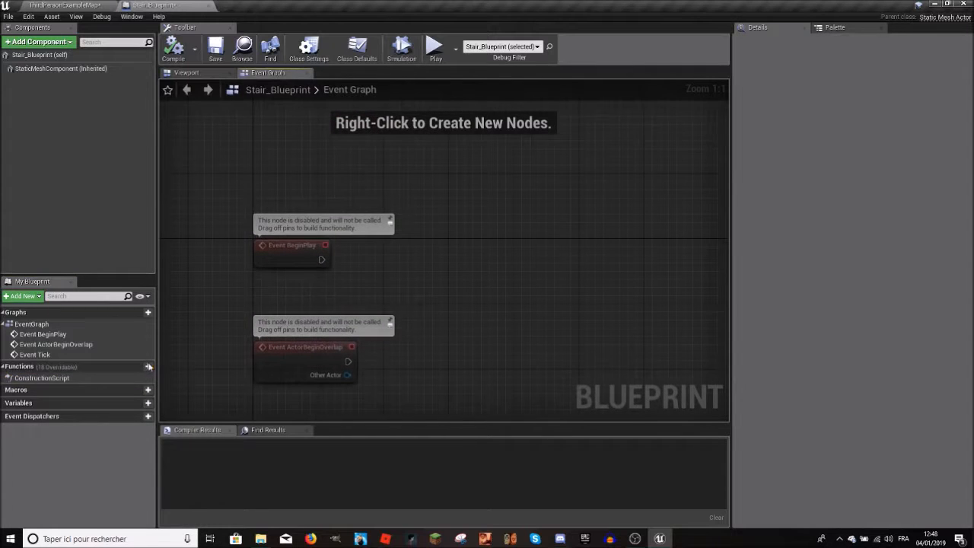
# Step: Go through the BeginPlay, ActorBeginOverlap and Tick events in the Blueprint's EventGraph list
pyautogui.click(50, 335)
pyautogui.click(43, 354)
pyautogui.click(44, 346)
pyautogui.doubleClick(44, 355)
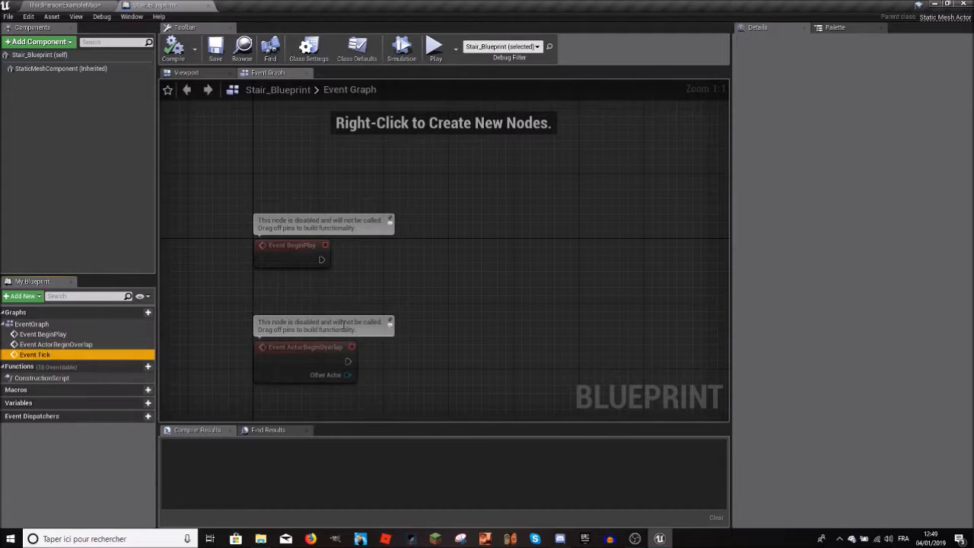
# Step: Examine the default nodes in the Event Graph, selecting Event ActorBeginOverlap and then Event Tick
pyautogui.click(360, 273)
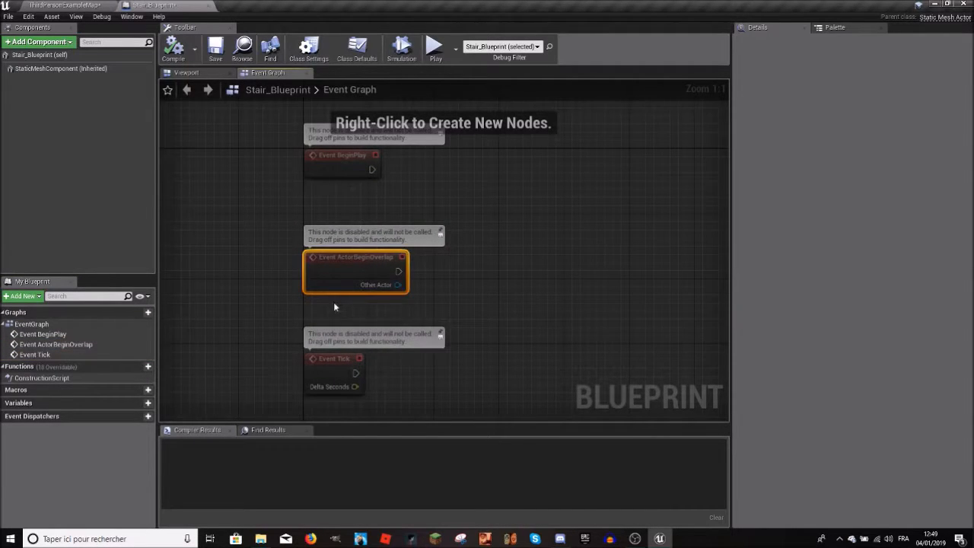
pyautogui.moveTo(337, 311); pyautogui.dragTo(348, 410, button='right')
pyautogui.click(333, 265)
pyautogui.moveTo(346, 366); pyautogui.dragTo(342, 271, button='right')
pyautogui.click(349, 373)
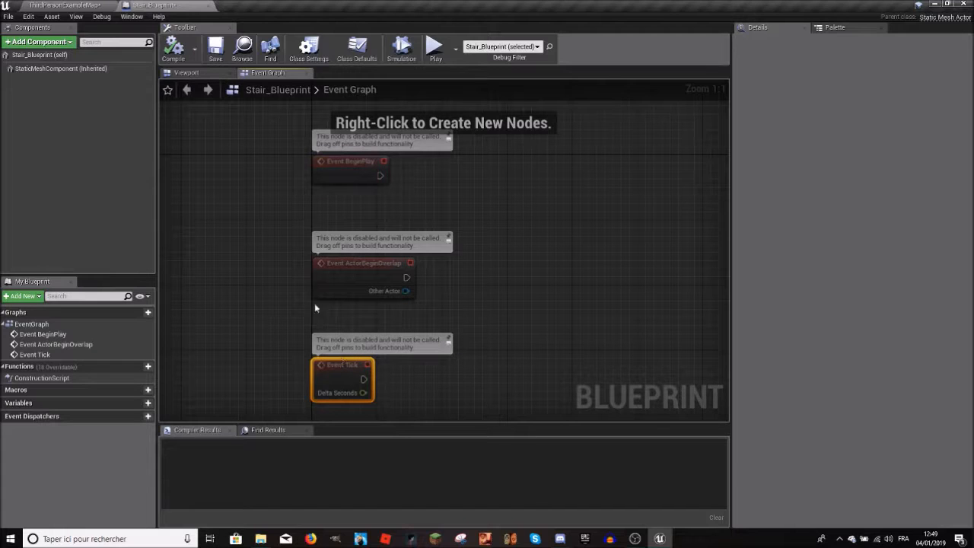
# Step: Select the ActorBeginOverlap and BeginPlay nodes, then go through the three events in the EventGraph list
pyautogui.click(357, 278)
pyautogui.click(329, 180)
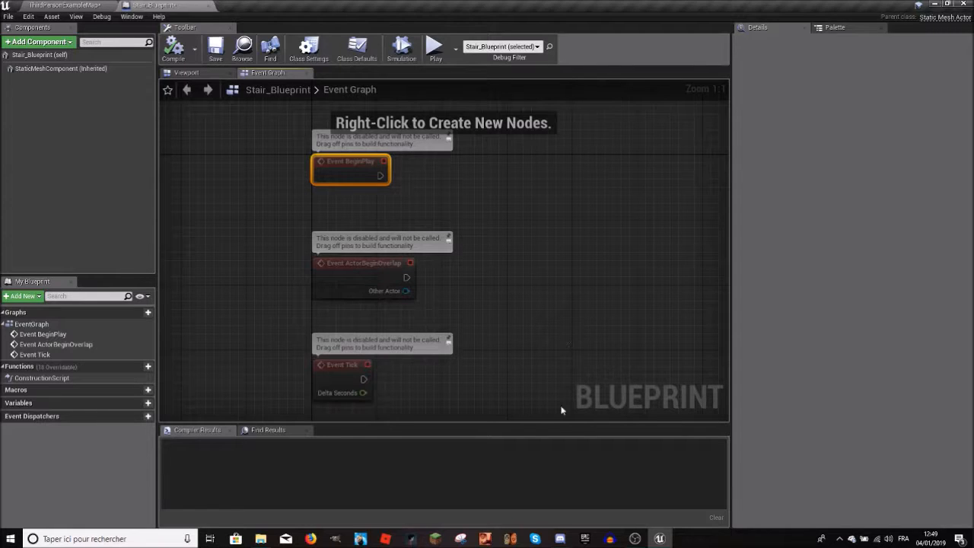
pyautogui.click(39, 334)
pyautogui.click(38, 355)
pyautogui.click(38, 345)
pyautogui.click(36, 335)
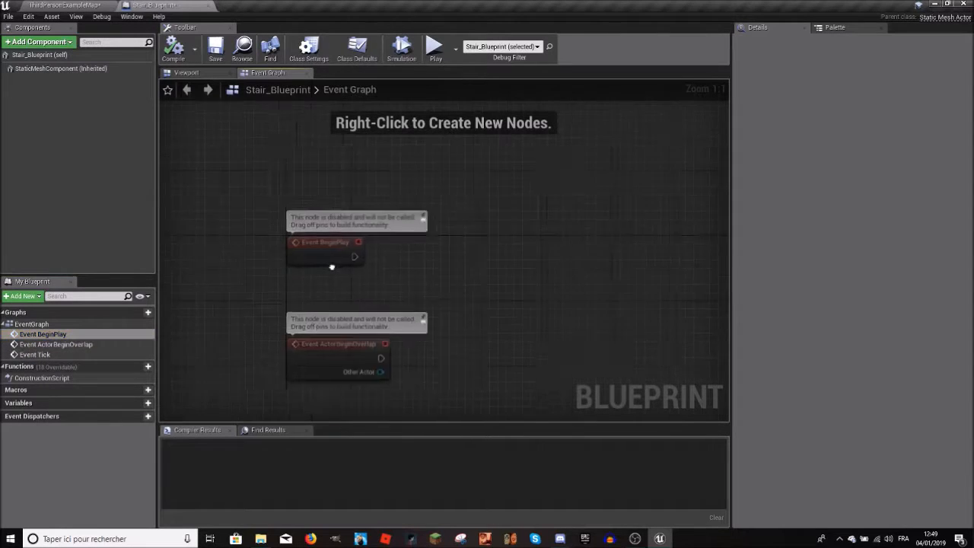
# Step: Look over the event nodes in the graph, jump to Event BeginPlay and revisit the listed Tick and ActorBeginOverlap events
pyautogui.moveTo(257, 319); pyautogui.dragTo(255, 180, button='right')
pyautogui.click(292, 241)
pyautogui.moveTo(293, 243); pyautogui.dragTo(234, 160, button='right')
pyautogui.doubleClick(47, 334)
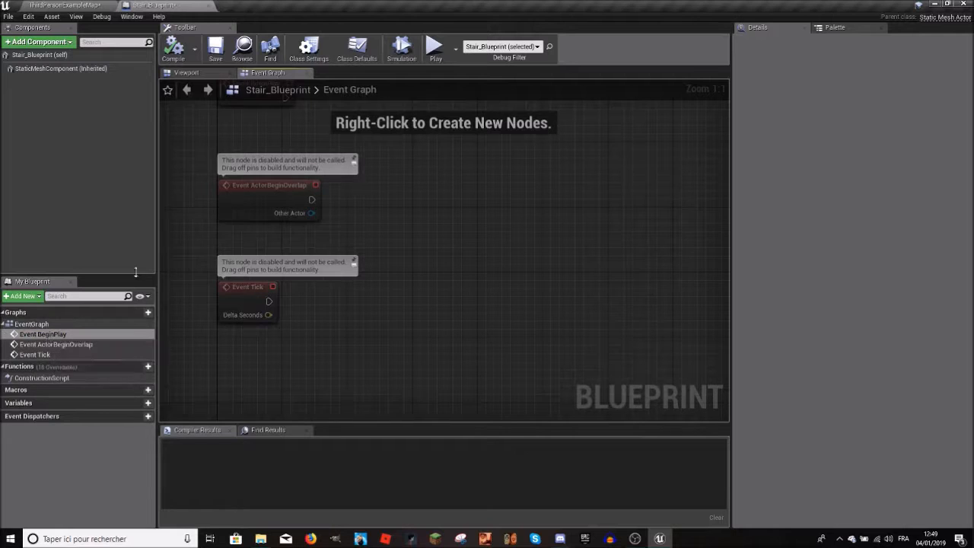
pyautogui.click(34, 355)
pyautogui.click(41, 345)
pyautogui.click(42, 334)
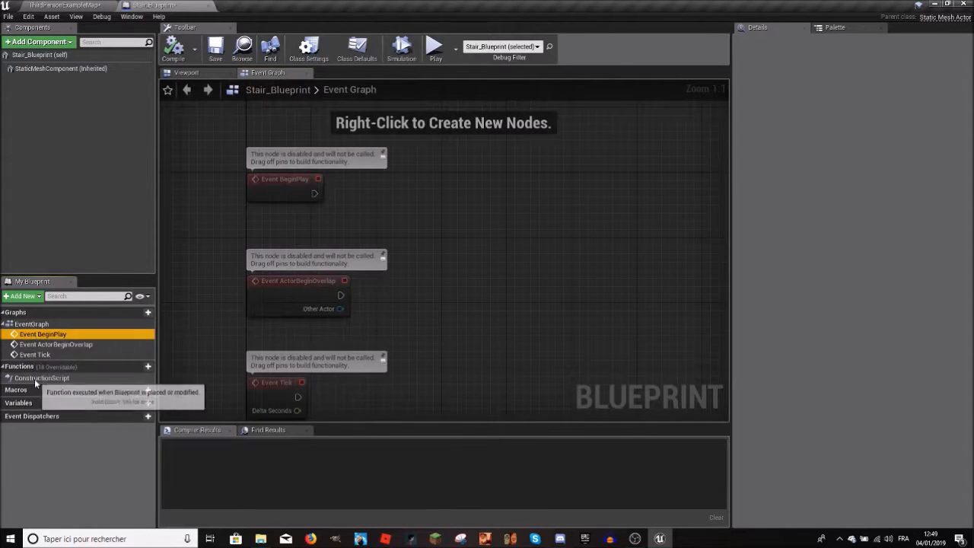
# Step: Show the list of overridable functions for the Blueprint and close it without choosing one
pyautogui.moveTo(454, 272); pyautogui.dragTo(467, 239, button='right')
pyautogui.moveTo(135, 368)
pyautogui.click(100, 367)
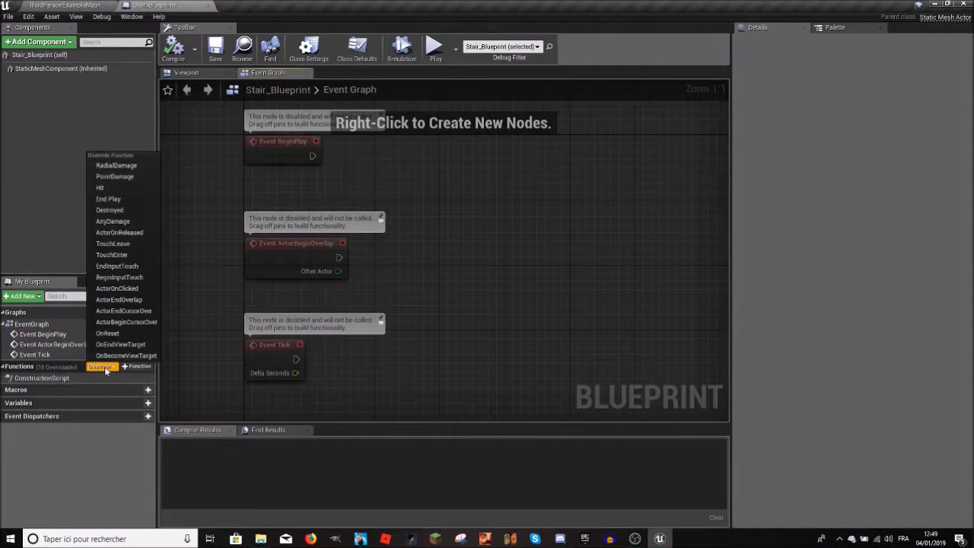
pyautogui.click(105, 368)
# Step: Examine the default event nodes in the graph, finishing with Event BeginPlay selected
pyautogui.moveTo(425, 221); pyautogui.dragTo(377, 206, button='right')
pyautogui.click(282, 148)
pyautogui.click(281, 257)
pyautogui.click(324, 191)
pyautogui.click(261, 140)
pyautogui.moveTo(454, 190); pyautogui.dragTo(430, 197, button='right')
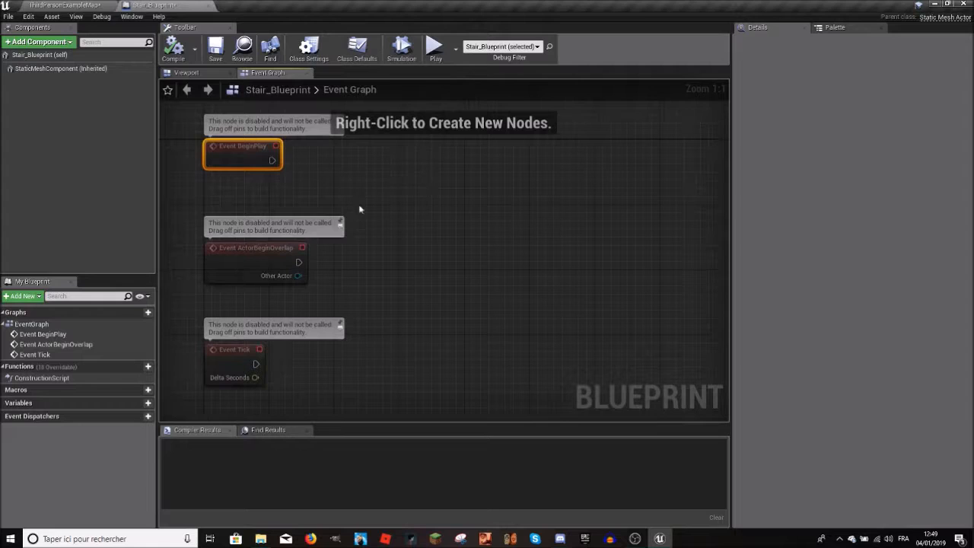
# Step: Switch back and forth between the ThirdPersonExampleMap level and Stair_Blueprint, looking around the level before returning to the Blueprint
pyautogui.click(93, 5)
pyautogui.click(154, 5)
pyautogui.click(76, 5)
pyautogui.click(160, 5)
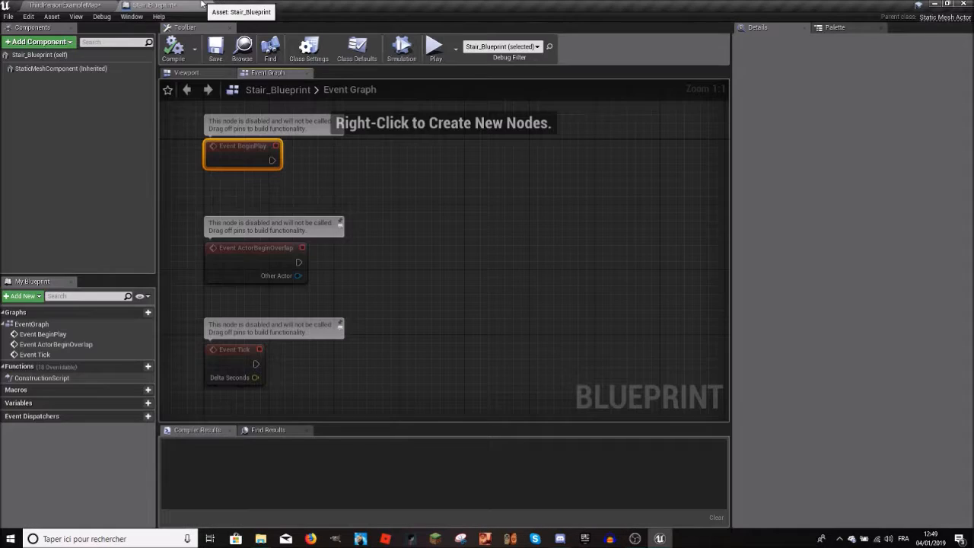
pyautogui.moveTo(391, 208); pyautogui.dragTo(398, 197, button='right')
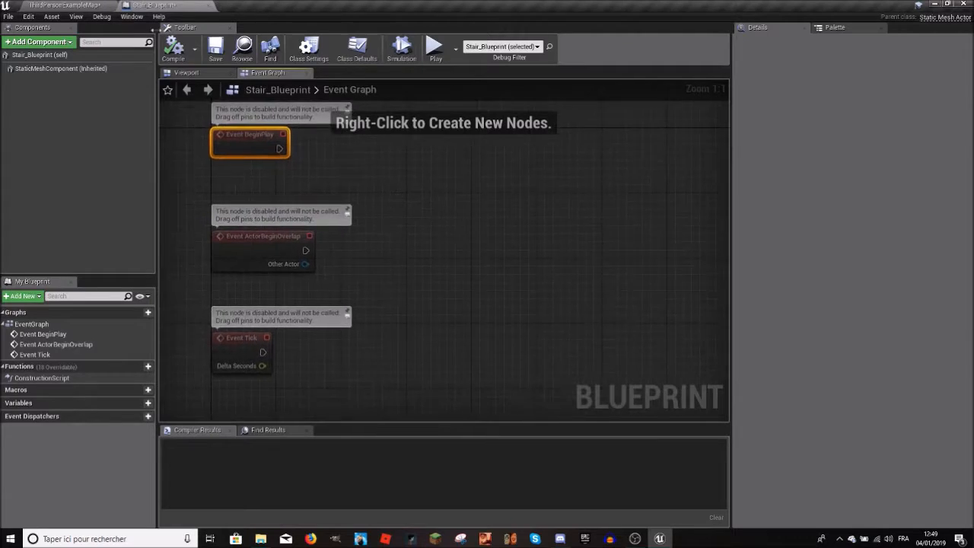
pyautogui.click(76, 6)
pyautogui.moveTo(519, 274); pyautogui.dragTo(464, 267, button='right')
pyautogui.click(181, 4)
# Step: Select the Event ActorBeginOverlap node, look at the ThirdPersonExampleMap level and return to Stair_Blueprint
pyautogui.moveTo(283, 150); pyautogui.dragTo(334, 199, button='right')
pyautogui.click(311, 285)
pyautogui.moveTo(310, 285); pyautogui.dragTo(333, 206, button='right')
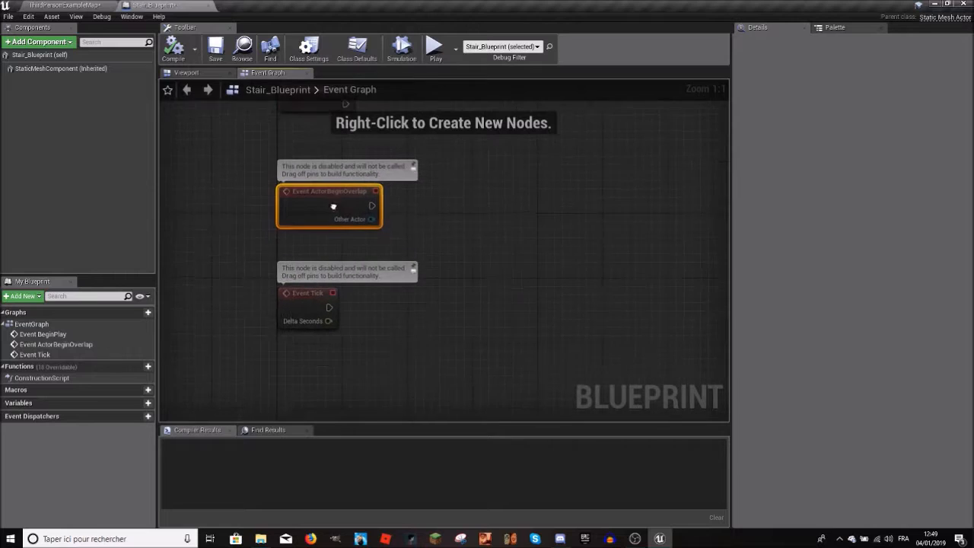
pyautogui.click(70, 5)
pyautogui.moveTo(396, 213); pyautogui.dragTo(502, 228, button='right')
pyautogui.click(187, 5)
# Step: Inspect the Event Tick node and its Delta Seconds output, then look over all three event nodes
pyautogui.moveTo(322, 348); pyautogui.dragTo(291, 287, button='right')
pyautogui.moveTo(291, 287); pyautogui.dragTo(321, 261)
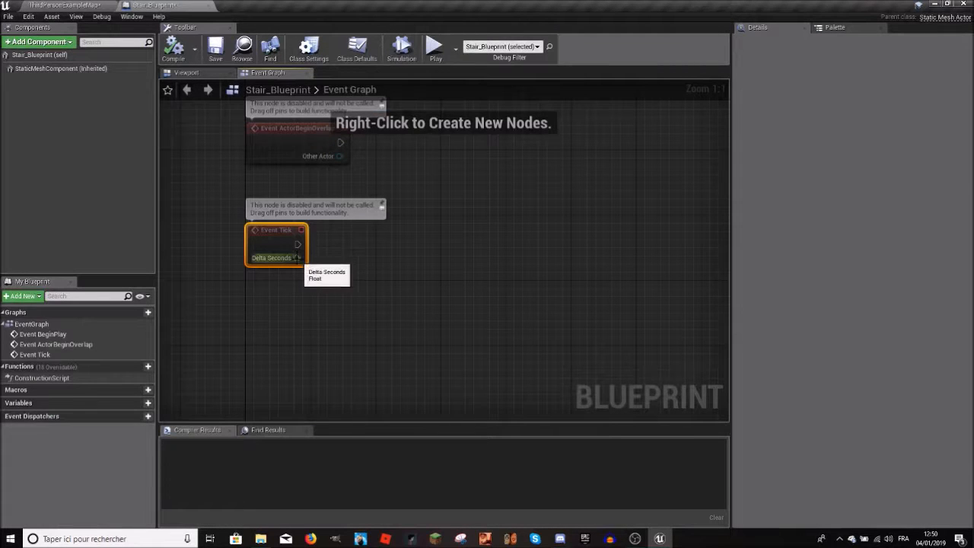
pyautogui.moveTo(297, 258); pyautogui.dragTo(295, 238)
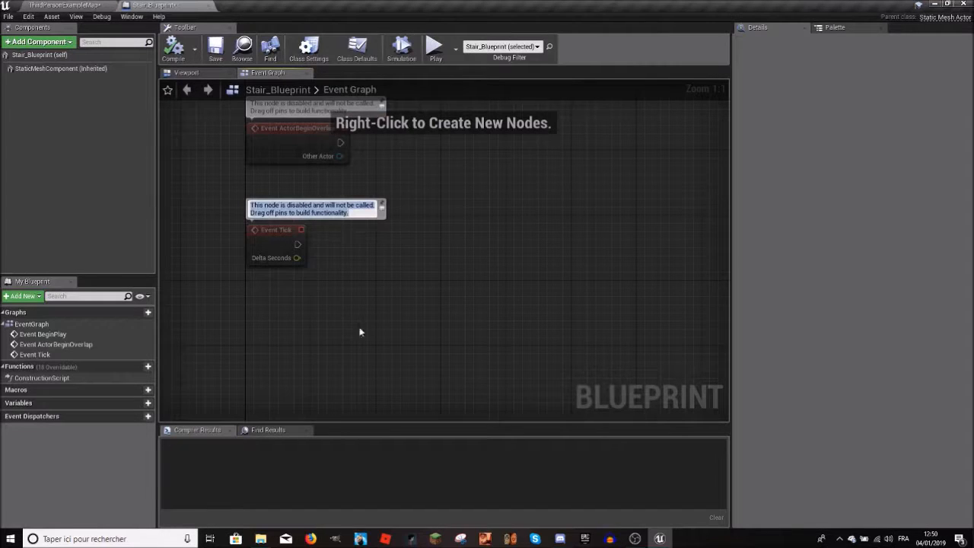
pyautogui.scroll(-1, 342, 405)
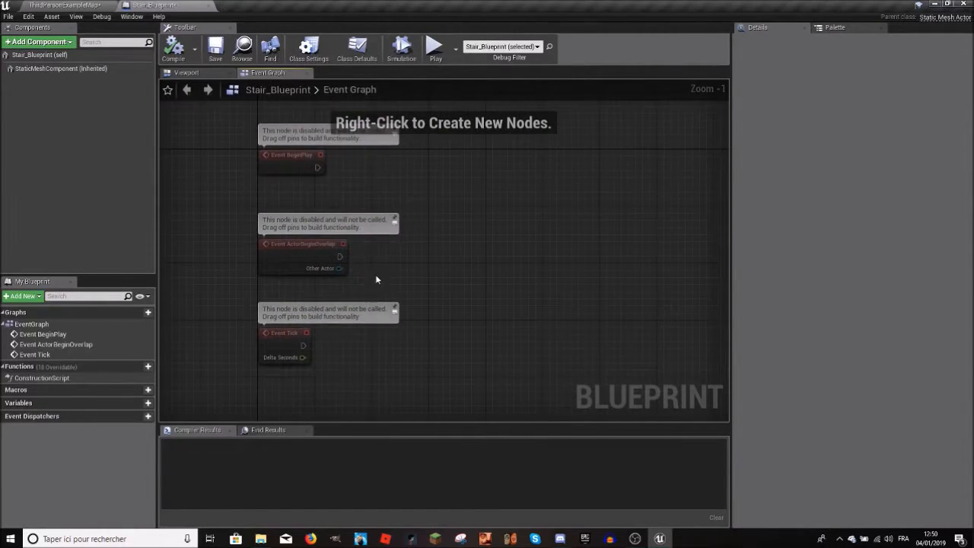
pyautogui.scroll(1, 257, 156)
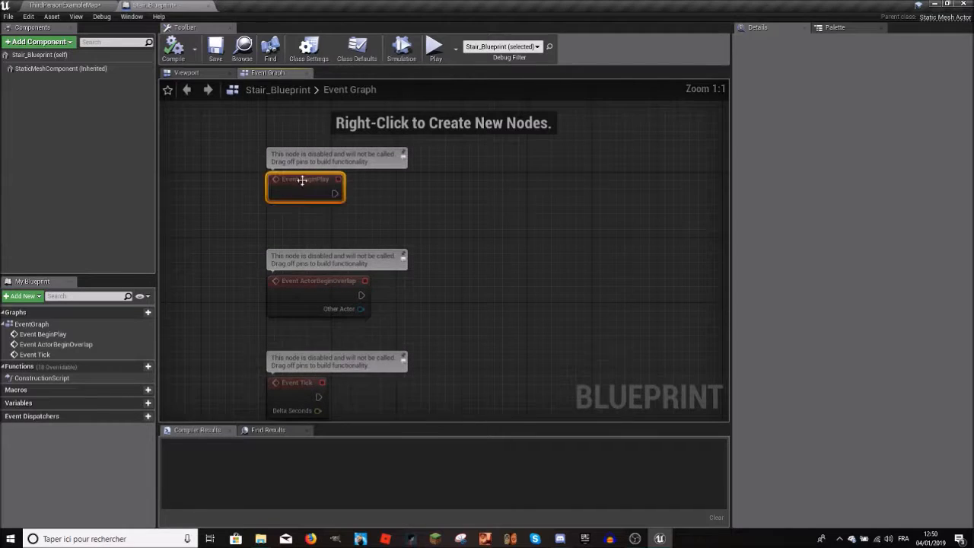
# Step: Delete the Event ActorBeginOverlap and Event Tick nodes from the Event Graph
pyautogui.moveTo(320, 284); pyautogui.dragTo(338, 222, button='right')
pyautogui.moveTo(430, 231); pyautogui.dragTo(307, 428)
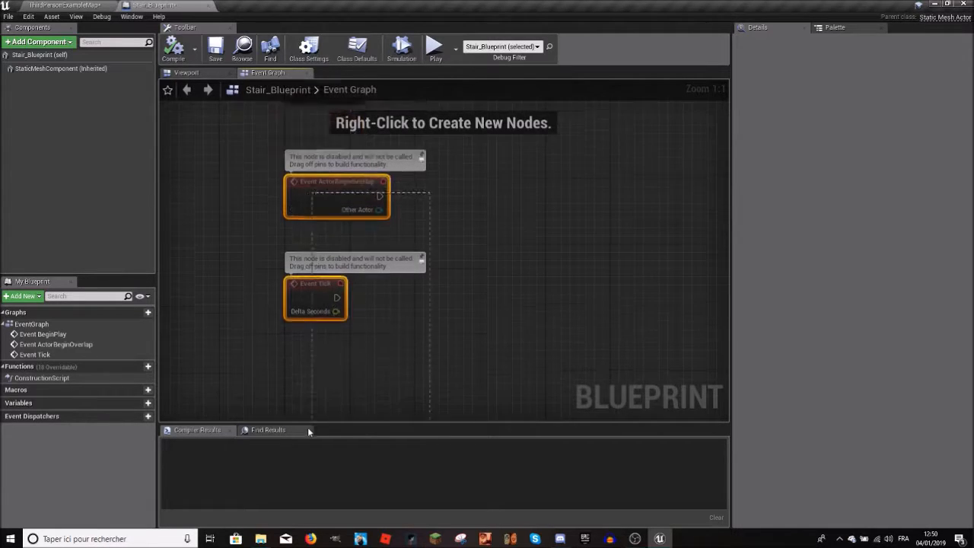
pyautogui.press('Delete')
pyautogui.moveTo(371, 200); pyautogui.dragTo(305, 363, button='right')
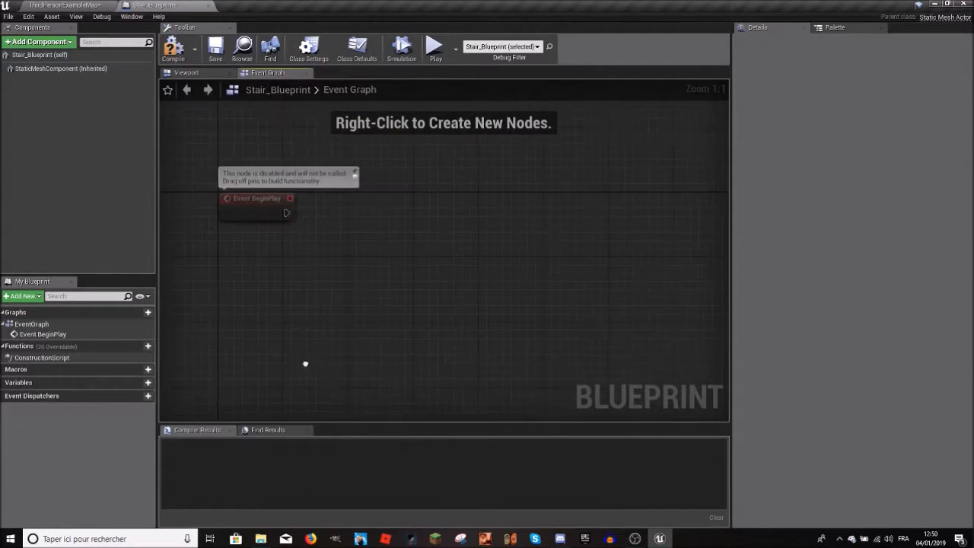
pyautogui.moveTo(267, 202); pyautogui.dragTo(267, 242, button='right')
# Step: Compile Stair_Blueprint and move the Event BeginPlay node slightly upward in the graph
pyautogui.click(174, 47)
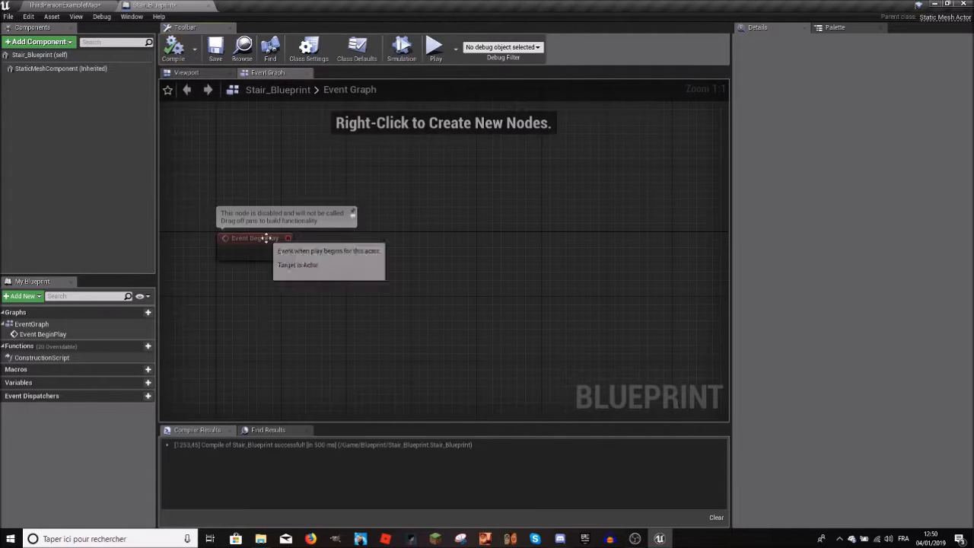
pyautogui.moveTo(266, 237); pyautogui.dragTo(259, 213)
pyautogui.moveTo(345, 233); pyautogui.dragTo(310, 282, button='right')
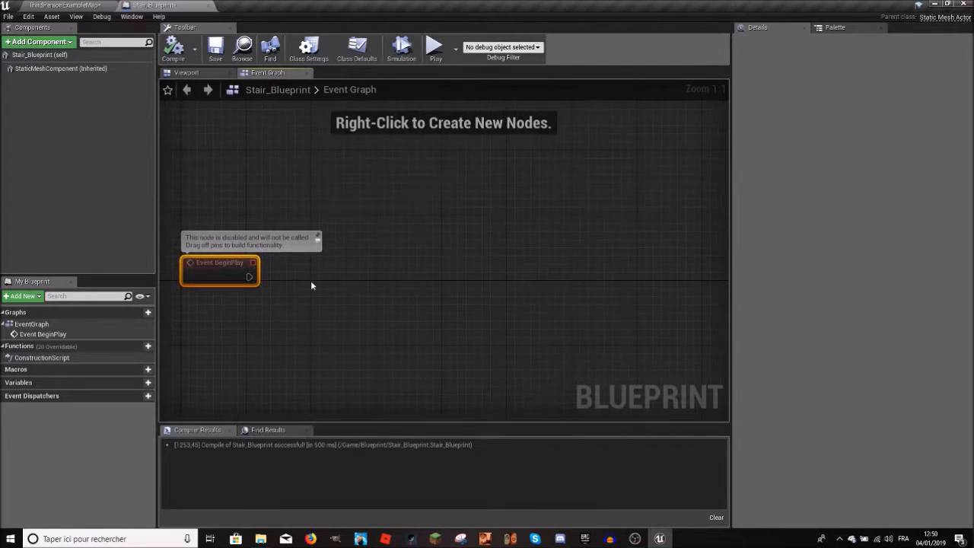
# Step: Open the list of all actions available for this Blueprint and browse its categories
pyautogui.rightClick(359, 163)
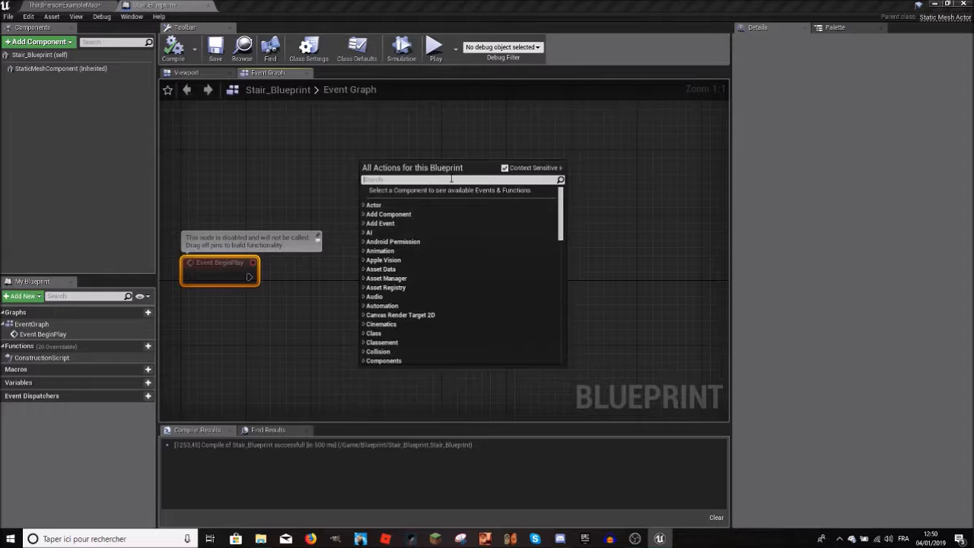
pyautogui.scroll(-5, 394, 251)
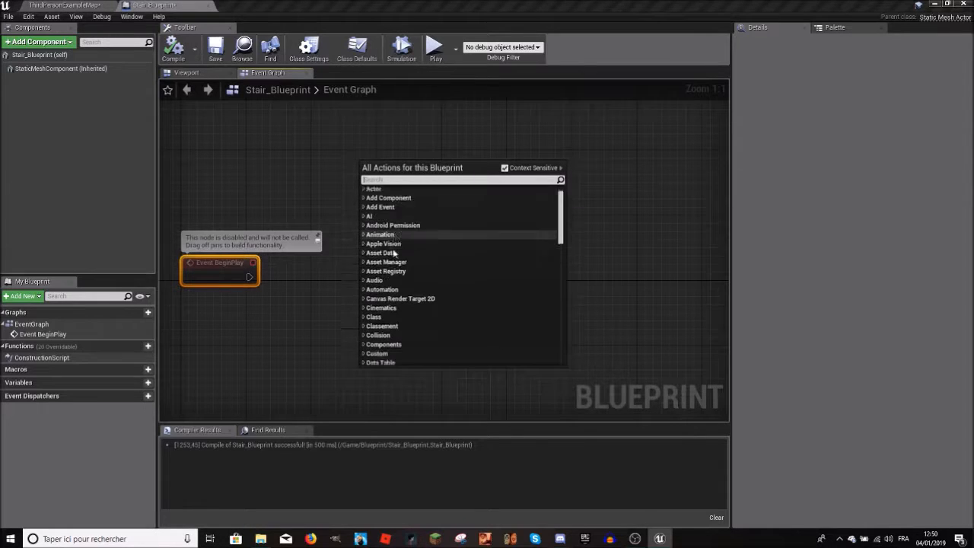
pyautogui.moveTo(567, 243); pyautogui.dragTo(593, 185)
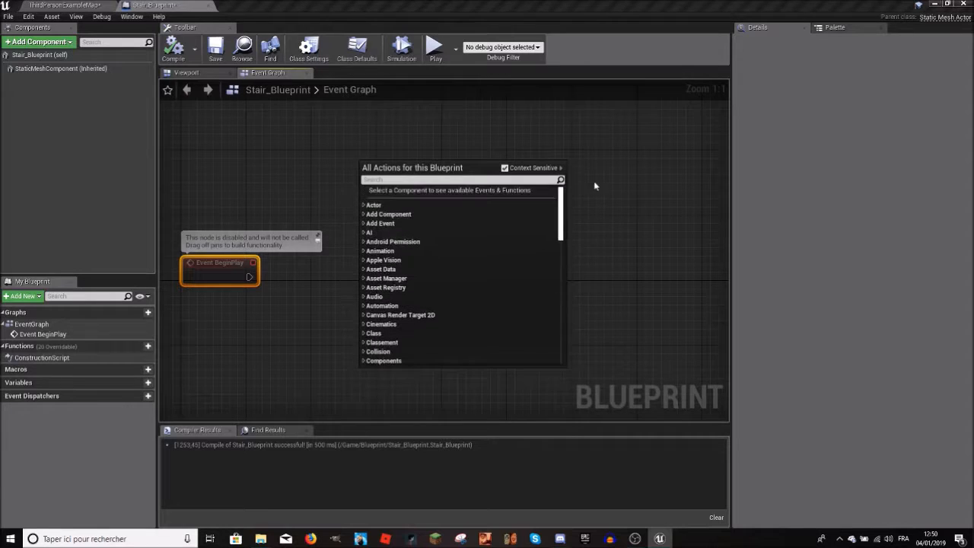
pyautogui.scroll(-3, 472, 221)
pyautogui.moveTo(564, 222); pyautogui.dragTo(511, 192)
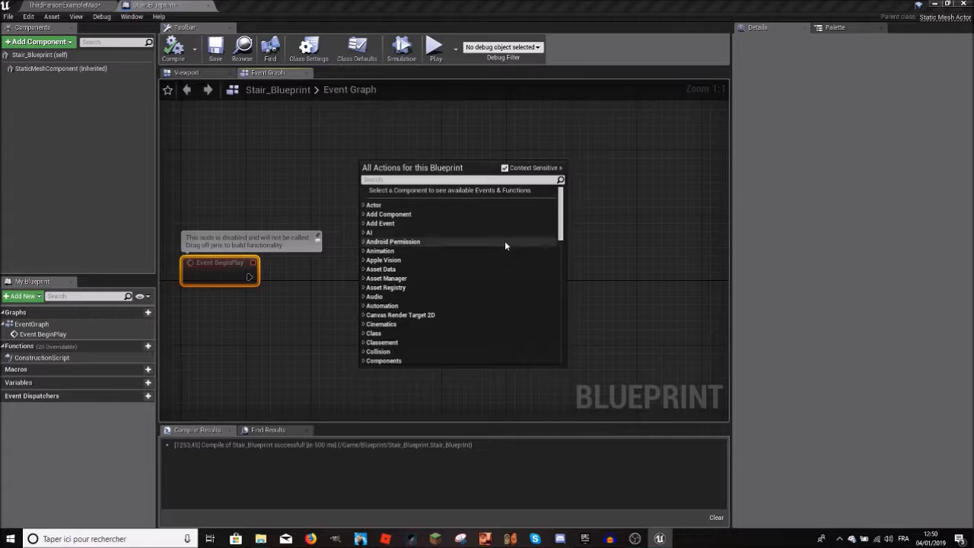
pyautogui.scroll(-3, 525, 233)
pyautogui.moveTo(560, 231); pyautogui.dragTo(544, 197)
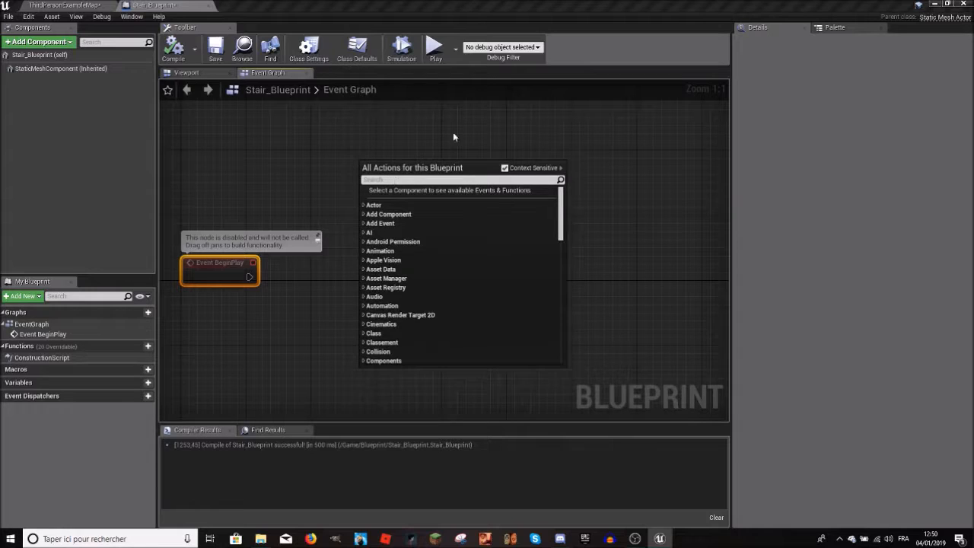
# Step: Search the available Blueprint actions for "get" and then for "var"
pyautogui.write('get')
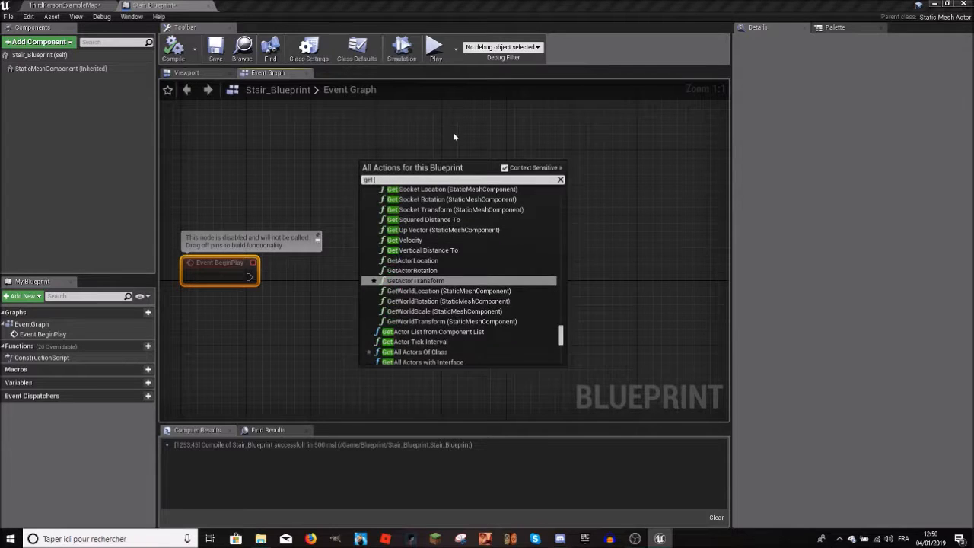
pyautogui.write(' hf')
pyautogui.press('BackSpace')
pyautogui.press('BackSpace')
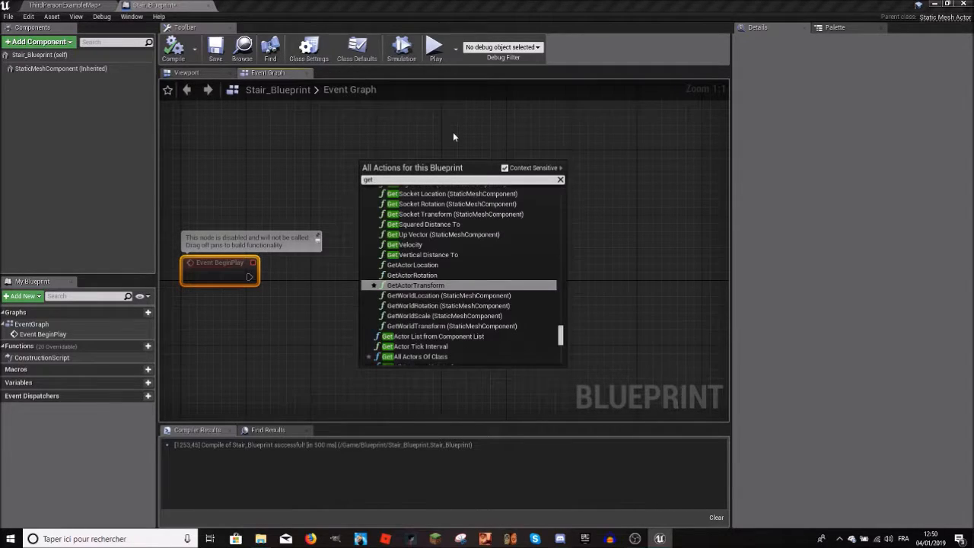
pyautogui.press('BackSpace')
pyautogui.press('BackSpace')
pyautogui.press('BackSpace')
pyautogui.press('BackSpace')
pyautogui.write('vari')
pyautogui.press('BackSpace')
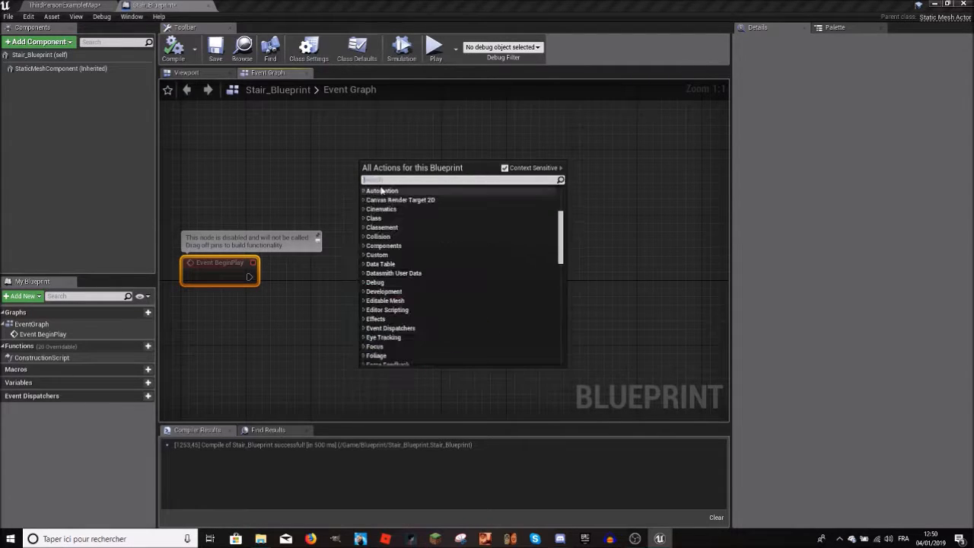
# Step: Browse the unfiltered action categories again and close the action list without adding a node
pyautogui.scroll(-3, 414, 311)
pyautogui.scroll(6, 444, 304)
pyautogui.scroll(3, 465, 216)
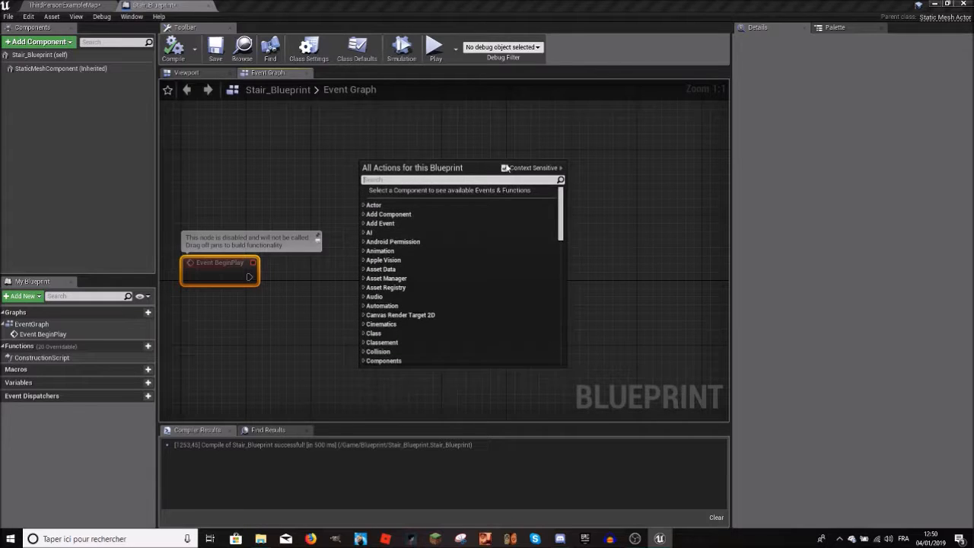
pyautogui.click(458, 158)
pyautogui.rightClick(339, 231)
pyautogui.click(372, 196)
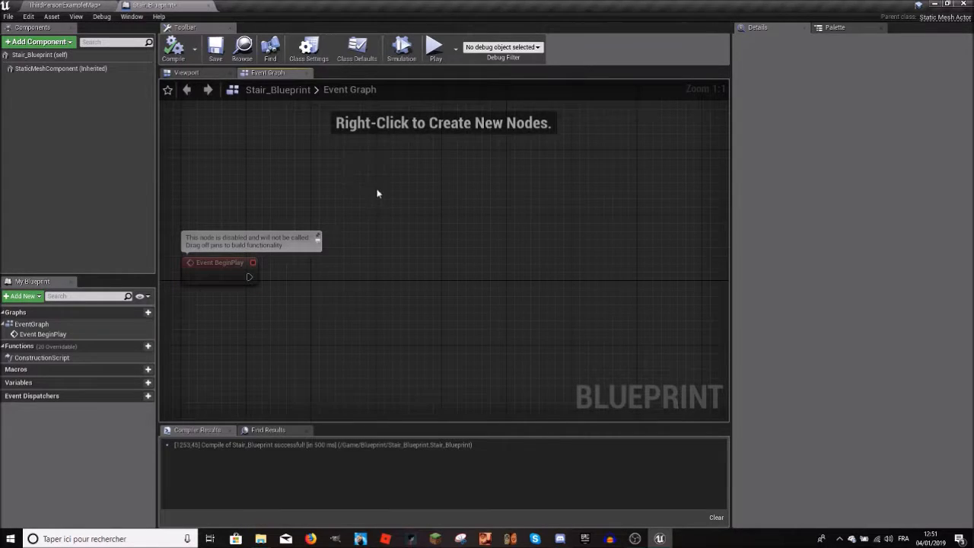
pyautogui.rightClick(382, 189)
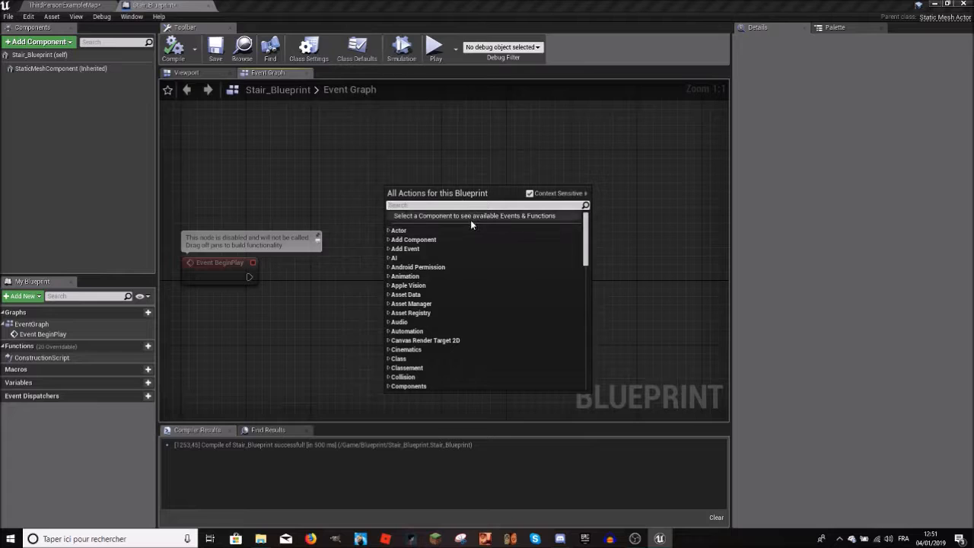
pyautogui.press('Escape')
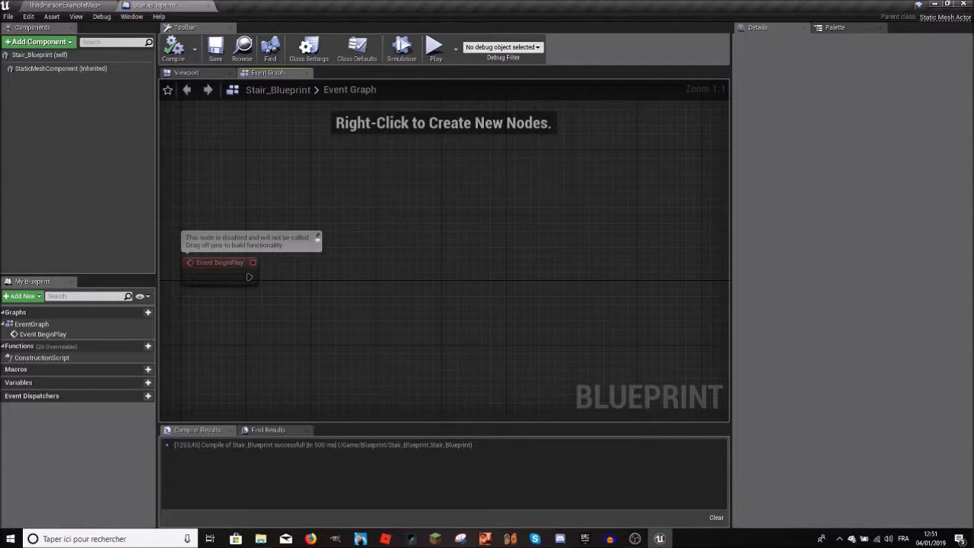
# Step: Add a DestroyActor node connected to Event BeginPlay's execution output and align the two nodes
pyautogui.moveTo(235, 263); pyautogui.dragTo(316, 228)
pyautogui.write('destroy')
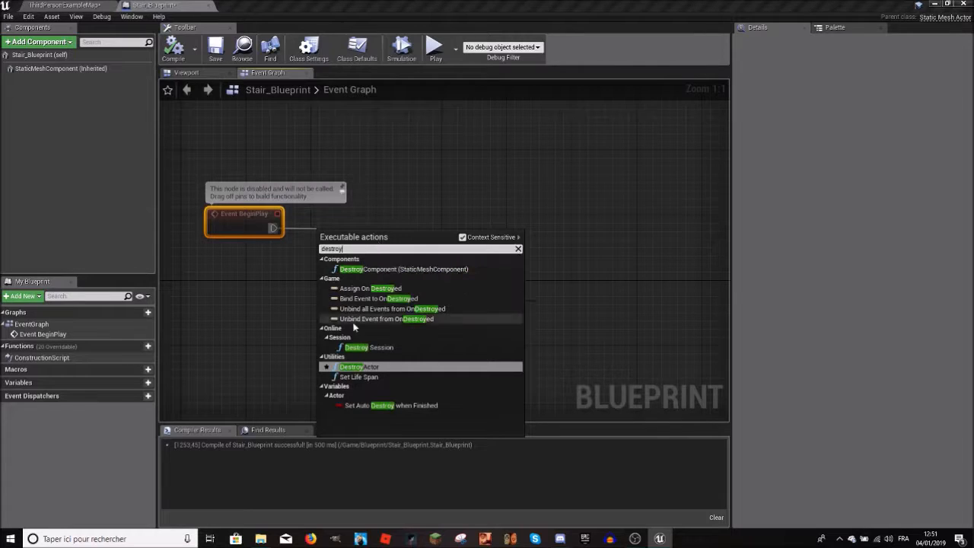
pyautogui.click(359, 367)
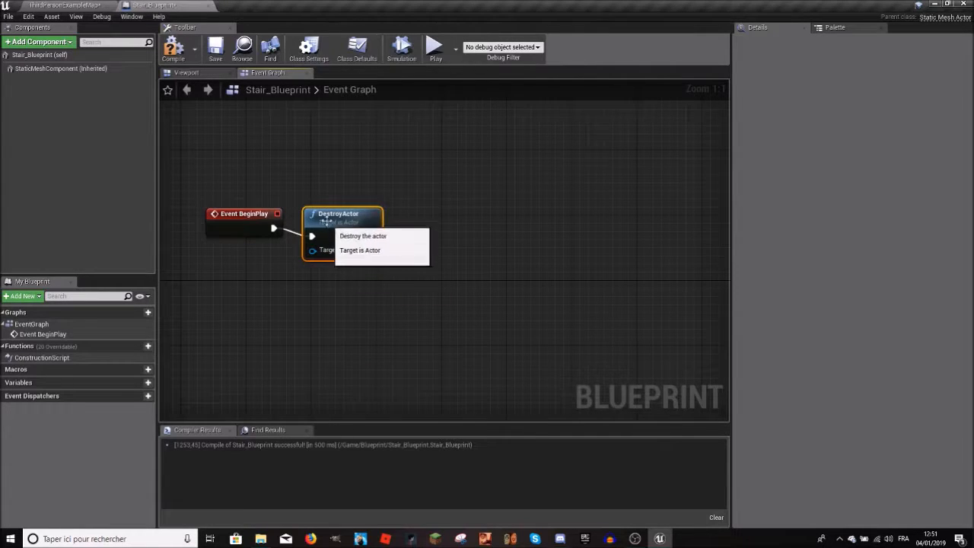
pyautogui.moveTo(252, 213); pyautogui.dragTo(251, 222)
pyautogui.click(294, 201)
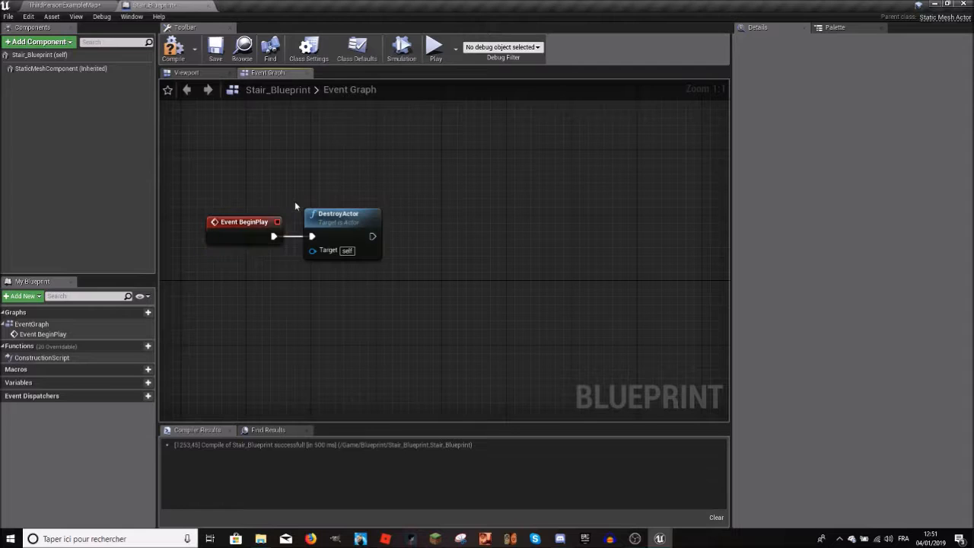
# Step: Add a Get Velocity node and place it just below the DestroyActor node
pyautogui.rightClick(398, 225)
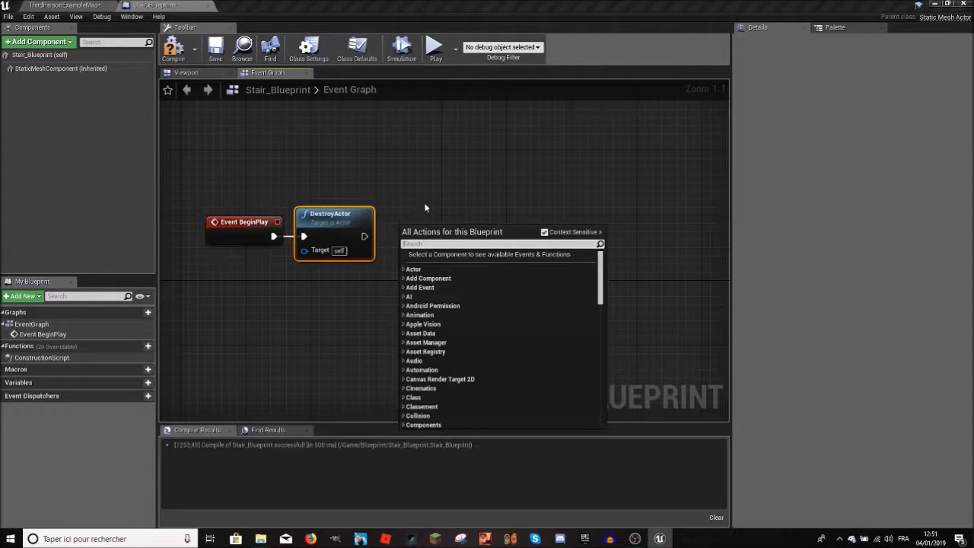
pyautogui.write('get')
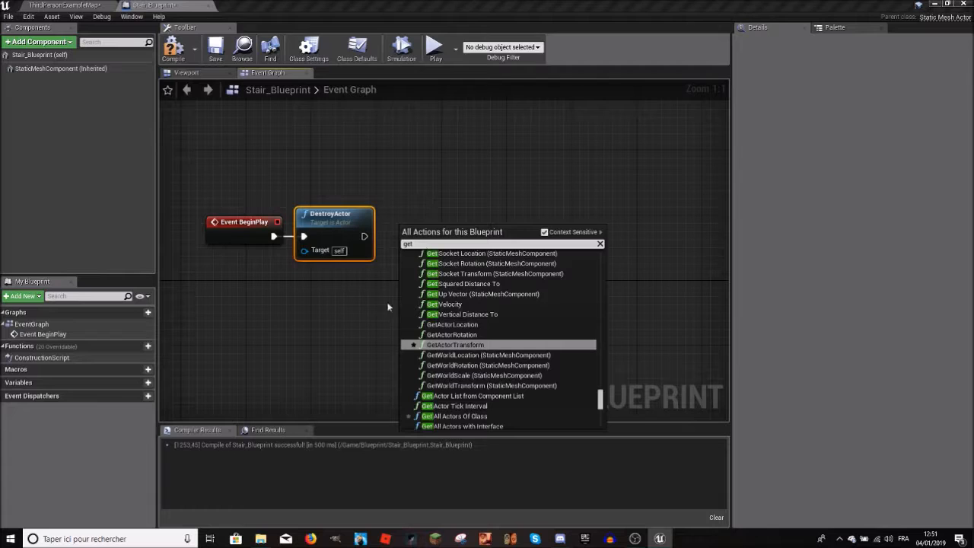
pyautogui.click(444, 303)
pyautogui.moveTo(485, 239); pyautogui.dragTo(365, 293)
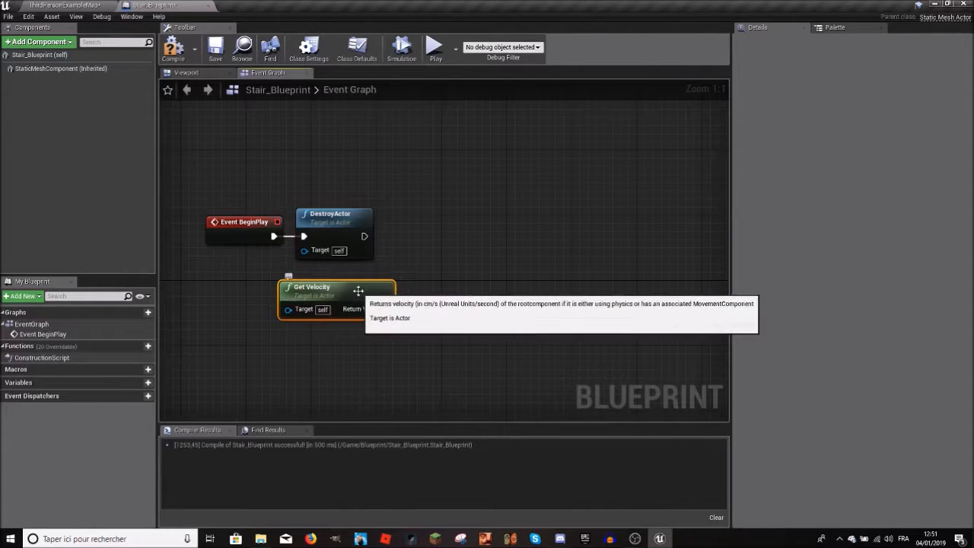
pyautogui.moveTo(358, 290); pyautogui.dragTo(427, 353)
pyautogui.click(399, 313)
pyautogui.click(397, 315)
pyautogui.moveTo(386, 318); pyautogui.dragTo(426, 355)
pyautogui.click(397, 316)
pyautogui.moveTo(386, 317); pyautogui.dragTo(406, 341)
pyautogui.click(395, 276)
pyautogui.moveTo(304, 250); pyautogui.dragTo(280, 270)
pyautogui.click(315, 228)
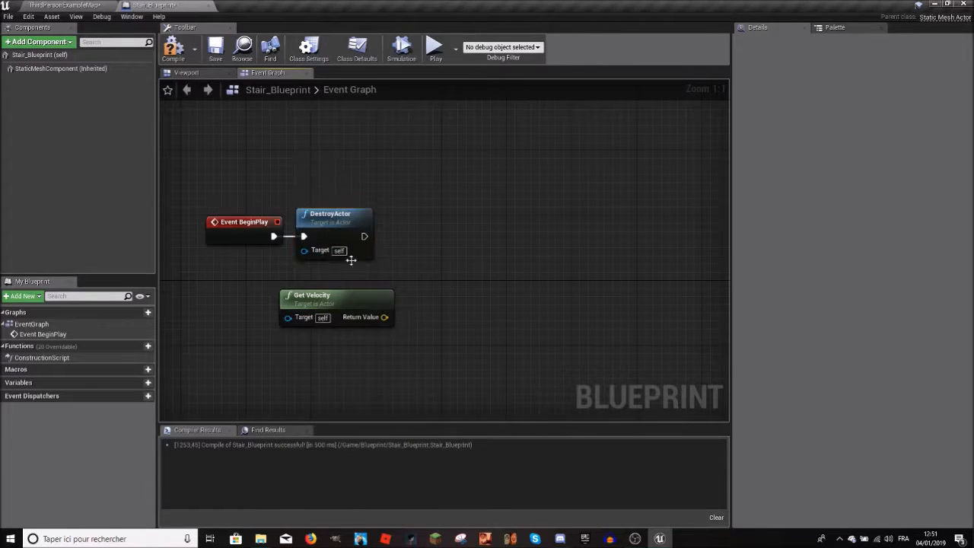
# Step: Move the Get Velocity node up directly beneath the DestroyActor node
pyautogui.moveTo(379, 320); pyautogui.dragTo(406, 323)
pyautogui.moveTo(351, 302); pyautogui.dragTo(335, 285)
pyautogui.moveTo(345, 277); pyautogui.dragTo(417, 276, button='right')
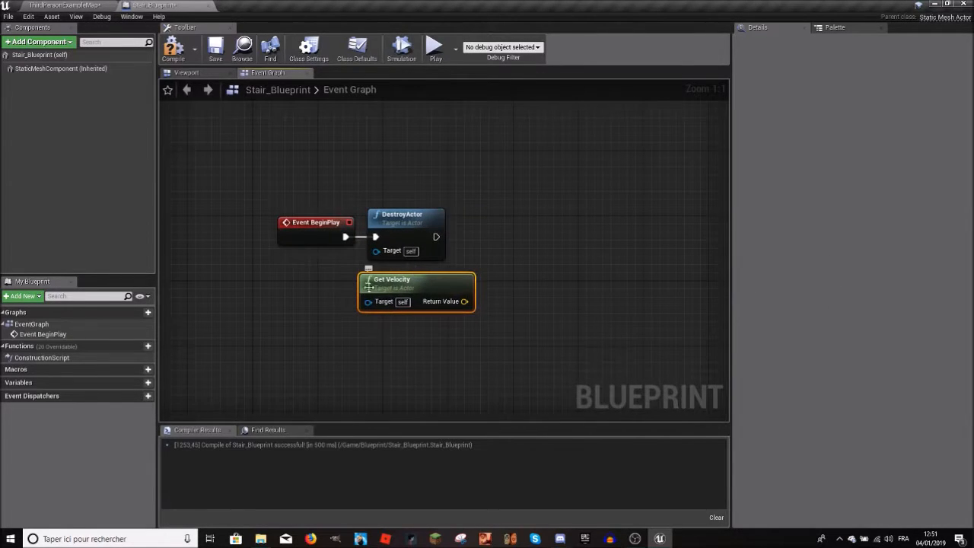
# Step: Split Get Velocity's Return Value into its X, Y and Z components and recombine them into a single output
pyautogui.rightClick(373, 302)
pyautogui.rightClick(459, 300)
pyautogui.click(469, 326)
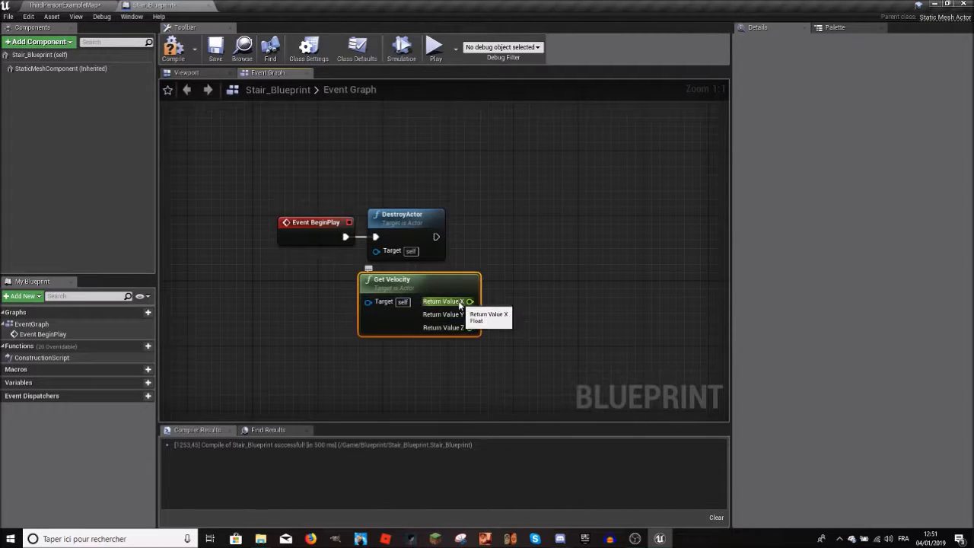
pyautogui.rightClick(444, 304)
pyautogui.click(457, 328)
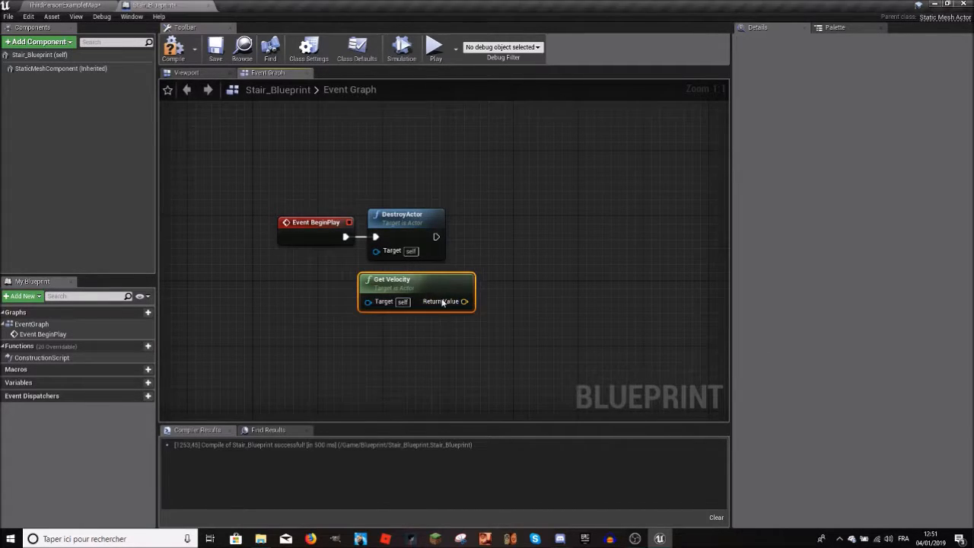
# Step: Examine the stairs in the ThirdPersonExampleMap level, select the third person character, and return to Stair_Blueprint
pyautogui.moveTo(367, 301); pyautogui.dragTo(447, 303, button='right')
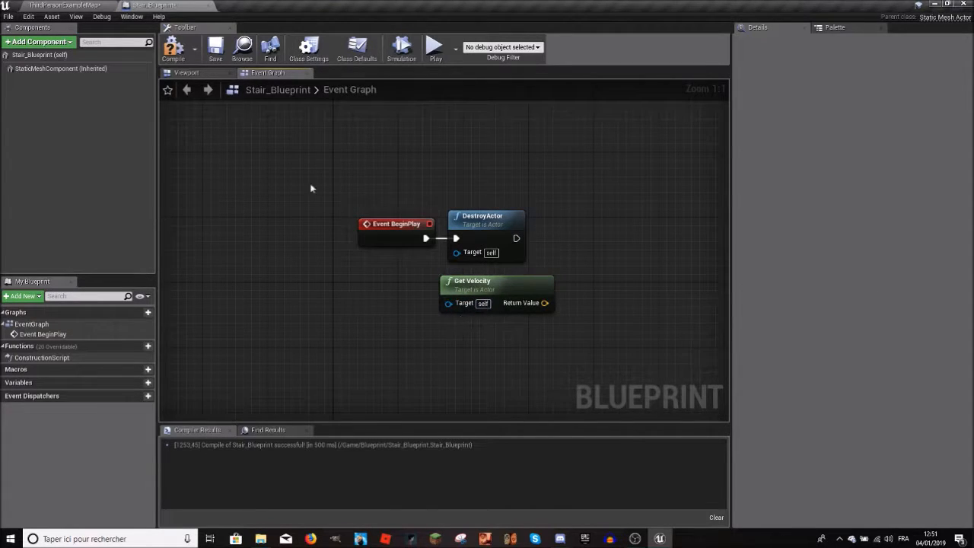
pyautogui.click(105, 4)
pyautogui.click(184, 5)
pyautogui.moveTo(457, 307); pyautogui.dragTo(426, 330)
pyautogui.click(328, 156)
pyautogui.click(64, 5)
pyautogui.moveTo(575, 301); pyautogui.dragTo(636, 332, button='right')
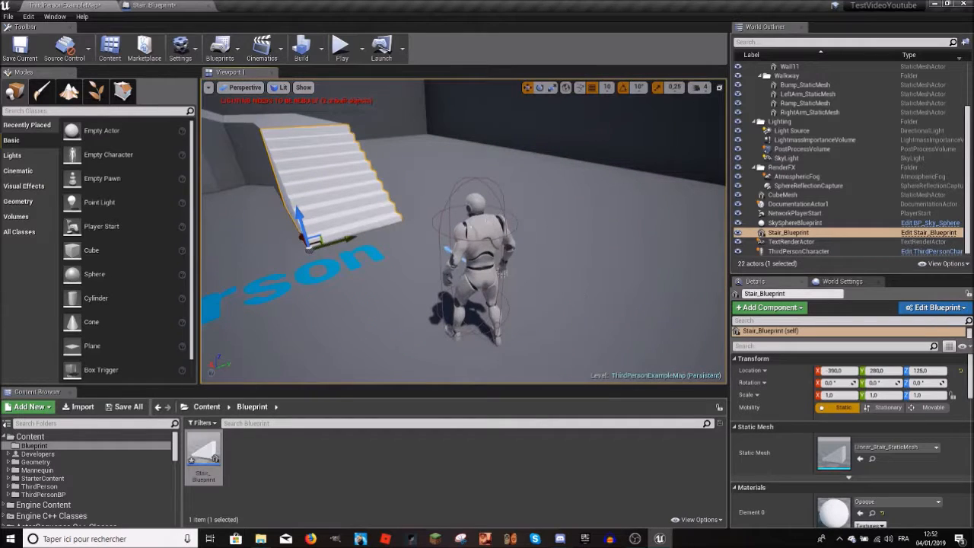
pyautogui.click(502, 271)
pyautogui.moveTo(501, 271); pyautogui.dragTo(555, 276, button='right')
pyautogui.click(154, 5)
# Step: Shift the Get Velocity and DestroyActor nodes to the right, leaving room for another node after Event BeginPlay
pyautogui.moveTo(431, 241); pyautogui.dragTo(305, 219, button='right')
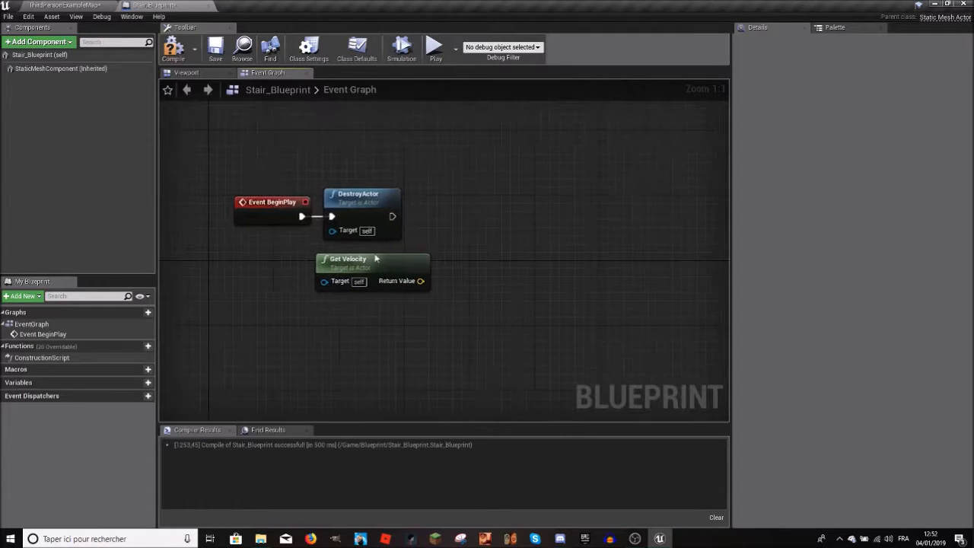
pyautogui.moveTo(420, 264); pyautogui.dragTo(532, 263)
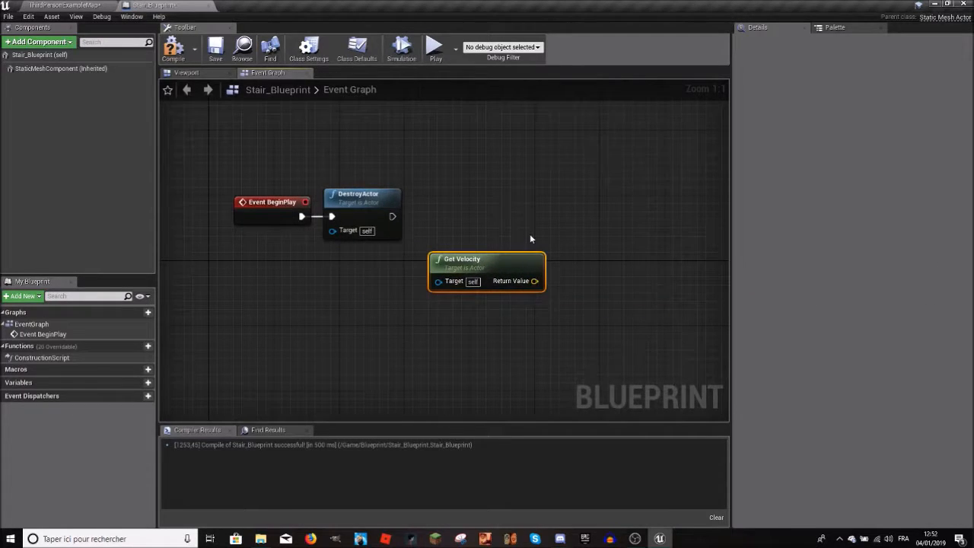
pyautogui.click(506, 237)
pyautogui.moveTo(424, 264); pyautogui.dragTo(373, 263)
pyautogui.rightClick(285, 267)
pyautogui.moveTo(364, 205); pyautogui.dragTo(537, 205)
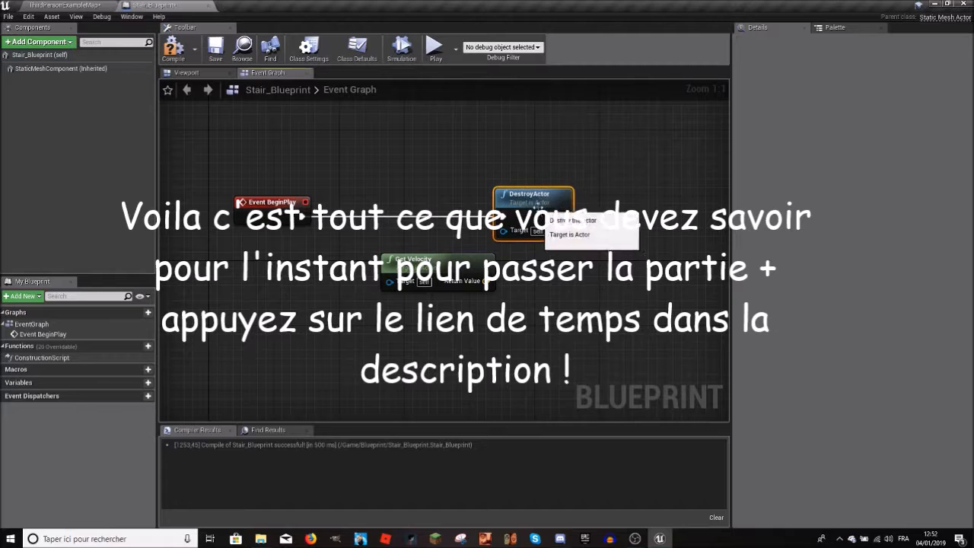
# Step: Add a Cast To ThirdPersonCharacter node and wire its execution between Event BeginPlay and DestroyActor
pyautogui.rightClick(395, 207)
pyautogui.write('cast third')
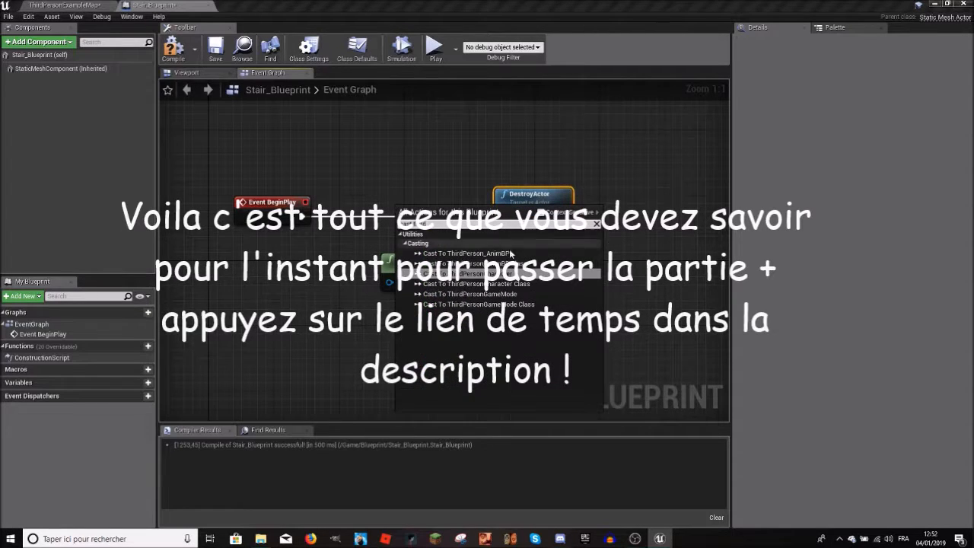
pyautogui.click(502, 274)
pyautogui.moveTo(472, 212); pyautogui.dragTo(405, 202)
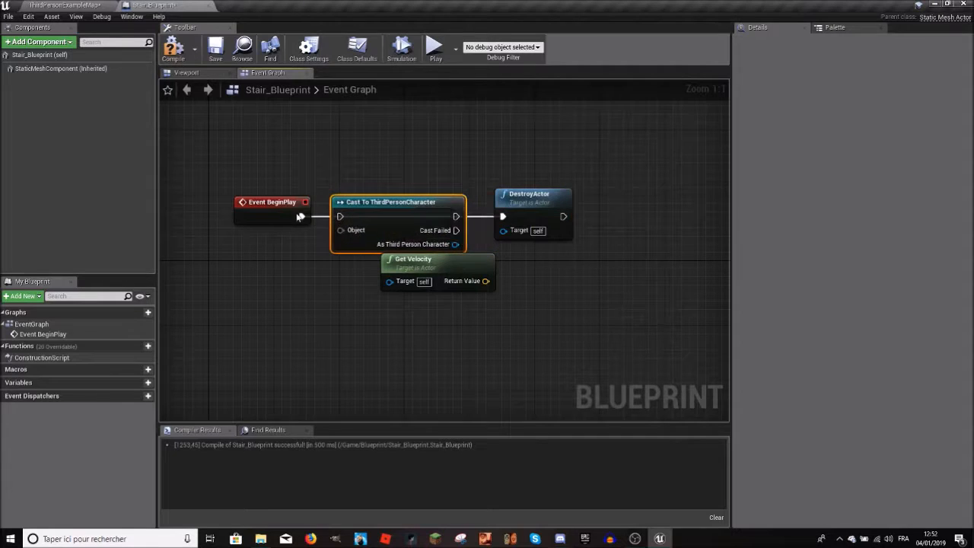
pyautogui.moveTo(457, 217); pyautogui.dragTo(511, 220)
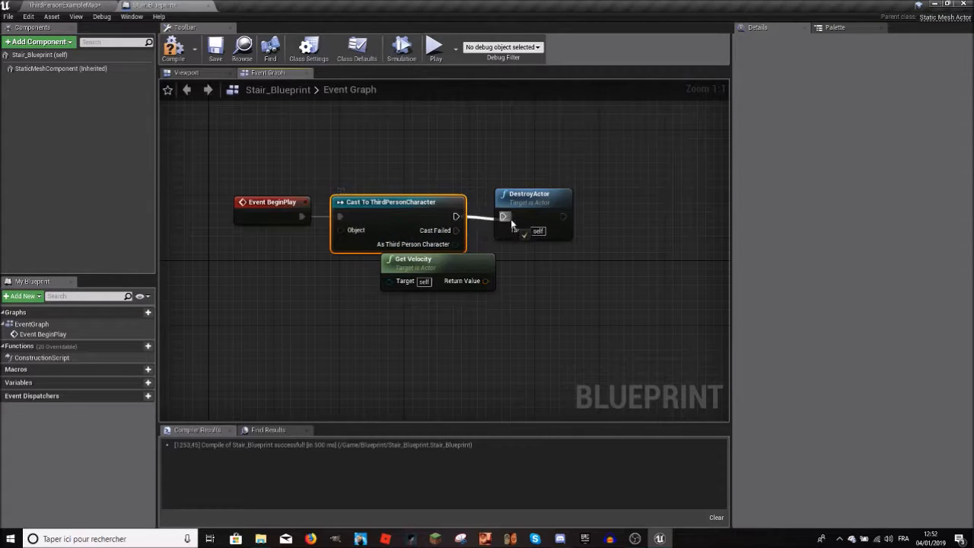
# Step: Connect As Third Person Character to DestroyActor's Target and feed the cast's Object input from a new Get Player Character node
pyautogui.moveTo(454, 244); pyautogui.dragTo(503, 230)
pyautogui.moveTo(340, 230); pyautogui.dragTo(214, 288)
pyautogui.write('get player c')
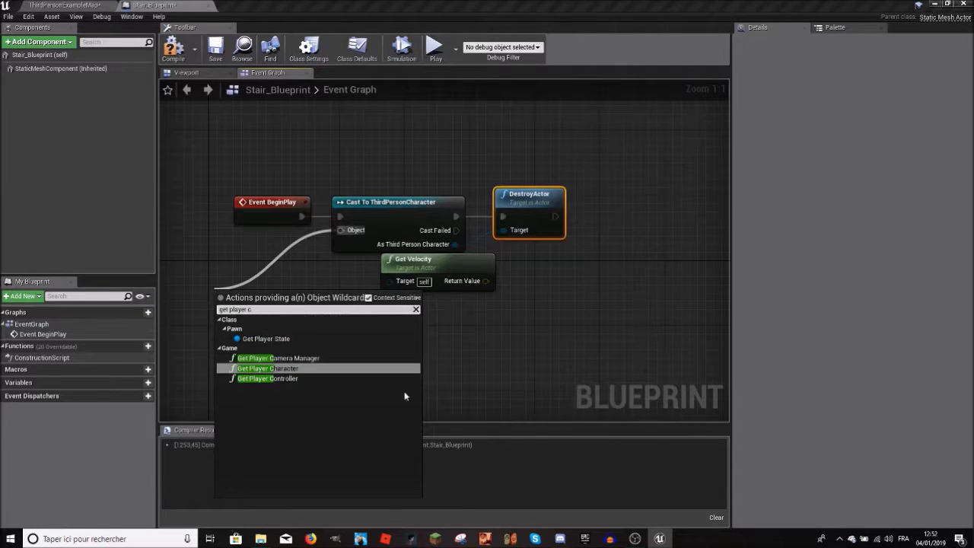
pyautogui.click(327, 369)
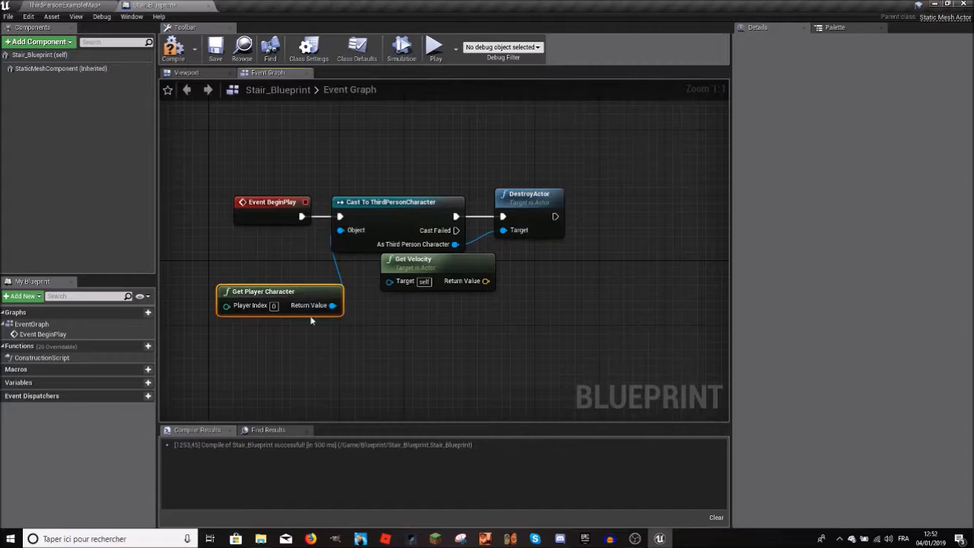
pyautogui.click(369, 213)
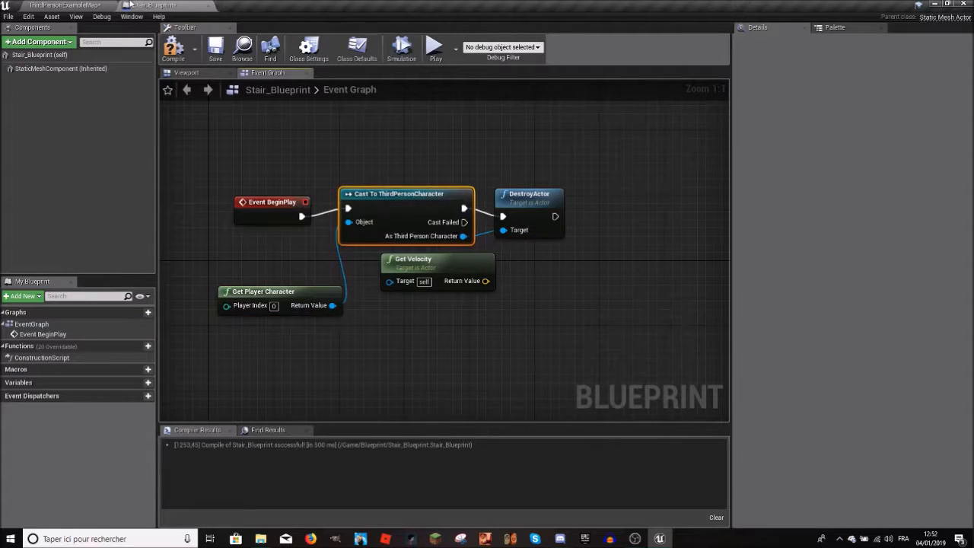
# Step: Examine the third person character in the level and select it before returning to the Blueprint graph
pyautogui.click(76, 5)
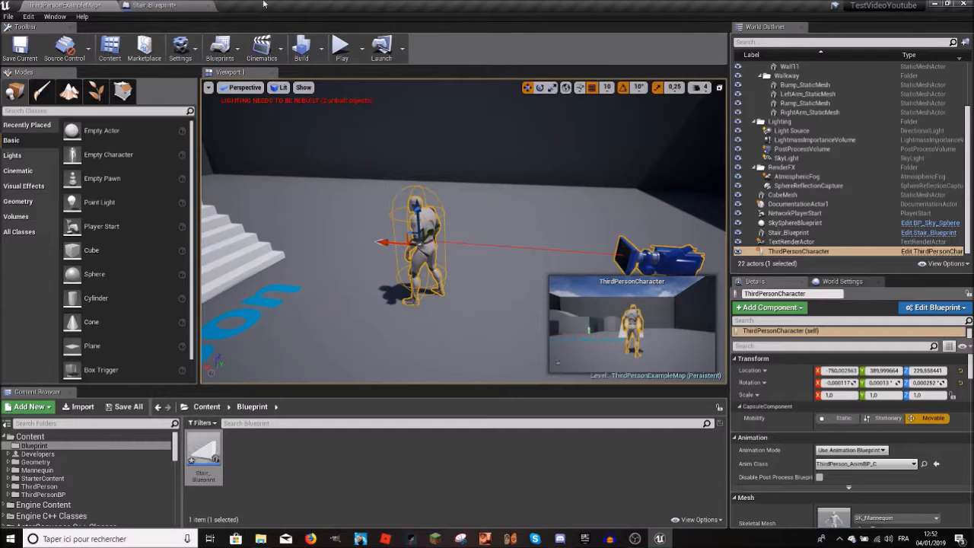
pyautogui.click(455, 213)
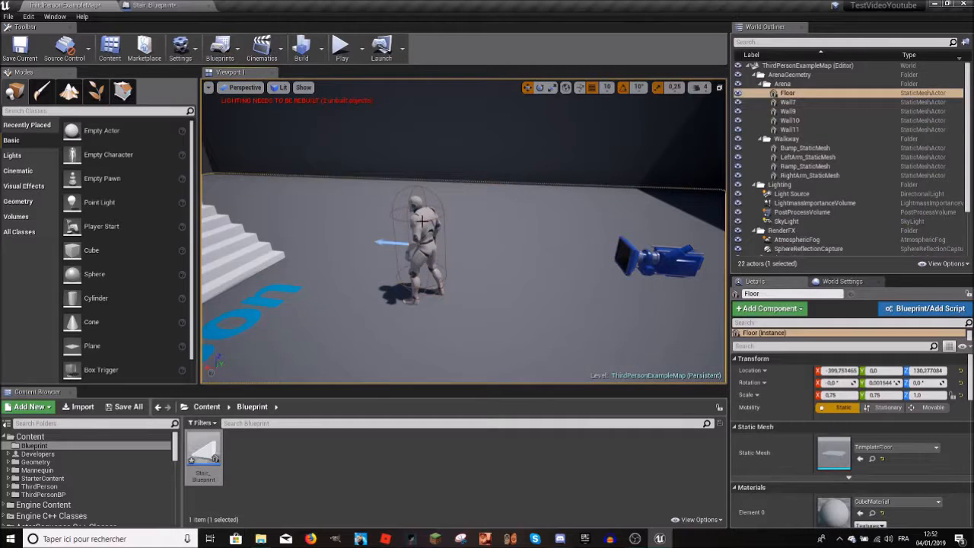
pyautogui.click(411, 240)
pyautogui.moveTo(439, 223); pyautogui.dragTo(473, 180, button='right')
pyautogui.click(149, 5)
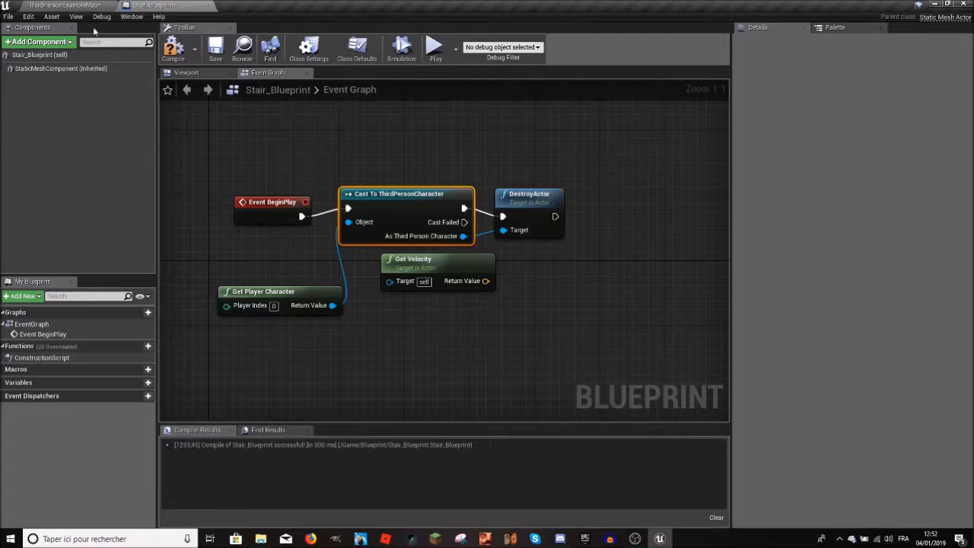
# Step: View the details of Stair_Blueprint (self) and its inherited StaticMeshComponent
pyautogui.click(37, 57)
pyautogui.click(38, 69)
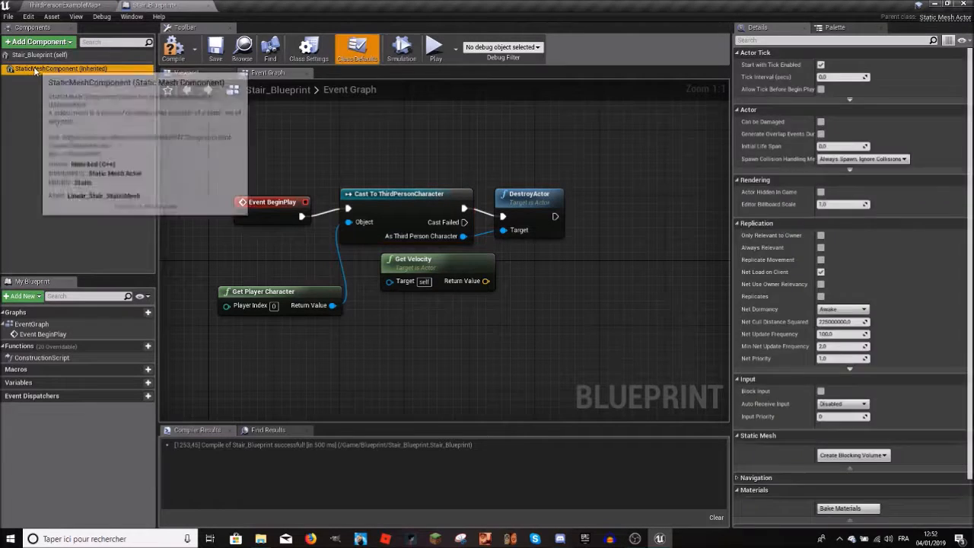
pyautogui.click(40, 57)
pyautogui.click(39, 69)
pyautogui.click(72, 6)
pyautogui.click(140, 5)
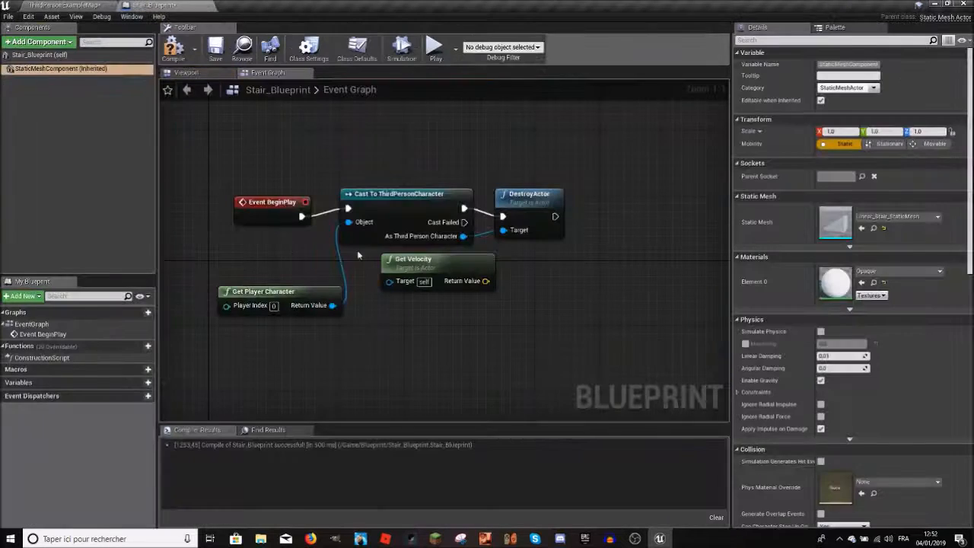
# Step: Move the Get Player Character node just below Event BeginPlay, beside the cast node's Object input
pyautogui.click(354, 227)
pyautogui.moveTo(292, 290); pyautogui.dragTo(259, 263)
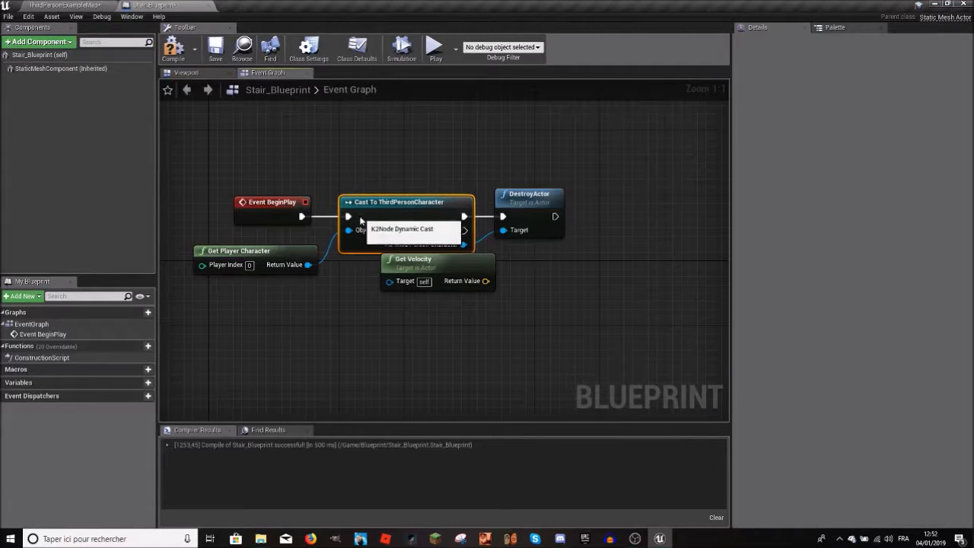
pyautogui.click(268, 253)
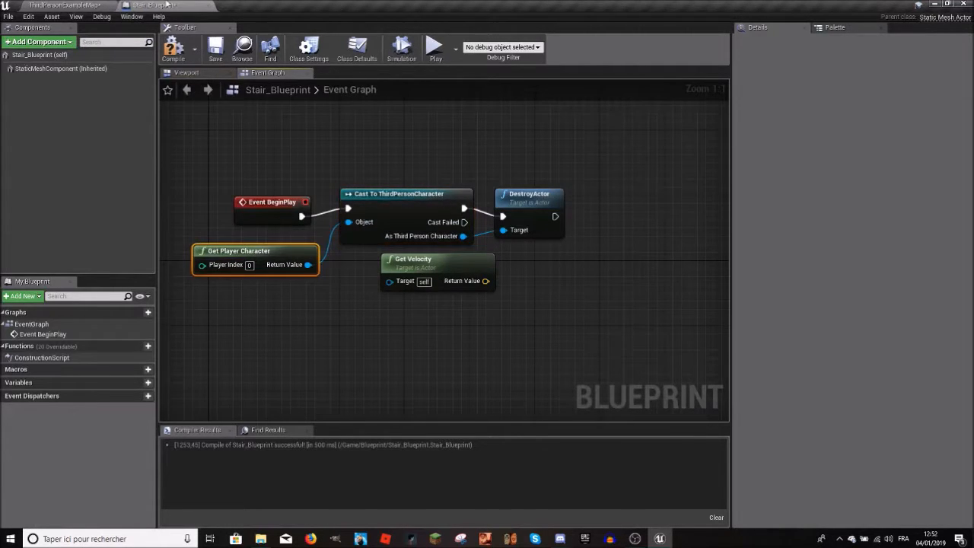
# Step: Check the character in the level, and align DestroyActor with the cast node's execution output in the Blueprint
pyautogui.click(64, 4)
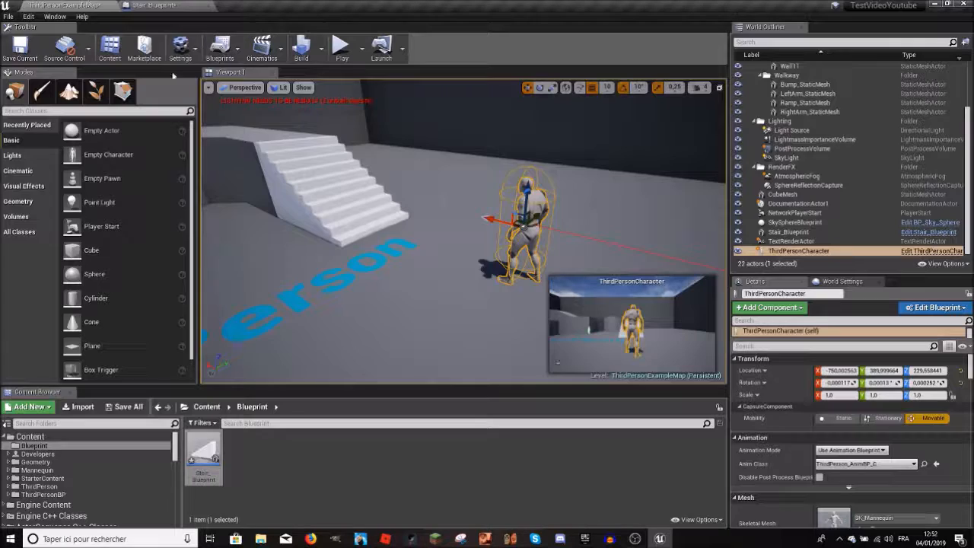
pyautogui.click(173, 4)
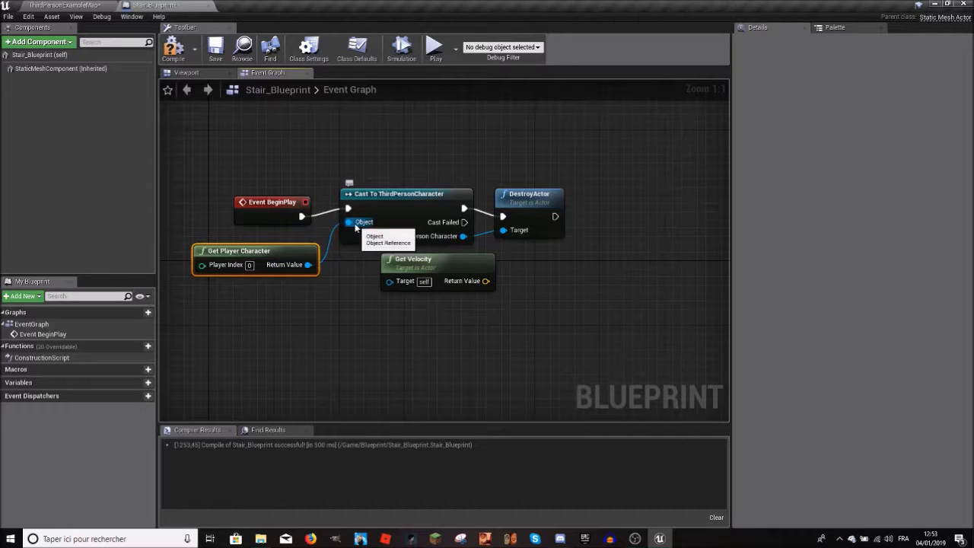
pyautogui.moveTo(520, 195); pyautogui.dragTo(537, 188)
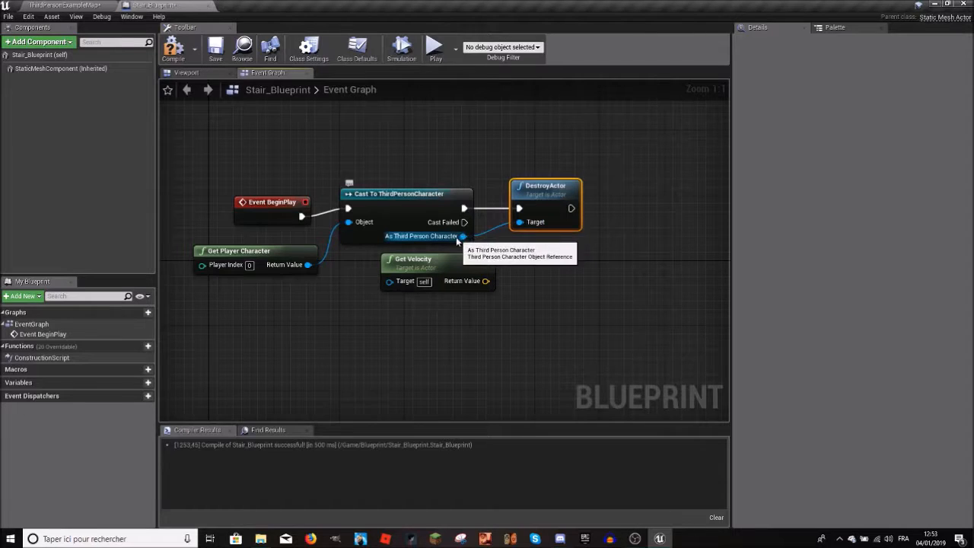
# Step: Compare the third person character in the level with the cast setup in the Stair_Blueprint graph
pyautogui.click(6, 6)
pyautogui.click(76, 5)
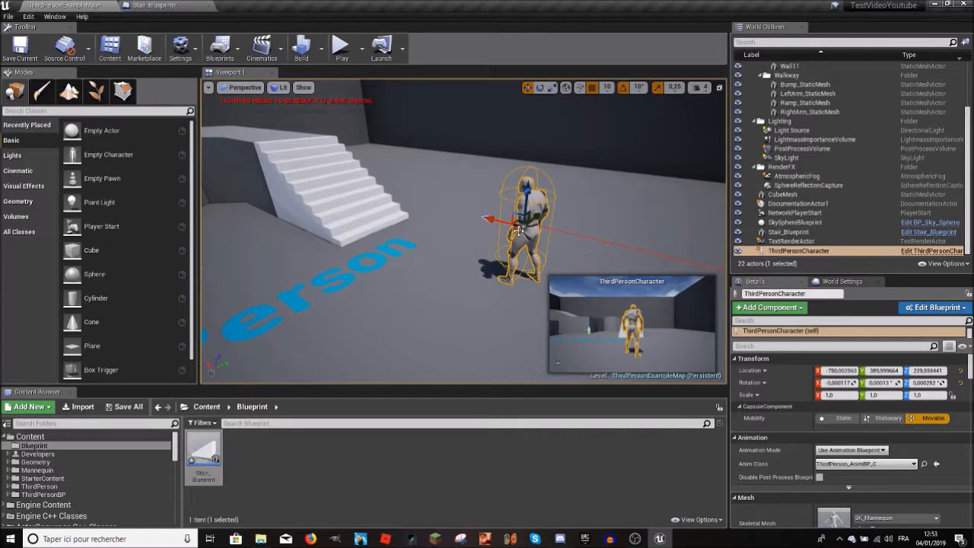
pyautogui.click(177, 5)
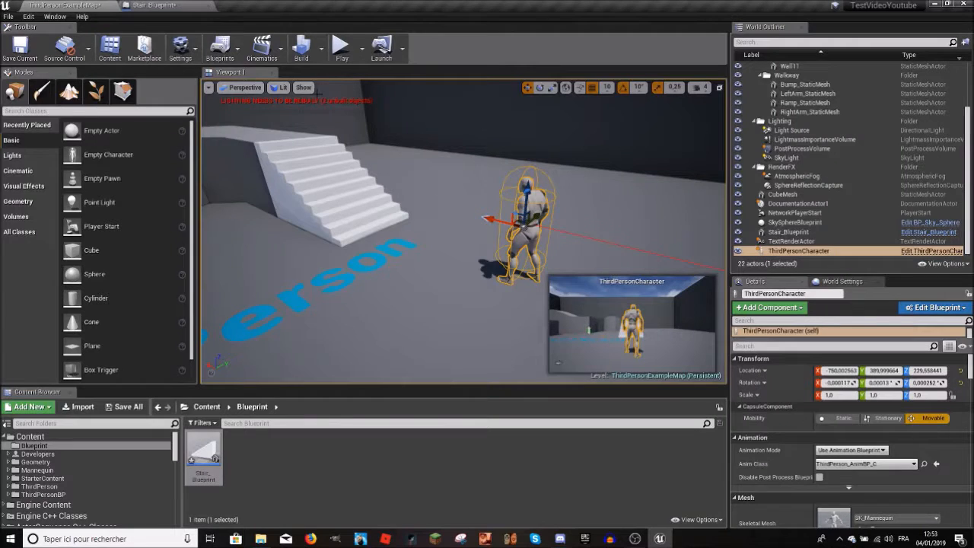
pyautogui.click(199, 5)
pyautogui.click(51, 4)
pyautogui.click(148, 5)
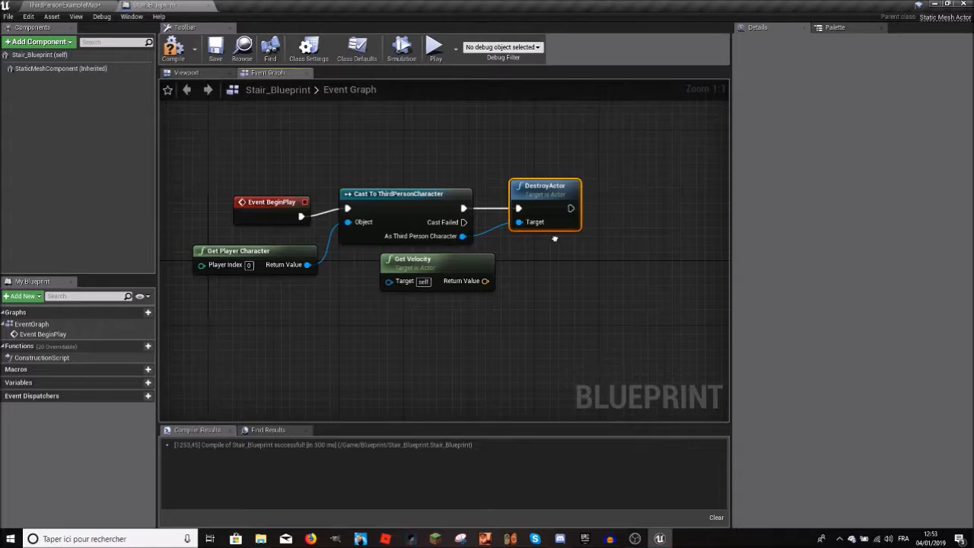
# Step: Delete the DestroyActor node after the cast
pyautogui.moveTo(555, 237); pyautogui.dragTo(479, 211, button='right')
pyautogui.moveTo(364, 240); pyautogui.dragTo(388, 248)
pyautogui.moveTo(456, 180); pyautogui.dragTo(480, 196)
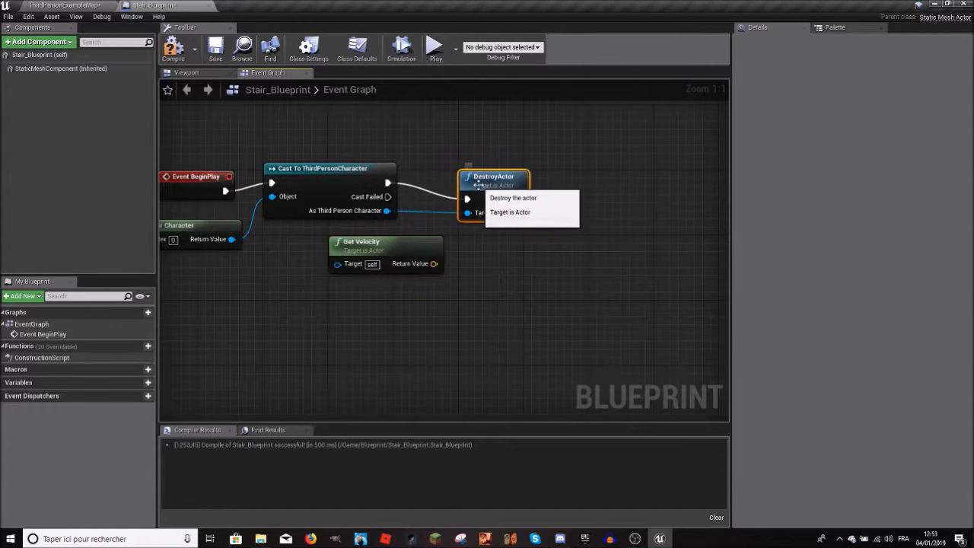
pyautogui.press('Delete')
# Step: Connect the cast's As Third Person Character output to Get Velocity's Target and place Get Velocity below the cast node
pyautogui.moveTo(392, 263); pyautogui.dragTo(387, 210)
pyautogui.moveTo(456, 190); pyautogui.dragTo(448, 222)
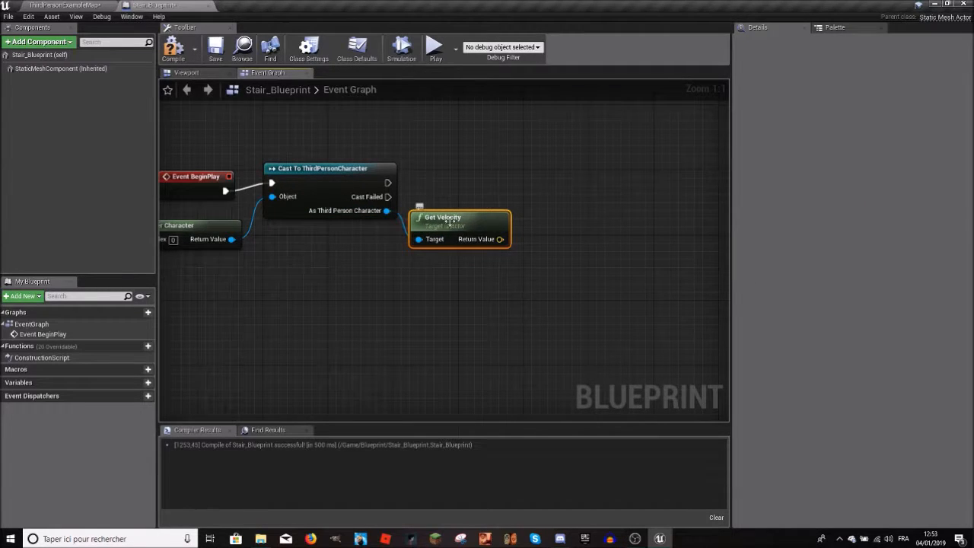
pyautogui.click(447, 189)
pyautogui.click(460, 216)
pyautogui.moveTo(461, 217); pyautogui.dragTo(389, 242)
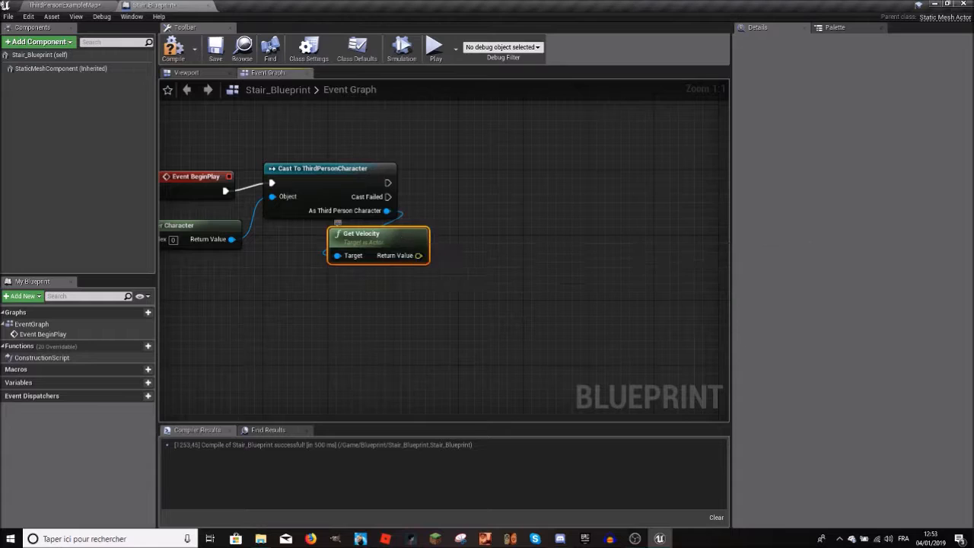
# Step: Look at the character in the level again, and shift Get Velocity further left beneath the cast node in the Blueprint
pyautogui.click(65, 5)
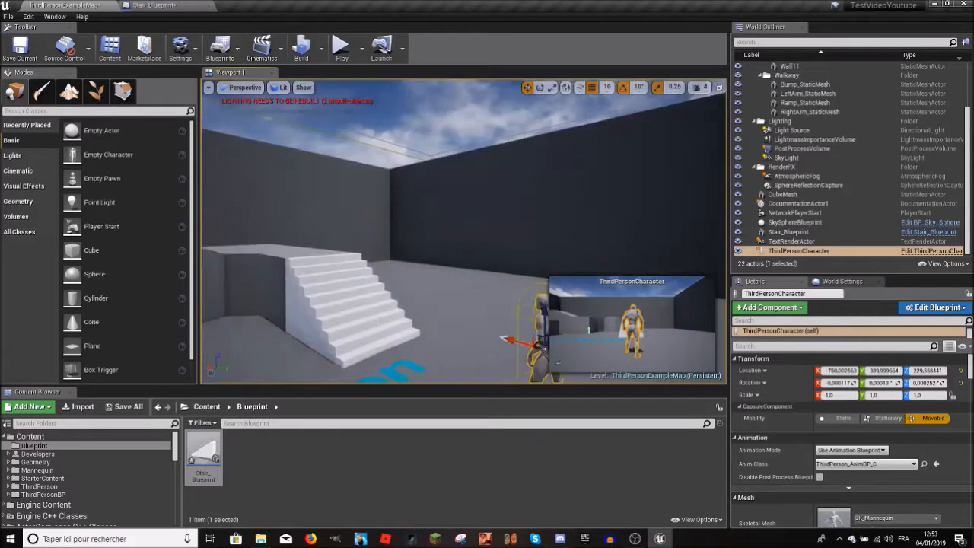
pyautogui.click(152, 5)
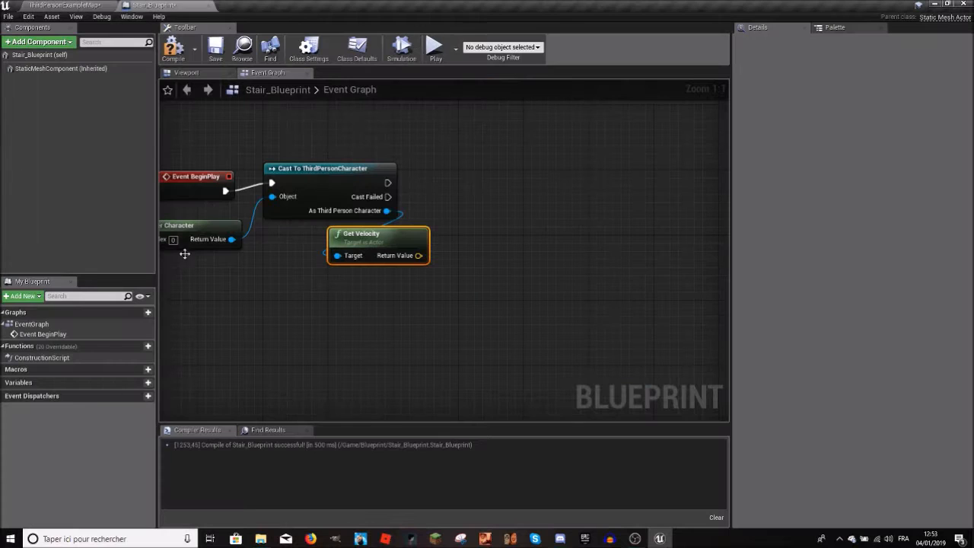
pyautogui.moveTo(406, 246); pyautogui.dragTo(382, 245)
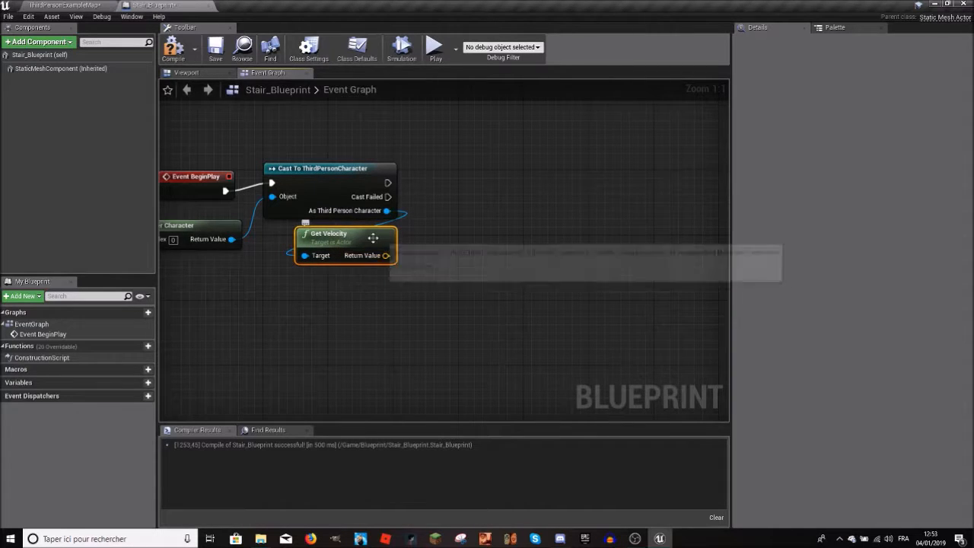
pyautogui.moveTo(386, 256); pyautogui.dragTo(422, 220)
pyautogui.write('convert')
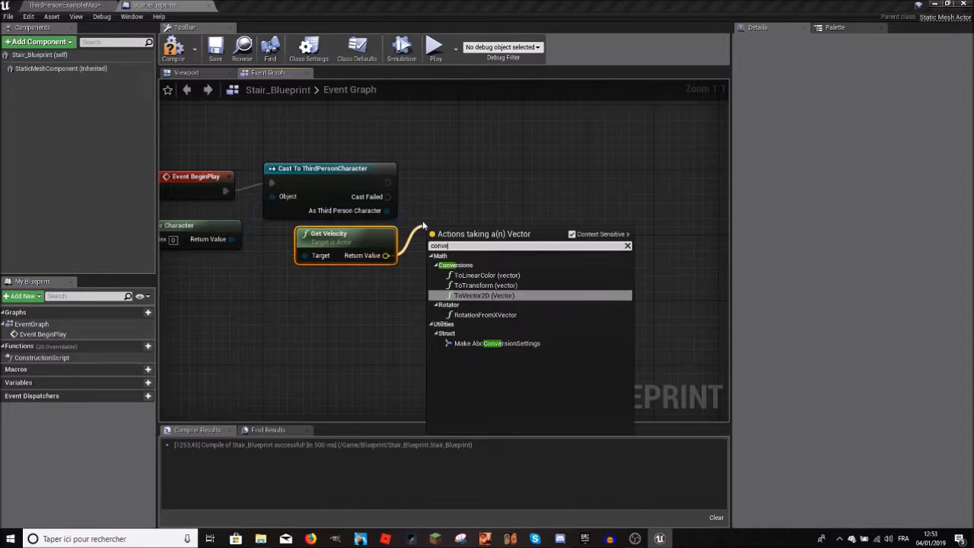
pyautogui.click(463, 203)
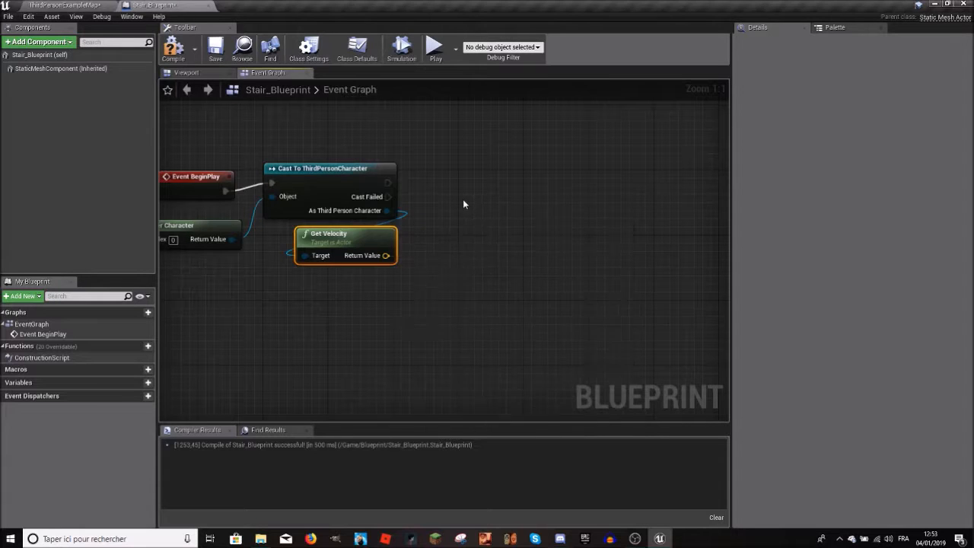
# Step: Split Get Velocity's Return Value struct pin into separate X, Y and Z outputs
pyautogui.rightClick(378, 259)
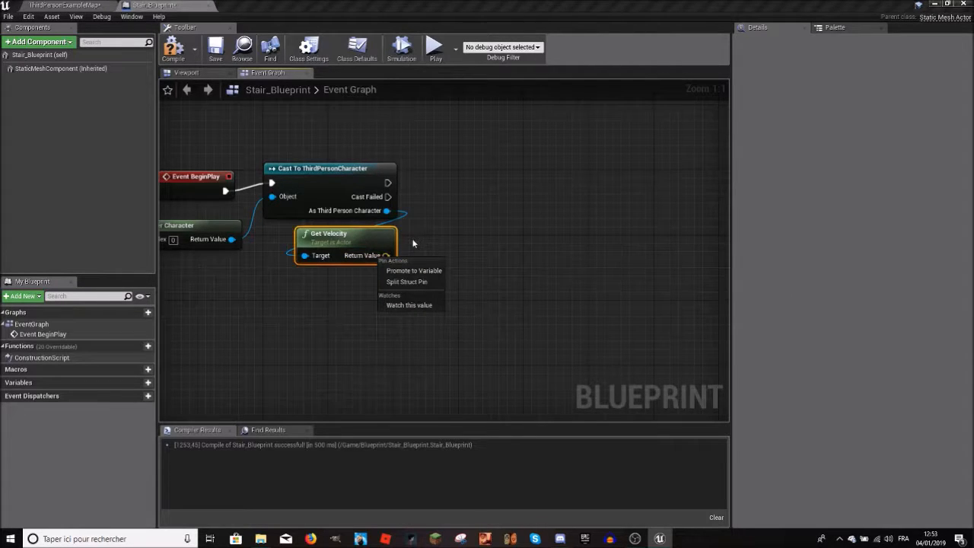
pyautogui.click(401, 255)
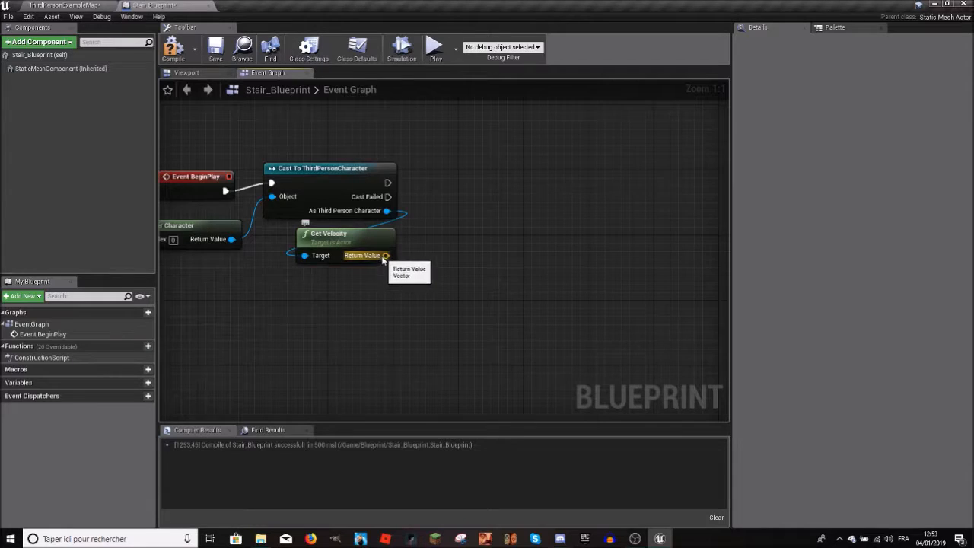
pyautogui.rightClick(385, 257)
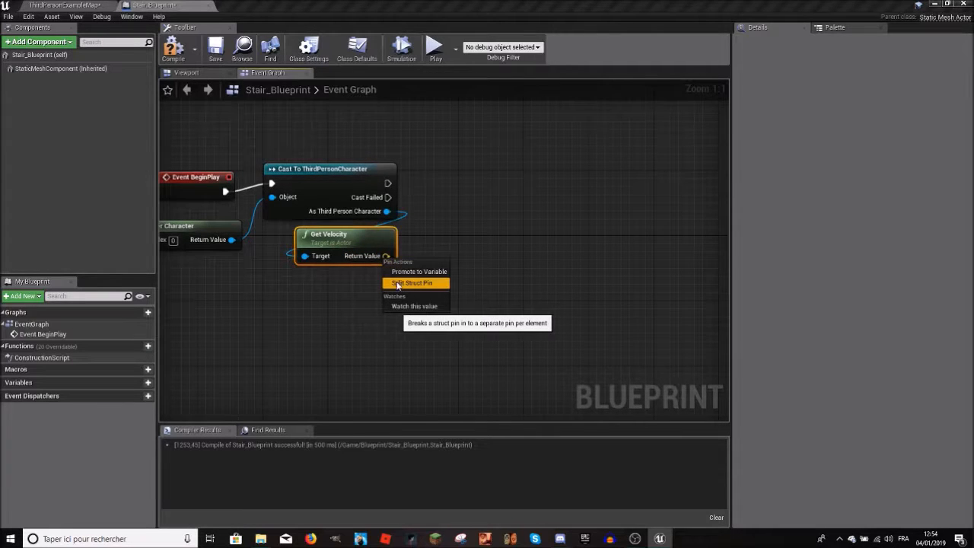
pyautogui.click(409, 283)
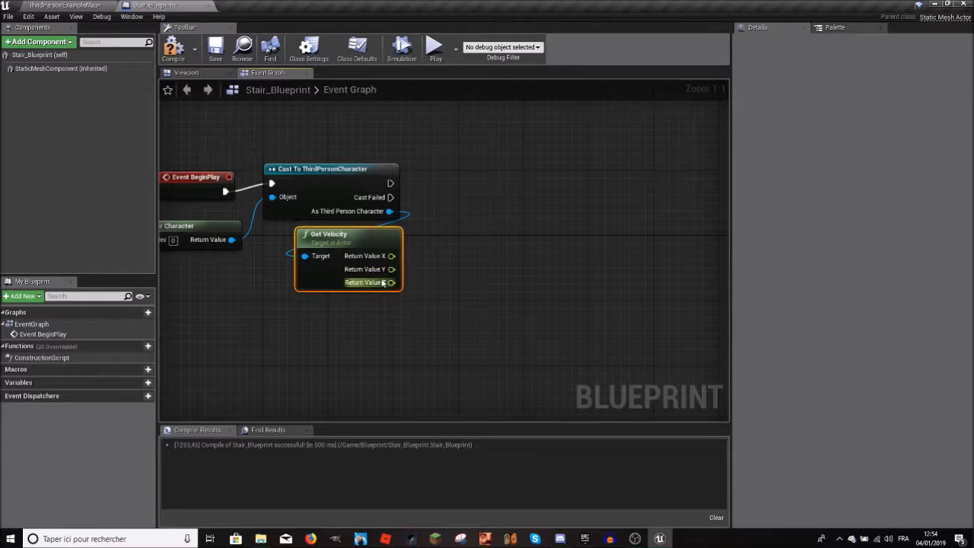
pyautogui.click(429, 237)
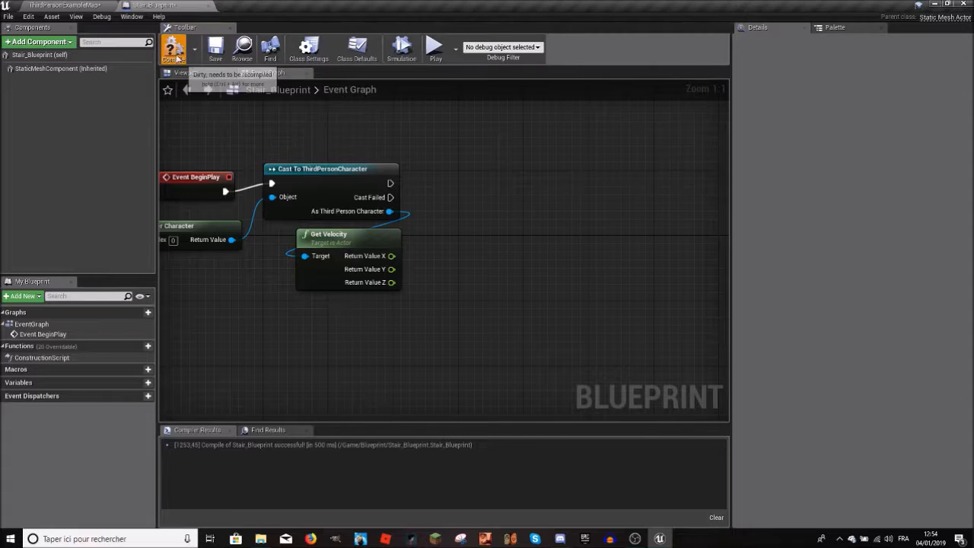
# Step: Compile Stair_Blueprint, compare its Get Velocity setup with the level, and return to the level editor
pyautogui.click(64, 4)
pyautogui.moveTo(448, 198); pyautogui.dragTo(290, 163, button='right')
pyautogui.click(156, 6)
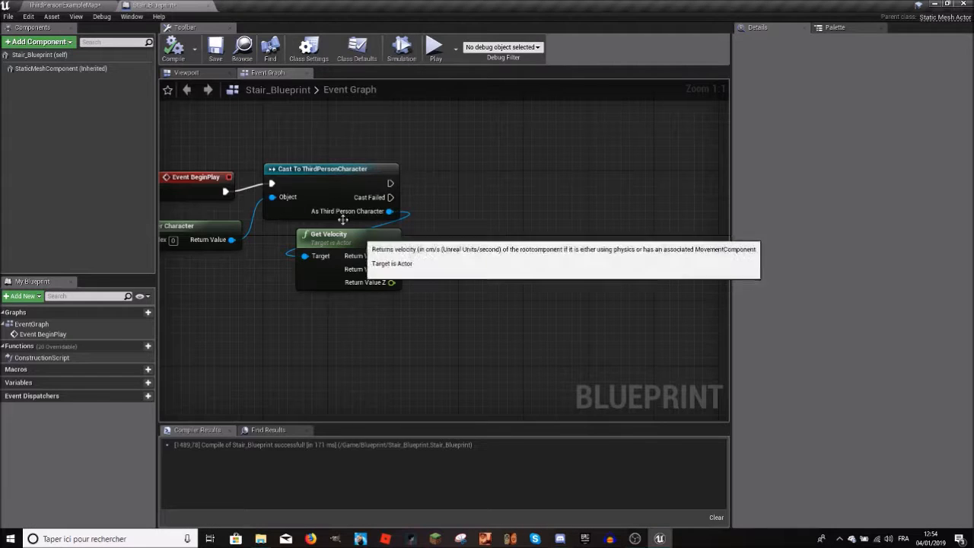
pyautogui.click(65, 5)
pyautogui.moveTo(403, 213); pyautogui.dragTo(297, 348, button='right')
pyautogui.click(30, 436)
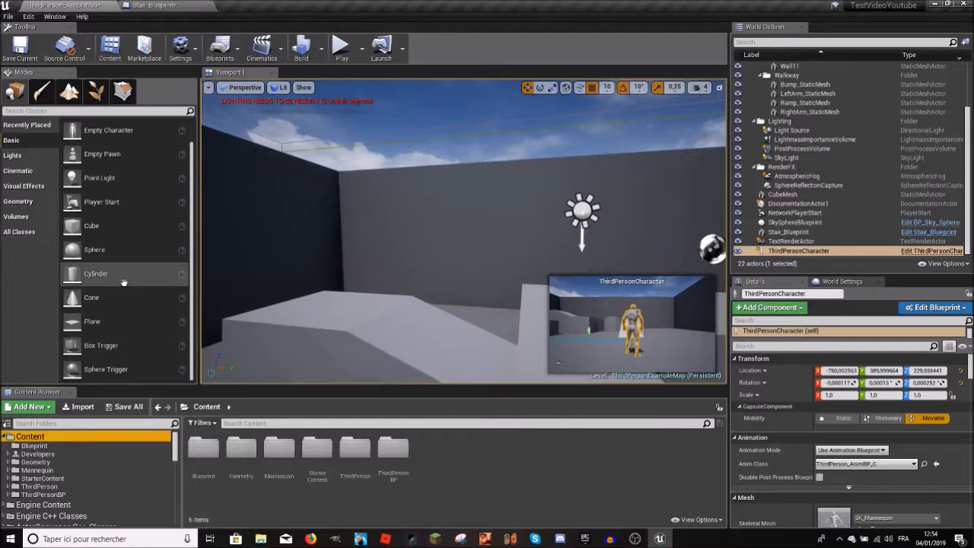
# Step: Find the Text Render actor with the search term "text", place it in the level and move it to X location 750
pyautogui.click(13, 127)
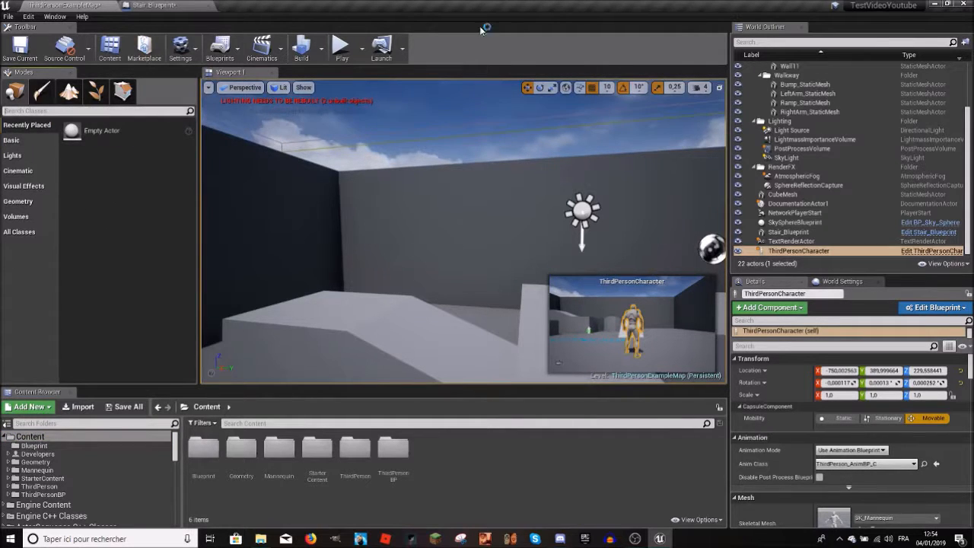
pyautogui.write('text')
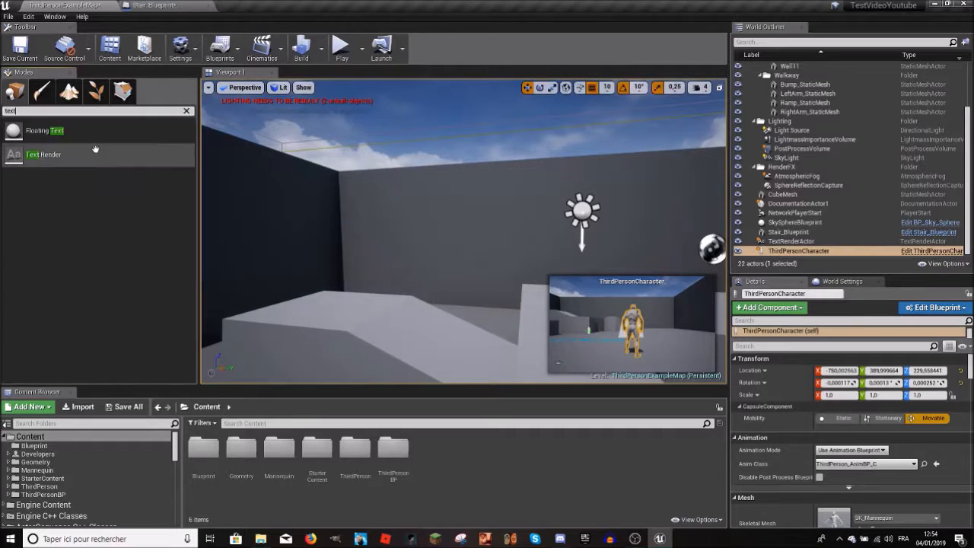
pyautogui.moveTo(70, 157); pyautogui.dragTo(446, 232)
pyautogui.press('e')
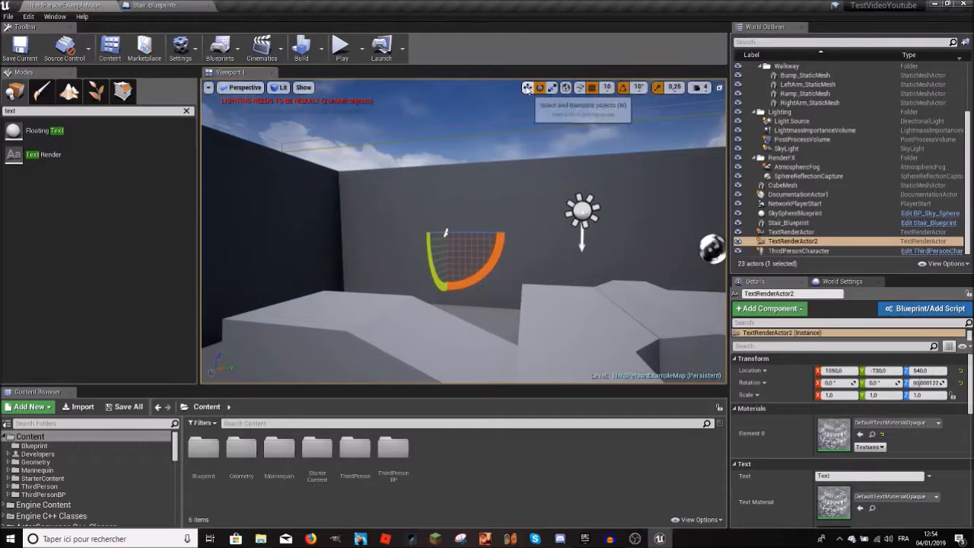
pyautogui.press('w')
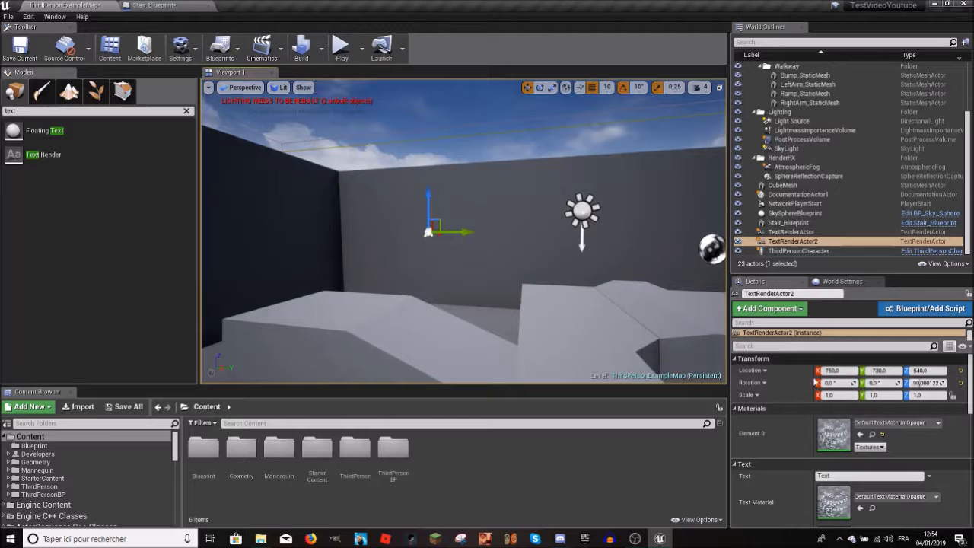
# Step: Examine the new text actor's detail properties and view its text up close in the level
pyautogui.scroll(-2, 817, 440)
pyautogui.scroll(-5, 817, 440)
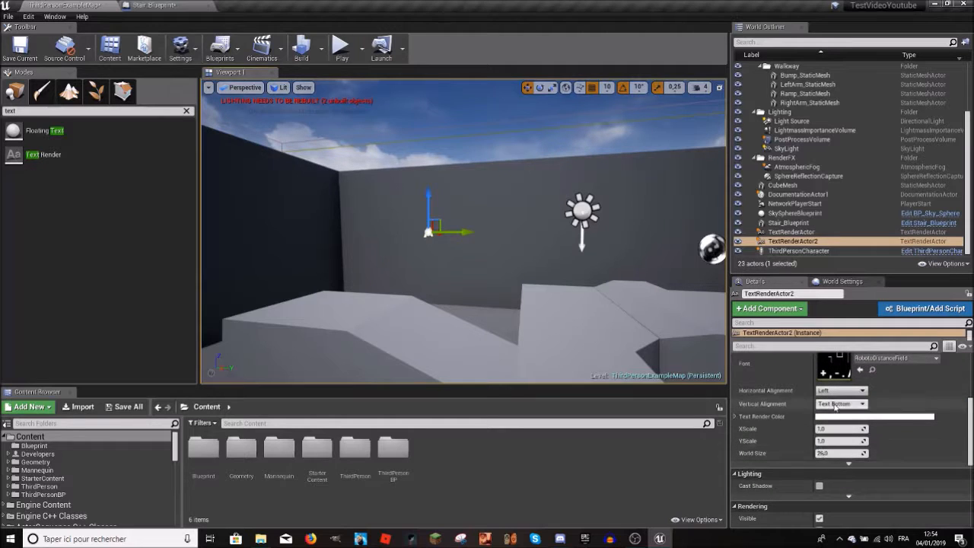
pyautogui.scroll(-6, 835, 403)
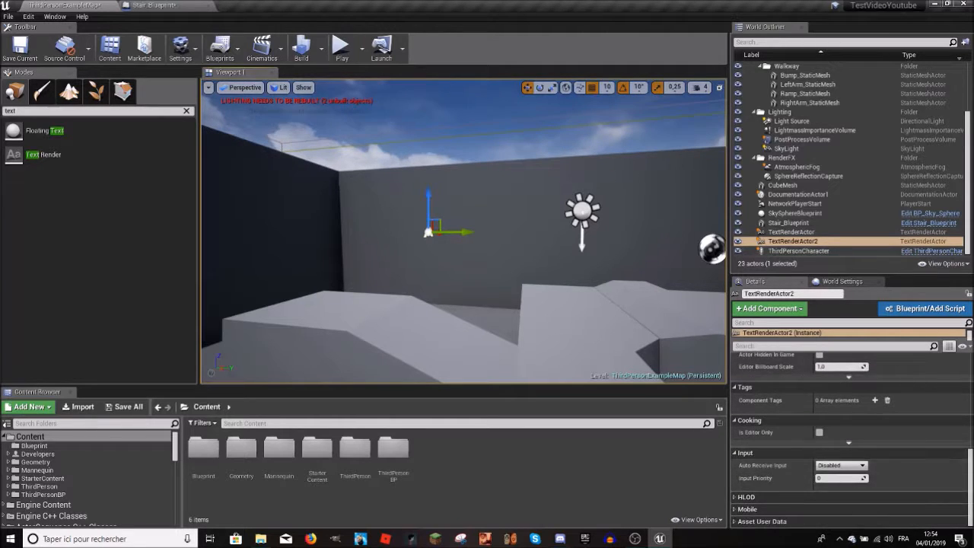
pyautogui.moveTo(971, 478); pyautogui.dragTo(919, 383)
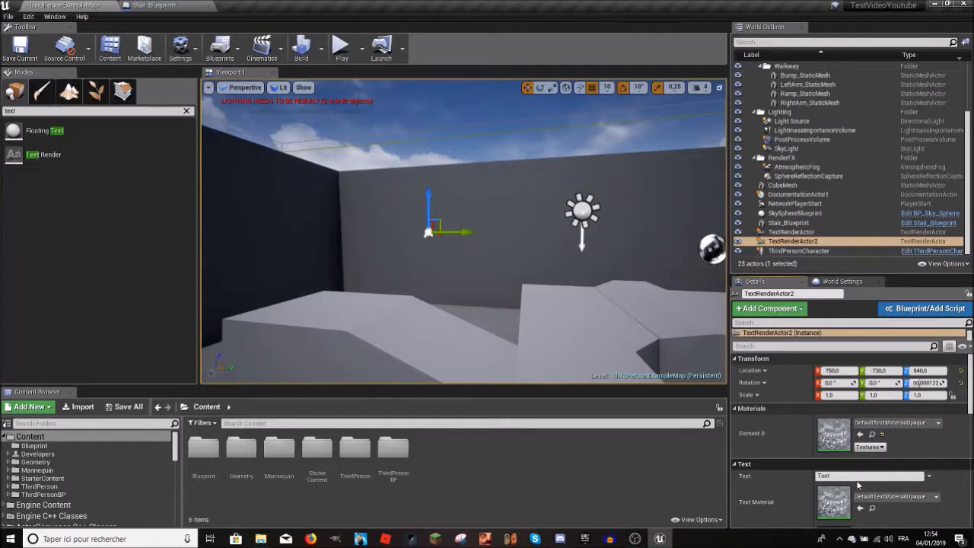
pyautogui.click(825, 476)
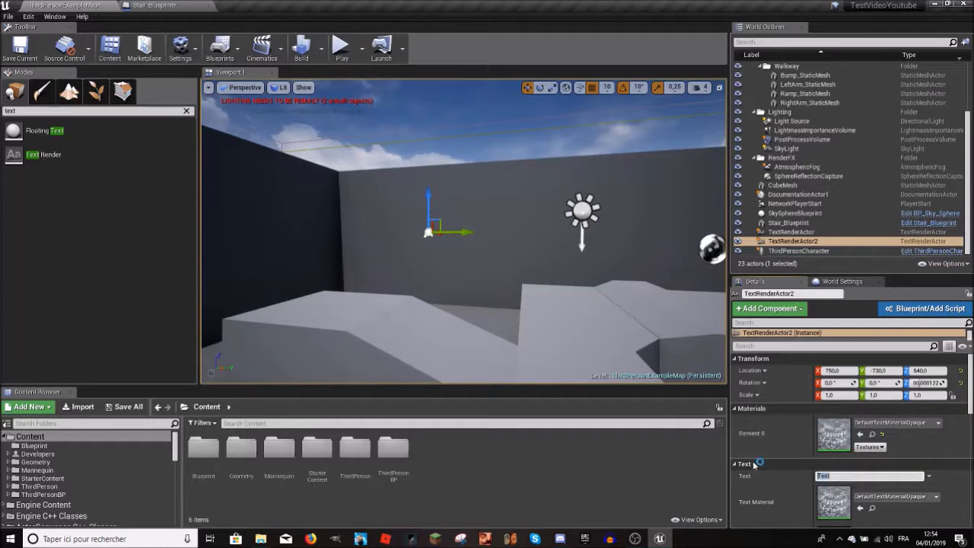
pyautogui.press('f')
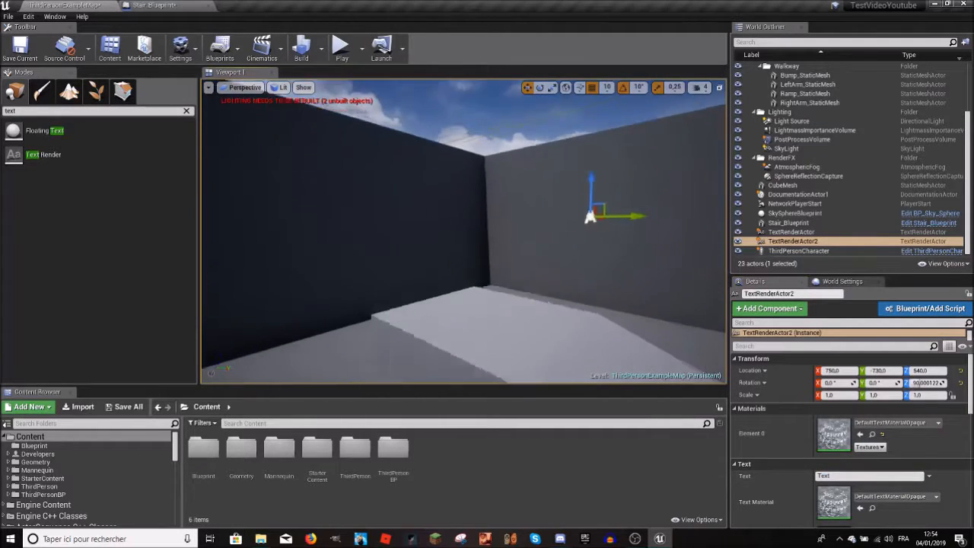
pyautogui.press('f')
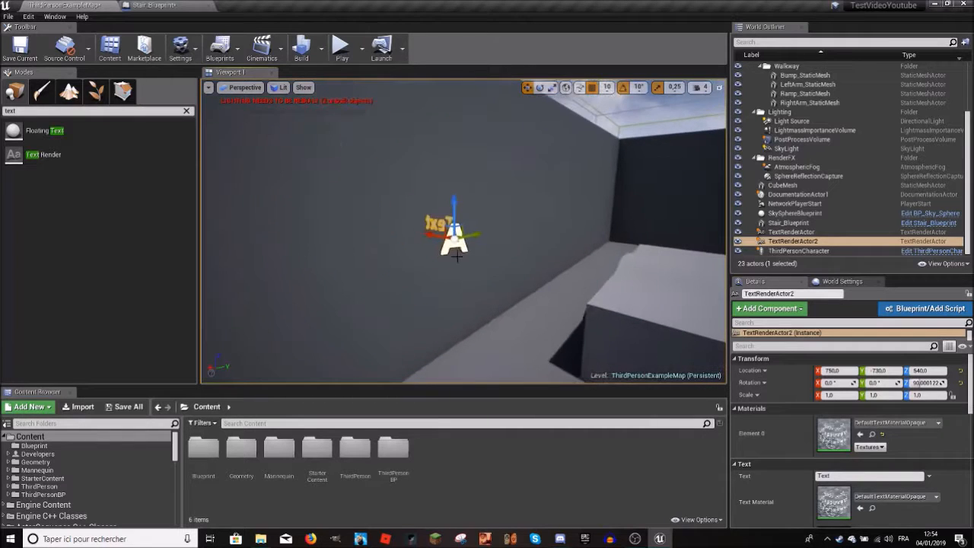
# Step: Undo the text actor's last move and rotate it to about -180° on the Z axis
pyautogui.hotkey('ctrl', 'z')
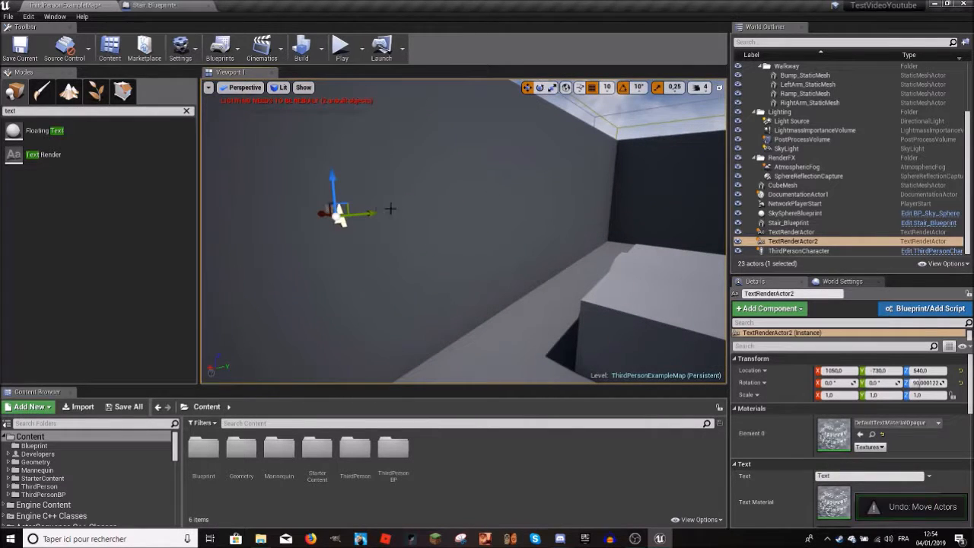
pyautogui.moveTo(375, 236)
pyautogui.mouseDown(button='right')
pyautogui.moveTo(357, 226)
pyautogui.moveTo(335, 234)
pyautogui.moveTo(364, 237)
pyautogui.mouseUp(button='right')
pyautogui.hotkey('ctrl', 'z')
pyautogui.hotkey('ctrl', 'z')
pyautogui.click(540, 88)
pyautogui.moveTo(500, 275); pyautogui.dragTo(472, 276)
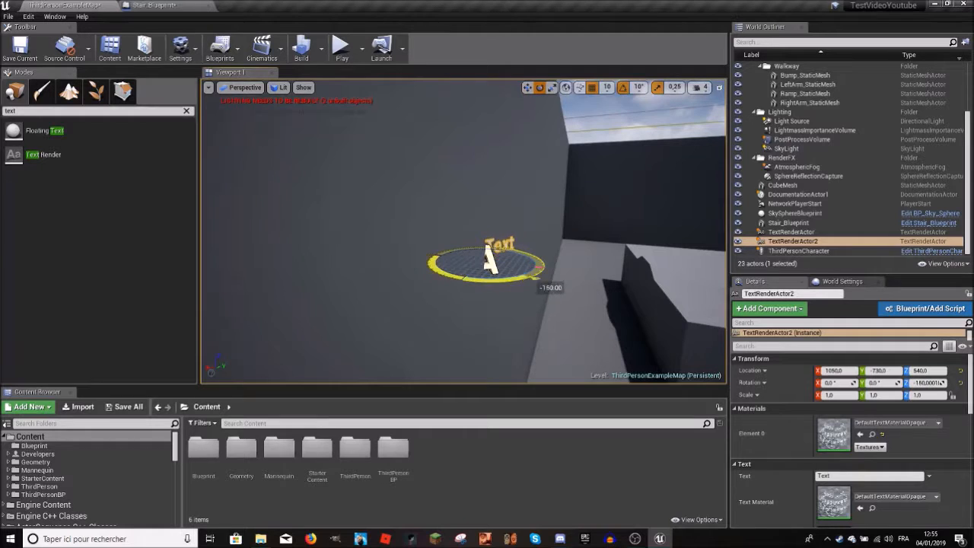
pyautogui.click(527, 87)
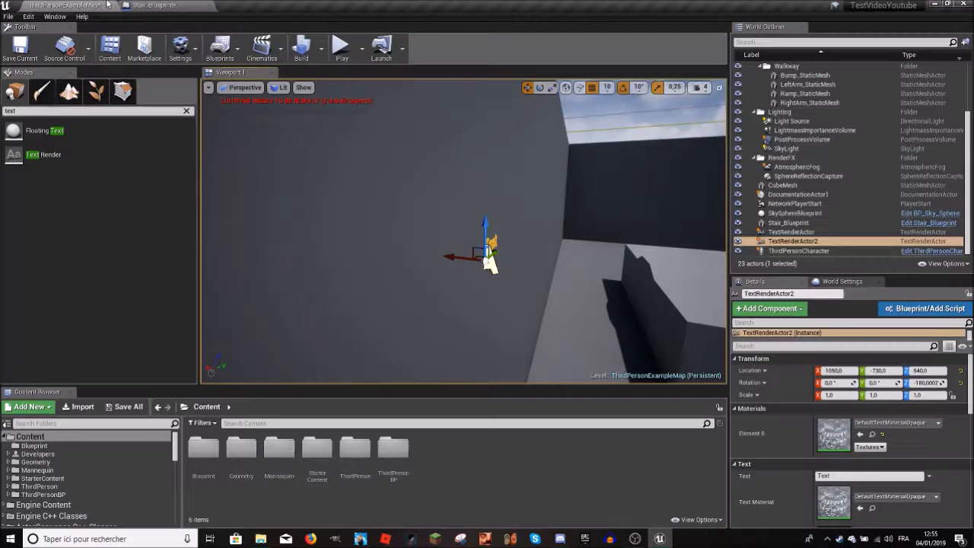
# Step: Look at Get Velocity's split outputs in the Stair_Blueprint graph and at the rotated text in the level
pyautogui.moveTo(487, 259); pyautogui.dragTo(676, 222, button='right')
pyautogui.scroll(8, 463, 231)
pyautogui.scroll(-8, 659, 298)
pyautogui.scroll(4, 659, 297)
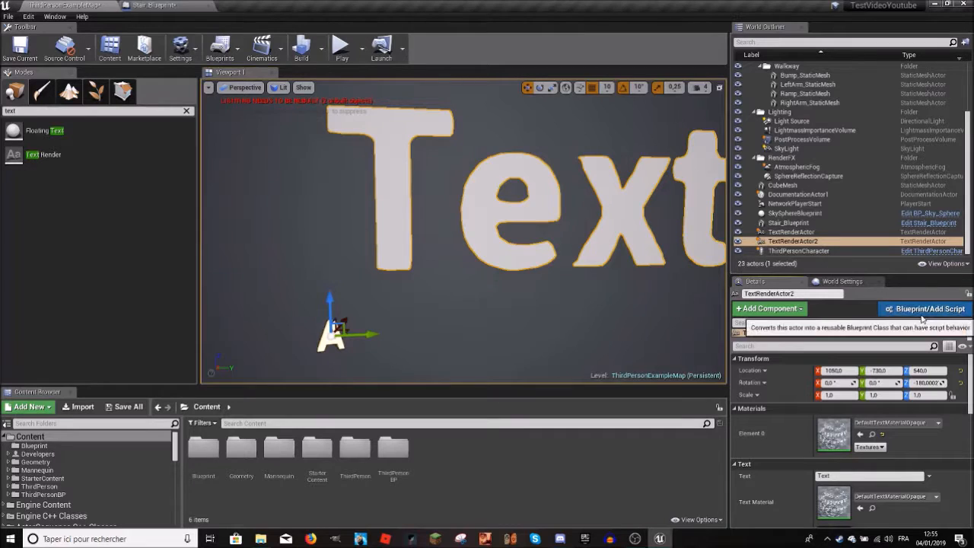
pyautogui.click(924, 308)
pyautogui.moveTo(503, 164); pyautogui.dragTo(878, 175)
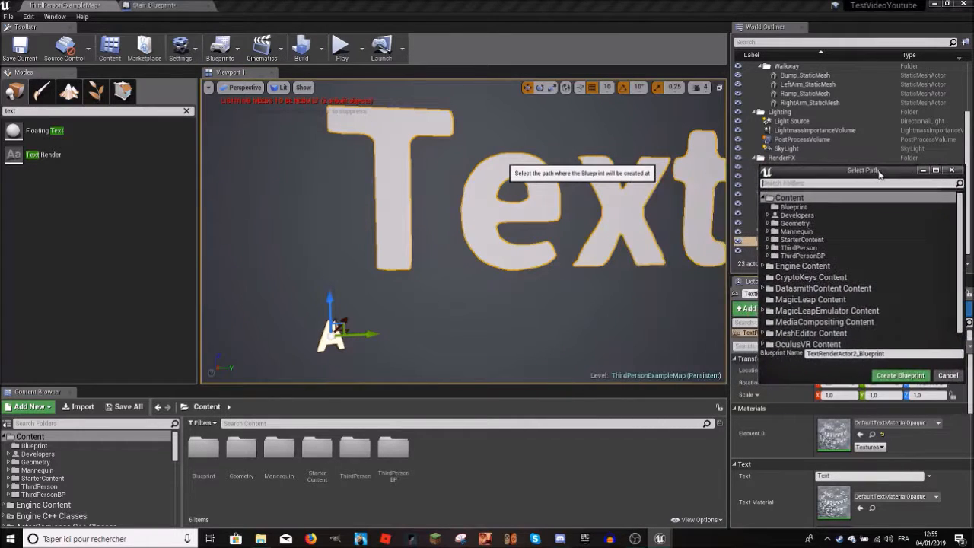
pyautogui.click(951, 169)
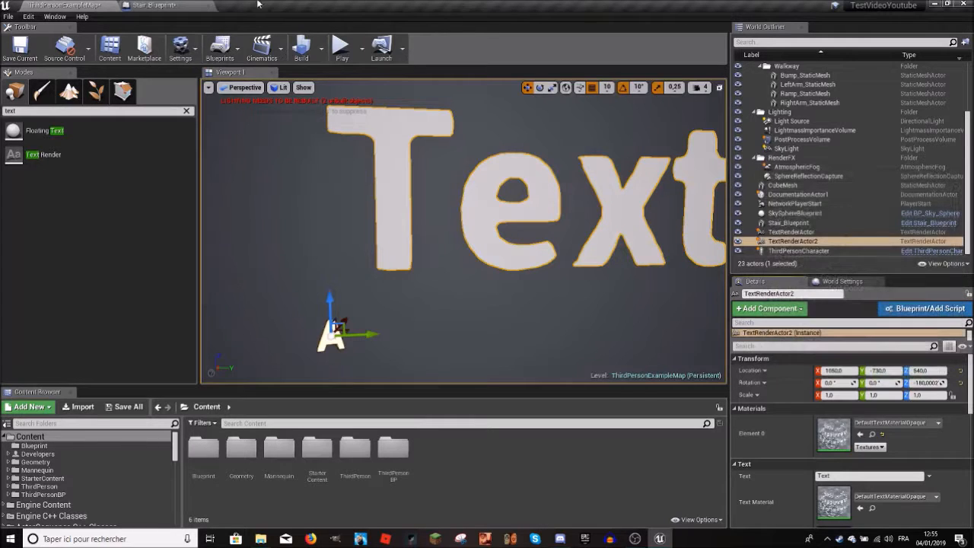
# Step: Replace Event BeginPlay in the Stair_Blueprint graph with Event ActorBeginOverlap and connect it to the Cast To ThirdPersonCharacter node
pyautogui.click(153, 5)
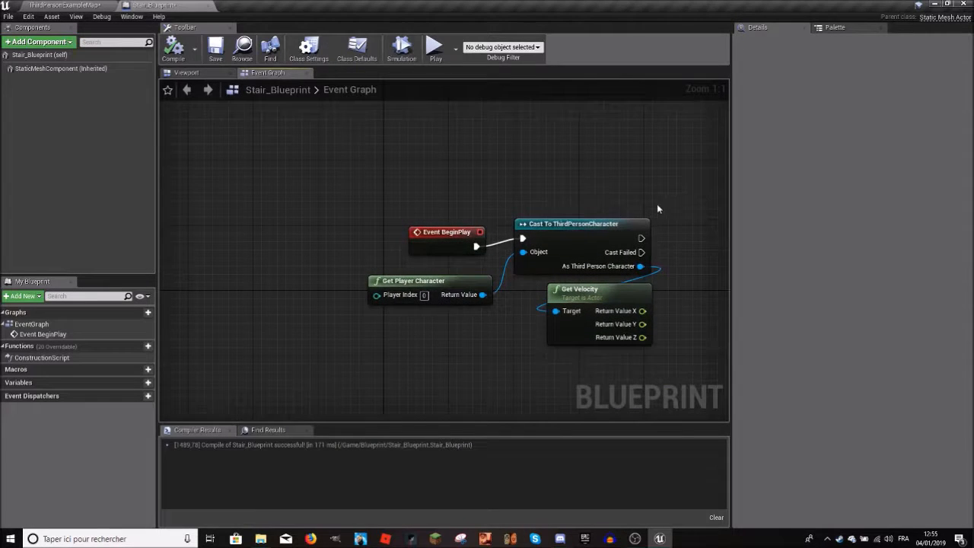
pyautogui.moveTo(659, 205); pyautogui.dragTo(393, 325)
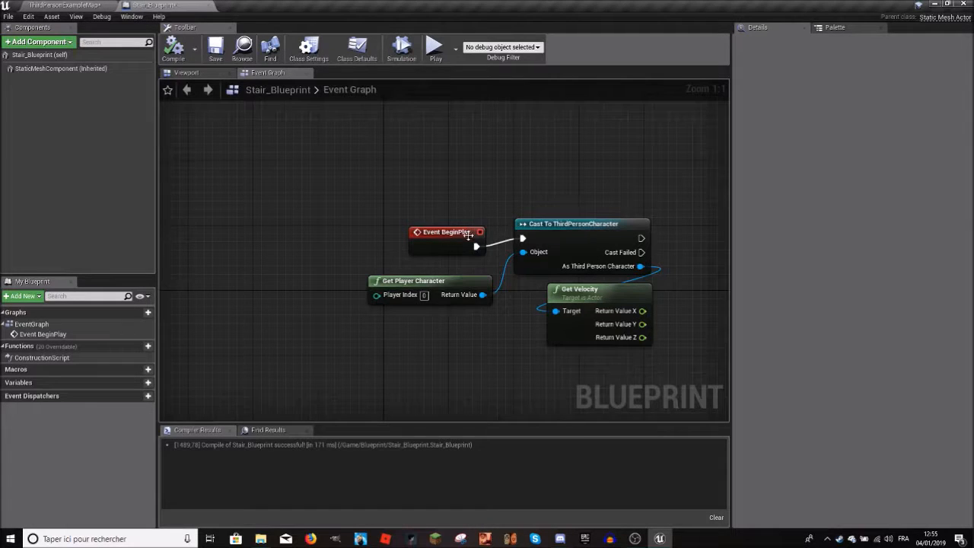
pyautogui.click(456, 232)
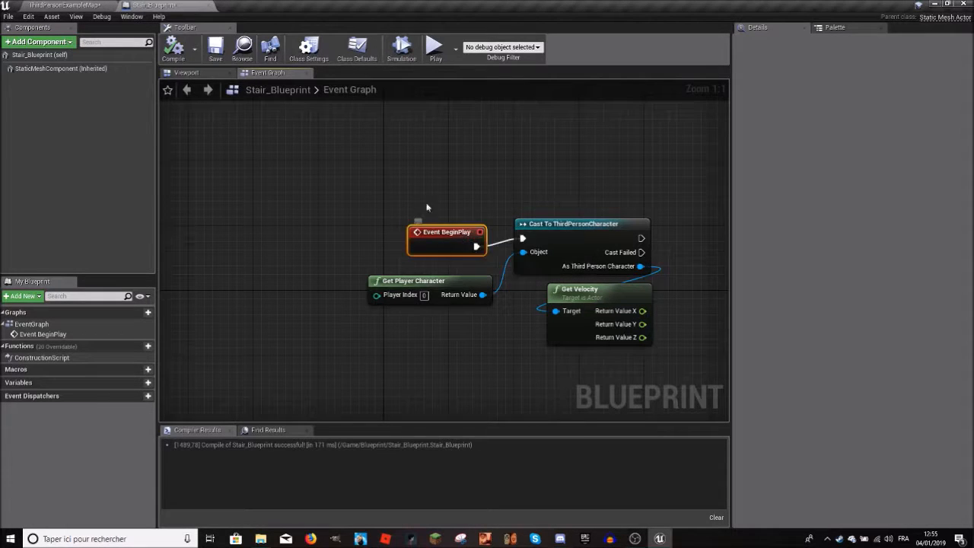
pyautogui.press('Delete')
pyautogui.rightClick(408, 191)
pyautogui.write('event')
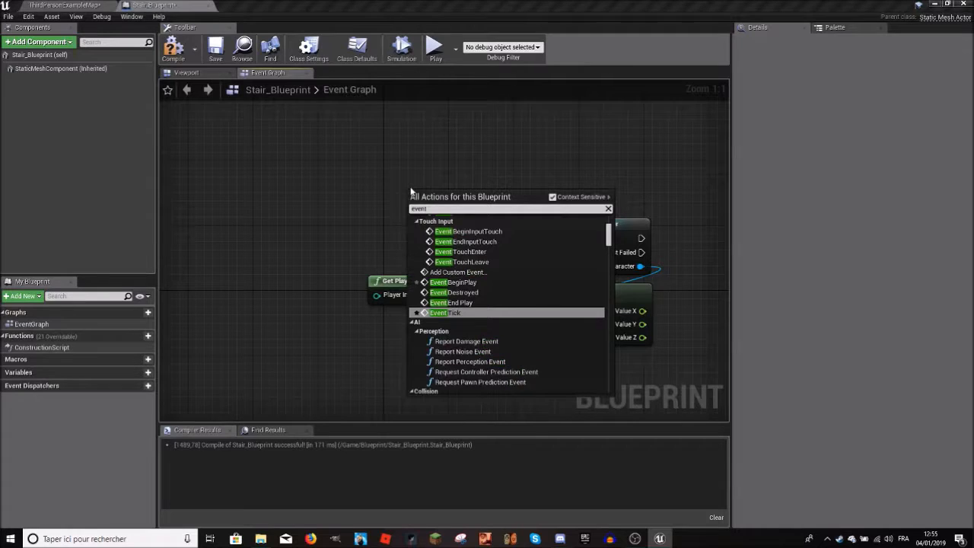
pyautogui.write(' begin')
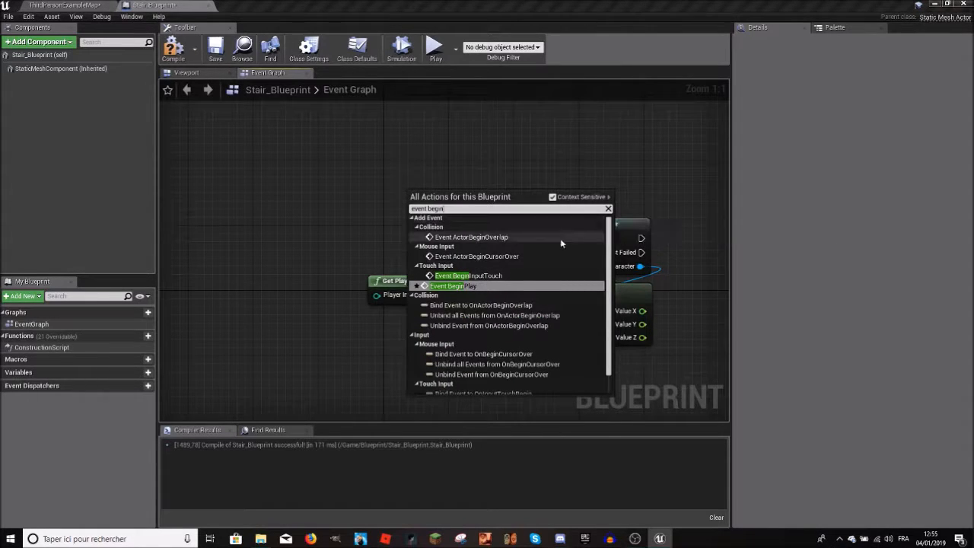
pyautogui.click(471, 237)
pyautogui.moveTo(461, 238); pyautogui.dragTo(467, 239)
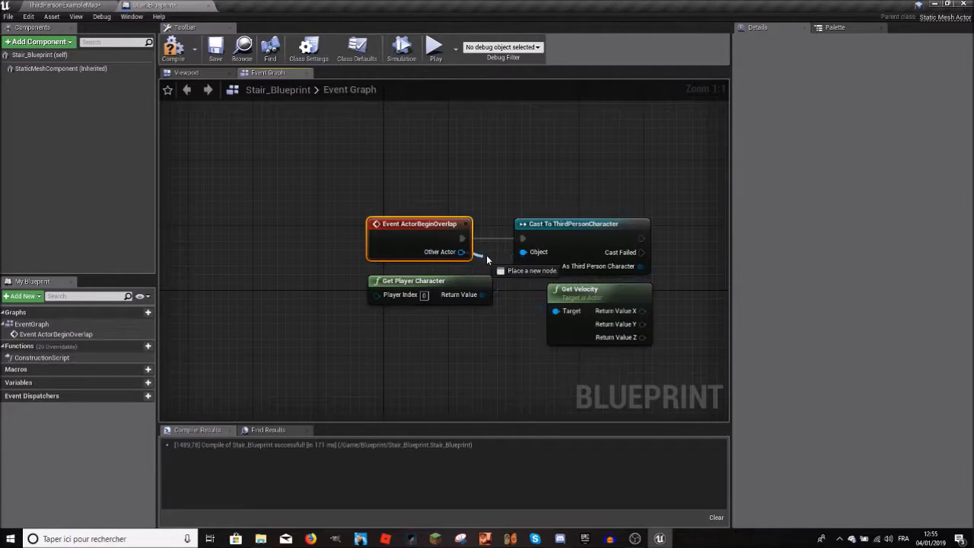
# Step: Delete the Cast To ThirdPersonCharacter, Get Player Character and Get Velocity nodes, keeping only Event ActorBeginOverlap
pyautogui.moveTo(523, 253); pyautogui.dragTo(514, 313)
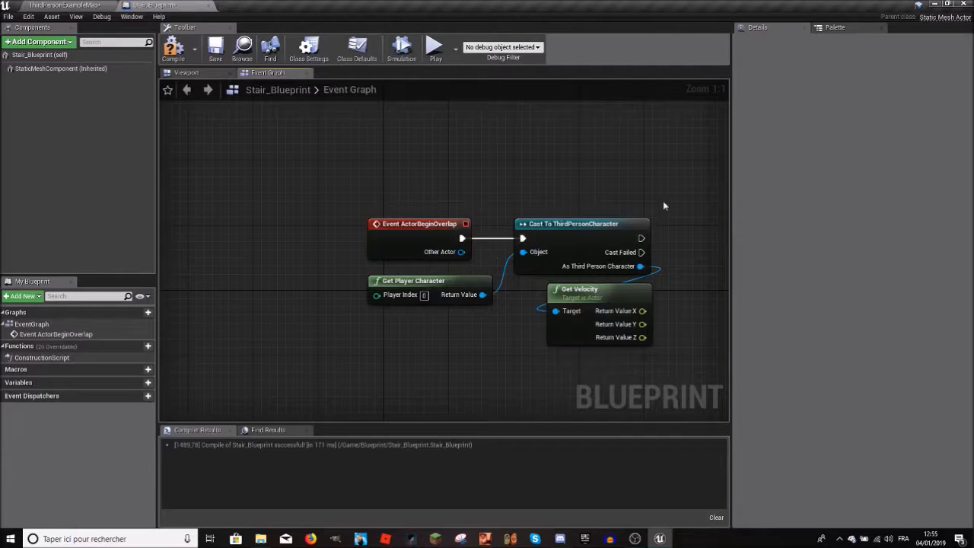
pyautogui.press('Delete')
pyautogui.rightClick(483, 270)
pyautogui.write('destroy')
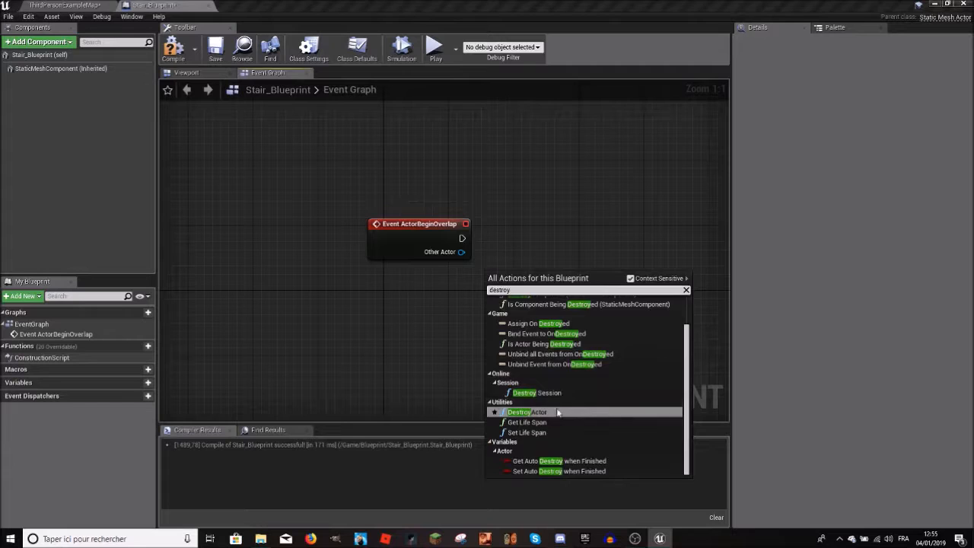
pyautogui.click(546, 421)
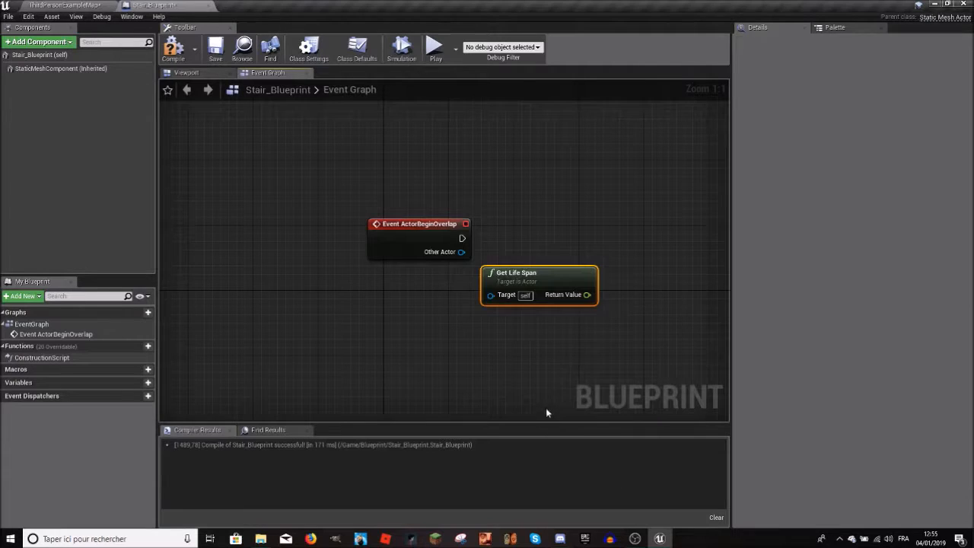
pyautogui.press('Delete')
# Step: Add a DestroyActor node in the Stair_Blueprint graph and connect Event ActorBeginOverlap's execution output and Other Actor to it
pyautogui.rightClick(544, 238)
pyautogui.write('destroy')
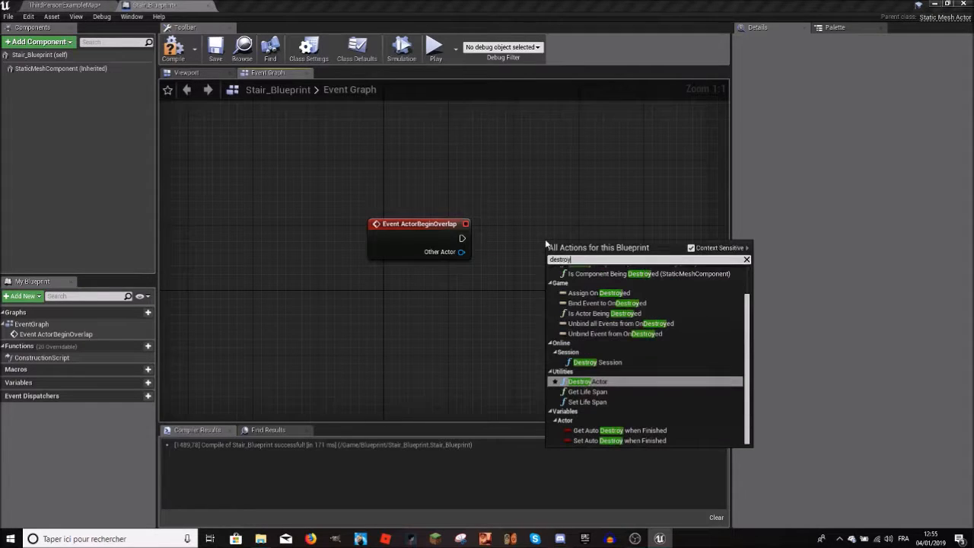
pyautogui.click(601, 381)
pyautogui.moveTo(567, 245); pyautogui.dragTo(502, 207)
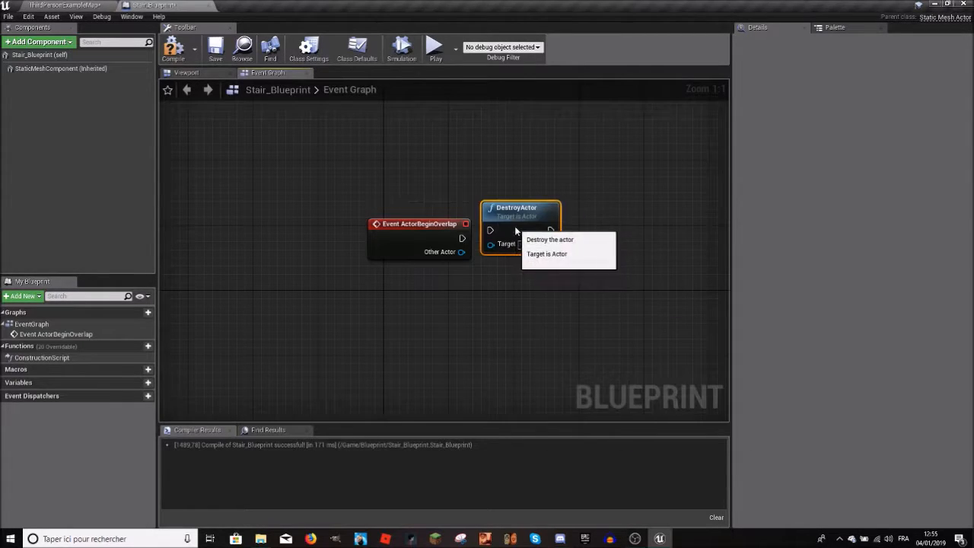
pyautogui.moveTo(503, 248); pyautogui.dragTo(503, 248)
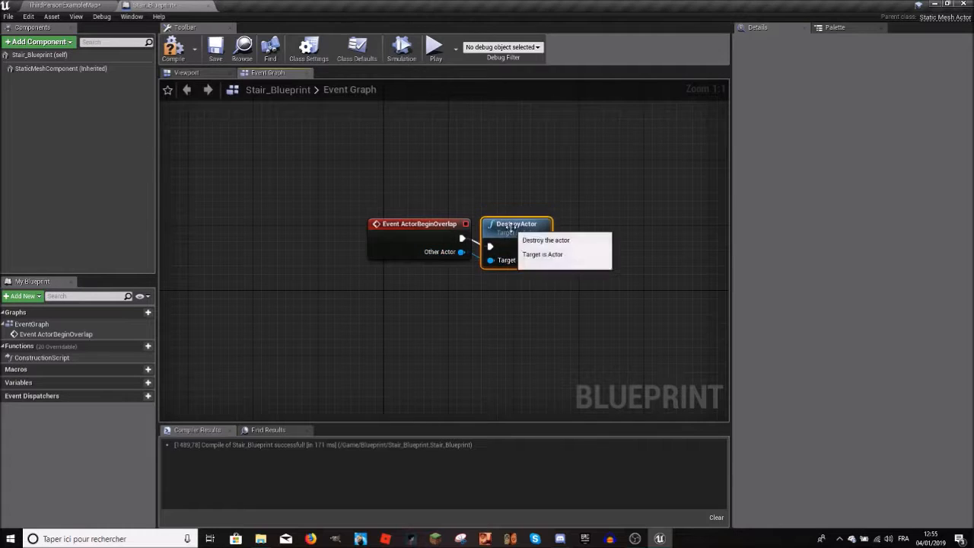
# Step: Open the Level Blueprint of ThirdPersonExampleMap and create a reference to TextRenderActor2 in its event graph
pyautogui.click(65, 4)
pyautogui.press('f')
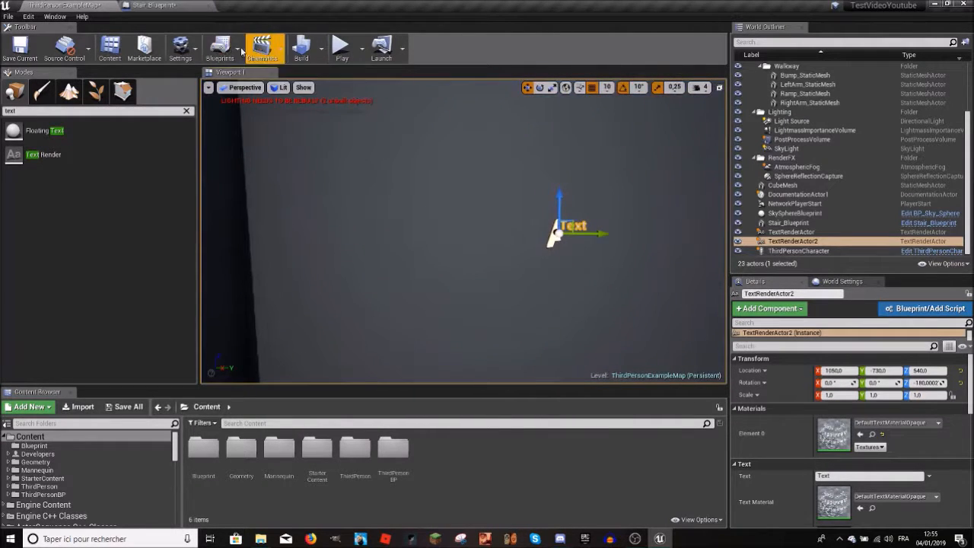
pyautogui.click(214, 58)
pyautogui.click(228, 131)
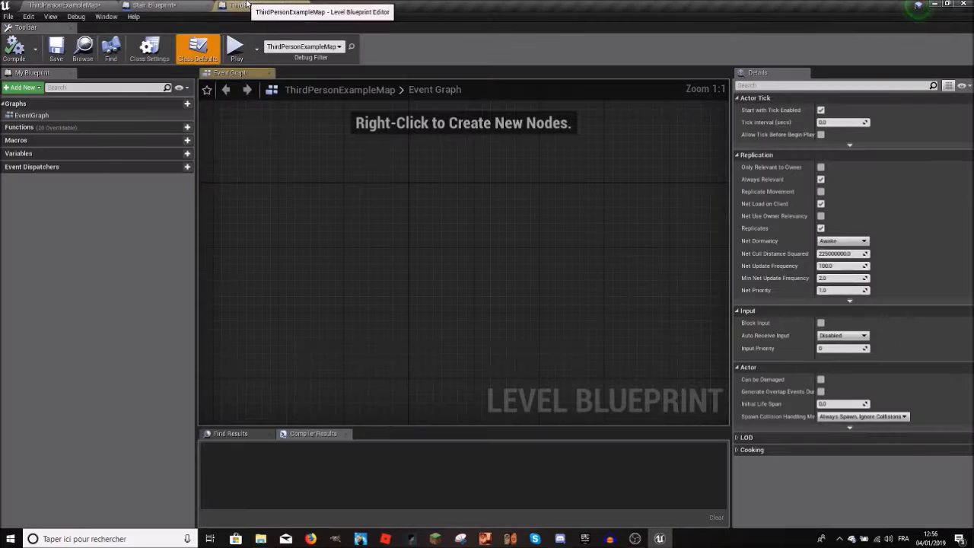
pyautogui.rightClick(353, 238)
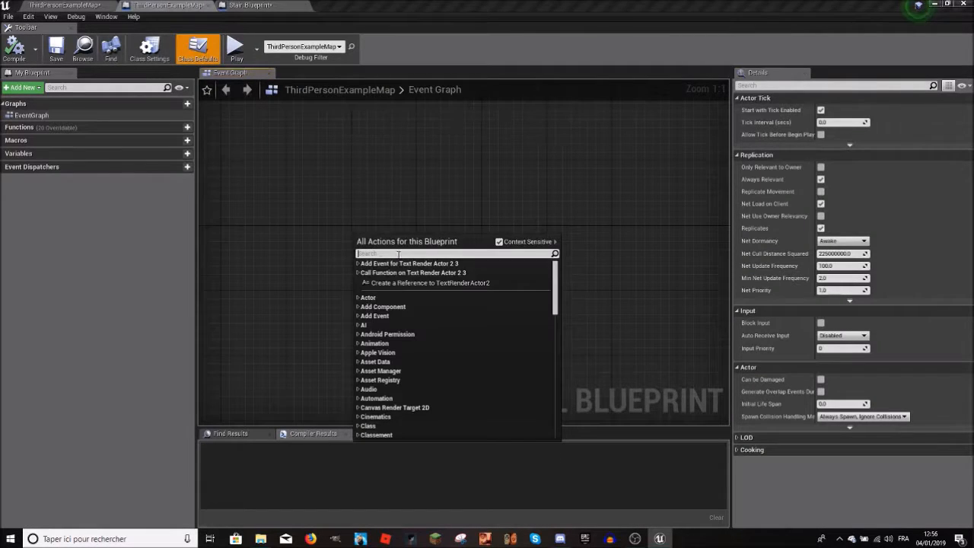
pyautogui.click(365, 283)
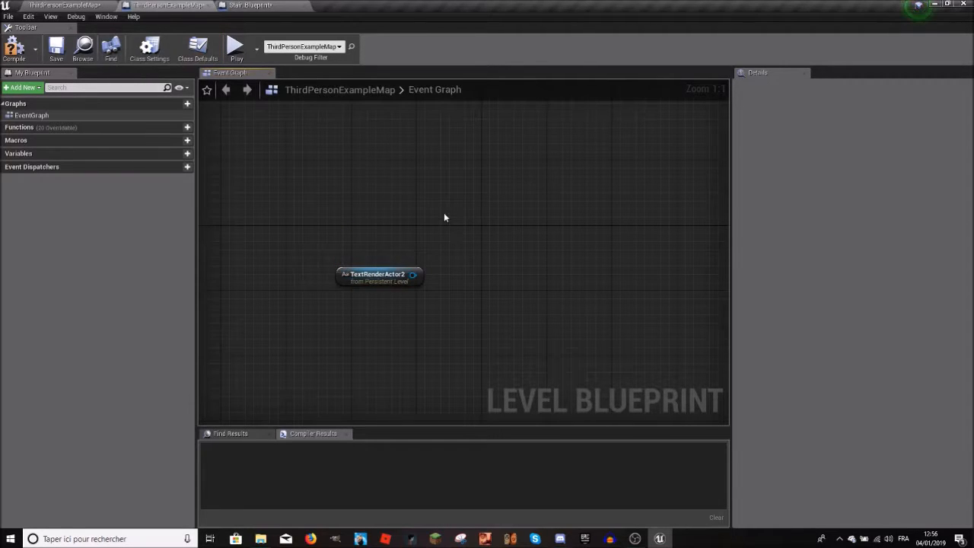
# Step: Add an Event Tick node to the level's event graph and place it just above the TextRenderActor2 reference
pyautogui.rightClick(407, 208)
pyautogui.write('event')
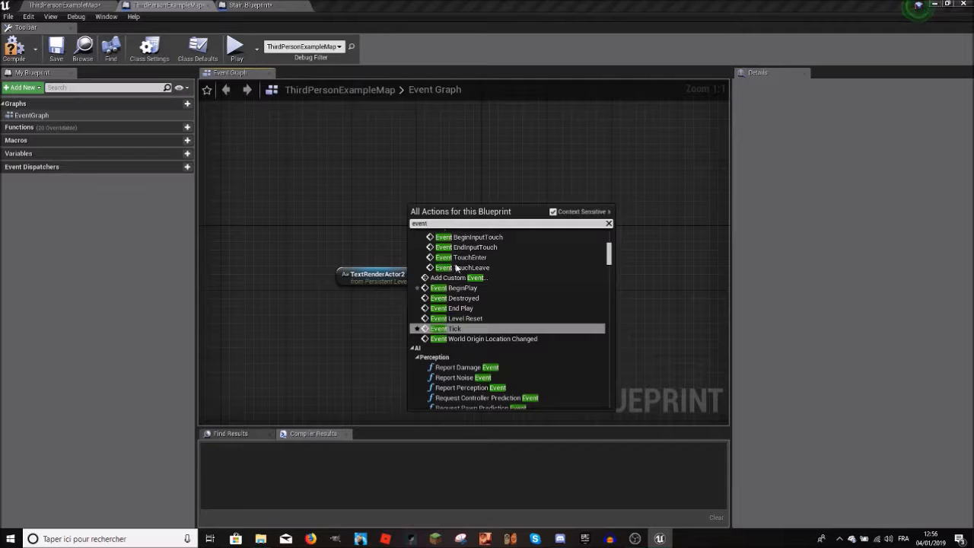
pyautogui.click(481, 329)
pyautogui.moveTo(445, 242); pyautogui.dragTo(436, 233)
pyautogui.moveTo(434, 229); pyautogui.dragTo(383, 243)
pyautogui.moveTo(416, 216); pyautogui.dragTo(379, 233)
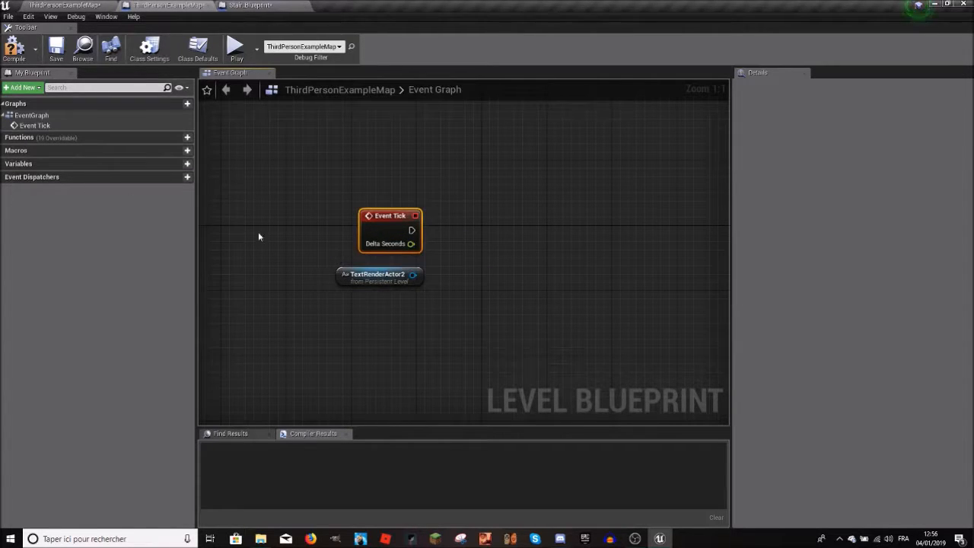
# Step: Add a Cast To ThirdPersonCharacter node executed from Event Tick
pyautogui.moveTo(411, 230); pyautogui.dragTo(445, 236)
pyautogui.write('ca')
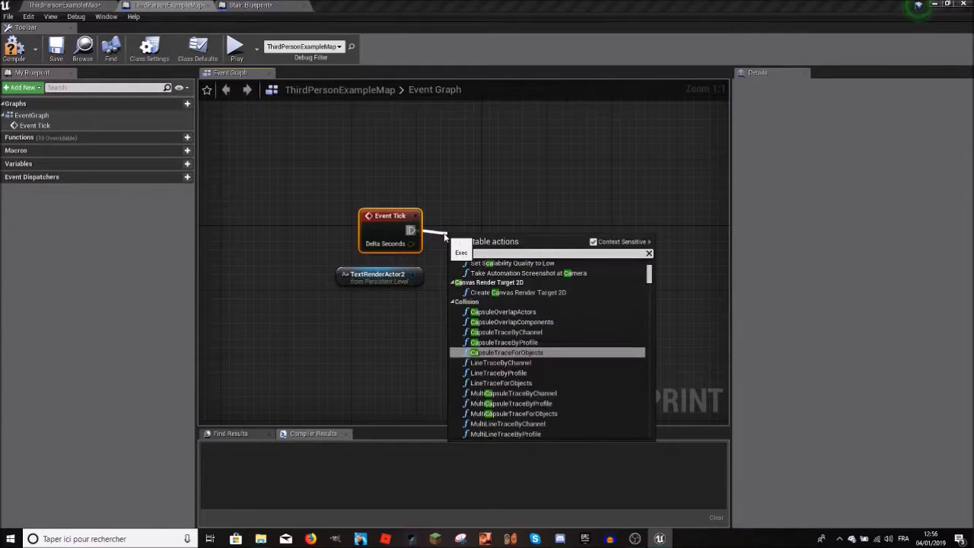
pyautogui.write('st to')
pyautogui.write(' third')
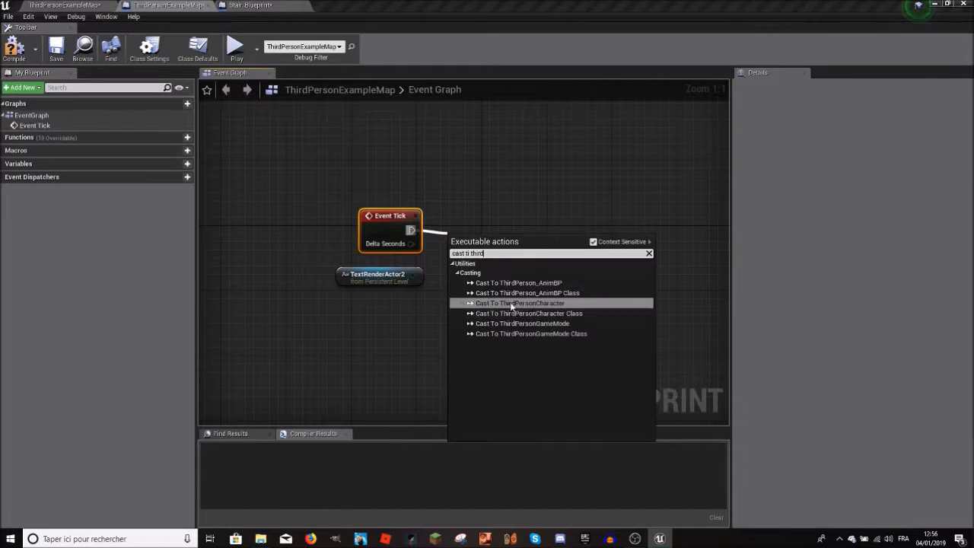
pyautogui.click(512, 303)
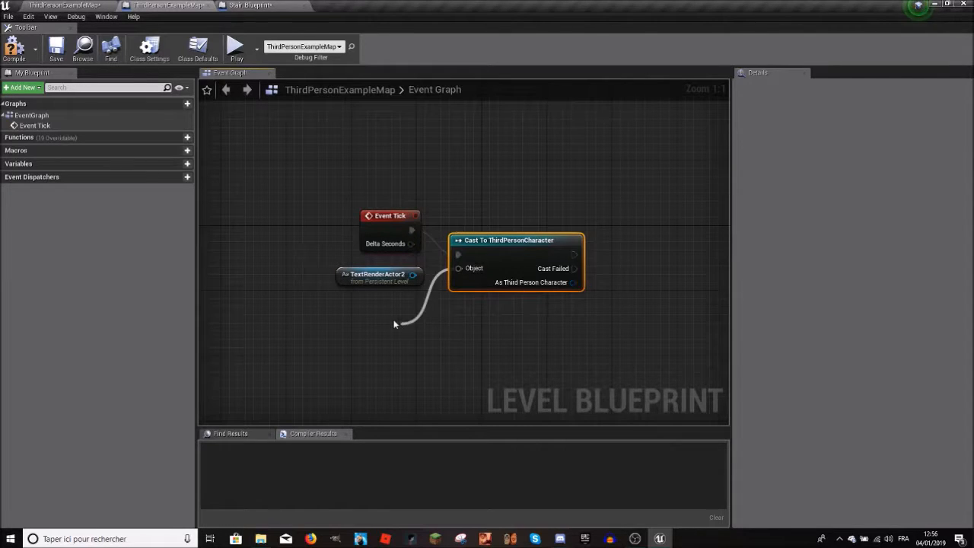
# Step: Feed the cast's Object input from a Get Player Character node and move the TextRenderActor2 reference below the cast
pyautogui.moveTo(394, 324); pyautogui.dragTo(393, 324)
pyautogui.write('get player cha')
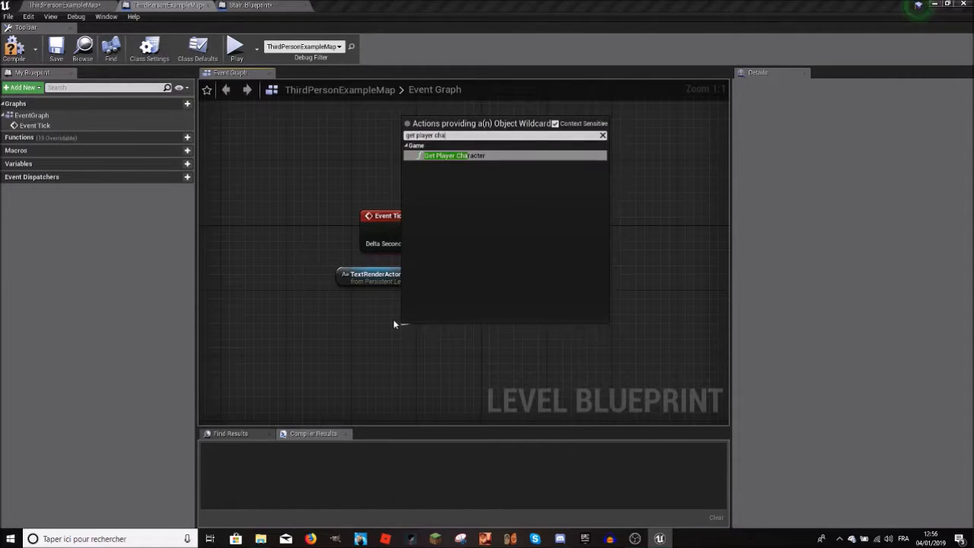
pyautogui.press('Return')
pyautogui.moveTo(461, 331); pyautogui.dragTo(396, 307)
pyautogui.moveTo(378, 274); pyautogui.dragTo(516, 361)
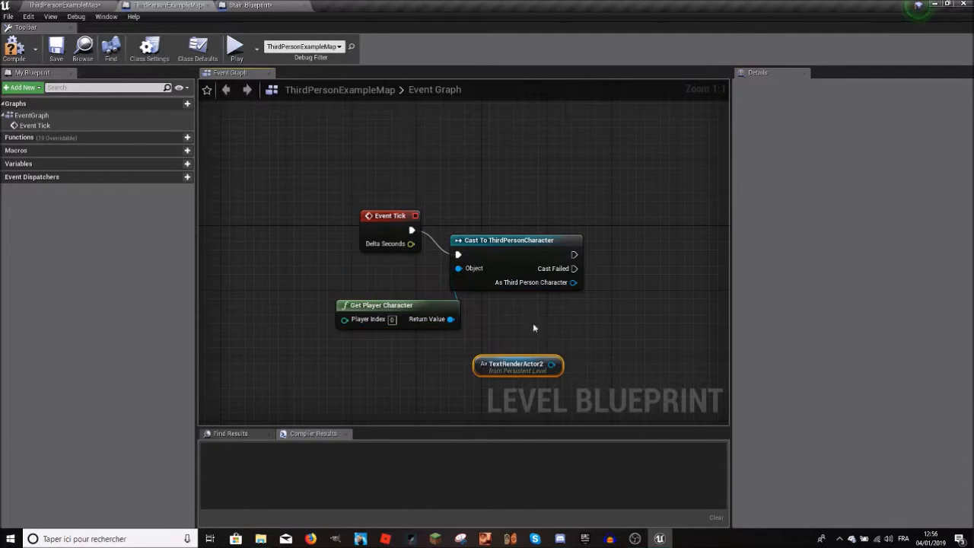
# Step: Add a Get Velocity node targeting As Third Person Character, delete its extra TextRenderActor2 reference and split its Return Value struct pin
pyautogui.moveTo(618, 279); pyautogui.dragTo(426, 274, button='right')
pyautogui.rightClick(426, 269)
pyautogui.write('get veloc')
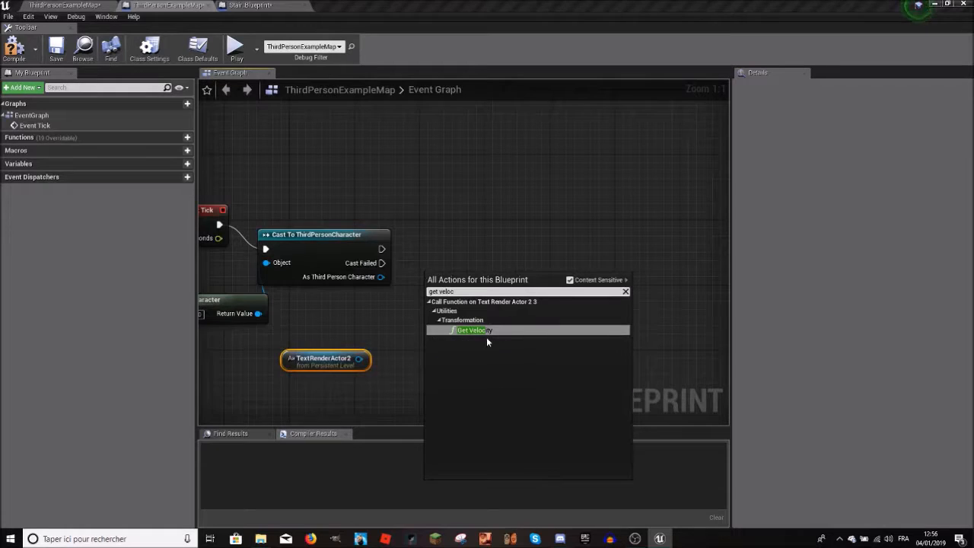
pyautogui.click(487, 339)
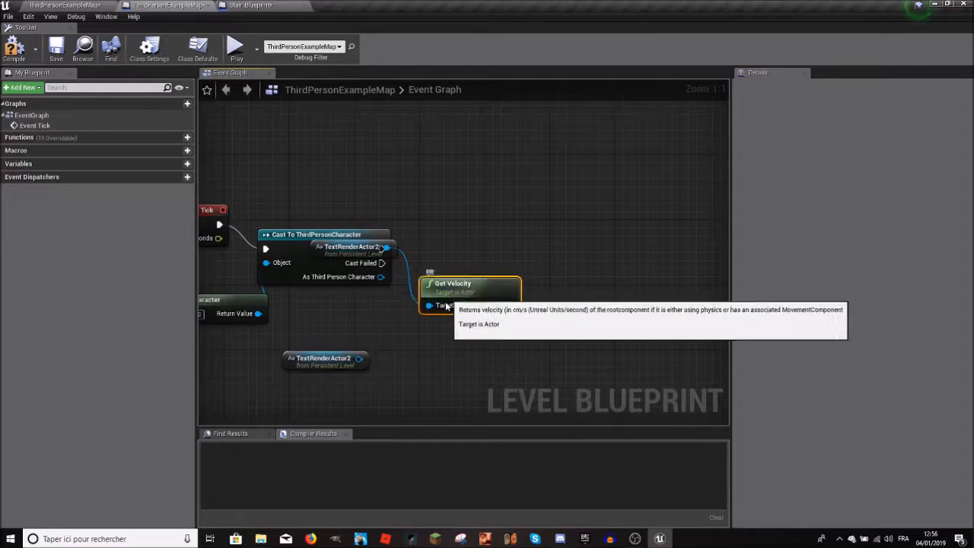
pyautogui.moveTo(386, 240); pyautogui.dragTo(380, 297)
pyautogui.press('Delete')
pyautogui.moveTo(464, 315); pyautogui.dragTo(323, 321)
pyautogui.rightClick(376, 330)
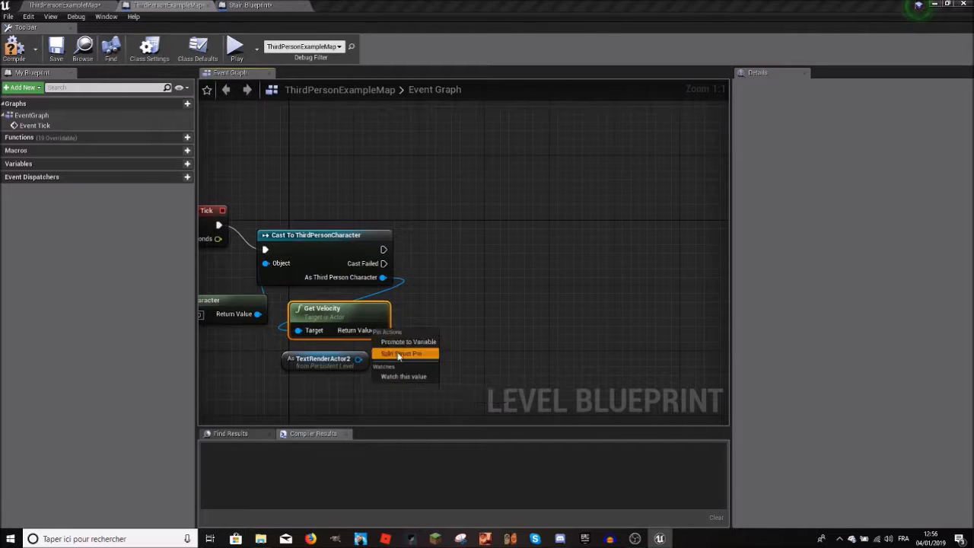
pyautogui.click(400, 353)
pyautogui.moveTo(285, 368); pyautogui.dragTo(319, 344)
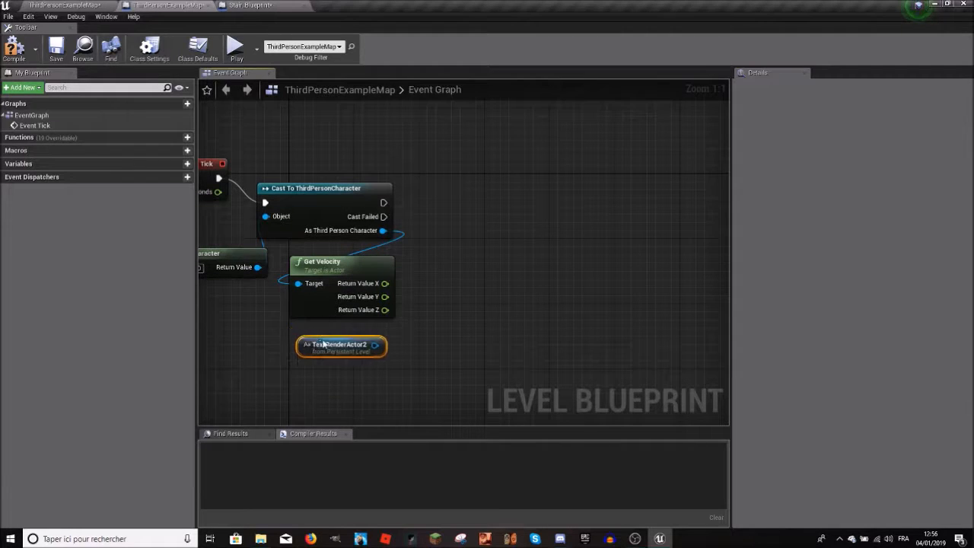
pyautogui.rightClick(407, 308)
pyautogui.write('set tex')
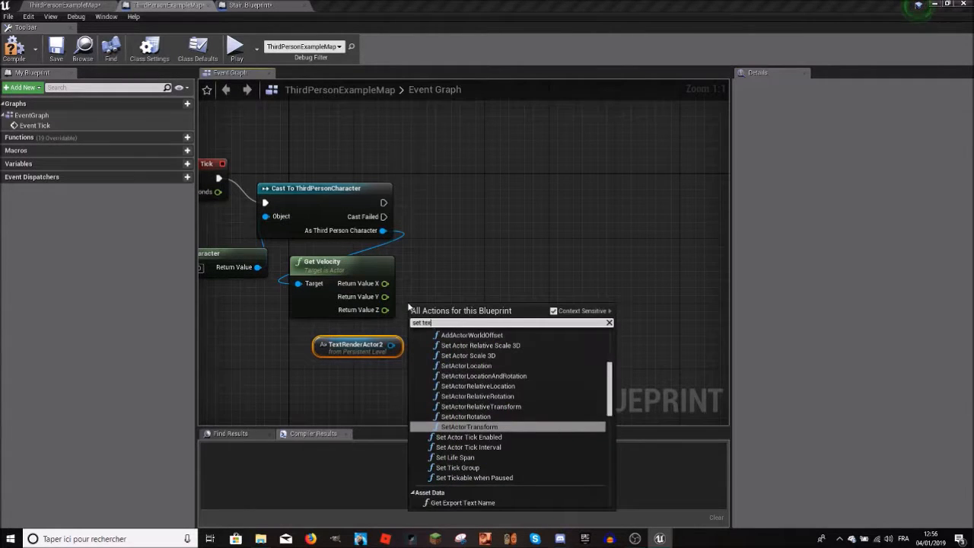
pyautogui.click(62, 5)
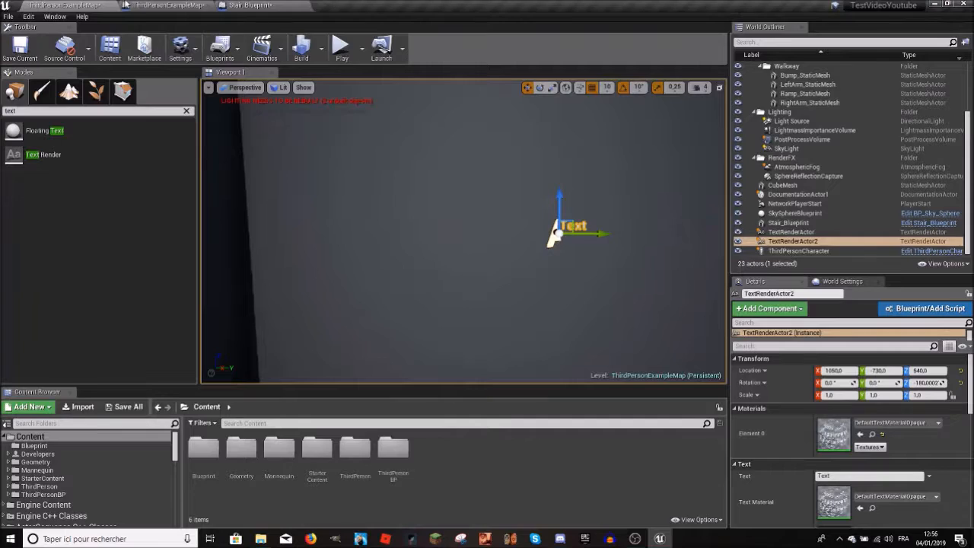
pyautogui.click(168, 5)
# Step: Add a Set Text node for the TextRenderActor2 reference's Text Render component and place it beside Get Velocity
pyautogui.moveTo(391, 345); pyautogui.dragTo(421, 295)
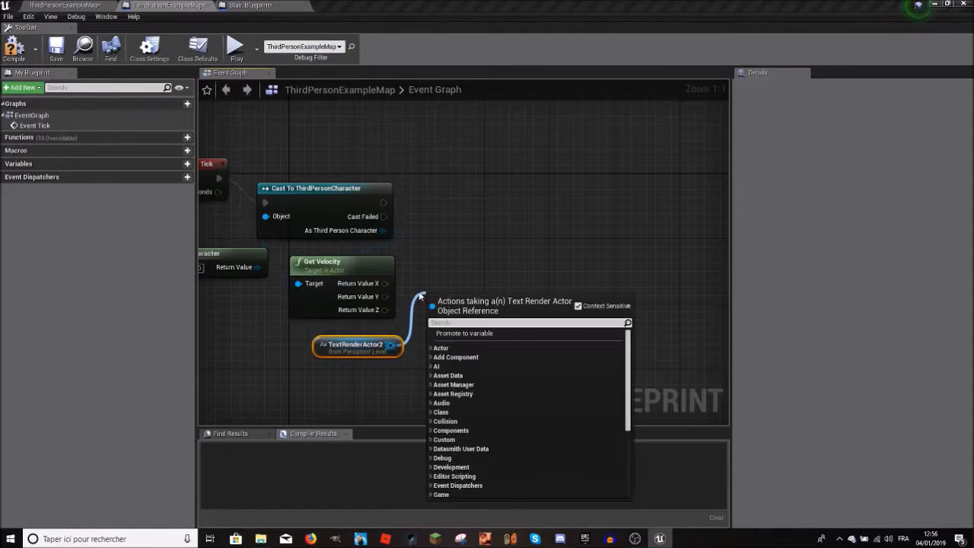
pyautogui.write('set')
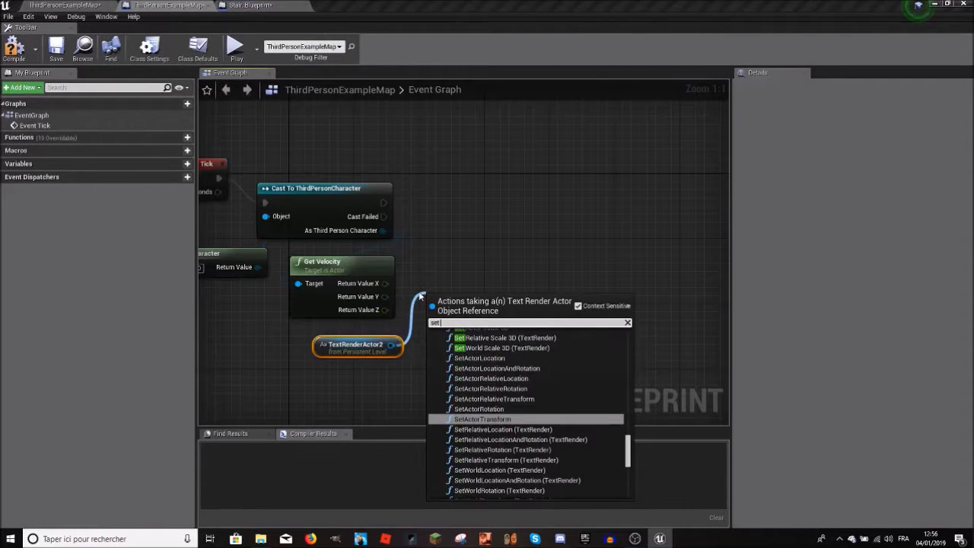
pyautogui.write(' text')
pyautogui.click(491, 407)
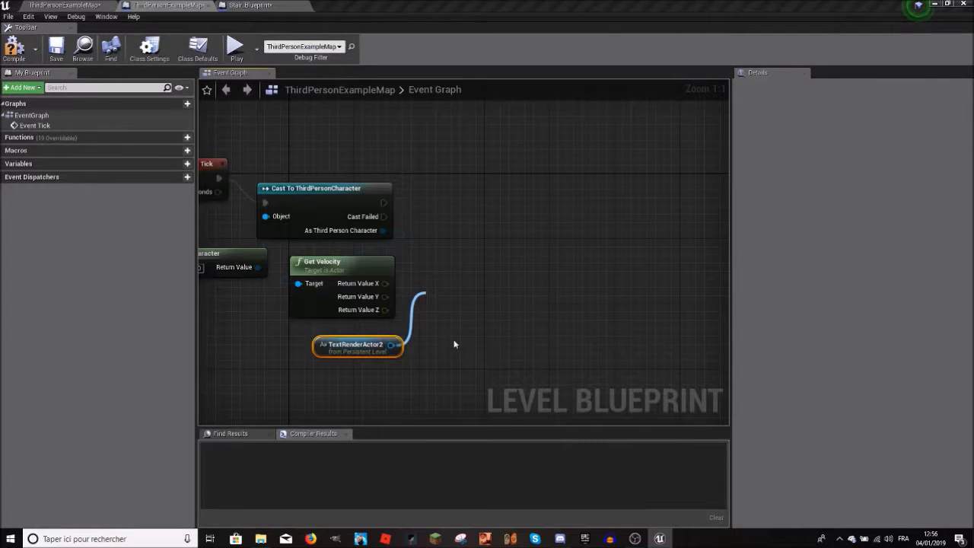
pyautogui.moveTo(485, 301); pyautogui.dragTo(551, 271)
# Step: Connect Get Velocity's Return Value X through a ToText (float) node to Set Text's Value, and run Set Text from the successful cast
pyautogui.moveTo(510, 311); pyautogui.dragTo(446, 311)
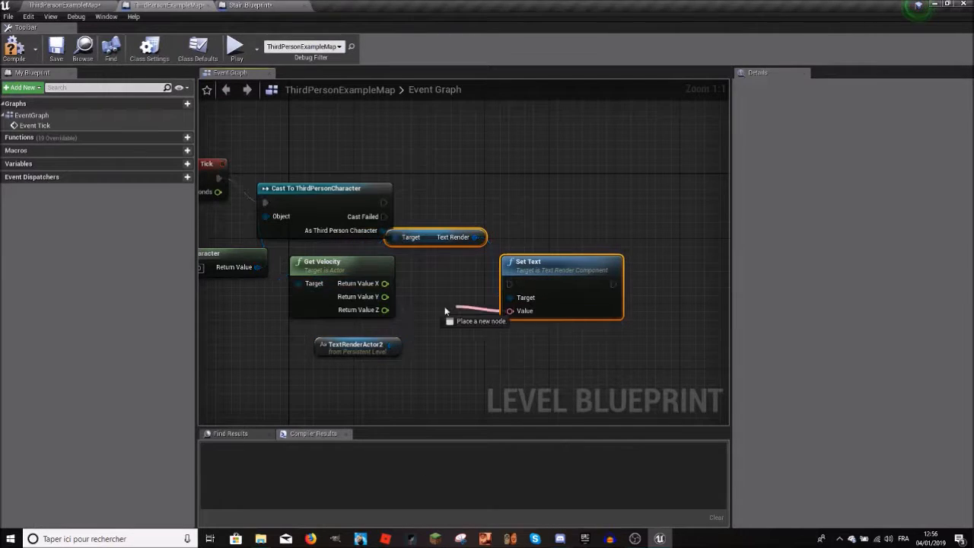
pyautogui.moveTo(386, 286); pyautogui.dragTo(385, 283)
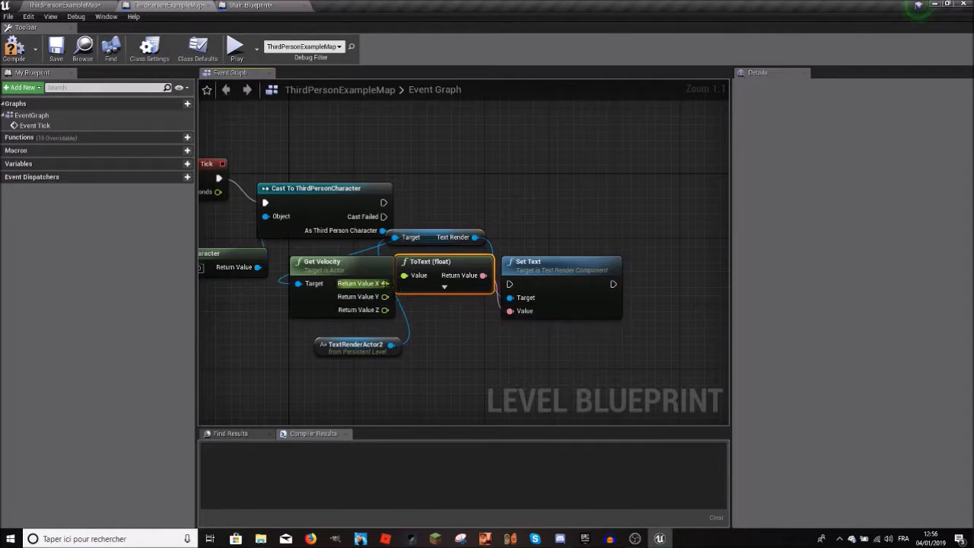
pyautogui.moveTo(426, 259); pyautogui.dragTo(454, 351)
pyautogui.moveTo(525, 359); pyautogui.dragTo(419, 346, button='right')
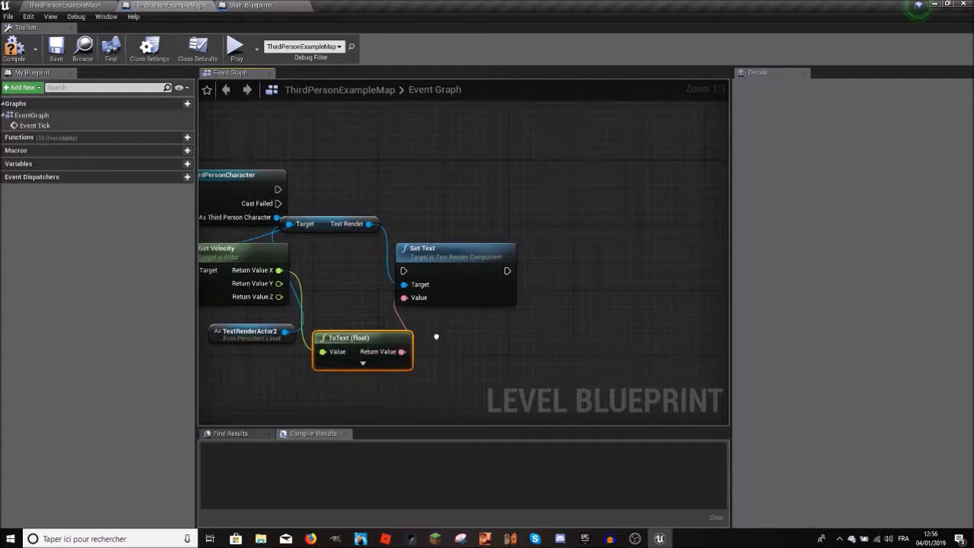
pyautogui.moveTo(265, 254); pyautogui.dragTo(375, 264, button='right')
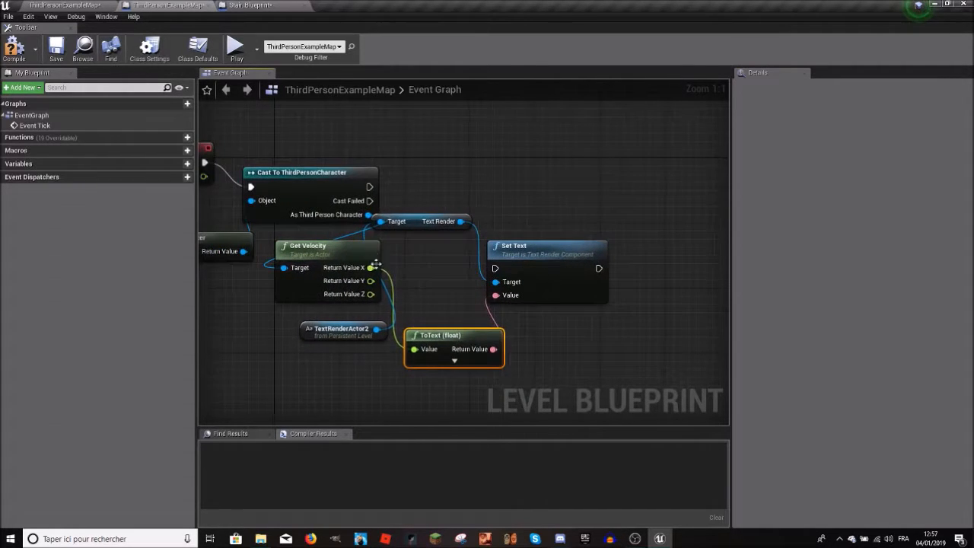
pyautogui.moveTo(444, 344); pyautogui.dragTo(468, 337)
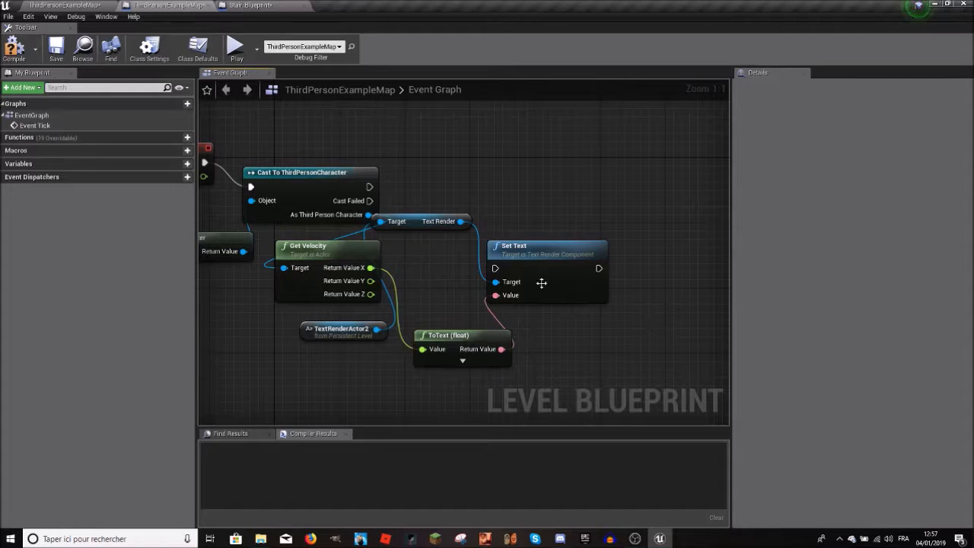
pyautogui.moveTo(370, 192); pyautogui.dragTo(370, 190)
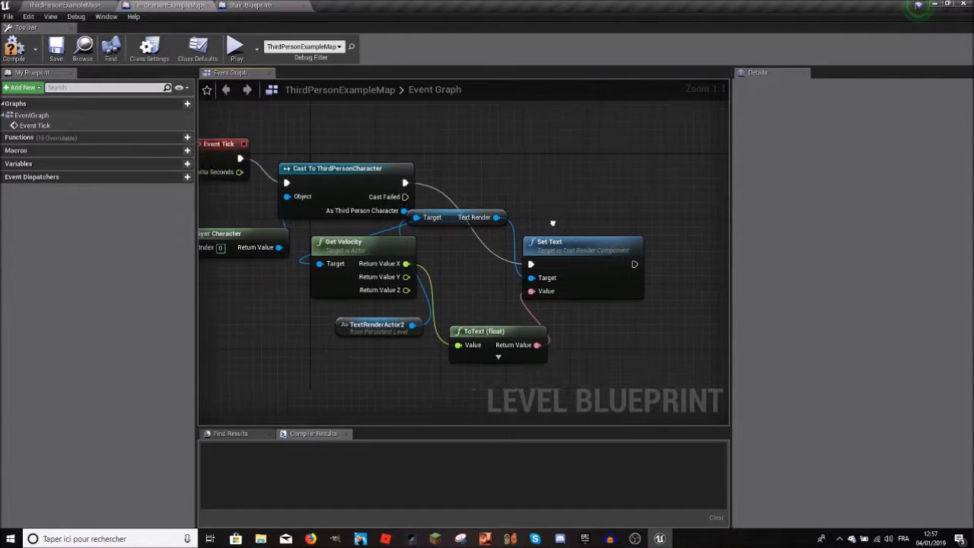
# Step: Play the level, run and jump with the character to check the velocity text on the wall, and stop the session
pyautogui.click(65, 5)
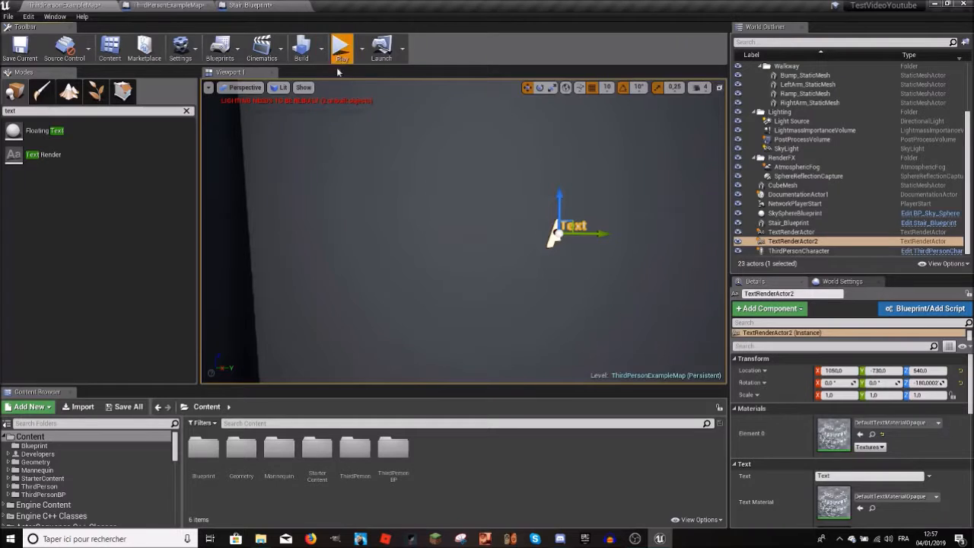
pyautogui.press('w')
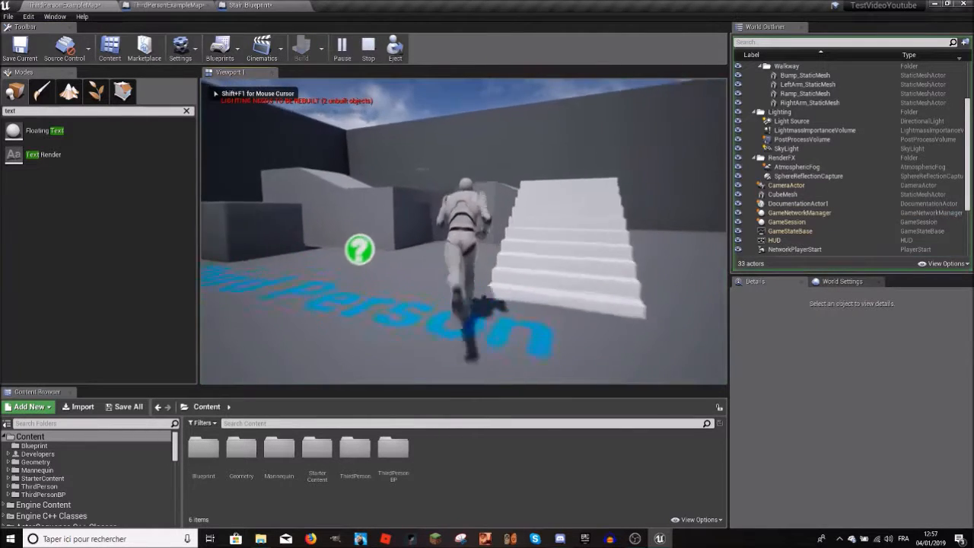
pyautogui.press('w')
pyautogui.press('space')
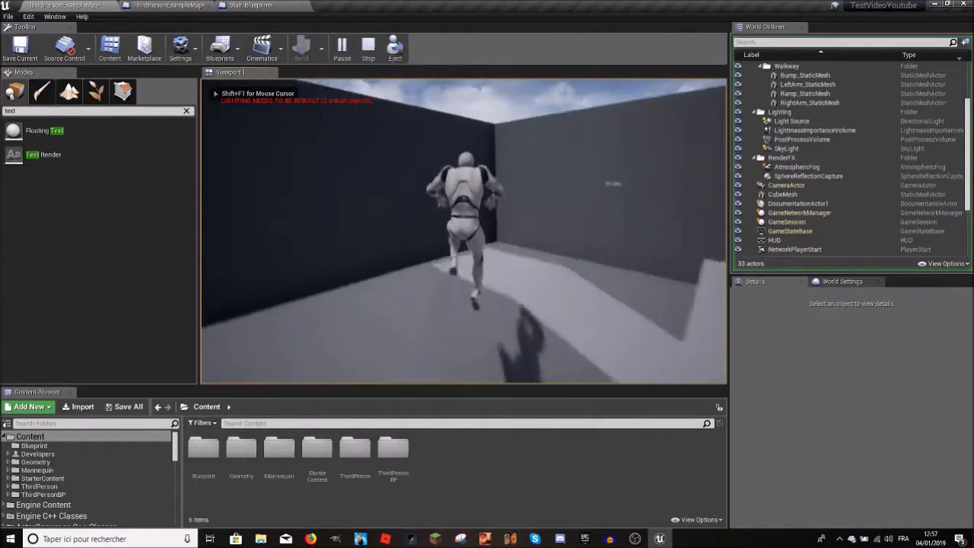
pyautogui.press('Escape')
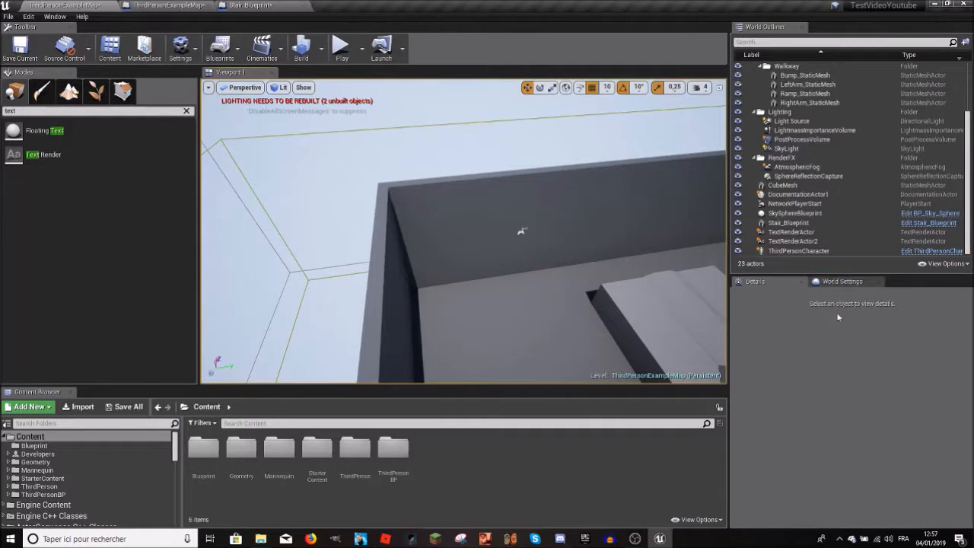
# Step: Try the Override World Gravity option in the level's World Settings, turning it on and back off
pyautogui.click(841, 281)
pyautogui.scroll(-10, 852, 442)
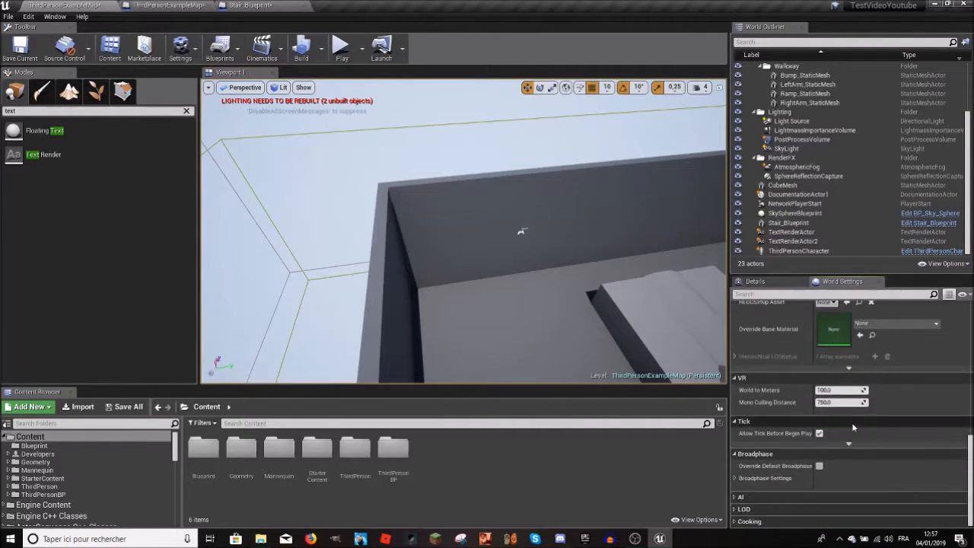
pyautogui.scroll(6, 852, 449)
pyautogui.click(819, 338)
pyautogui.click(819, 338)
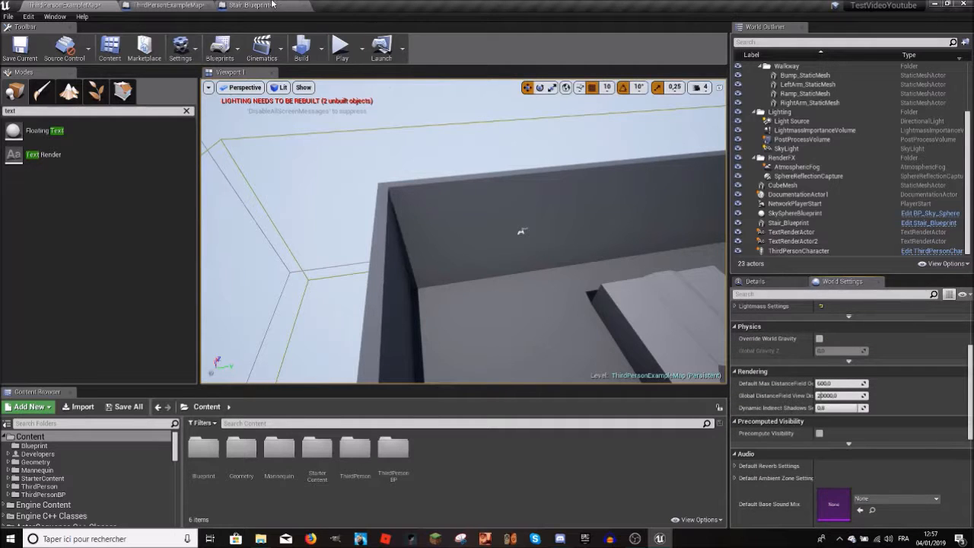
# Step: Play the level again, run the character over the walkway and back and forth along the wall to examine the velocity text, and stop
pyautogui.click(332, 162)
pyautogui.press('w')
pyautogui.press('space')
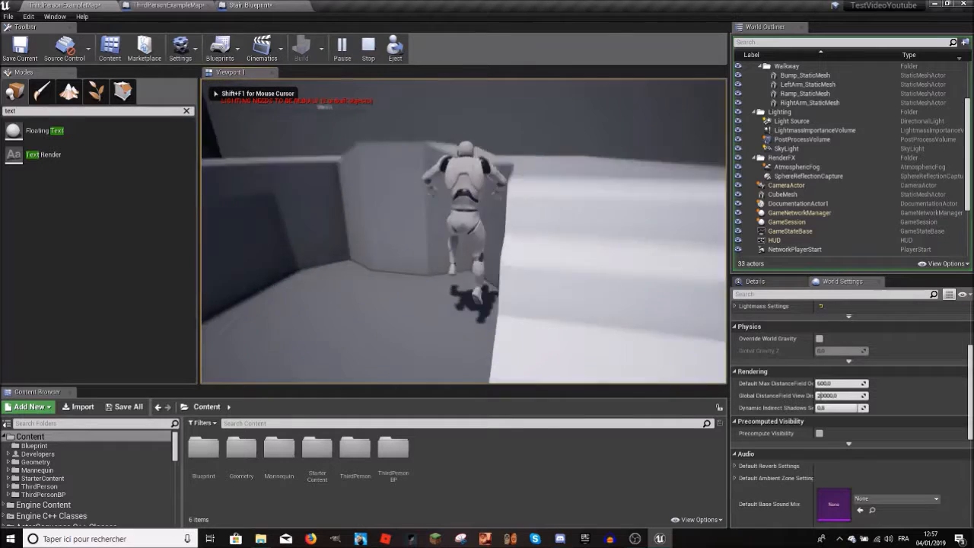
pyautogui.press('w')
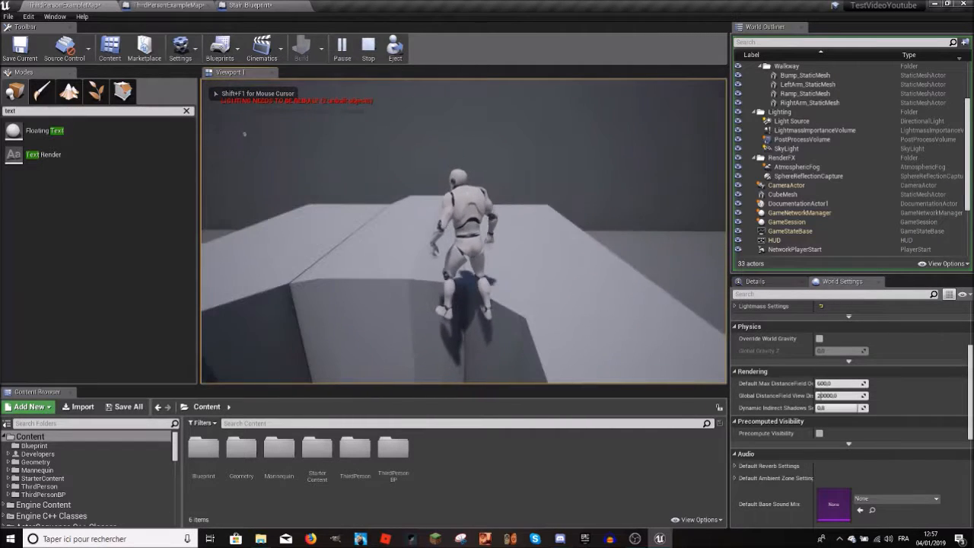
pyautogui.press('w')
pyautogui.press('w')
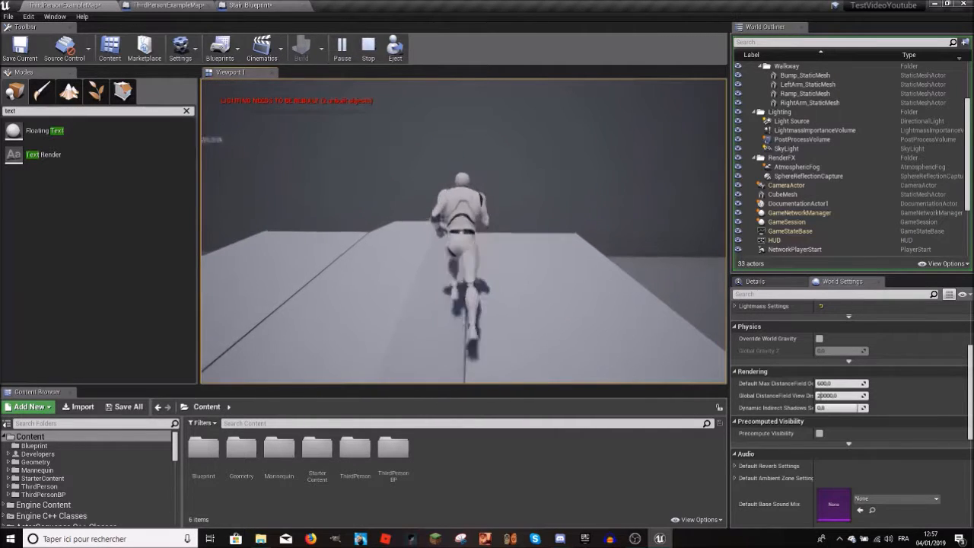
pyautogui.press('a')
pyautogui.press('a')
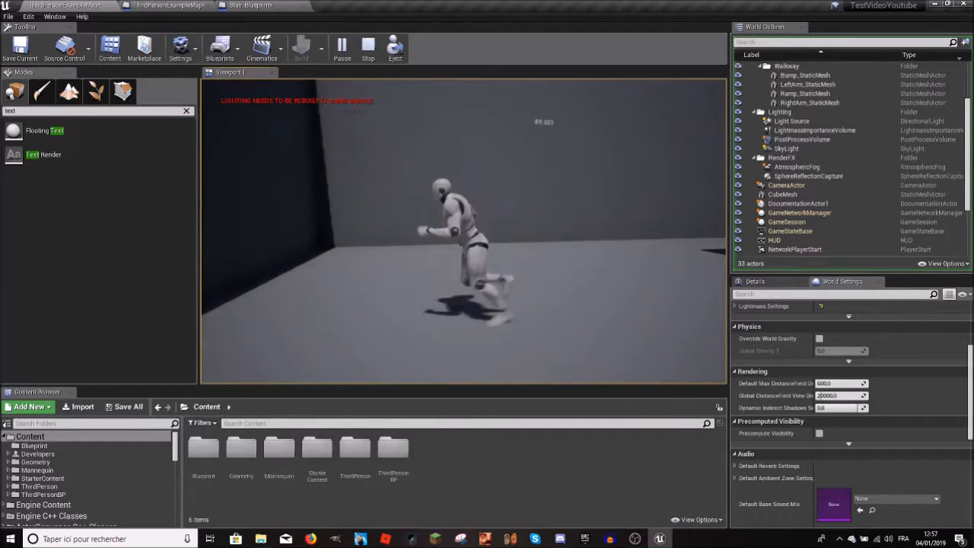
pyautogui.press('s')
pyautogui.press('d')
pyautogui.press('w')
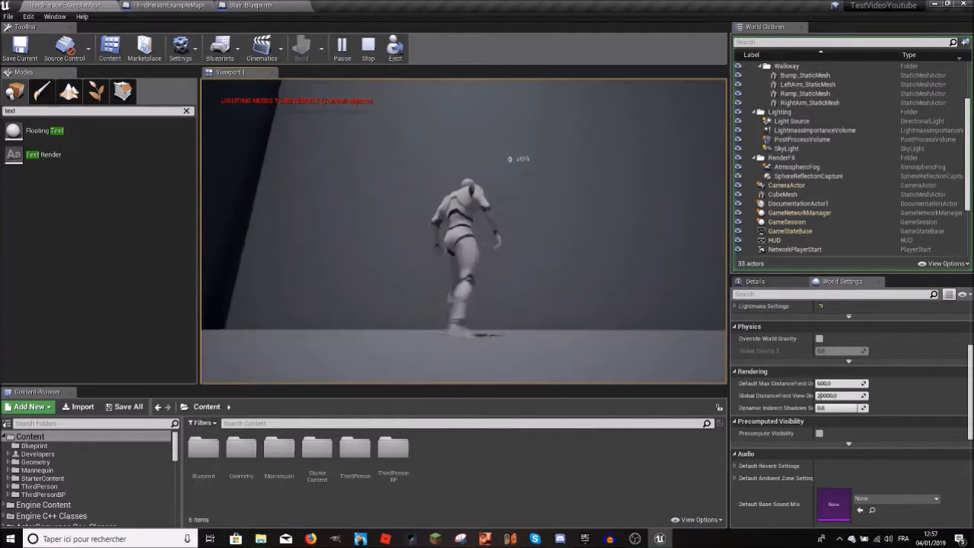
pyautogui.press('s')
pyautogui.press('d')
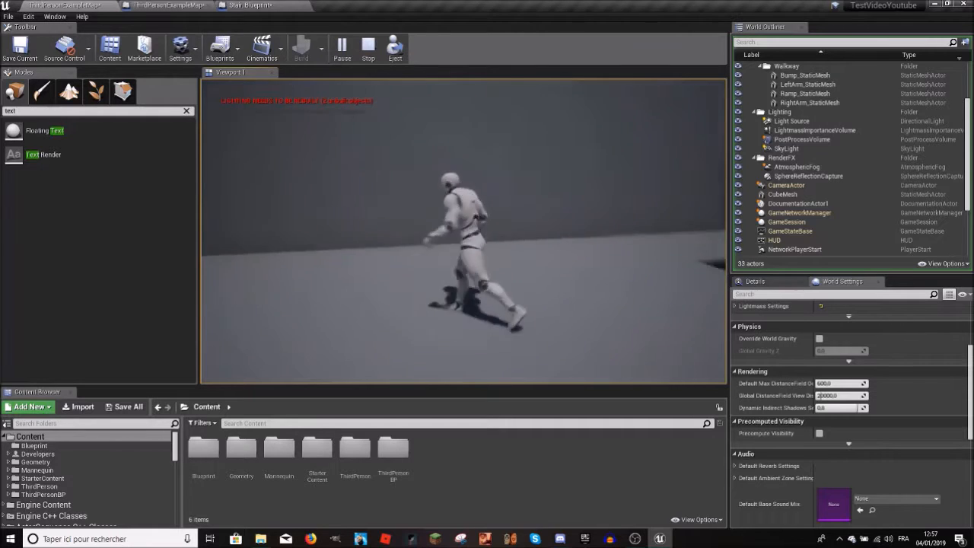
pyautogui.press('w')
pyautogui.press('s')
pyautogui.press('w')
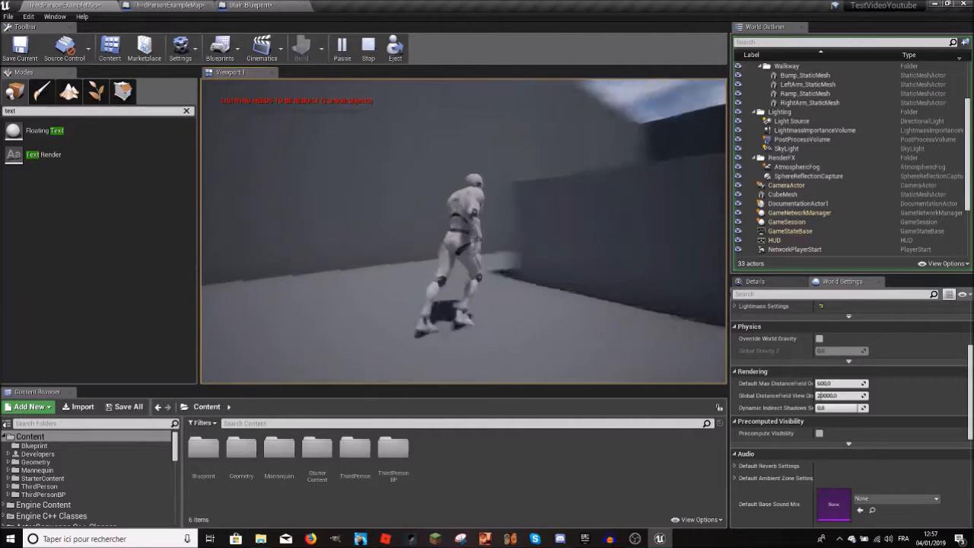
pyautogui.press('w')
pyautogui.press('w')
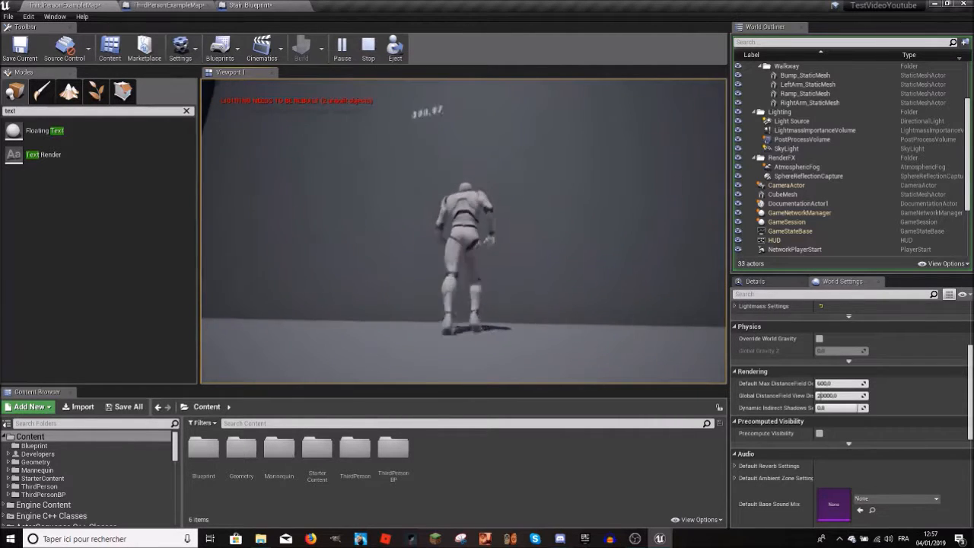
pyautogui.press('s')
pyautogui.press('w')
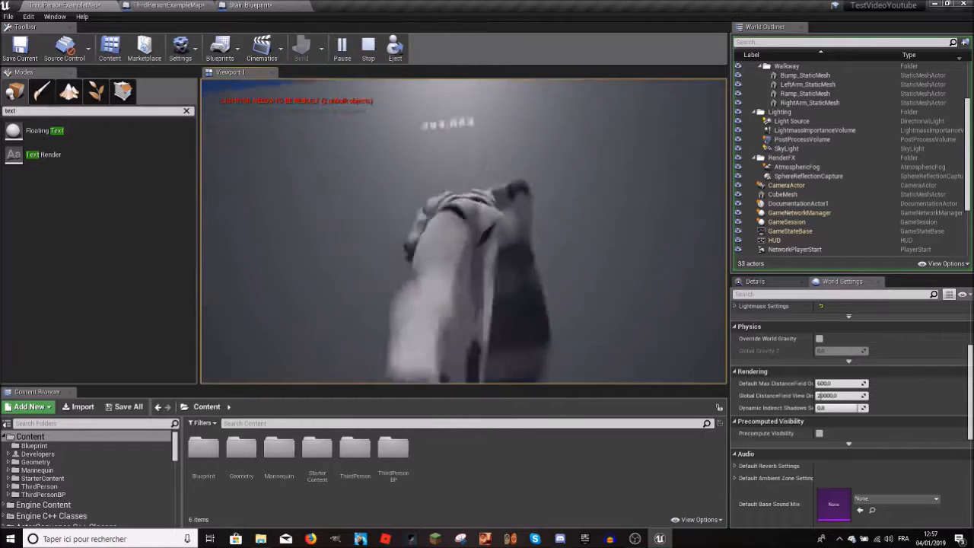
pyautogui.press('s')
pyautogui.press('w')
pyautogui.press('space')
pyautogui.press('Escape')
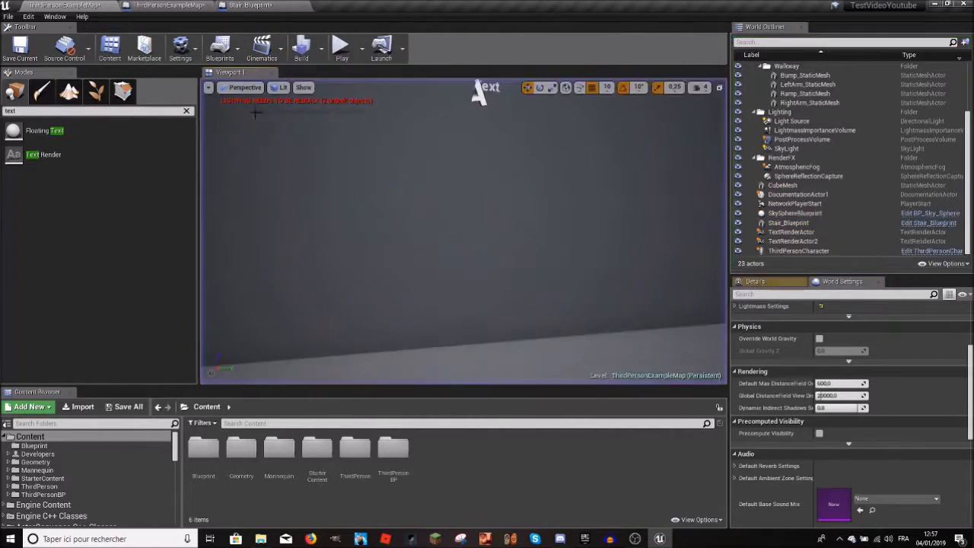
# Step: Review the event graphs of the Level Blueprint and Stair_Blueprint
pyautogui.click(199, 4)
pyautogui.click(226, 6)
pyautogui.click(207, 5)
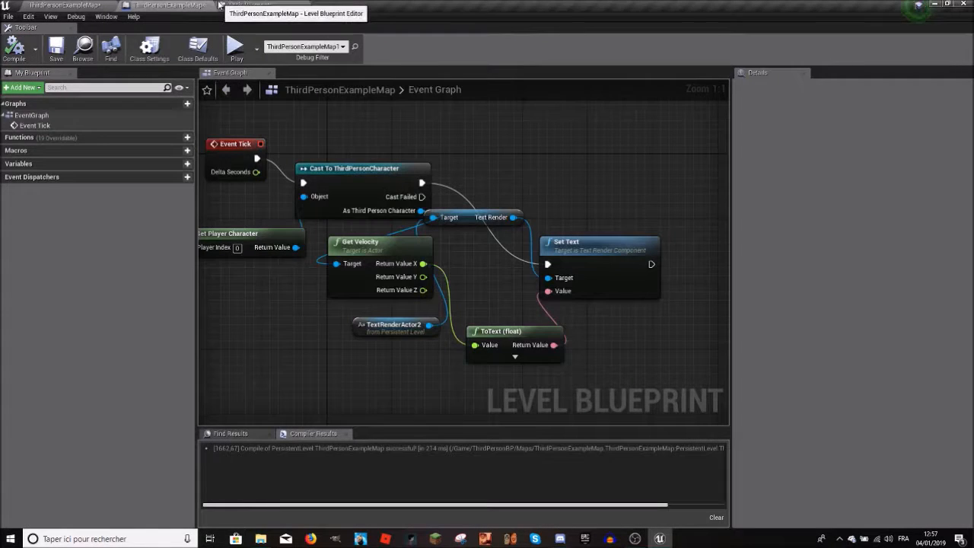
pyautogui.click(88, 4)
pyautogui.click(178, 4)
pyautogui.click(255, 5)
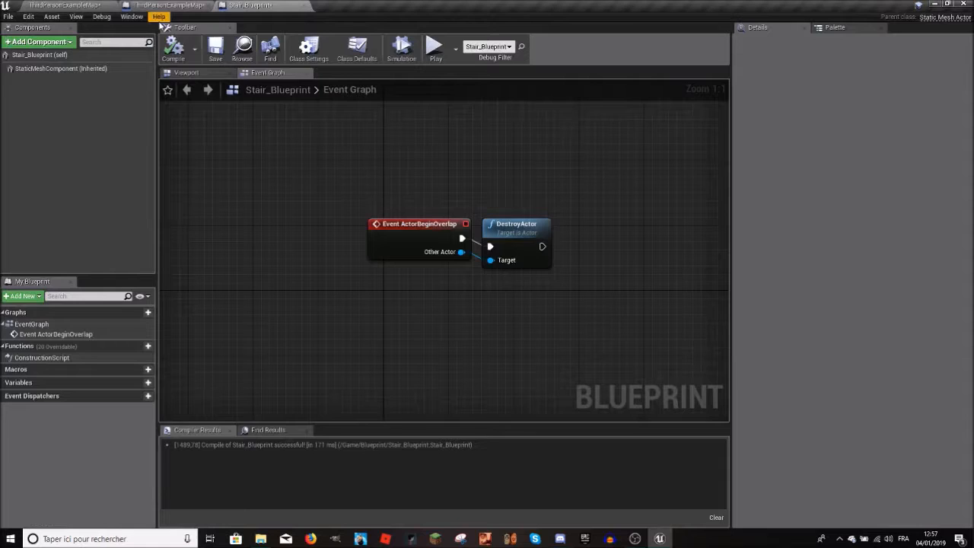
pyautogui.click(91, 5)
pyautogui.moveTo(464, 228); pyautogui.dragTo(494, 206, button='right')
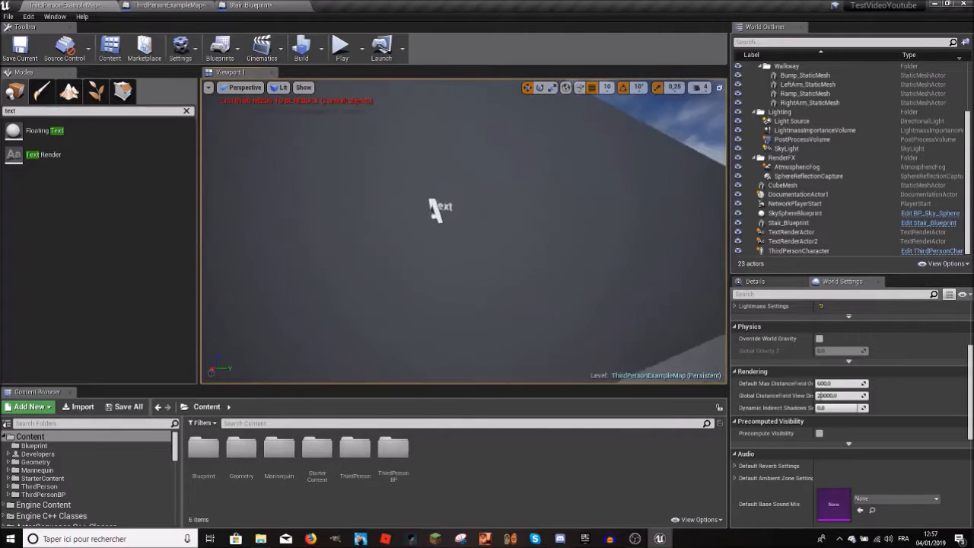
pyautogui.moveTo(377, 176); pyautogui.dragTo(381, 179, button='right')
pyautogui.click(462, 198)
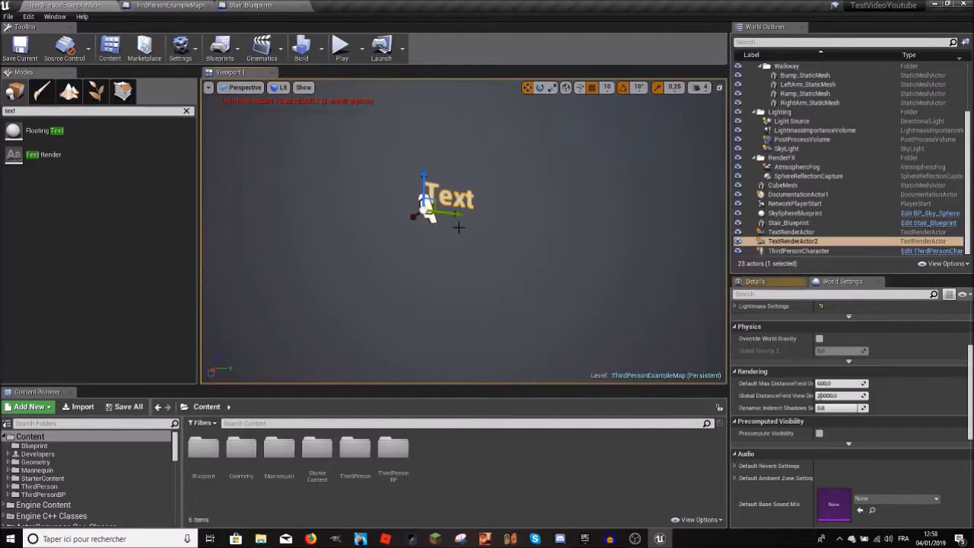
pyautogui.press('Delete')
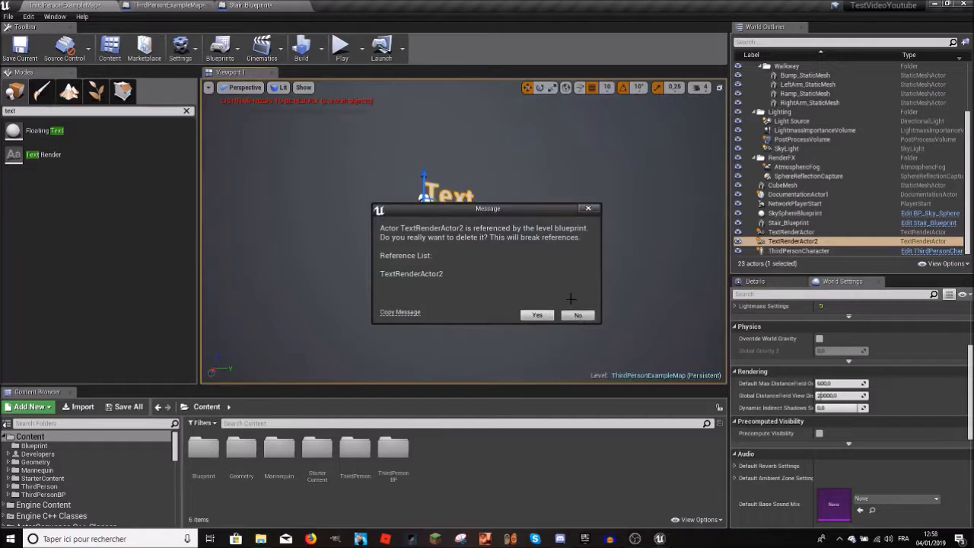
pyautogui.click(577, 314)
# Step: Delete all the velocity display nodes from the Level Blueprint's event graph and remove TextRenderActor2 from the level
pyautogui.scroll(-2, 625, 209)
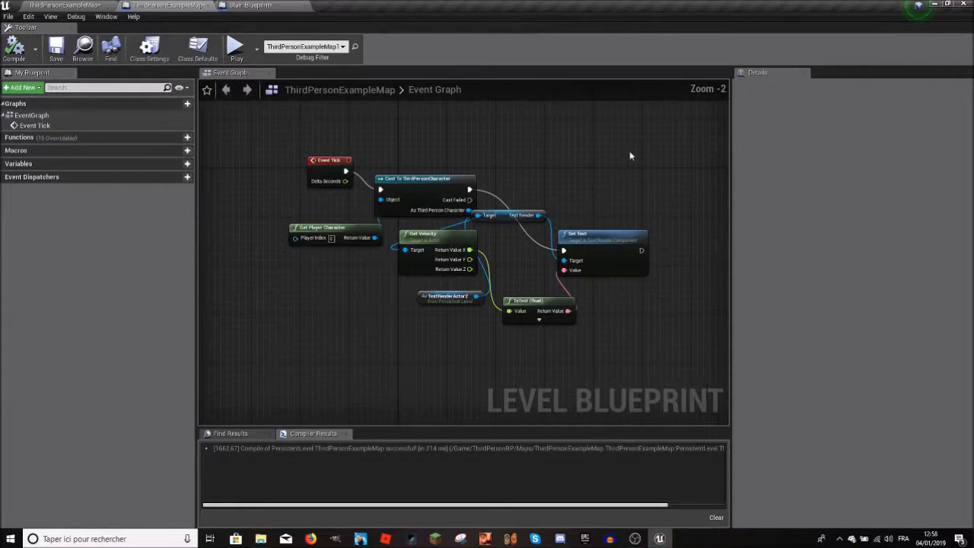
pyautogui.moveTo(595, 185); pyautogui.dragTo(365, 326)
pyautogui.press('Delete')
pyautogui.click(322, 169)
pyautogui.press('Delete')
pyautogui.click(76, 5)
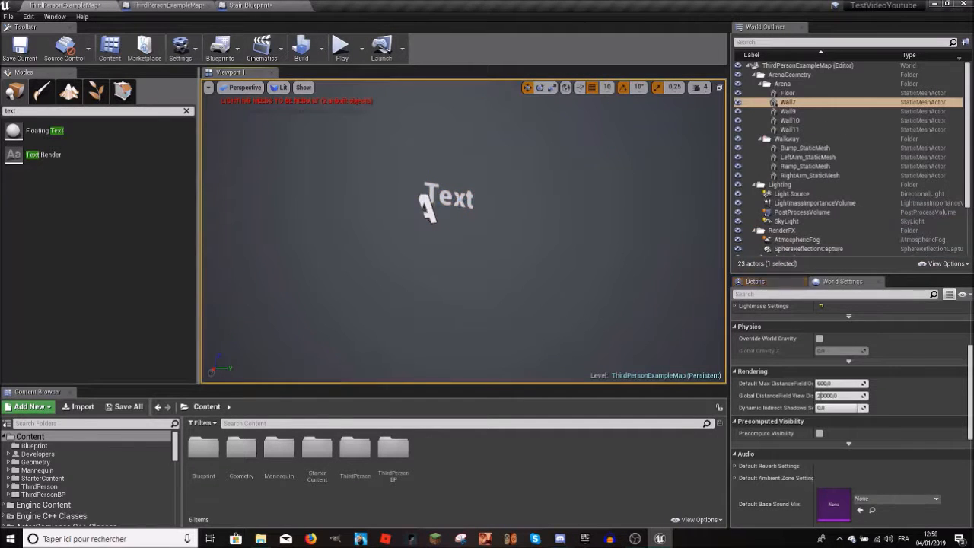
pyautogui.press('Delete')
# Step: Fly around the arena to look over the walls, walkway and remaining actors of the level
pyautogui.moveTo(464, 231); pyautogui.dragTo(574, 226, button='right')
pyautogui.press('w')
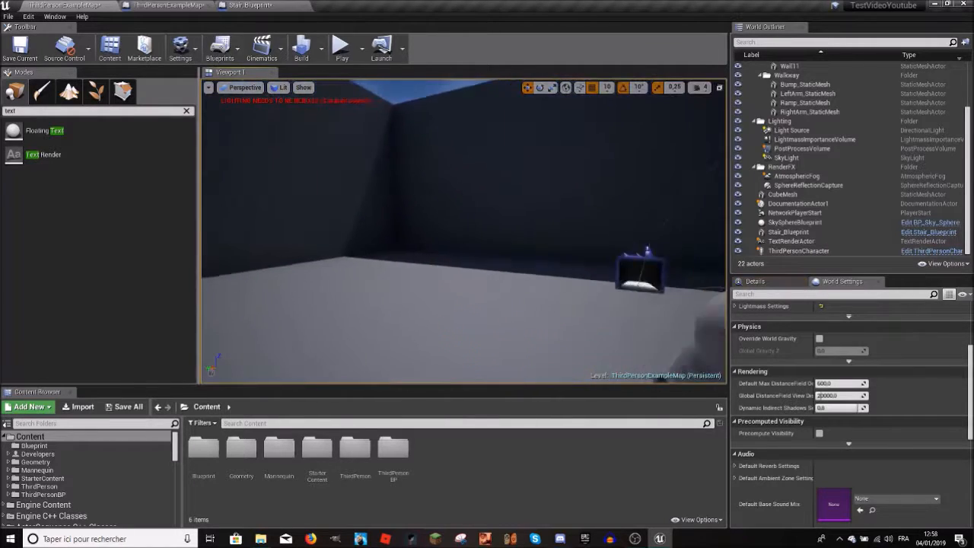
pyautogui.press('w')
pyautogui.moveTo(464, 231)
pyautogui.mouseDown(button='right')
pyautogui.moveTo(404, 230)
pyautogui.moveTo(391, 220)
pyautogui.moveTo(525, 267)
pyautogui.moveTo(608, 235)
pyautogui.moveTo(707, 221)
pyautogui.moveTo(609, 221)
pyautogui.moveTo(509, 251)
pyautogui.moveTo(495, 228)
pyautogui.moveTo(502, 258)
pyautogui.moveTo(517, 251)
pyautogui.moveTo(426, 220)
pyautogui.moveTo(358, 220)
pyautogui.moveTo(343, 267)
pyautogui.moveTo(452, 239)
pyautogui.moveTo(456, 228)
pyautogui.moveTo(472, 251)
pyautogui.moveTo(467, 196)
pyautogui.moveTo(455, 241)
pyautogui.mouseUp(button='right')
pyautogui.press('w')
pyautogui.press('w')
pyautogui.press('w')
pyautogui.press('w')
pyautogui.press('s')
pyautogui.press('w')
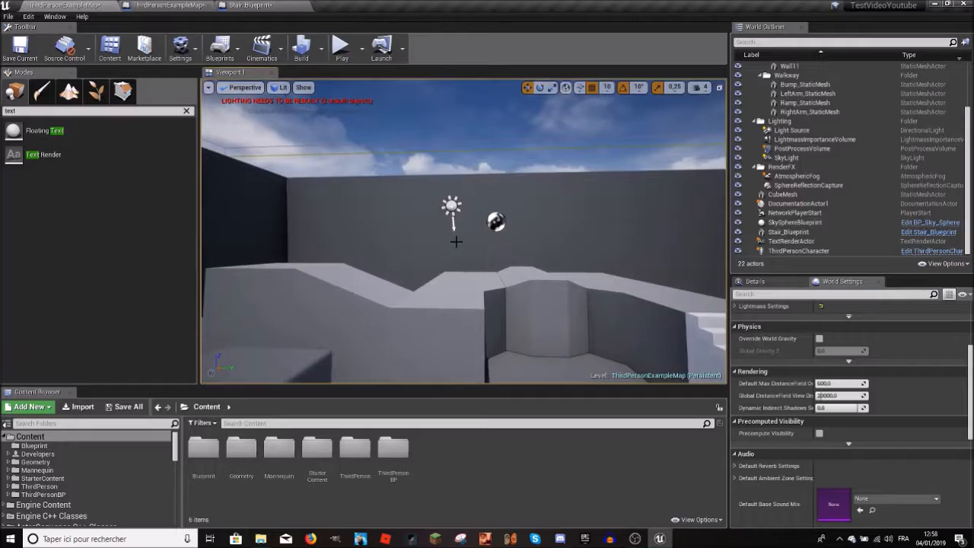